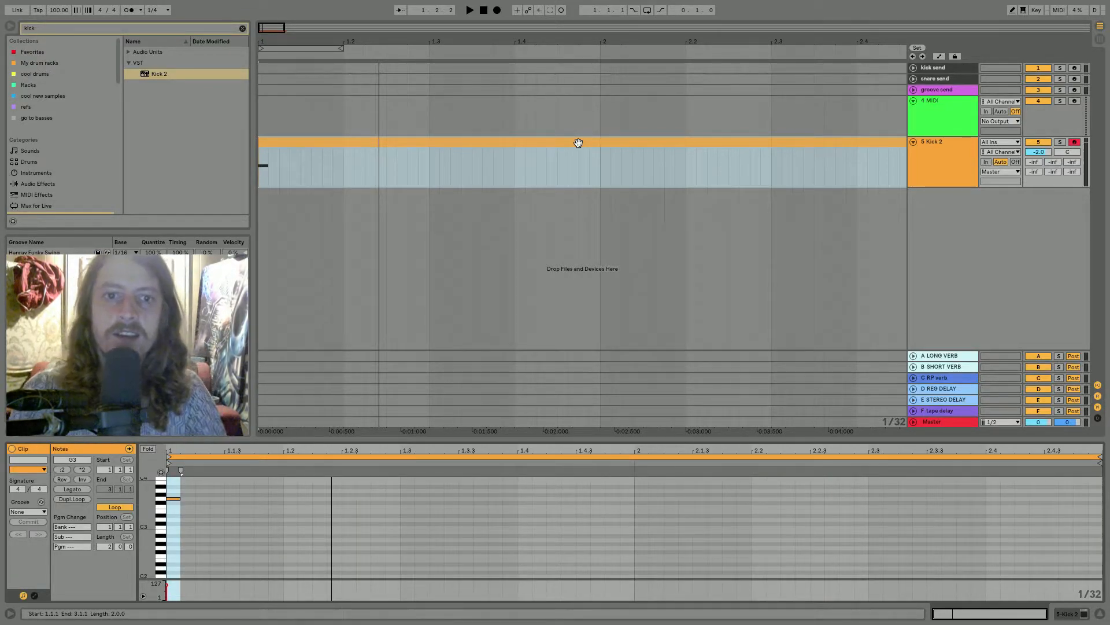
Step: Clear the browser search, collapse the VST folder, and set the project tempo to 85 BPM
click(243, 29)
click(121, 64)
click(126, 63)
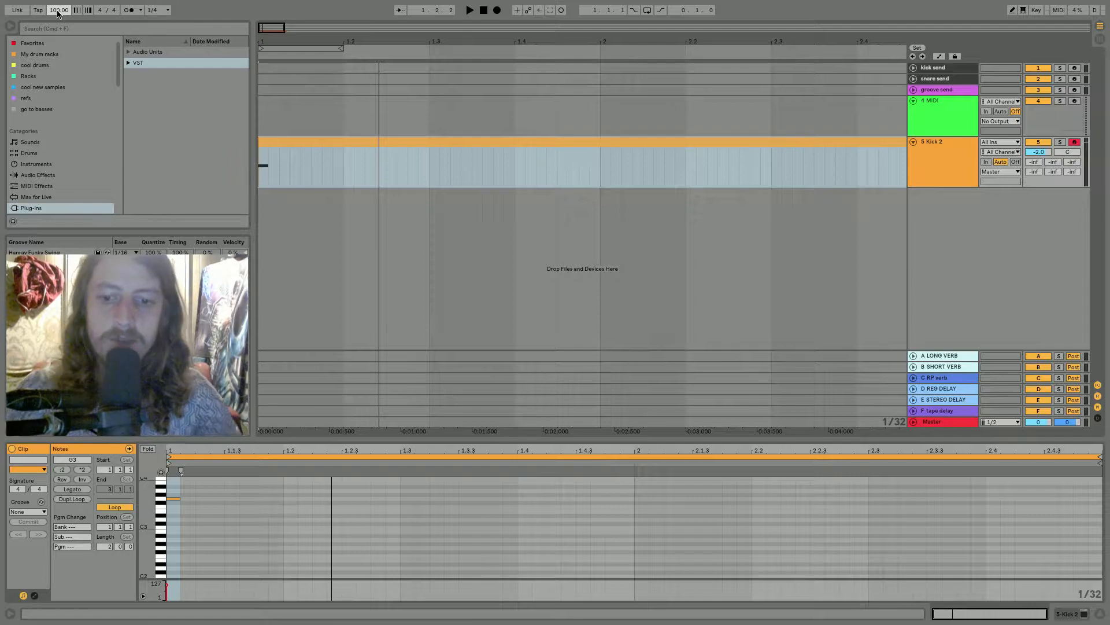
click(57, 14)
text(85)
key(Return)
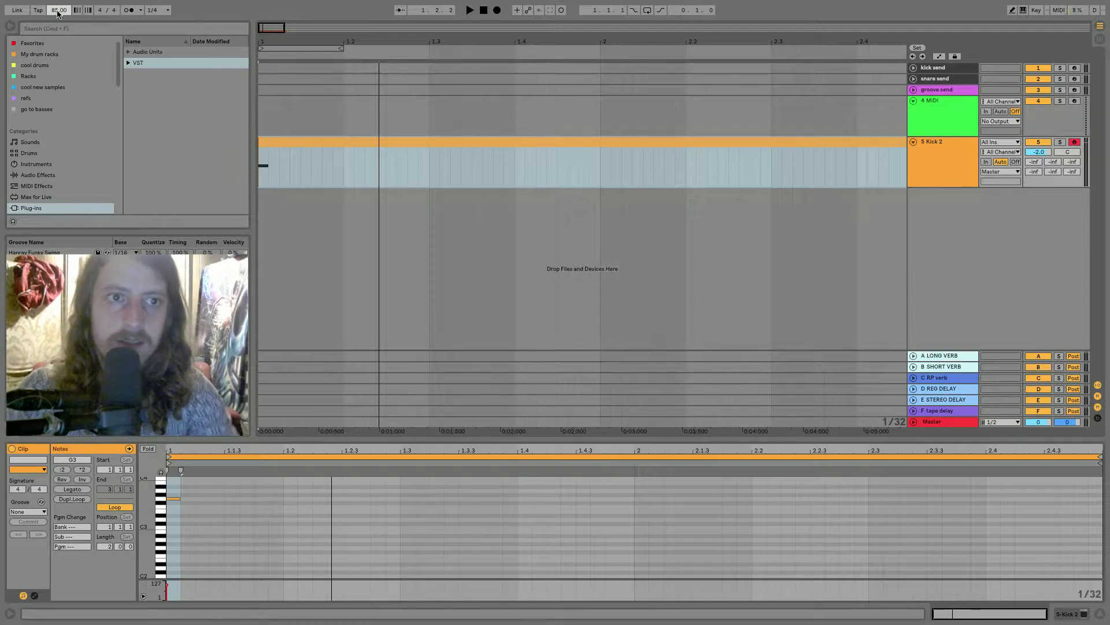
Step: Shorten the MIDI clip on the Kick 2 track to a length of 0.0.2
click(333, 144)
drag(746, 40, 746, 12)
drag(478, 144, 272, 144)
drag(265, 41, 265, 87)
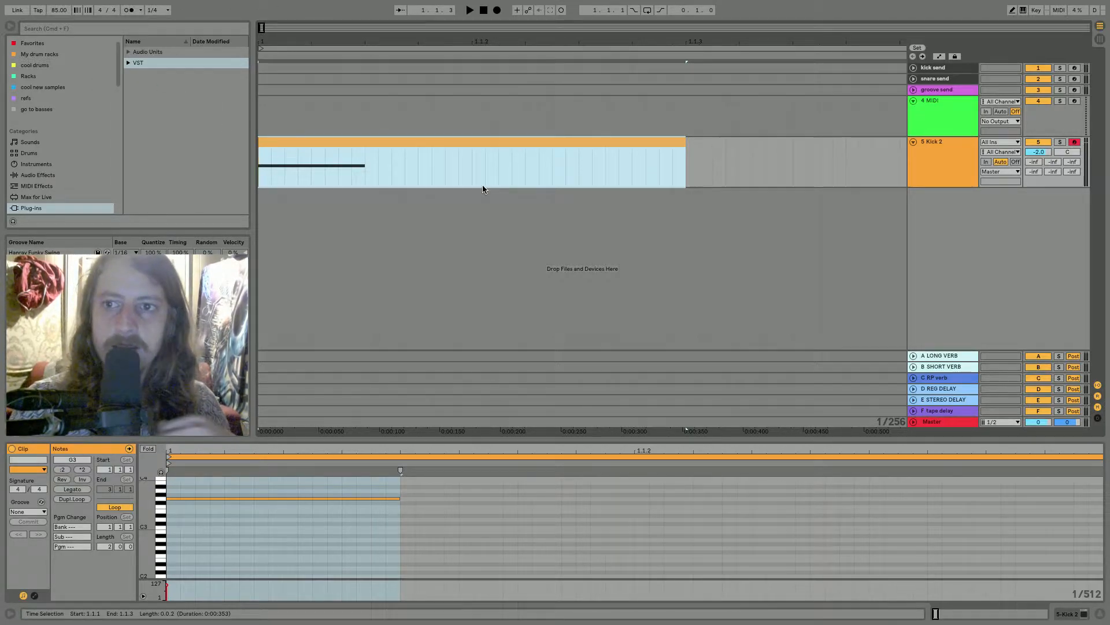
Step: Show the devices of the orange Kick 2 track and delete its Kick 2 instrument
click(939, 167)
double_click(938, 167)
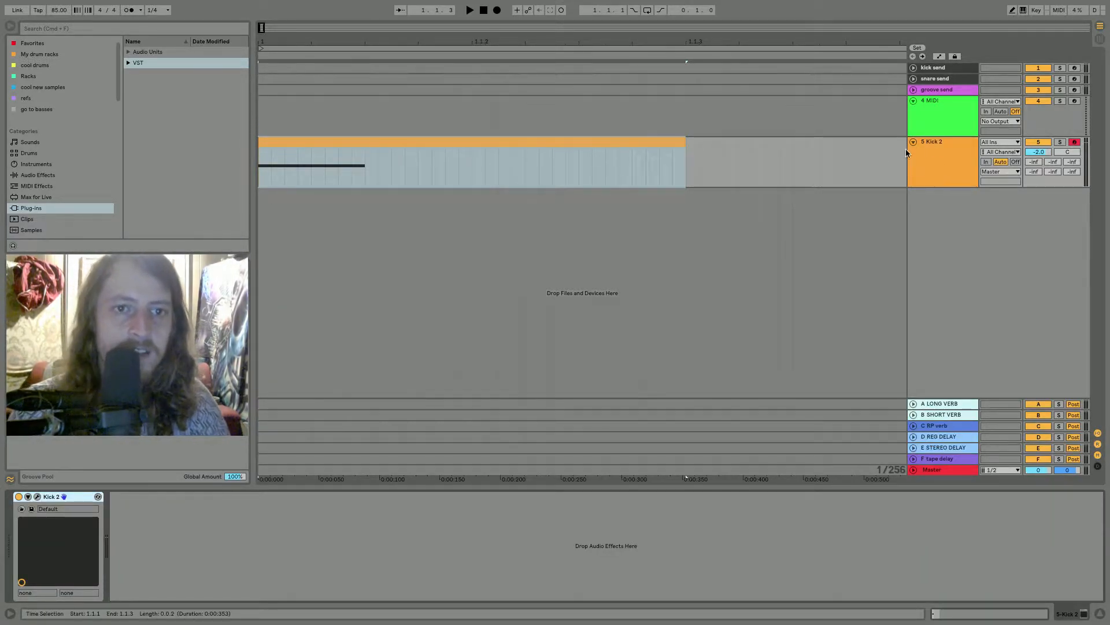
click(684, 64)
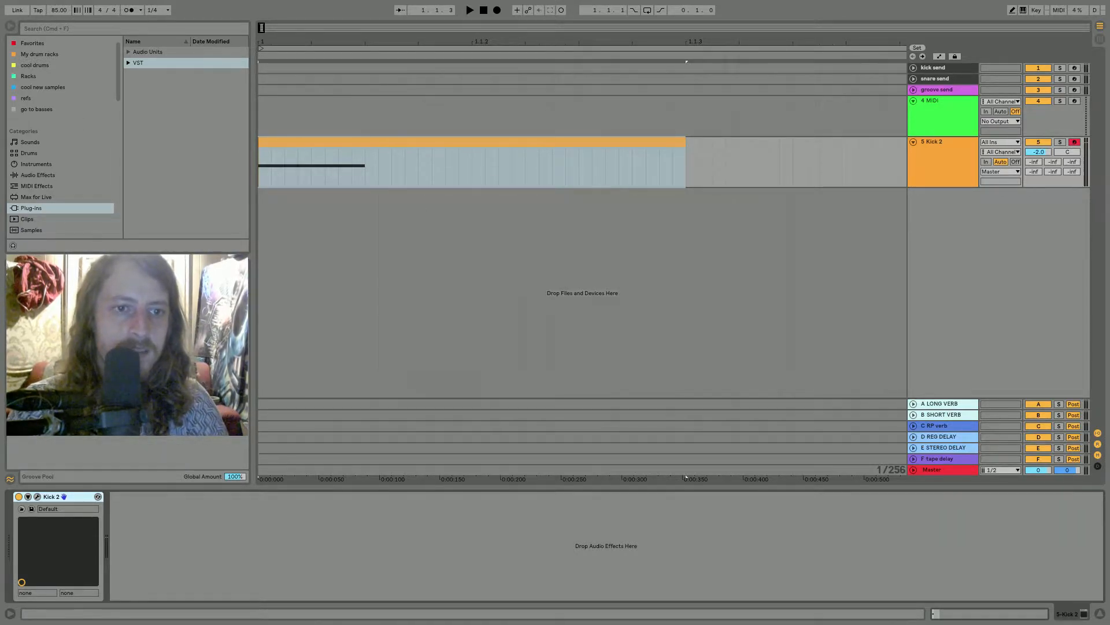
click(75, 496)
key(Delete)
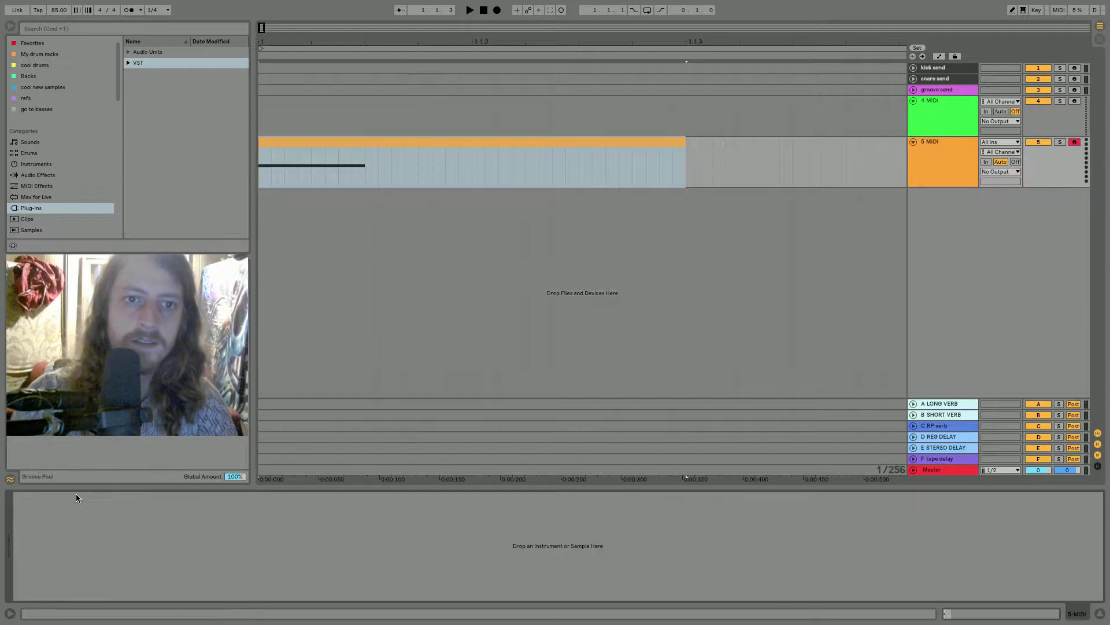
Step: Open the orange track's MIDI clip and inspect its G3 note
double_click(456, 139)
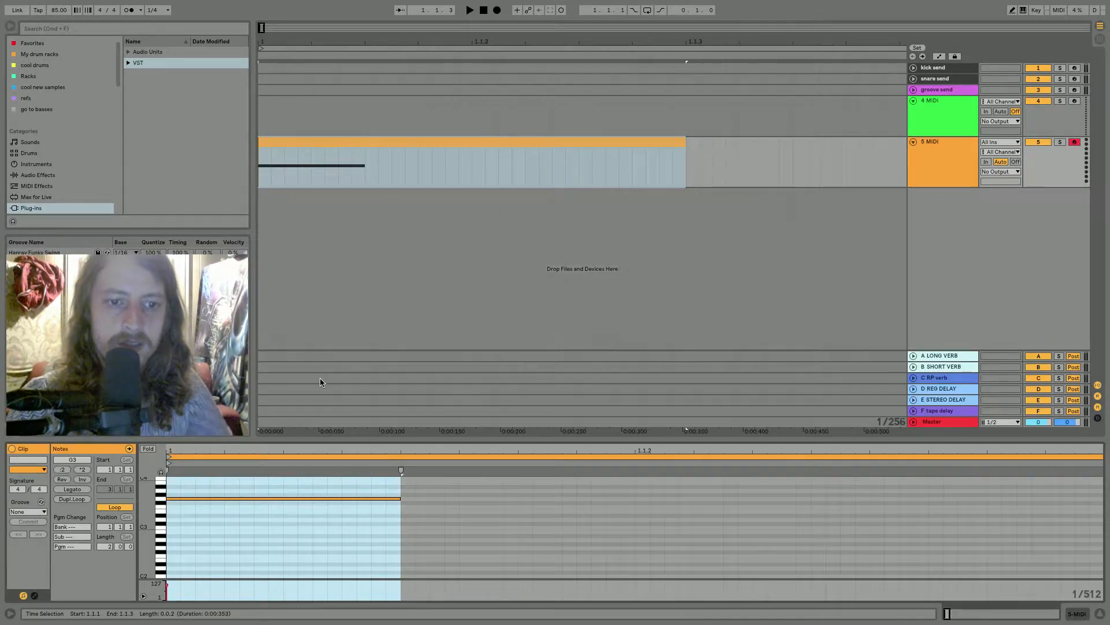
click(207, 517)
click(176, 498)
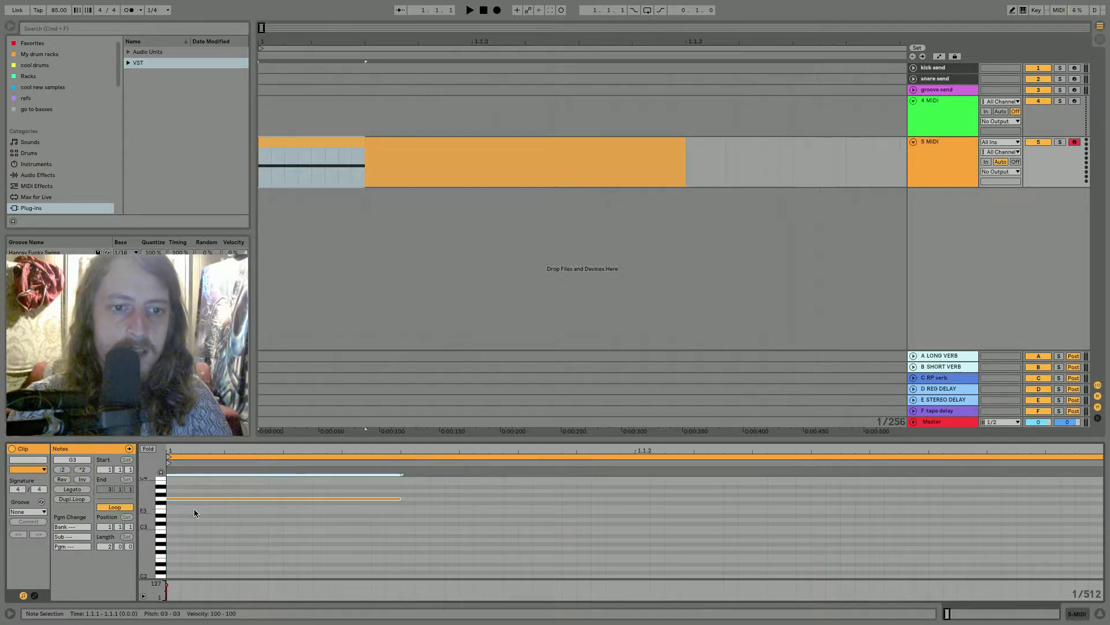
click(359, 155)
Step: Search the plug-ins for "kick" and load the Kick 2 VST onto the orange MIDI track
scroll(23, 168, down, 2)
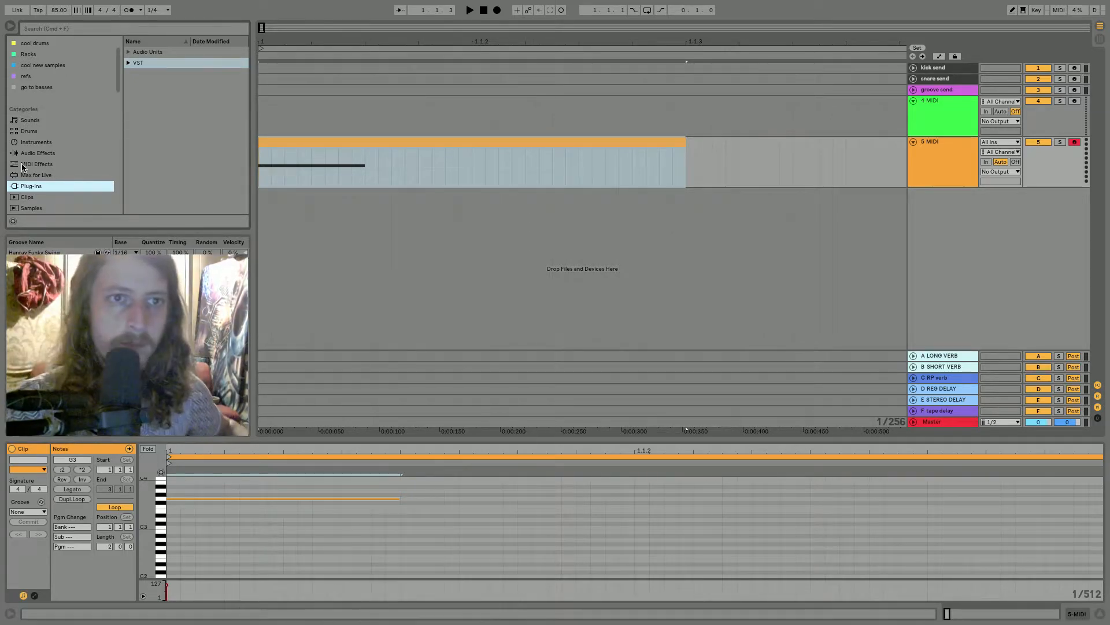
click(51, 28)
text(kick)
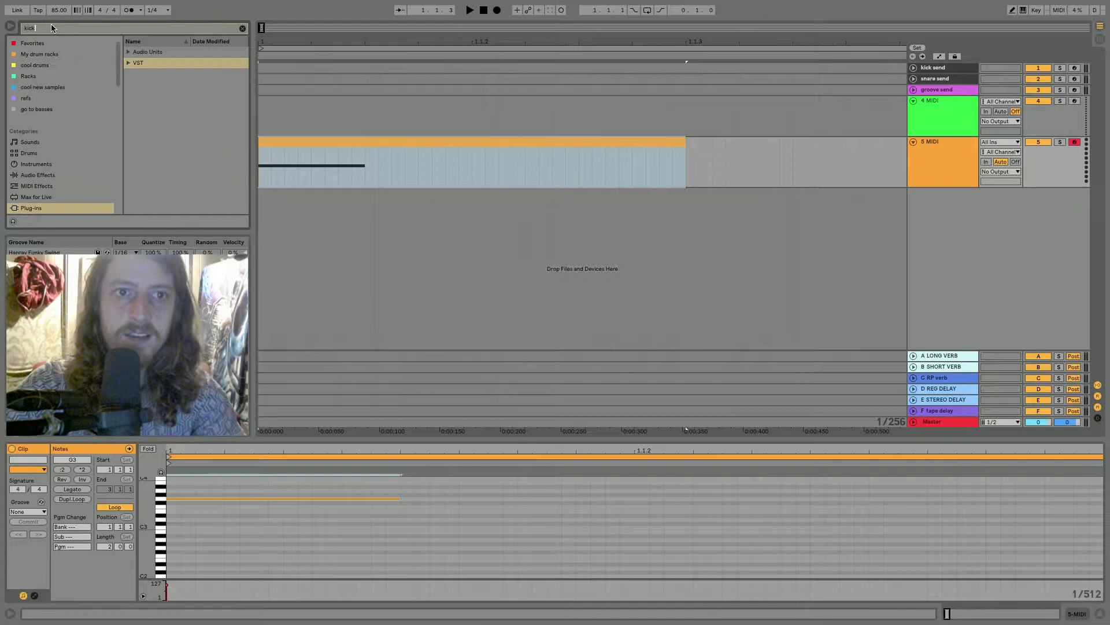
click(129, 64)
click(137, 75)
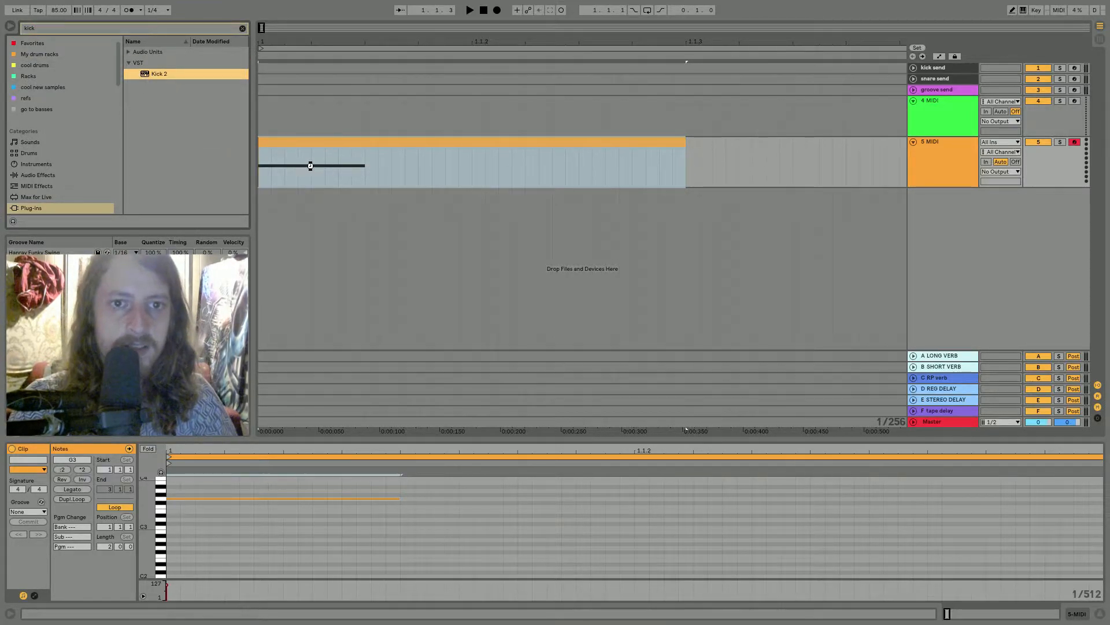
drag(312, 168, 313, 168)
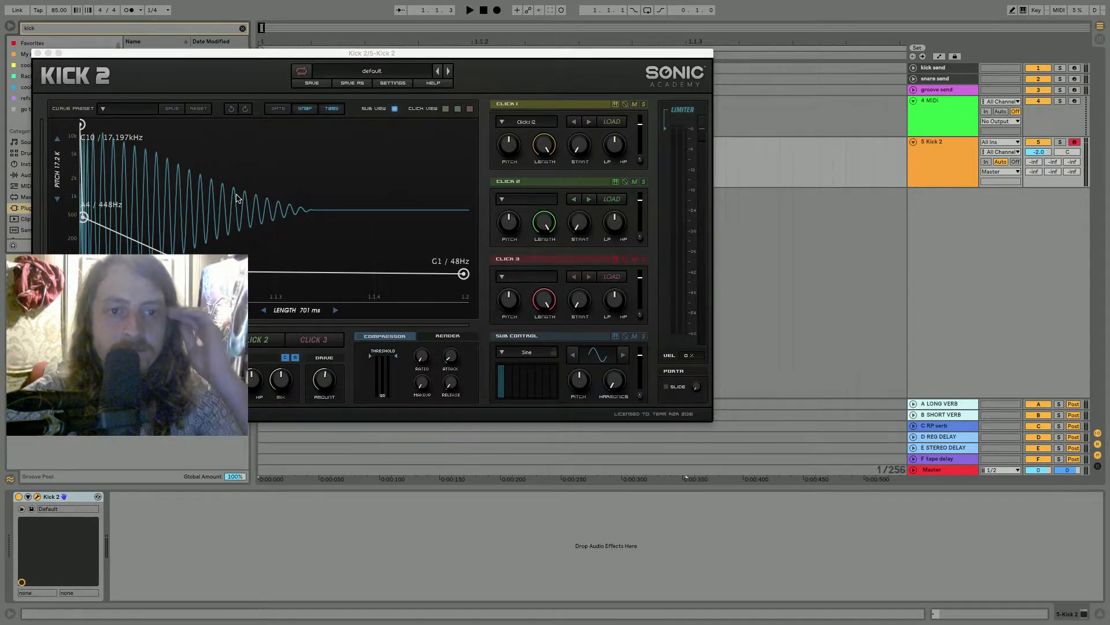
Step: Adjust the middle point of Kick 2's pitch curve slightly, set the kick length to 716 ms, and audition it
drag(205, 271, 206, 274)
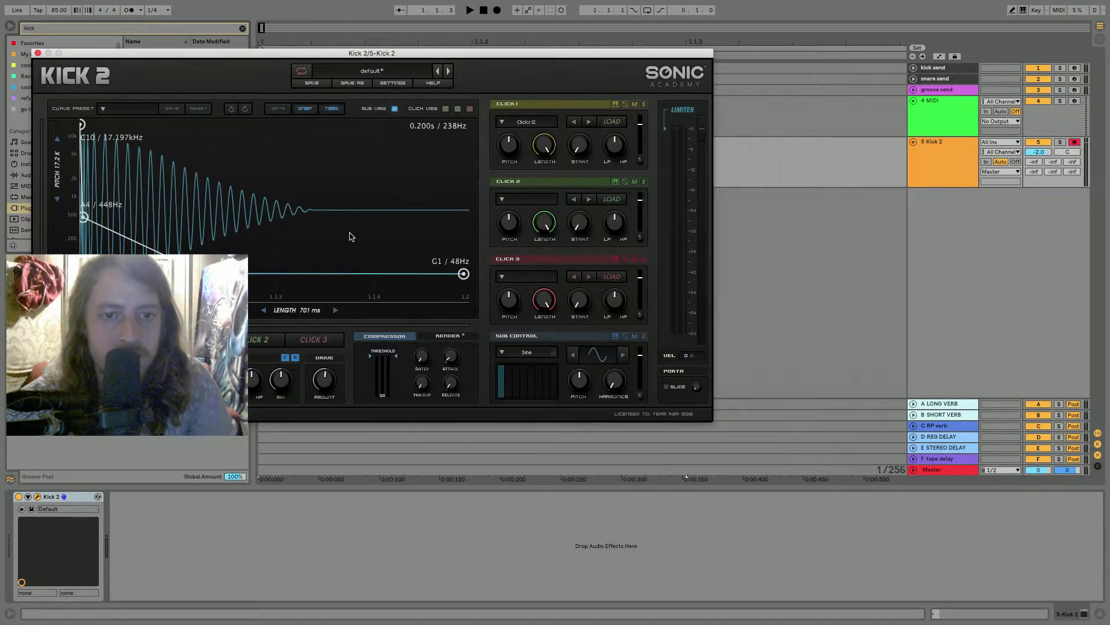
mouse_move(303, 312)
mouse_down()
mouse_move(358, 312)
mouse_move(361, 274)
mouse_move(217, 304)
mouse_move(424, 322)
mouse_move(304, 313)
mouse_up()
key(space)
key(space)
key(space)
key(space)
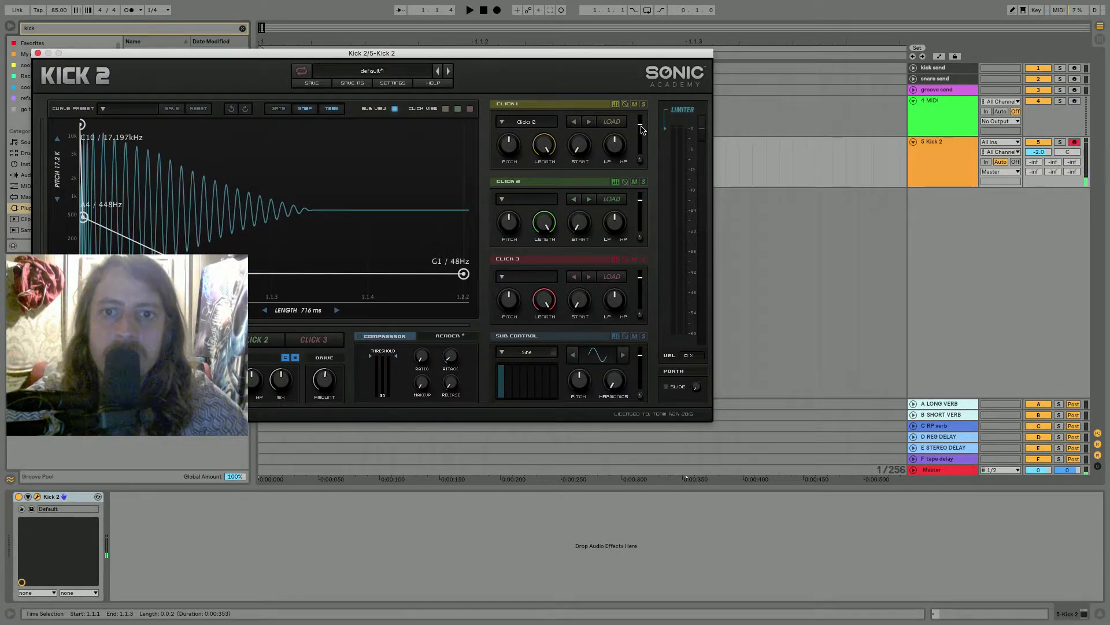
Step: Lower the Click 1 level slightly while auditioning the kick, and close the Kick 2 window
drag(642, 129, 642, 129)
key(space)
key(space)
key(space)
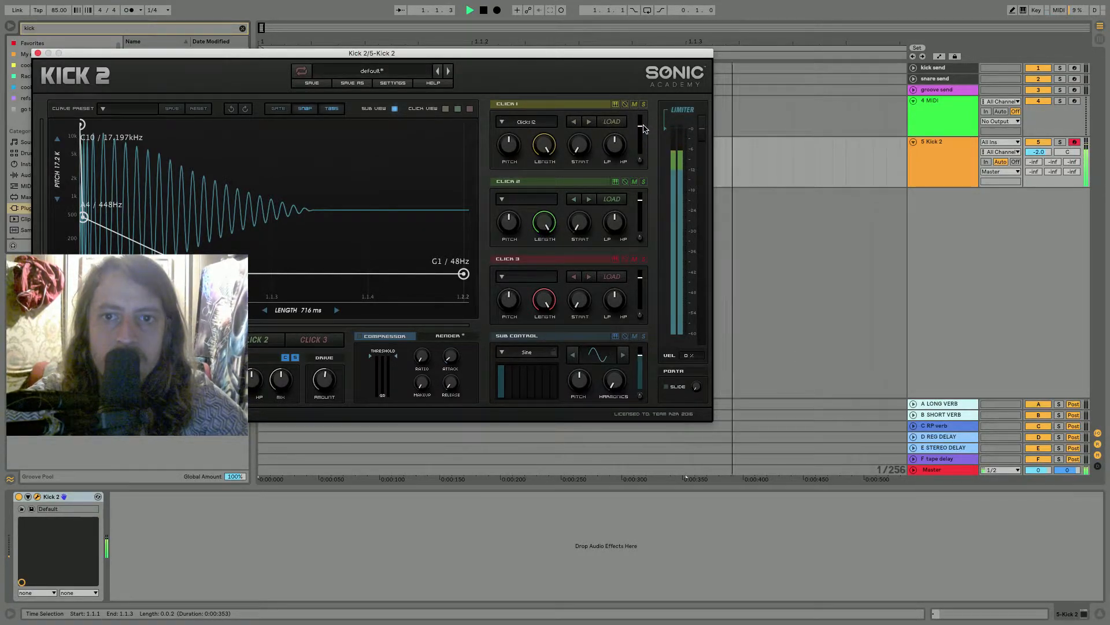
drag(645, 129, 642, 131)
key(space)
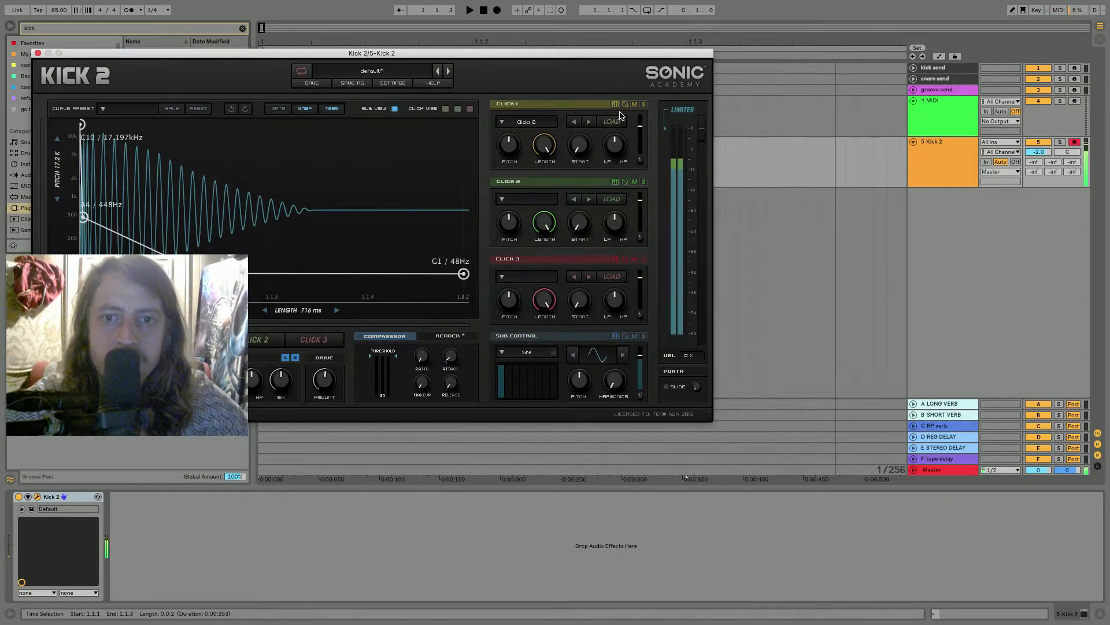
click(38, 52)
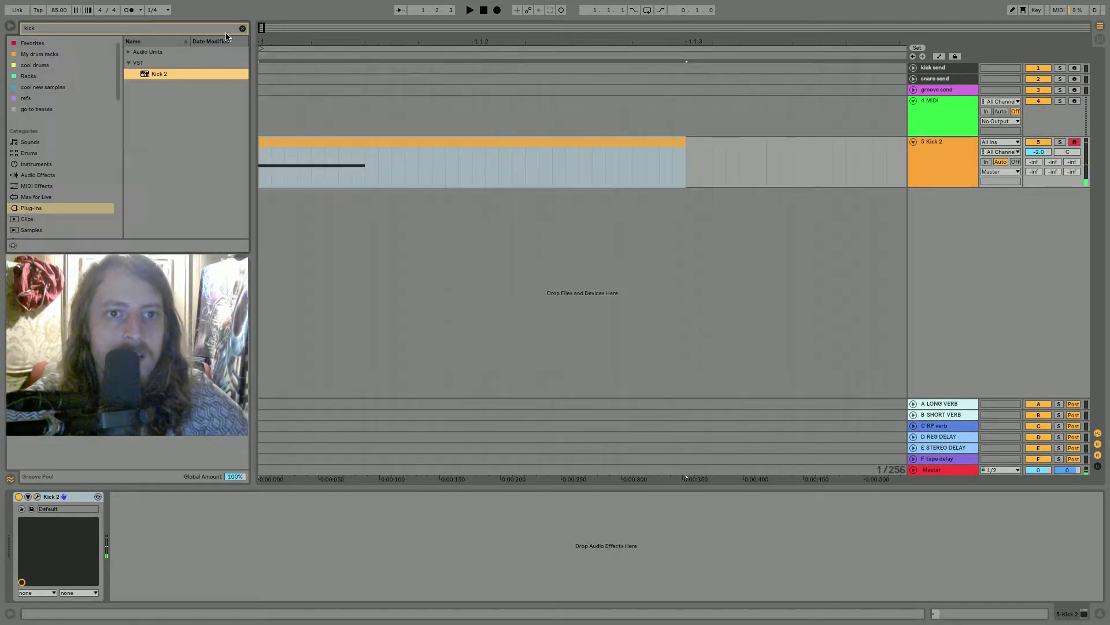
Step: Load the Neutron Eq.adg rack from the chains folder onto the Kick 2 track and move its window clear
click(243, 29)
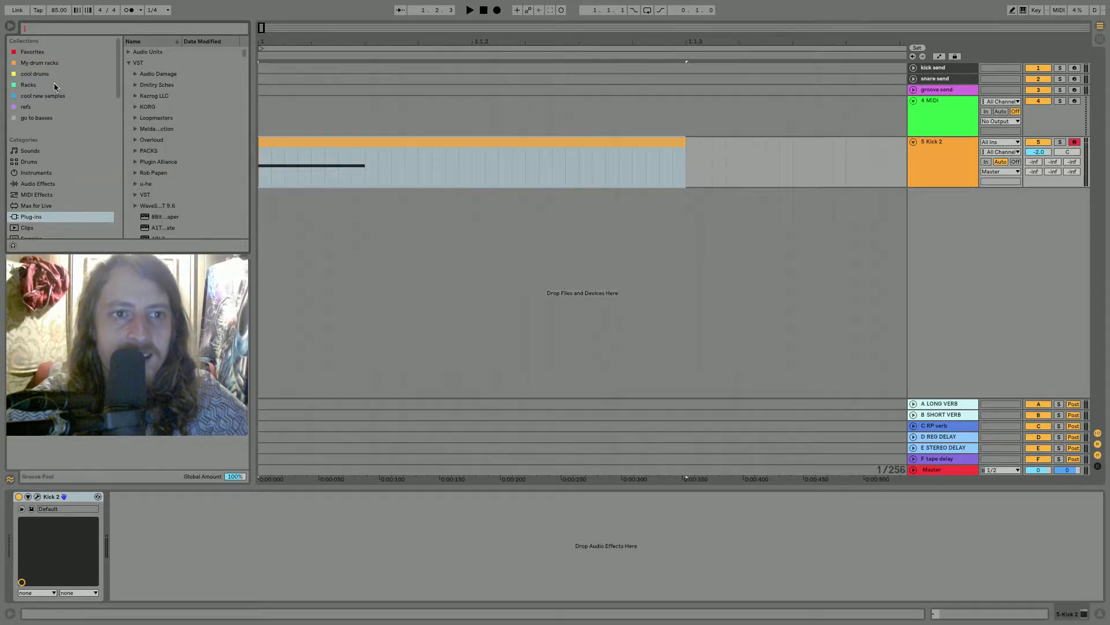
scroll(56, 162, down, 5)
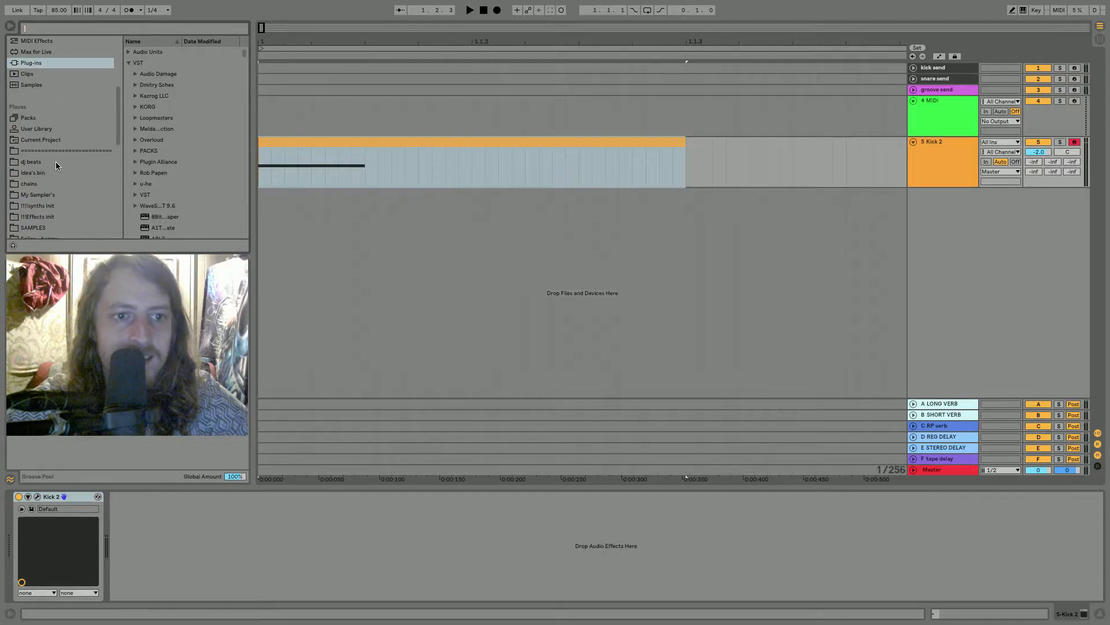
click(34, 184)
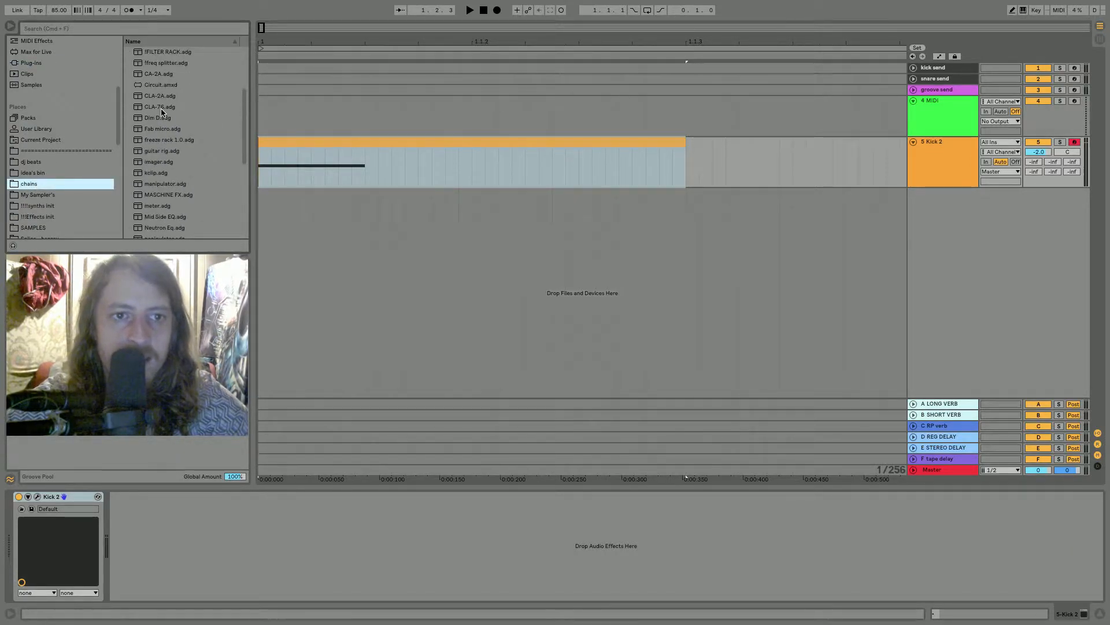
scroll(171, 179, down, 2)
drag(156, 167, 347, 159)
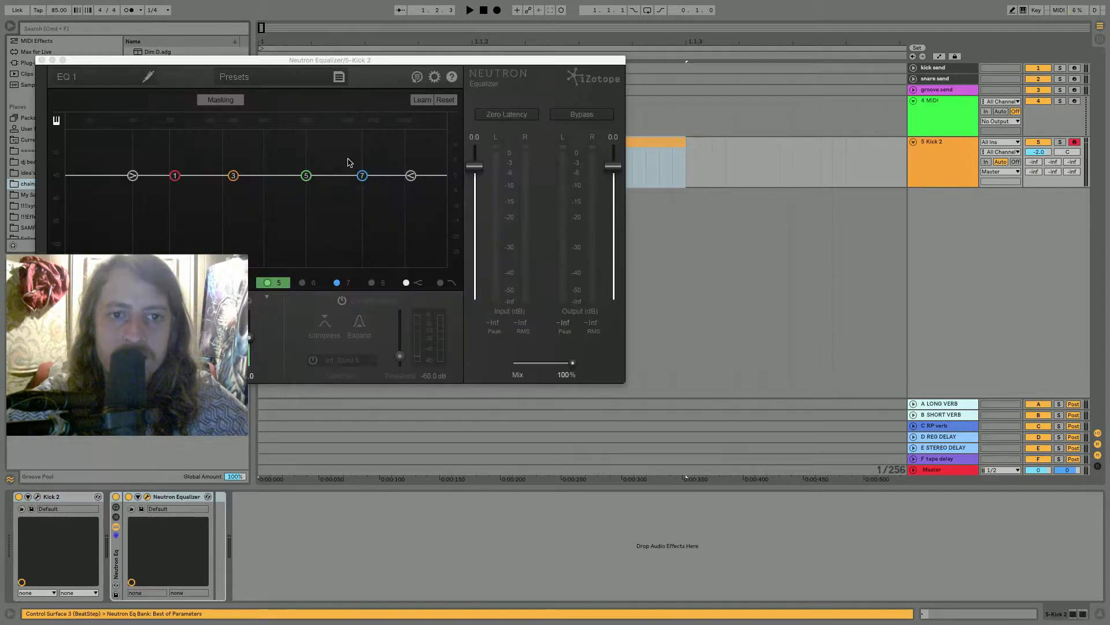
drag(267, 64, 507, 64)
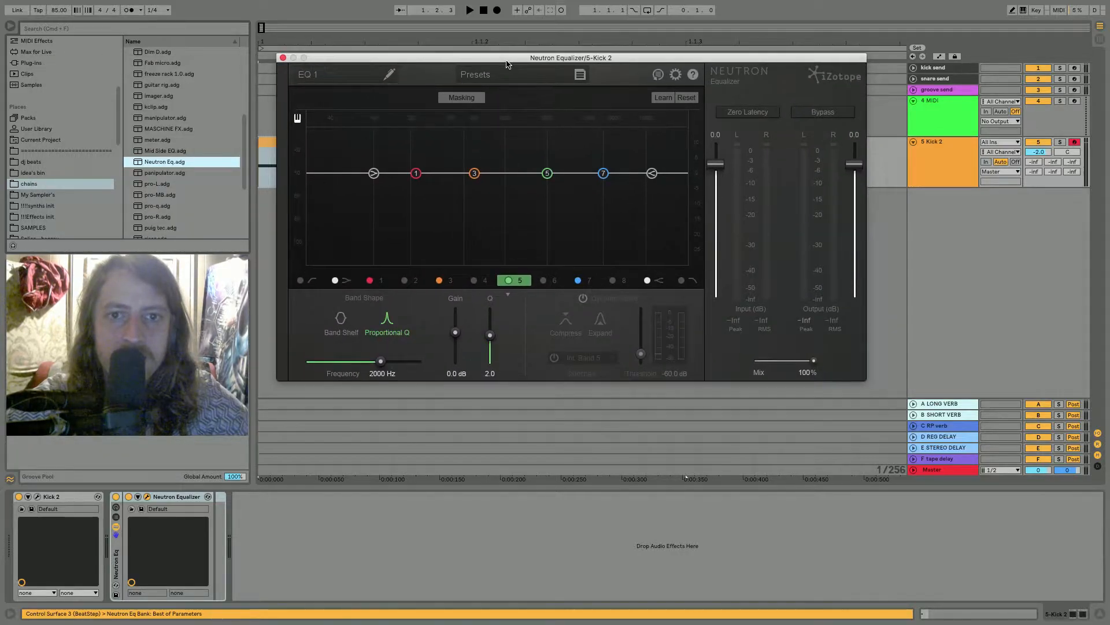
Step: Cut the kick at 198 Hz by 17.2 dB with equalizer band 3 during playback
key(space)
drag(475, 173, 412, 229)
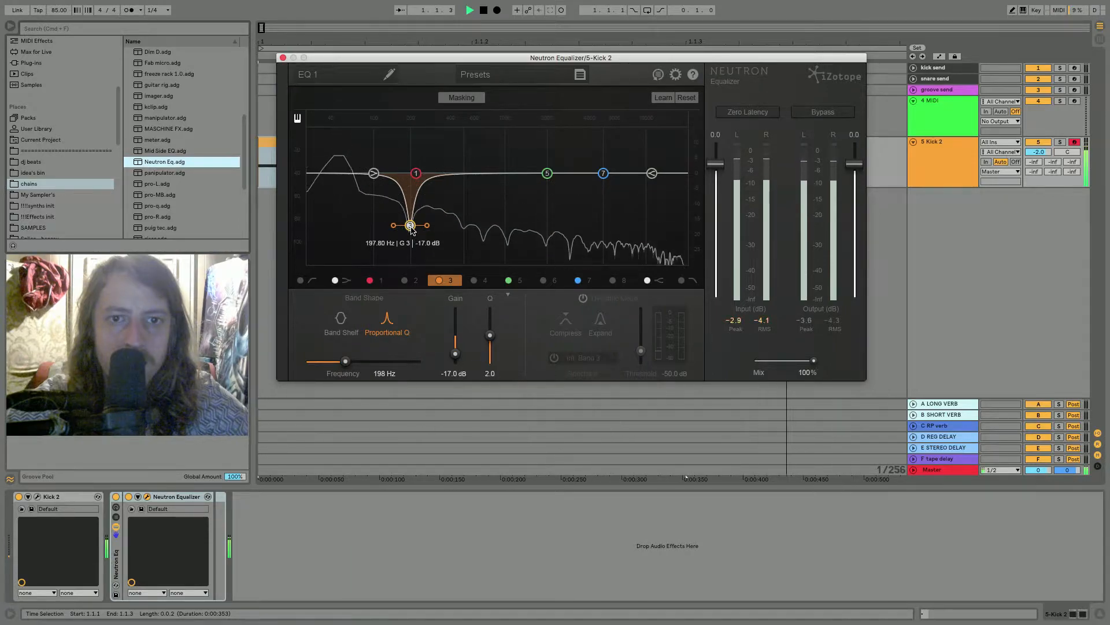
key(space)
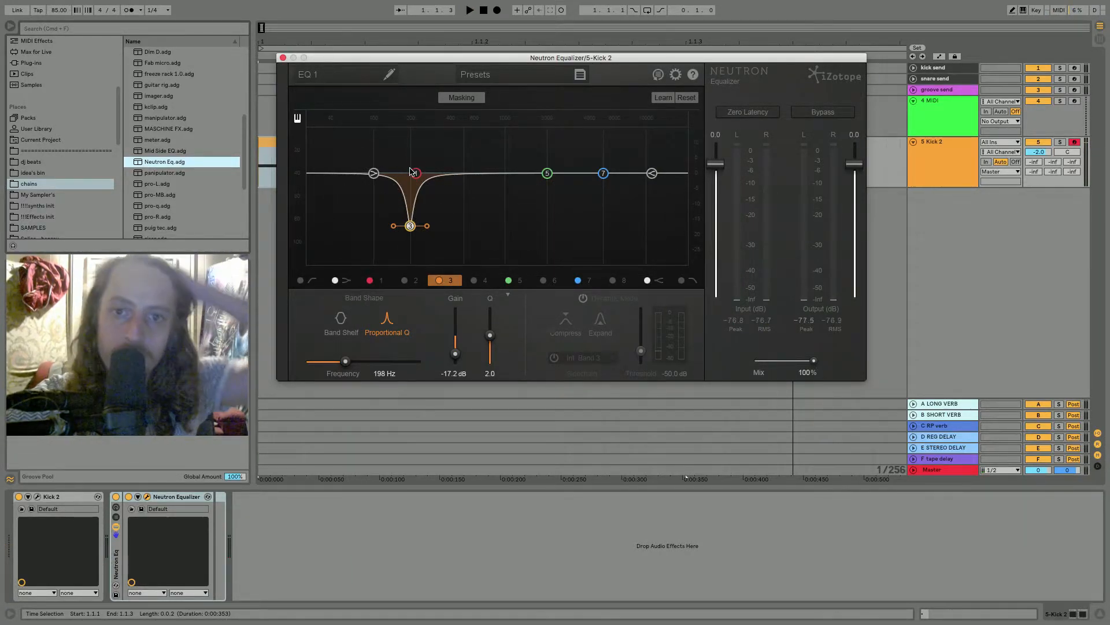
Step: Disable every equalizer band except band 3, audition the kick, and close the Neutron Equalizer
click(335, 281)
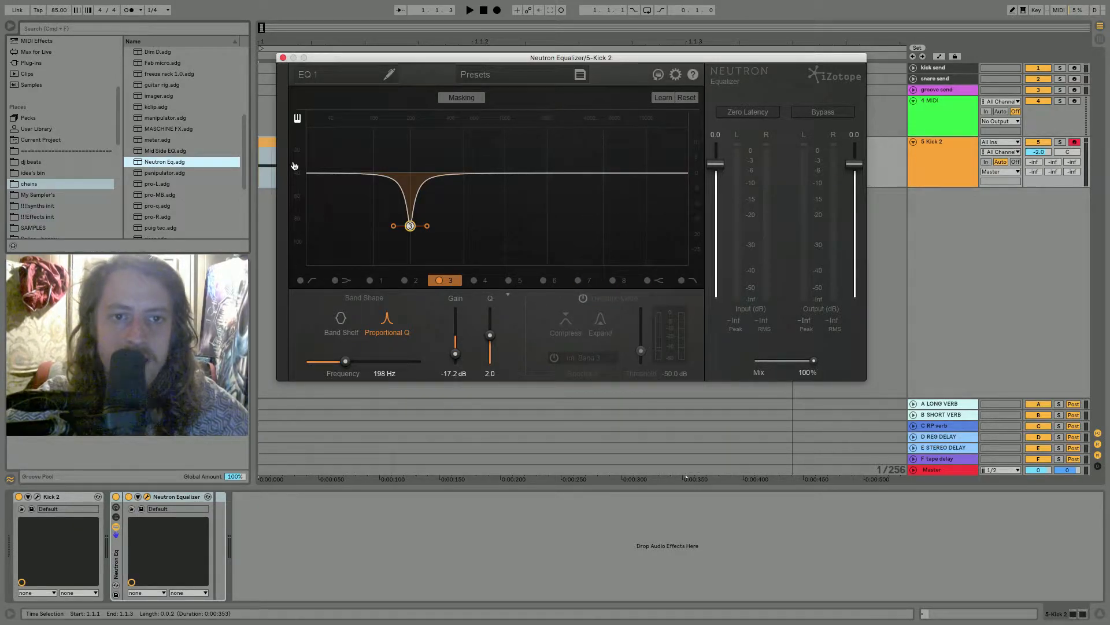
key(space)
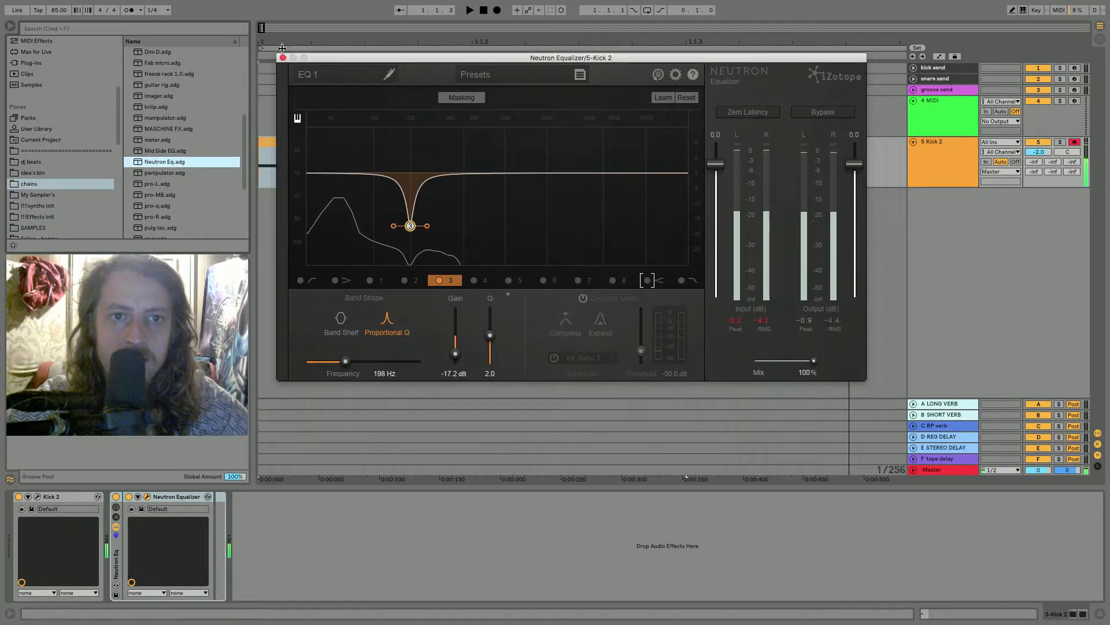
click(283, 57)
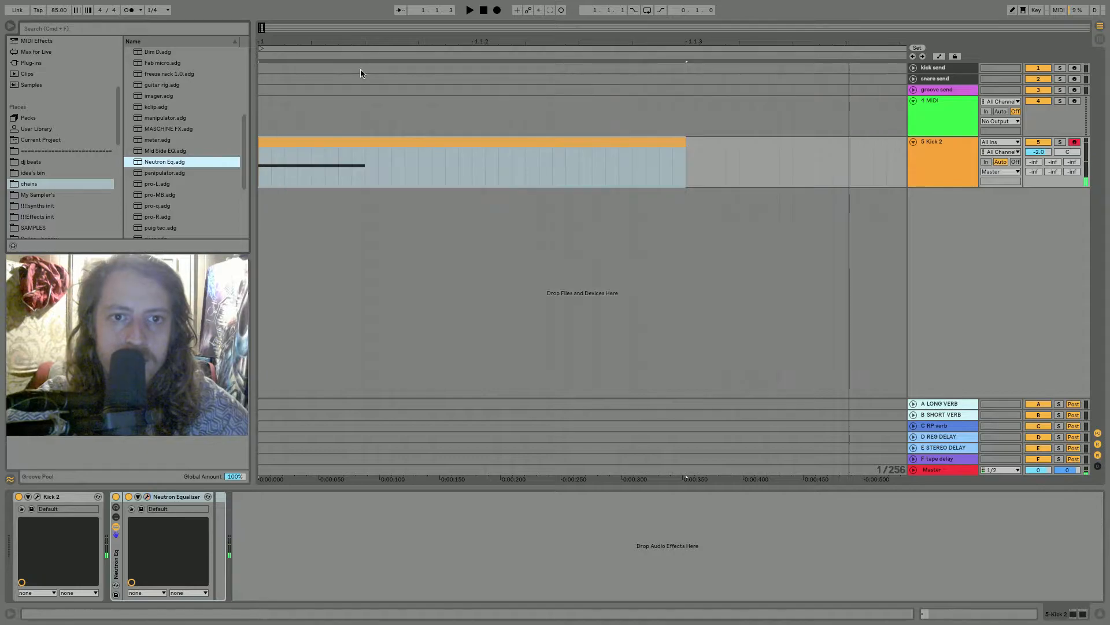
Step: Freeze the Kick 2 track and flatten it to audio
click(932, 161)
right_click(933, 158)
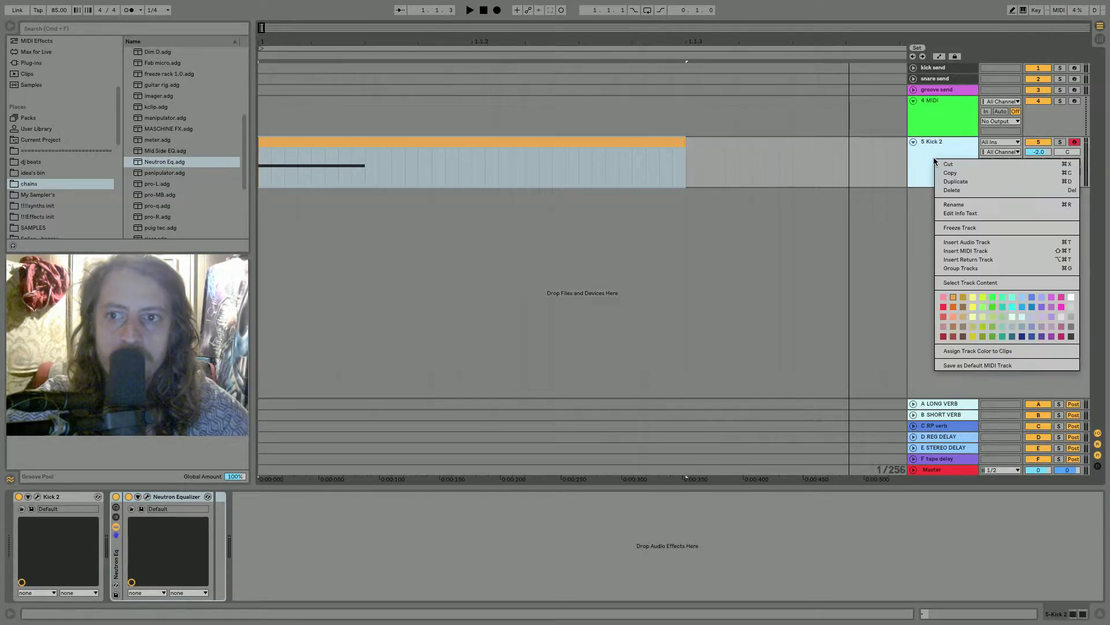
click(948, 232)
right_click(947, 174)
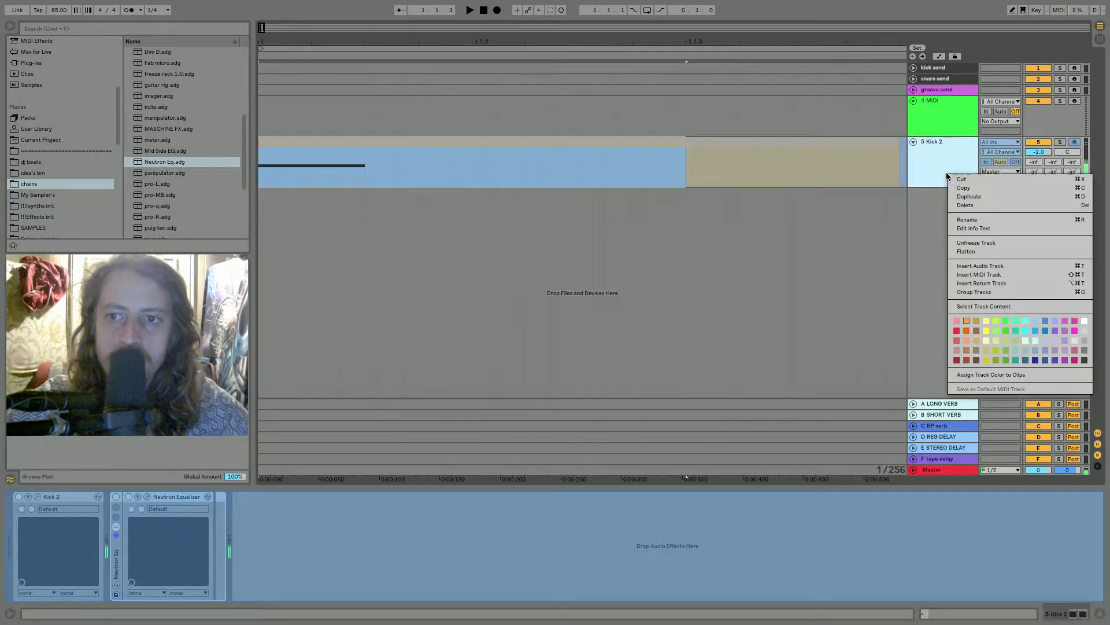
click(964, 251)
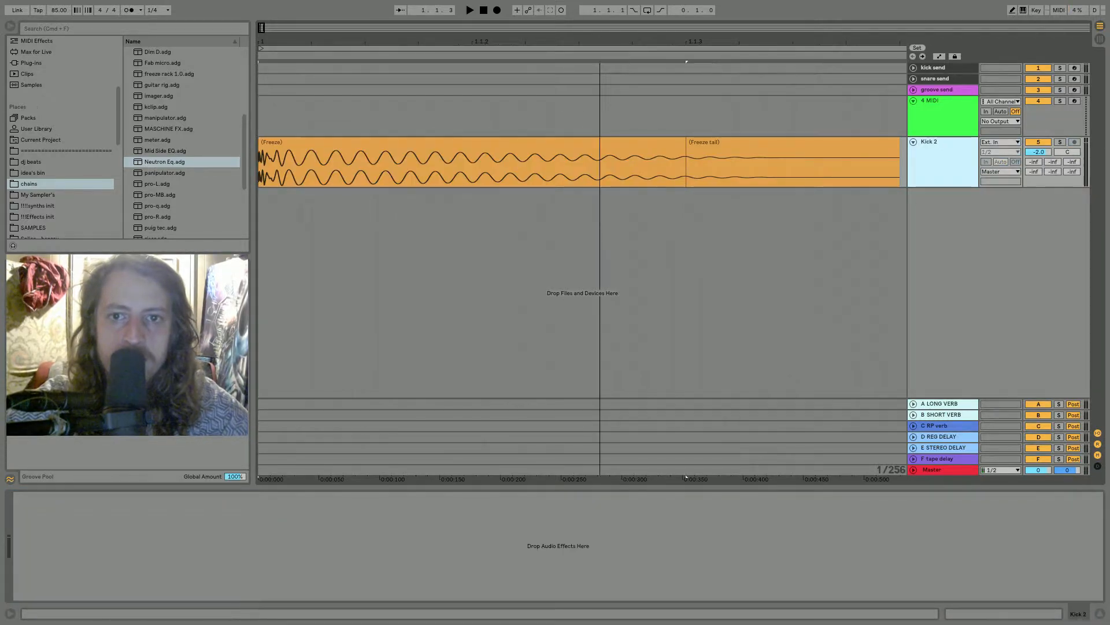
Step: Trim the flattened kick clip to about 0.265 seconds and fade out its end
drag(428, 42, 428, 13)
drag(374, 143, 328, 139)
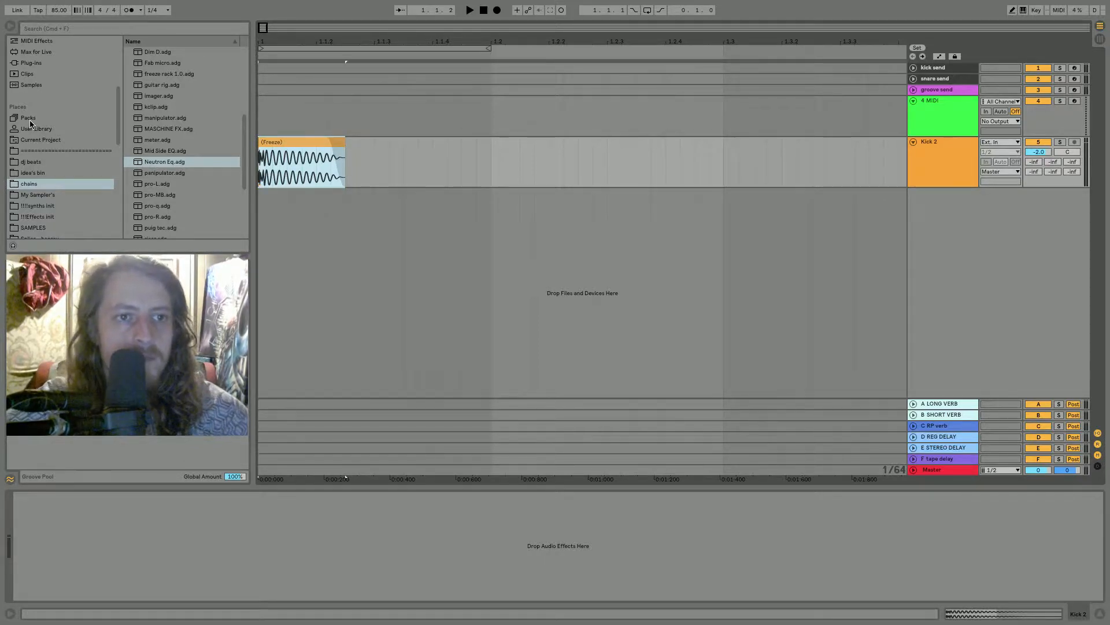
Step: Try a long fade-in on the kick clip, reduce it to almost nothing at the start, and play the result
drag(266, 32, 268, 115)
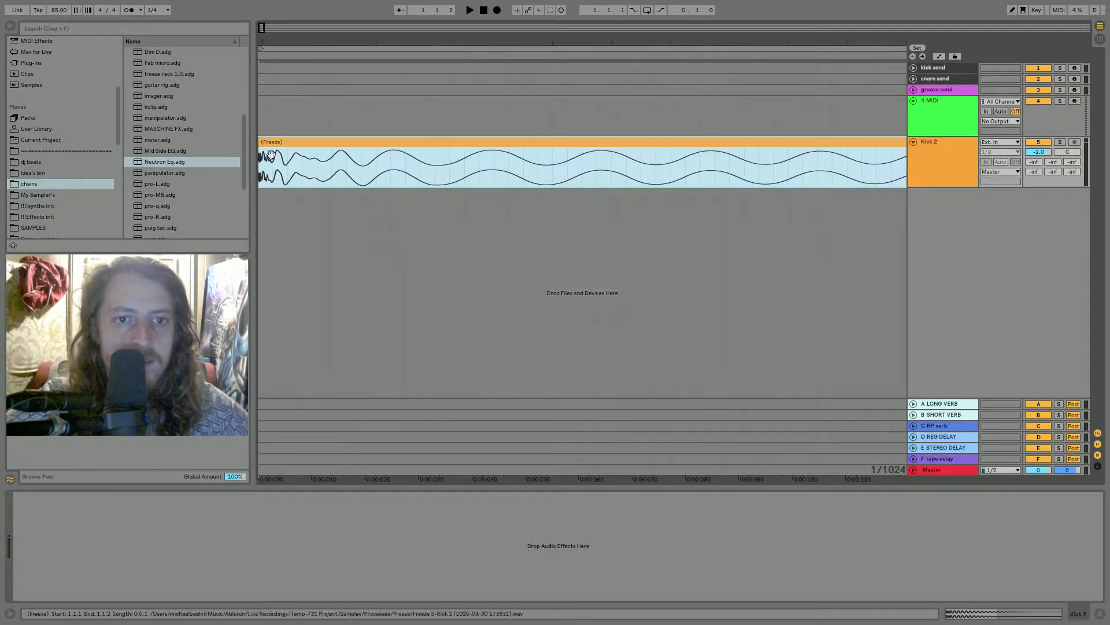
drag(268, 140, 354, 140)
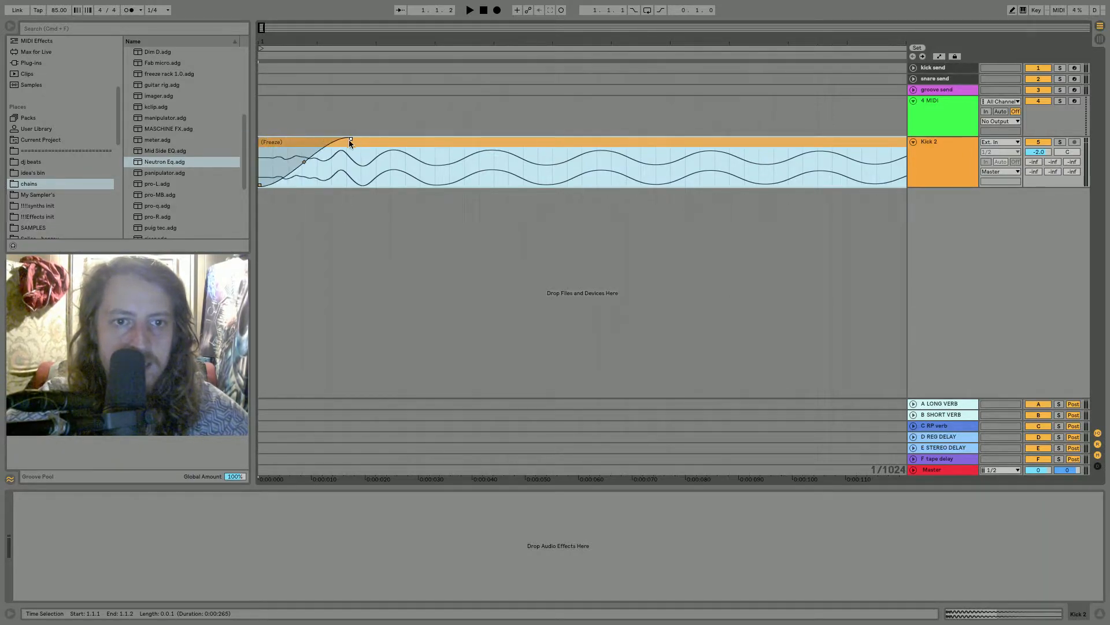
mouse_move(264, 142)
mouse_down()
mouse_move(298, 141)
mouse_move(263, 143)
mouse_up()
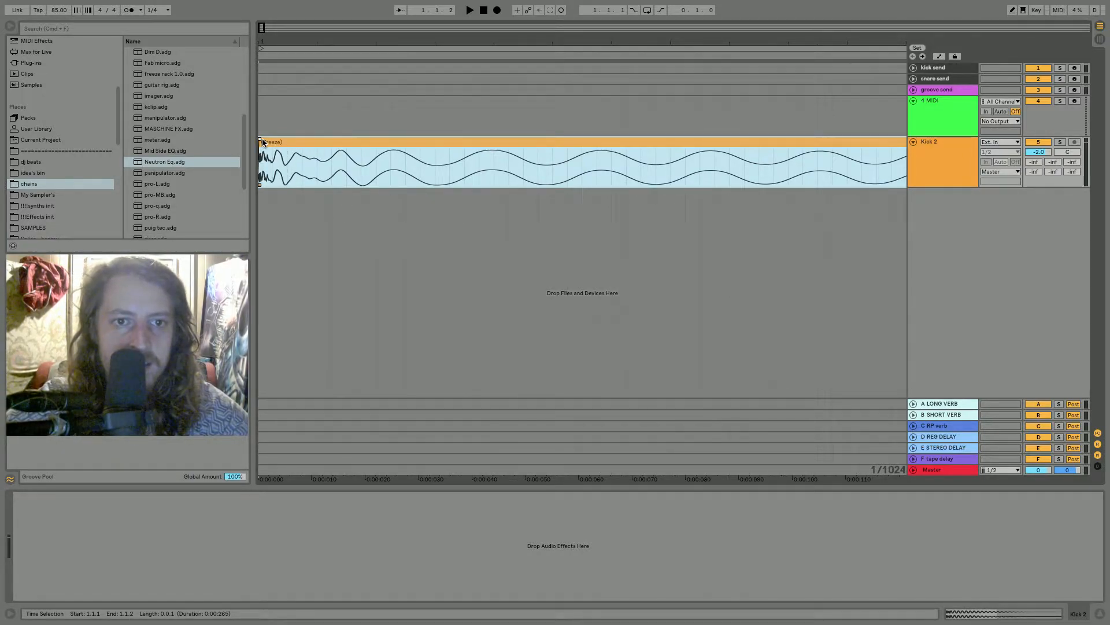
key(space)
key(space)
key(space)
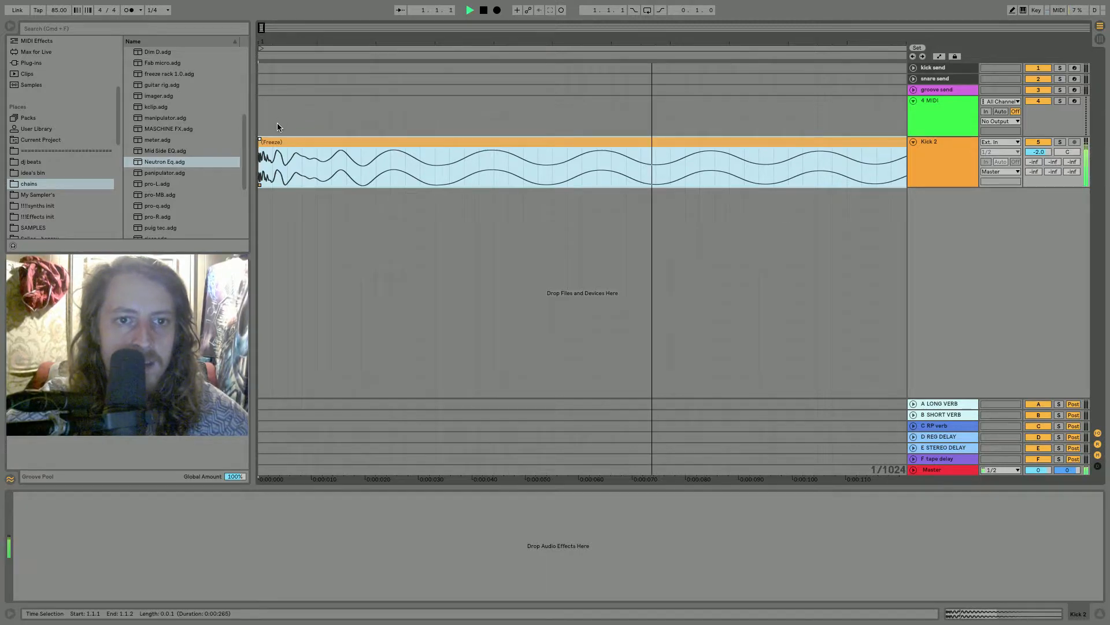
Step: Lengthen the fade-in at the start of the kick clip slightly and audition the clip repeatedly
key(space)
key(space)
key(space)
key(space)
drag(278, 139, 273, 139)
key(space)
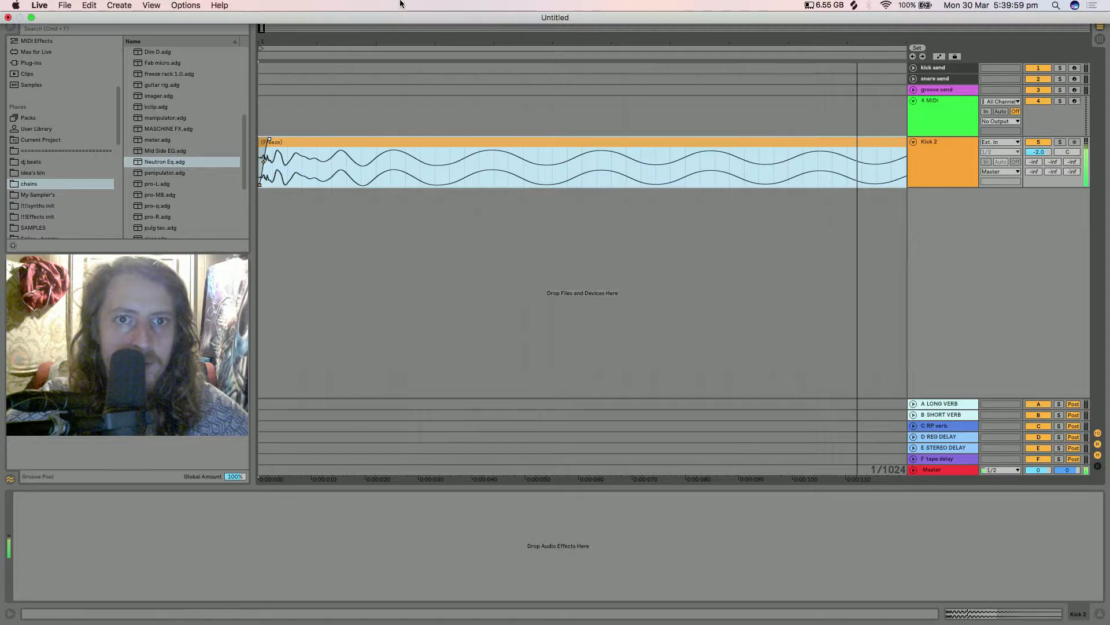
key(space)
key(space)
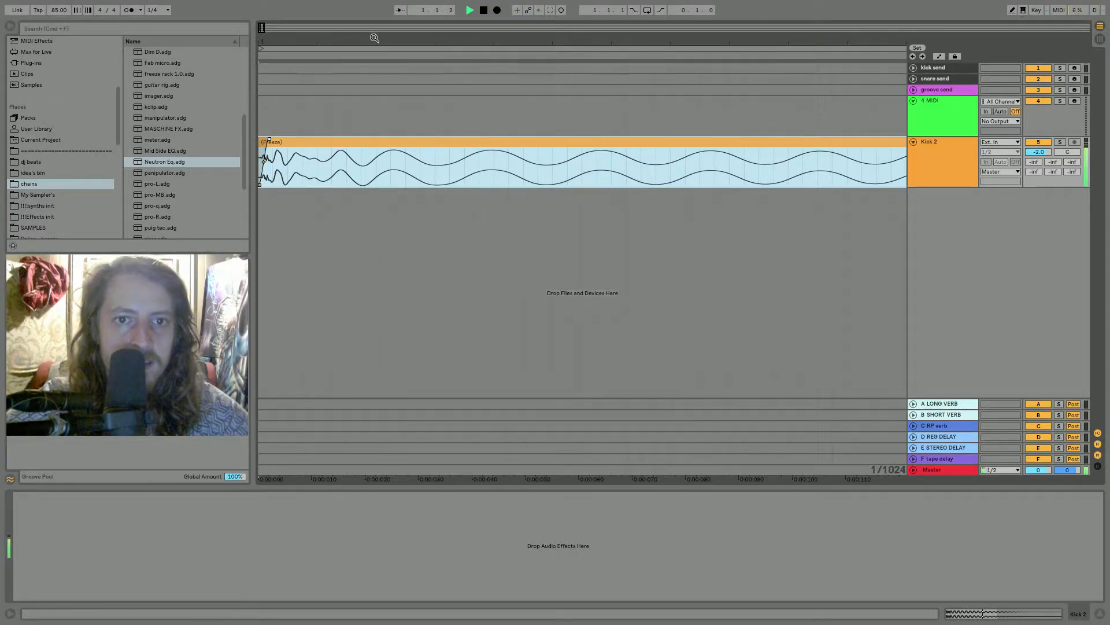
key(space)
drag(371, 37, 280, 38)
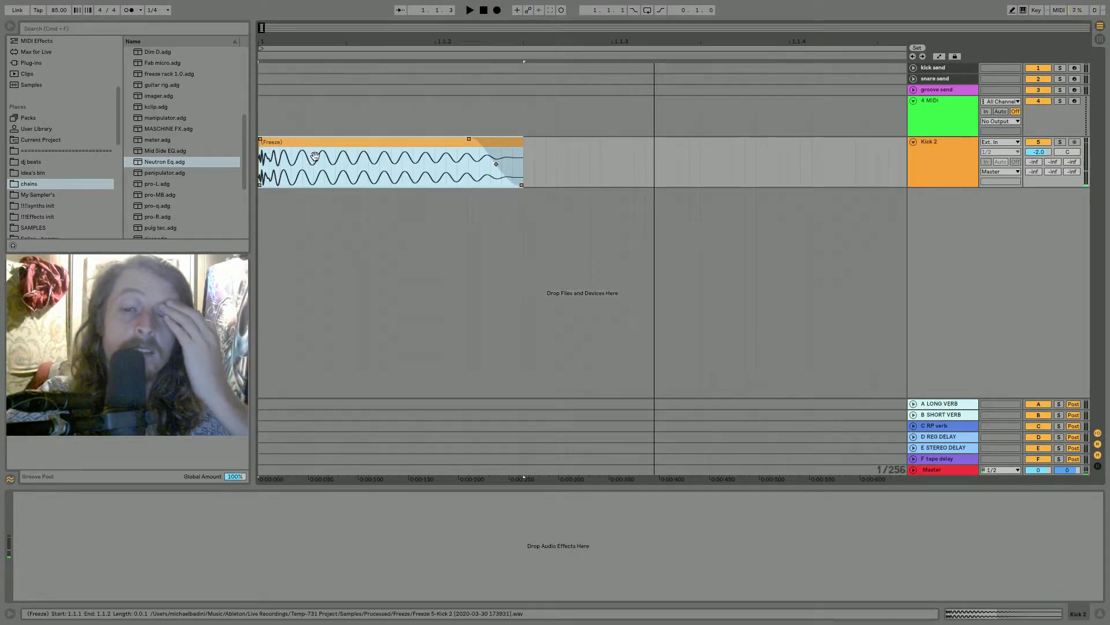
key(space)
key(space)
key(space)
key(space)
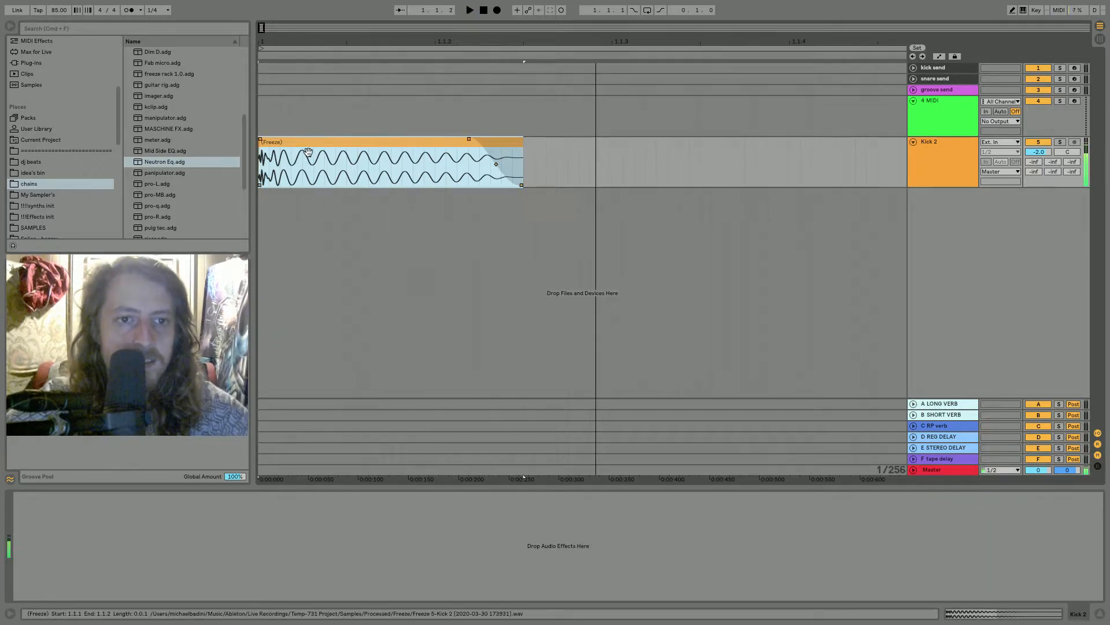
Step: Add a Saturator to the Kick 2 track, turn on Soft Clip, set the drive to 1.14 dB and play the kick
click(33, 66)
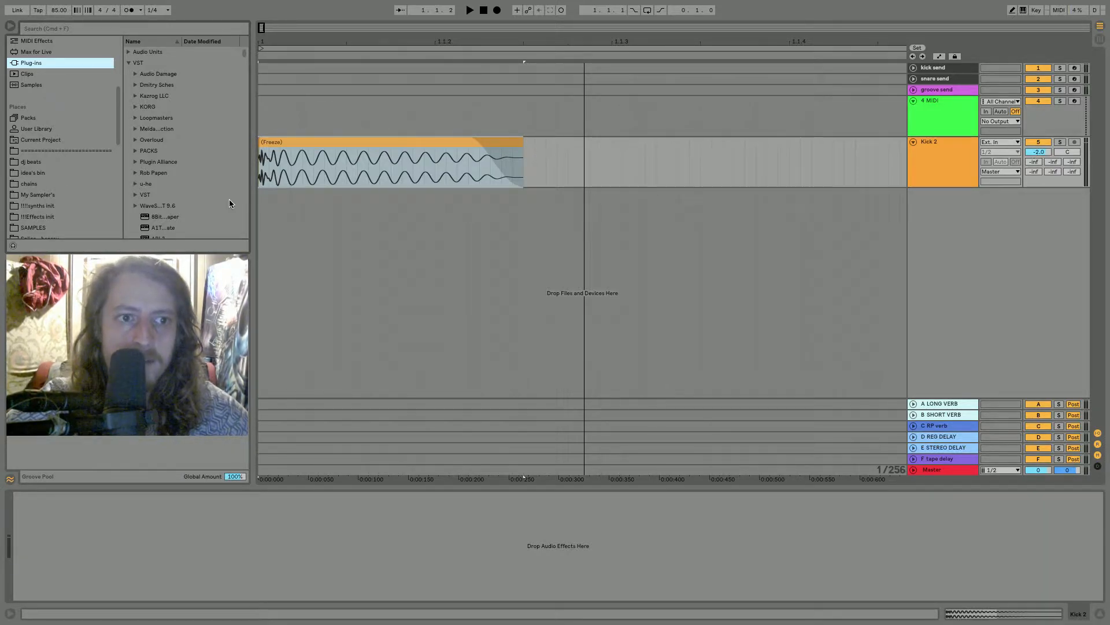
scroll(68, 194, up, 5)
click(47, 184)
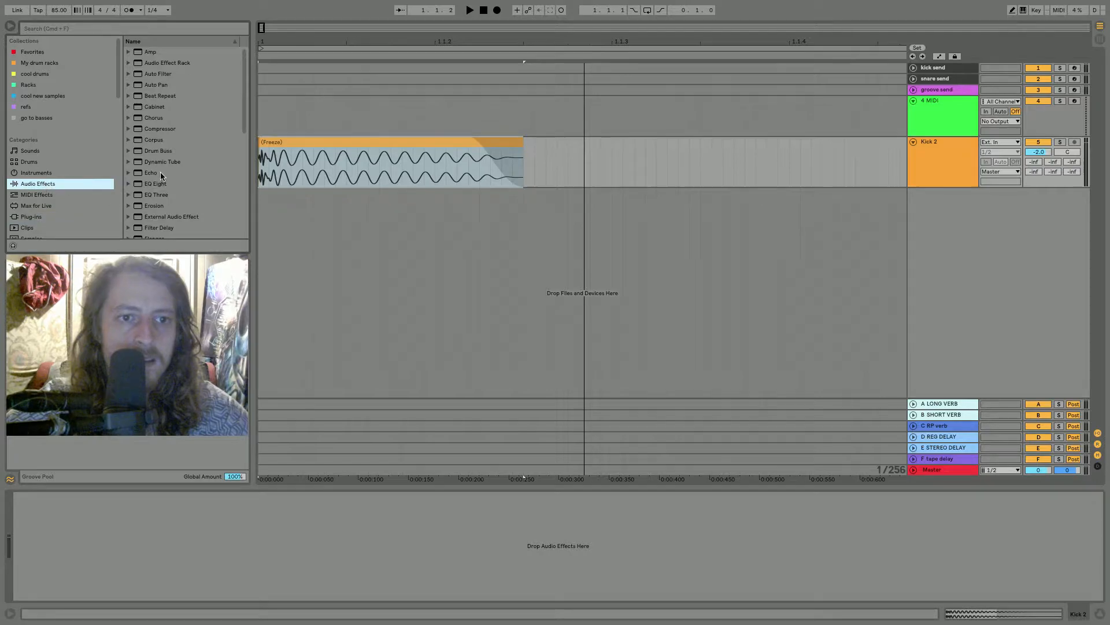
scroll(162, 172, down, 7)
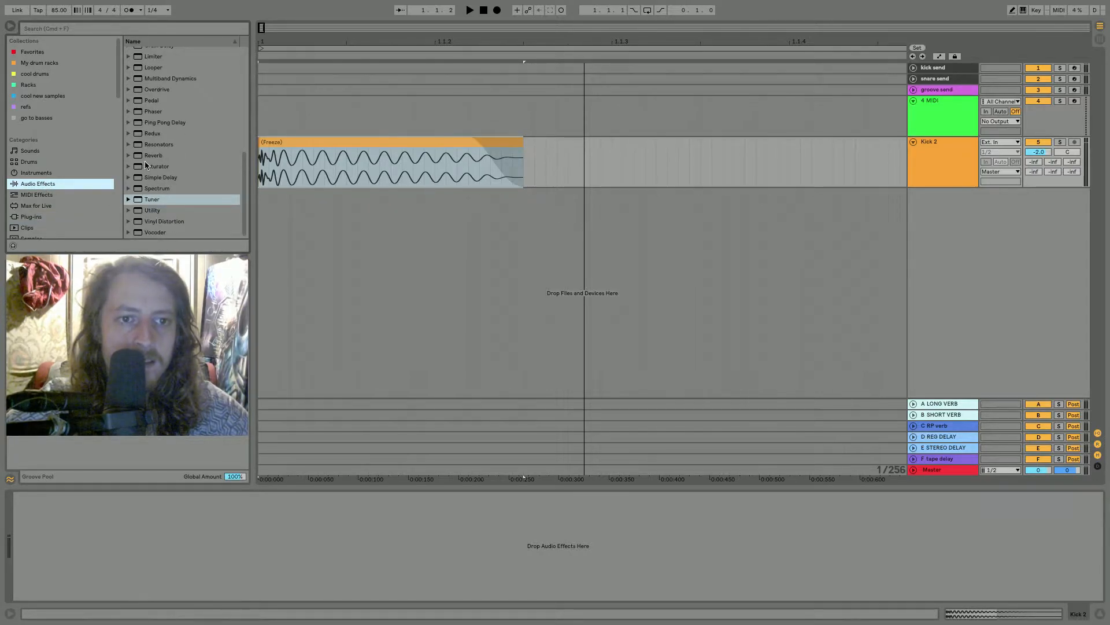
drag(140, 168, 315, 168)
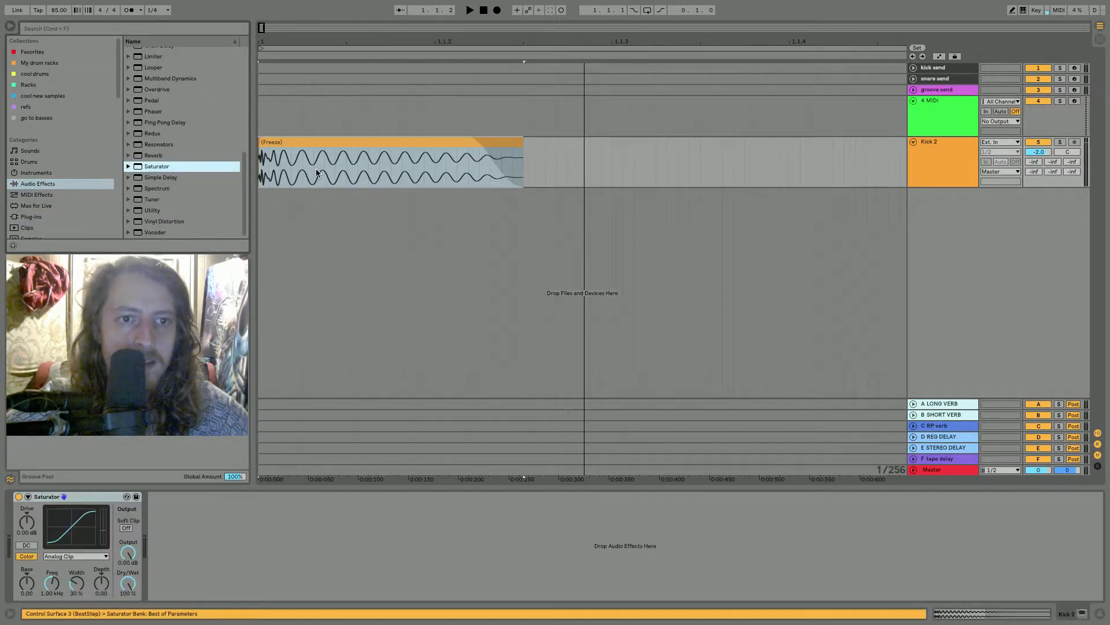
click(123, 528)
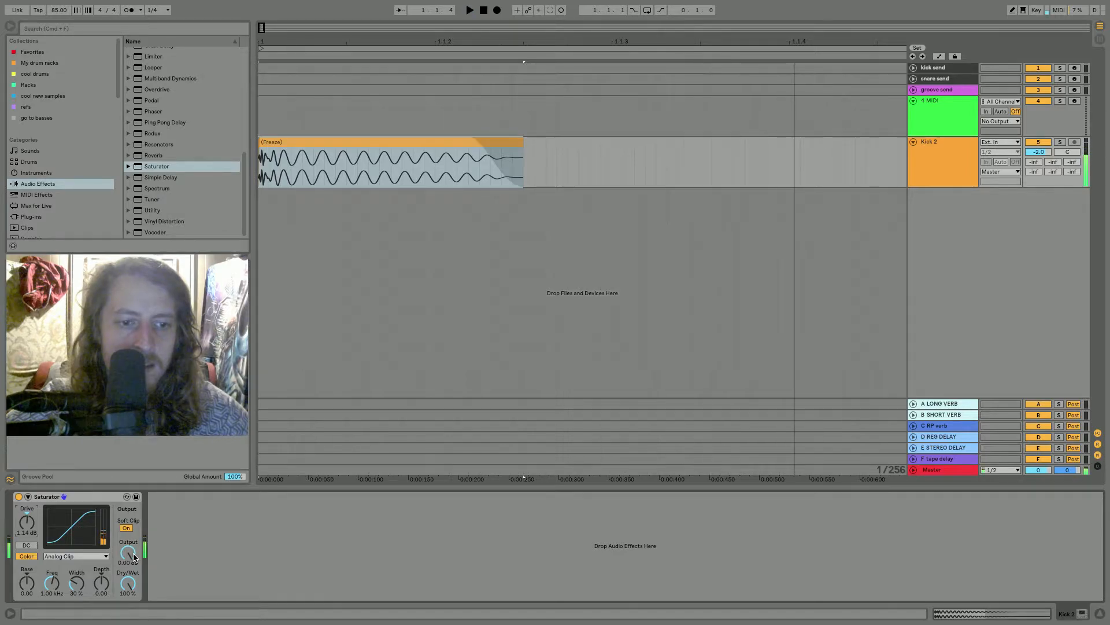
key(space)
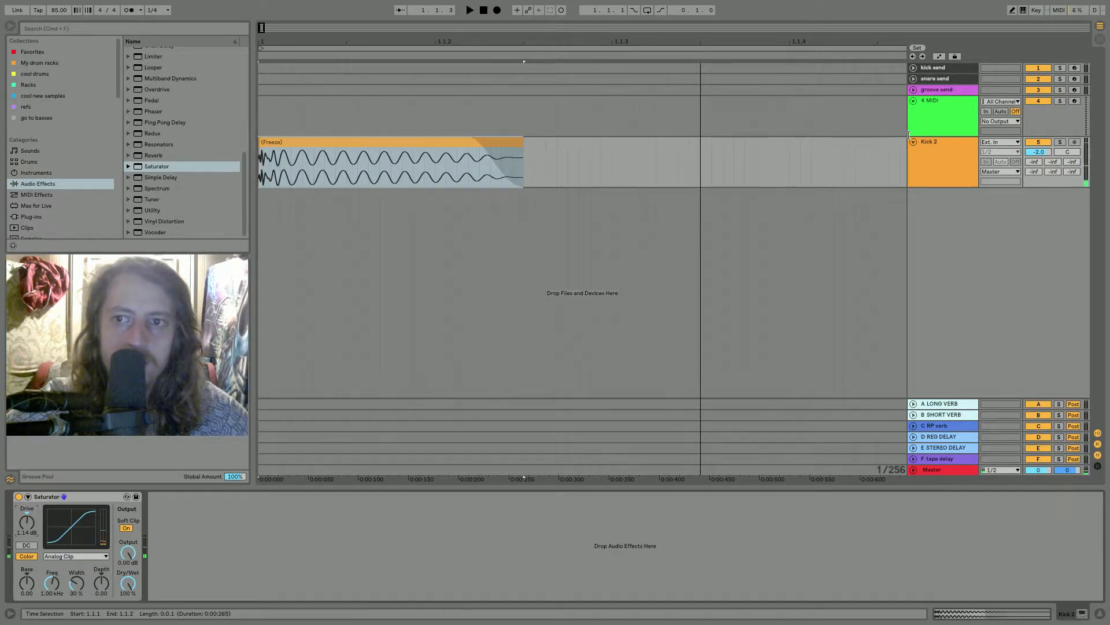
Step: Freeze the saturated Kick 2 track and flatten it to audio
right_click(928, 152)
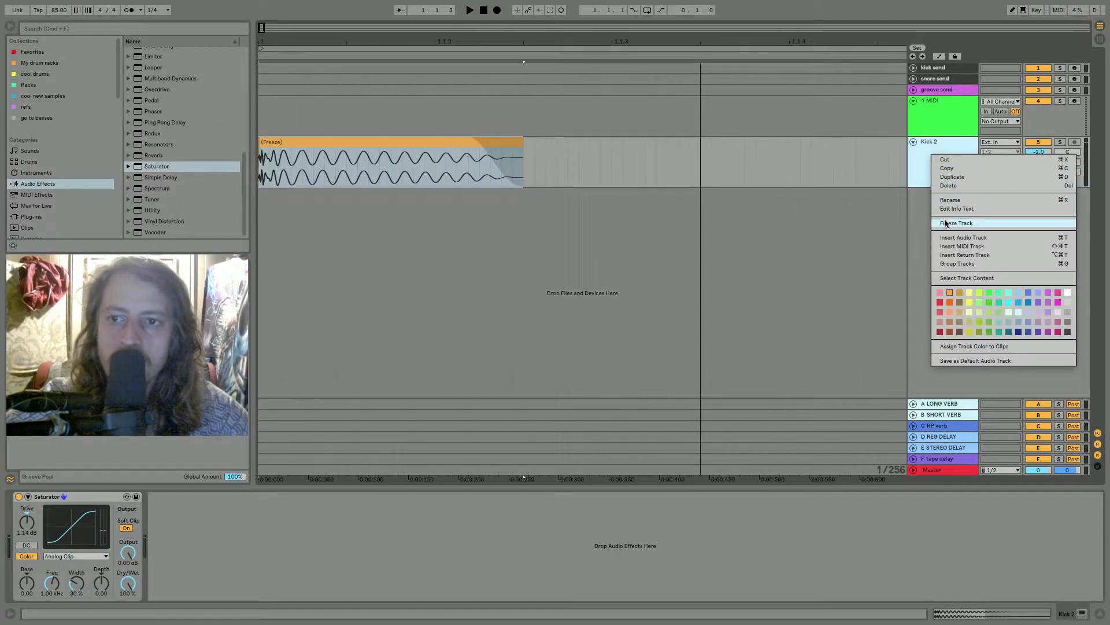
click(944, 220)
right_click(941, 166)
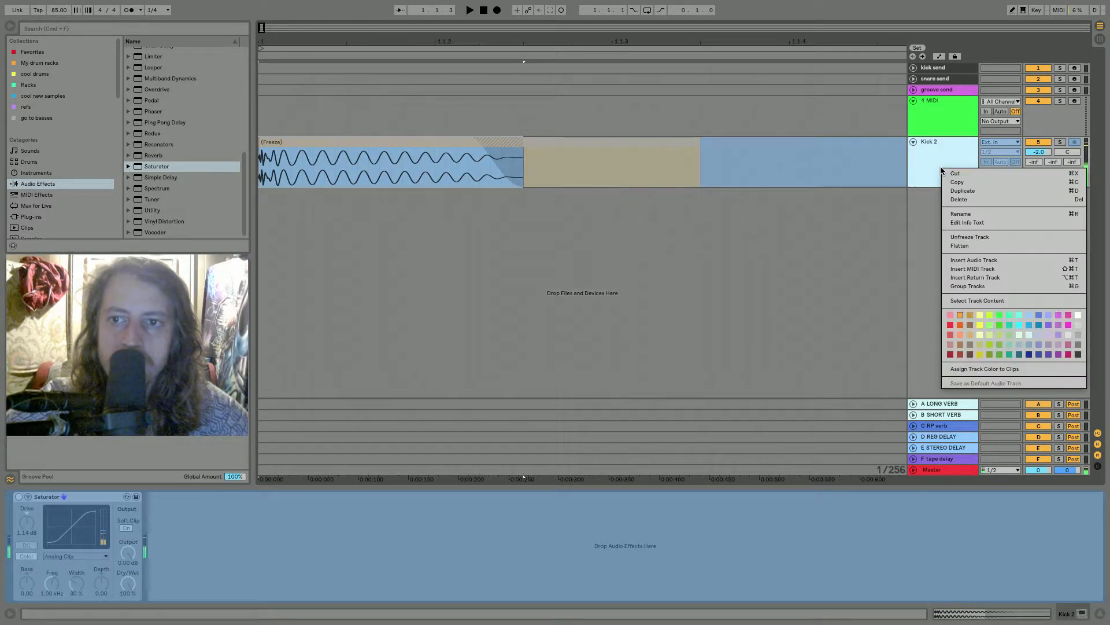
click(950, 240)
Step: Delete the empty remainder after the flattened kick and add a short fade-out to the clip's end
click(612, 146)
key(Delete)
drag(519, 140, 497, 145)
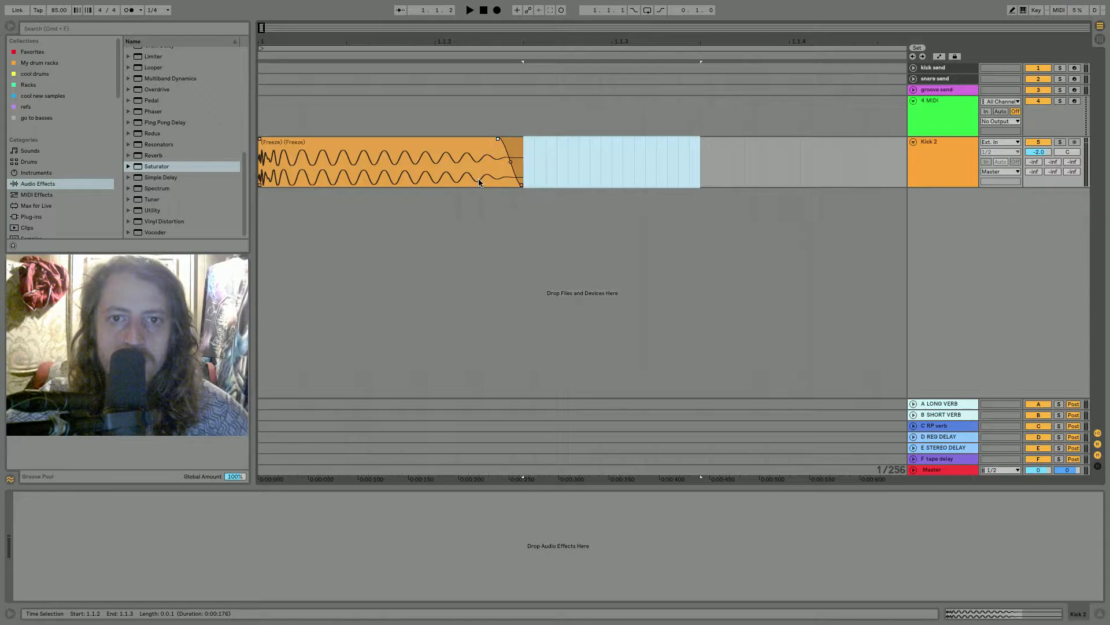
Step: Create a new Operator track below Kick 2 and insert an empty MIDI clip on it from 1.2.1 to 1.3.1
drag(512, 36, 512, 7)
drag(298, 36, 299, 46)
click(305, 121)
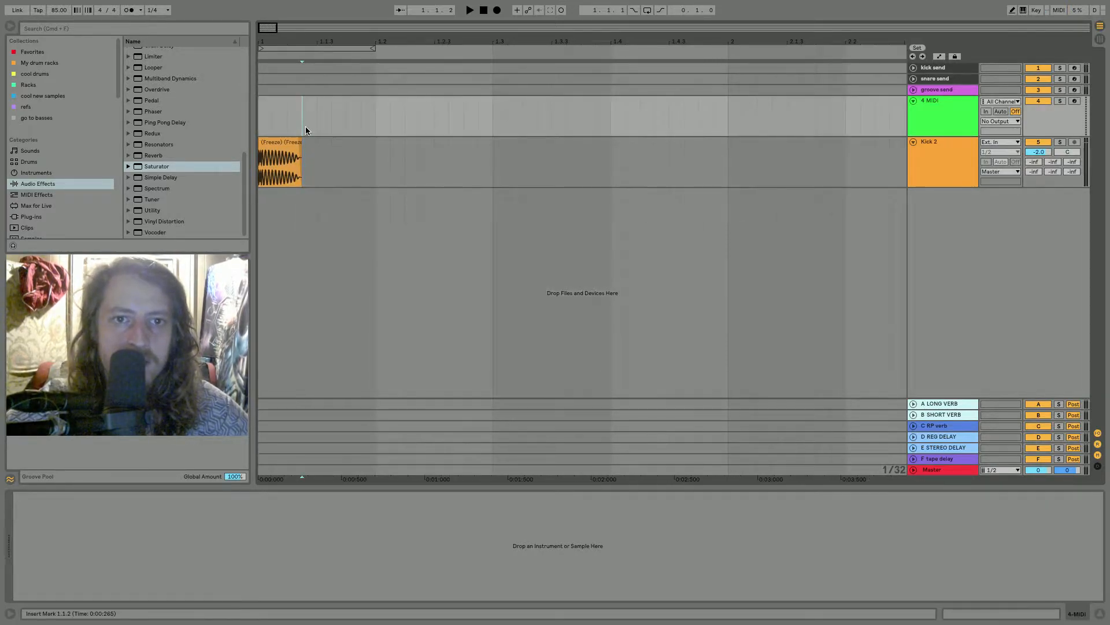
click(287, 142)
click(49, 173)
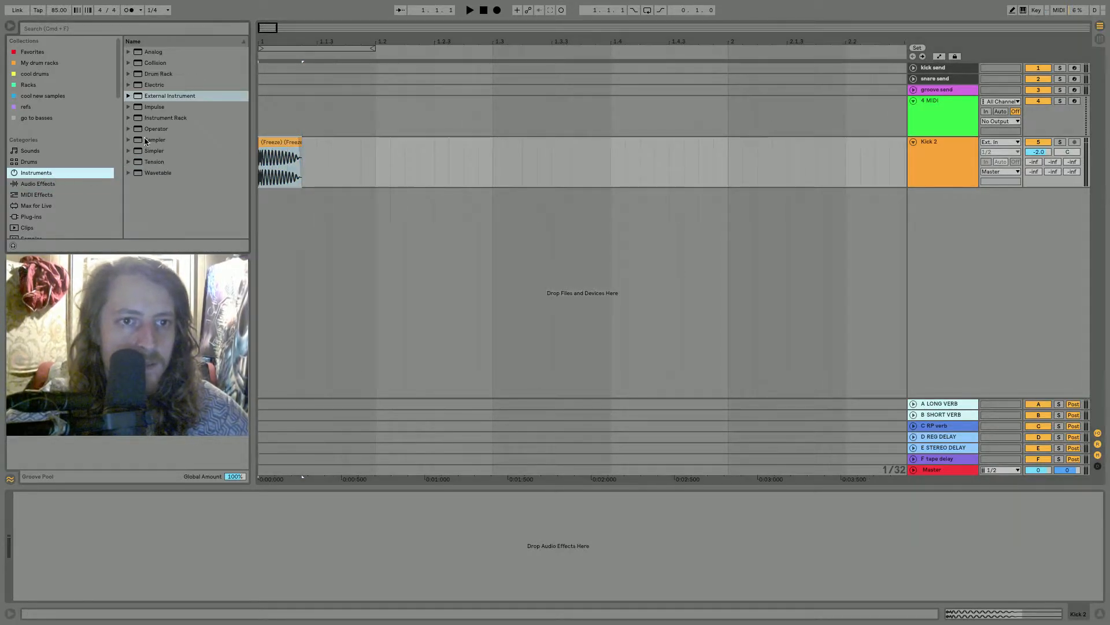
click(154, 132)
drag(363, 224, 490, 204)
key(super+shift+m)
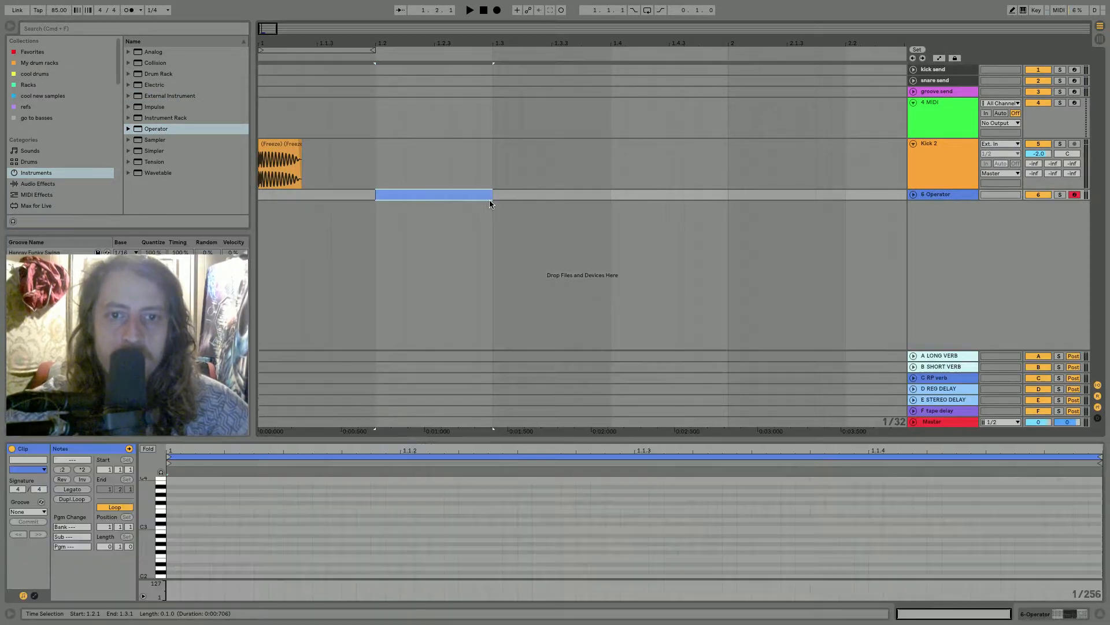
Step: Add one note at the start of the Operator clip, extend it with Legato and show the track's devices
double_click(172, 498)
click(72, 489)
click(416, 270)
click(933, 195)
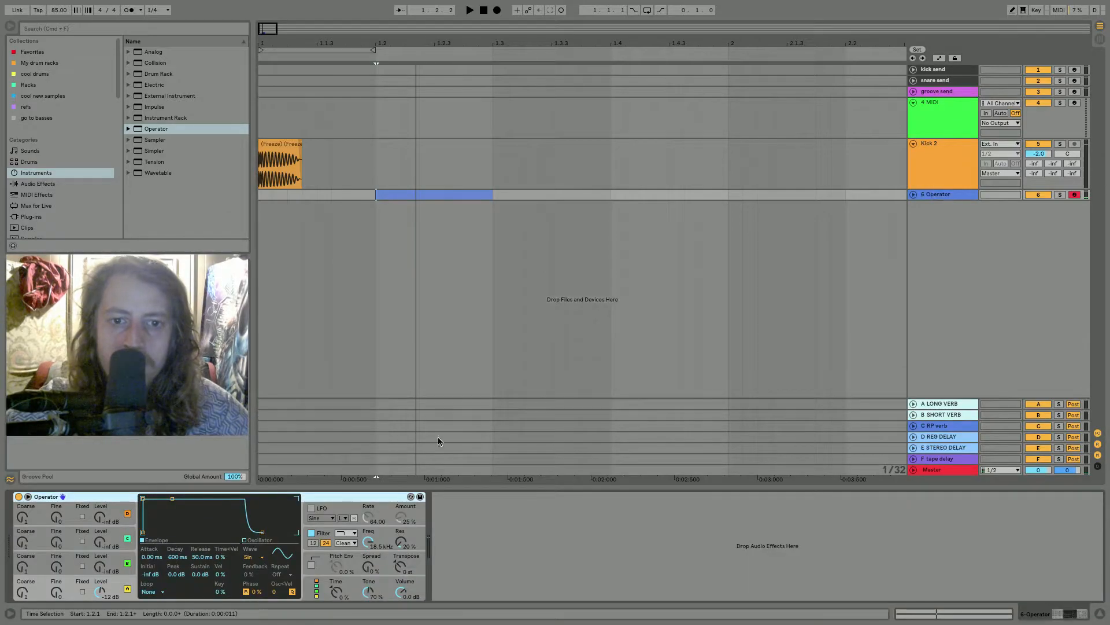
Step: Add EQ Eight after Operator with its expanded spectrum view, and set Operator's transpose to -12 st
click(40, 184)
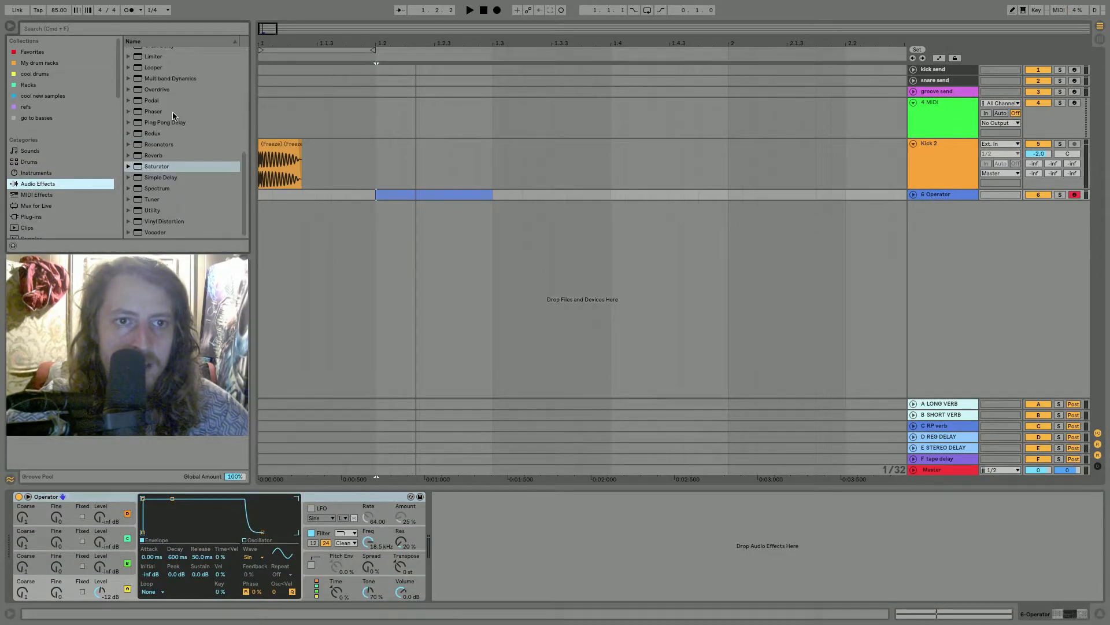
scroll(175, 95, up, 8)
drag(153, 184, 370, 421)
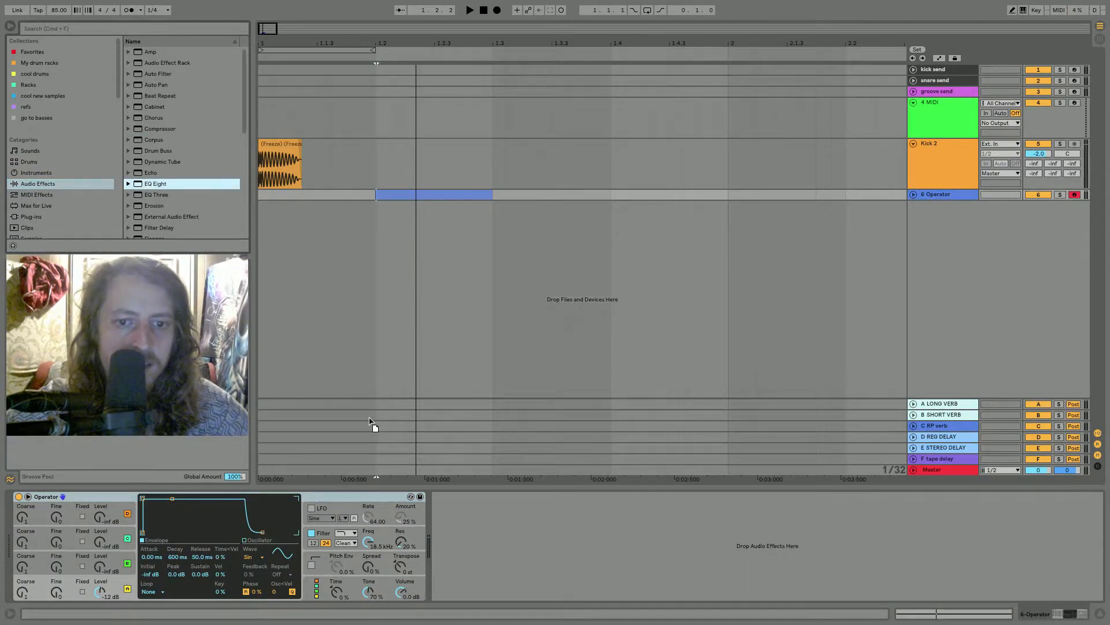
drag(457, 535, 452, 509)
click(447, 497)
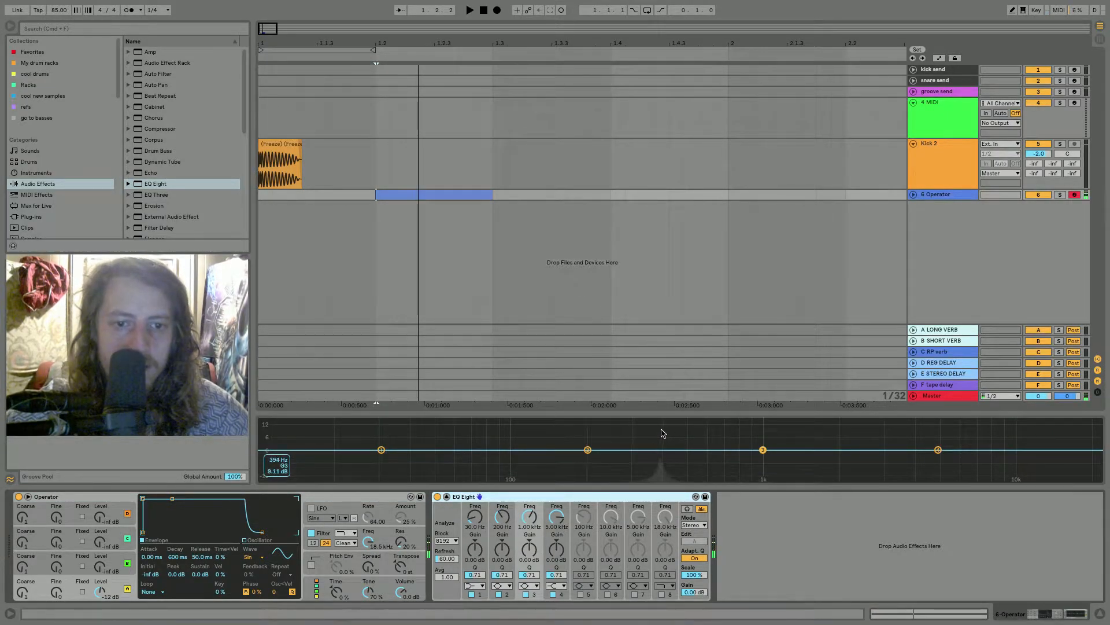
click(399, 570)
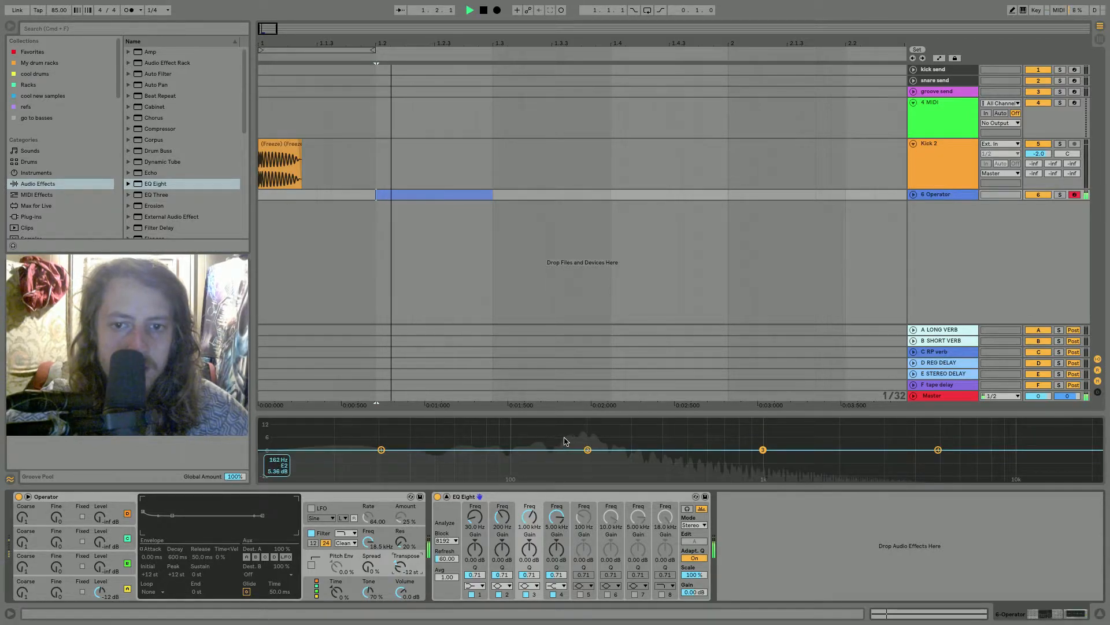
Step: Make EQ Eight band 1 a steep low cut at 130 Hz and audition the Operator sound repeatedly
click(482, 586)
click(475, 524)
drag(475, 516, 475, 503)
key(space)
key(space)
key(space)
key(space)
key(space)
key(space)
key(space)
key(space)
key(space)
key(space)
key(space)
key(space)
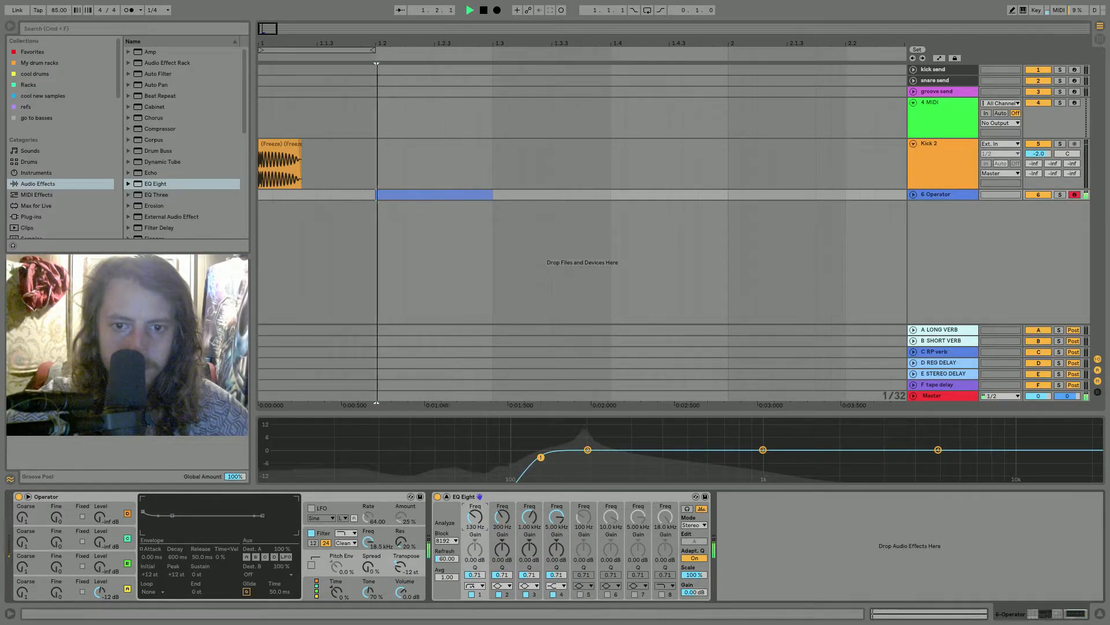
Step: Collapse the expanded EQ, group Operator and EQ Eight into an Instrument Rack, duplicate its chain and name the copy "tone"
click(469, 496)
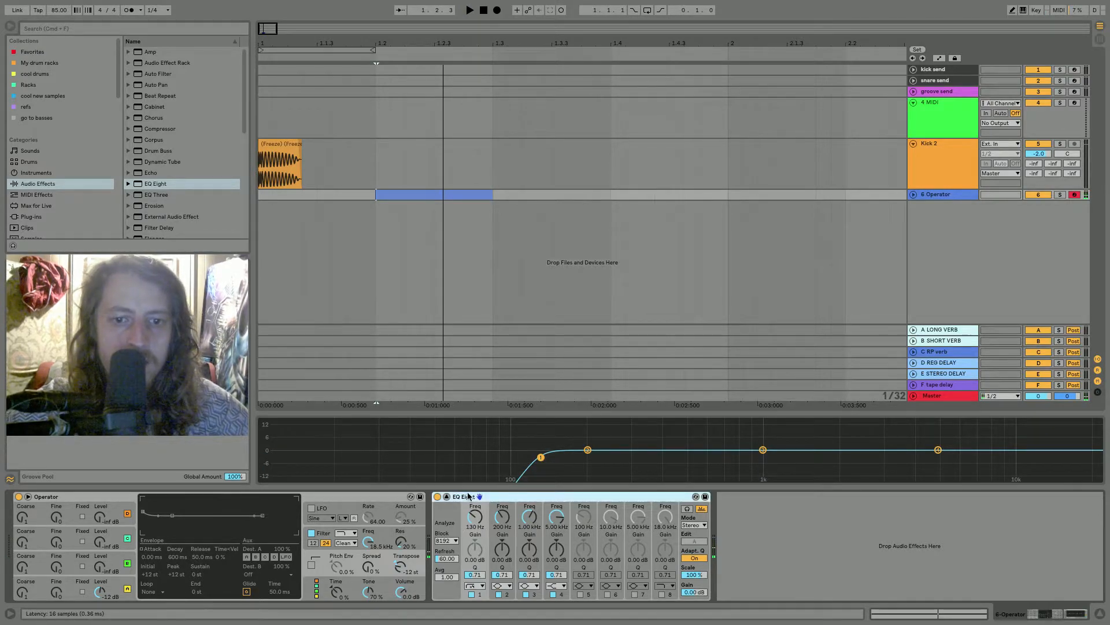
click(447, 496)
click(384, 493)
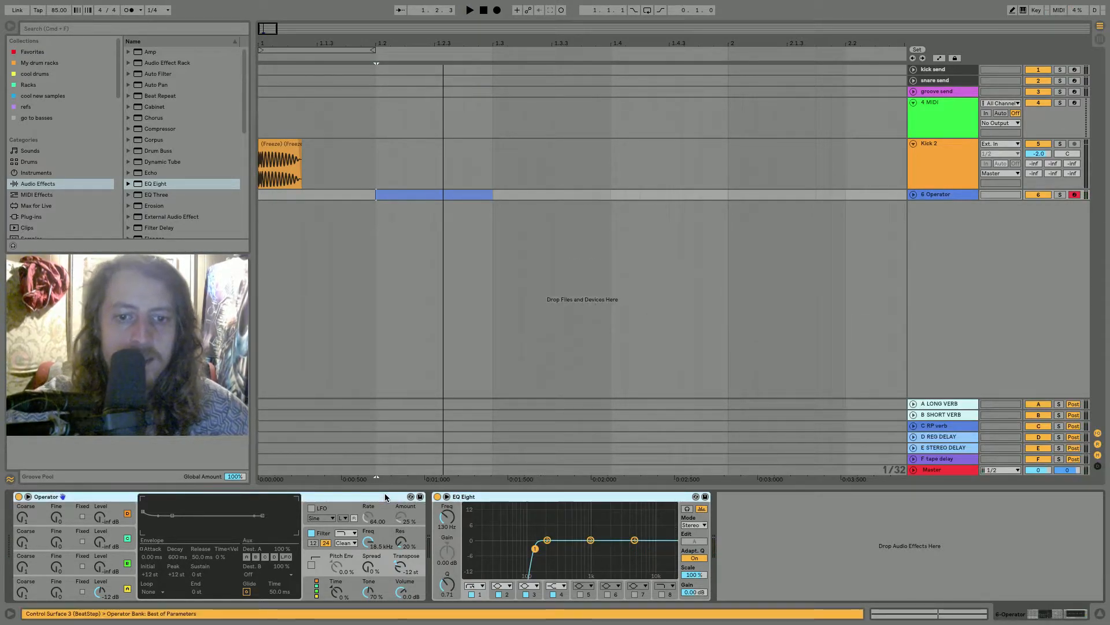
key(super+g)
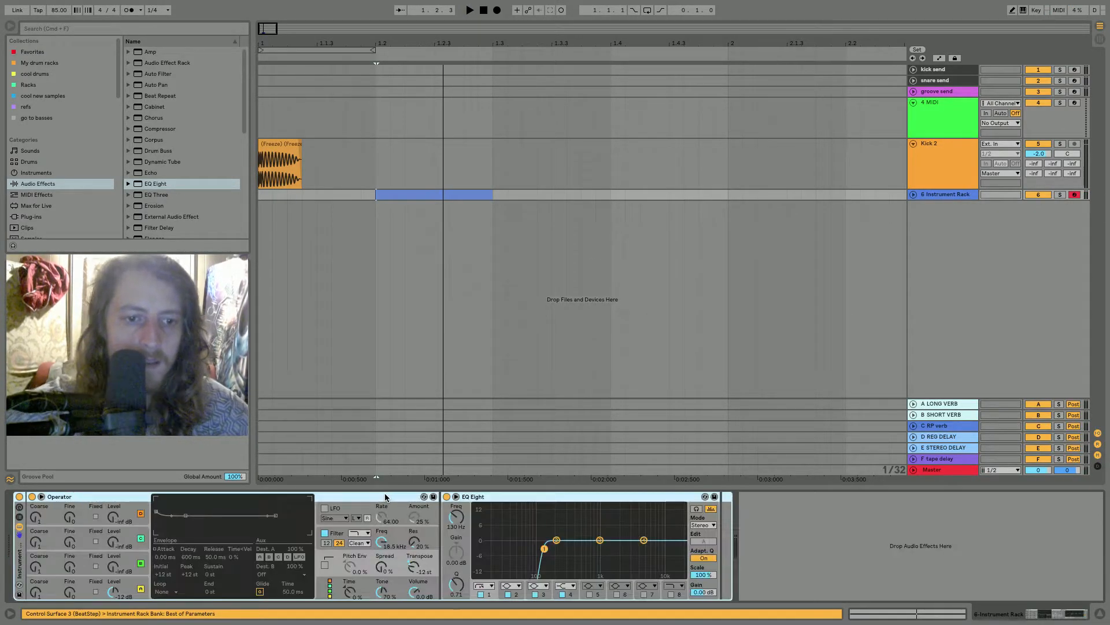
click(20, 517)
key(super+d)
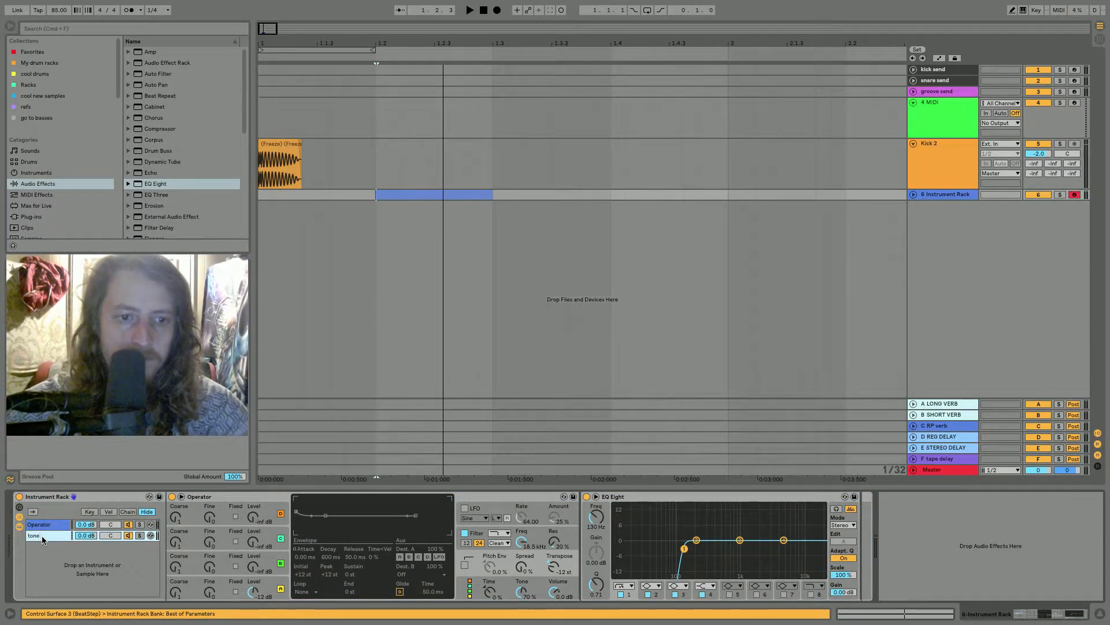
Step: Rename the rack's first chain "noise"
click(44, 528)
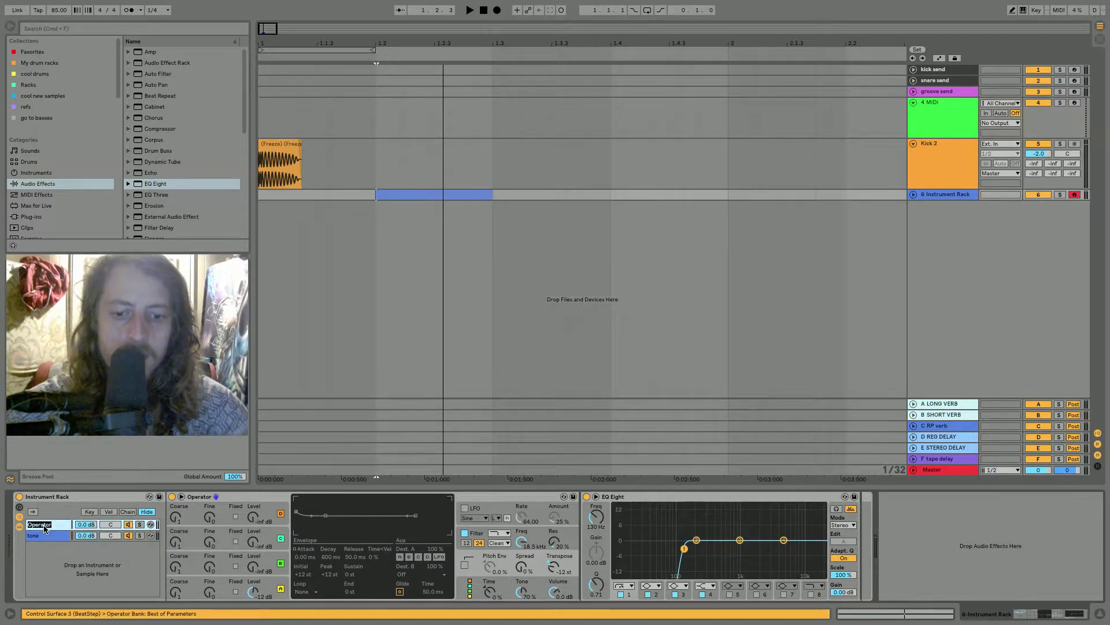
text(no)
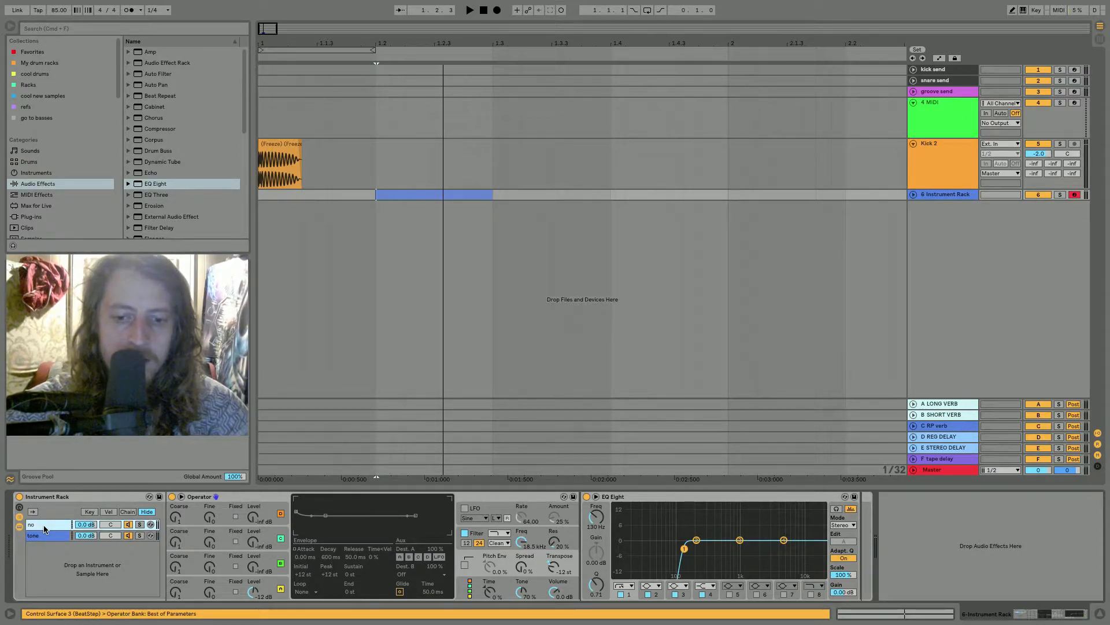
text(ise)
Step: Solo the tone chain and set its oscillator A envelope to 0.40 ms attack, 315 ms decay, 0.0 dB initial and -inf dB sustain
click(36, 536)
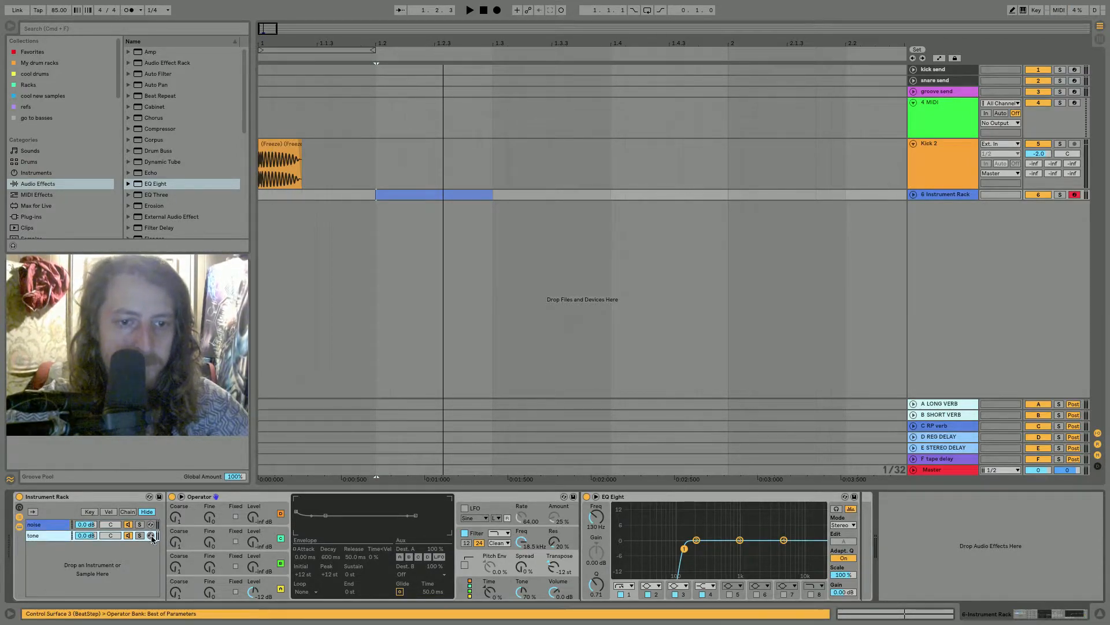
click(270, 579)
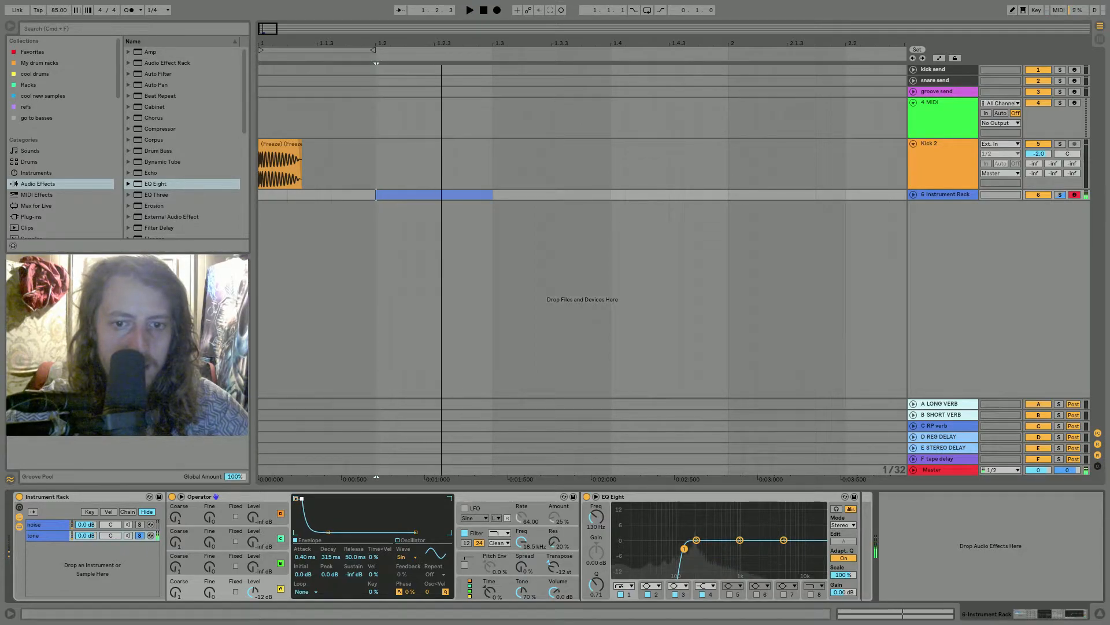
Step: Solo the noise chain and change its EQ Eight band 1 to a gentler low cut at 310 Hz
click(140, 525)
click(57, 526)
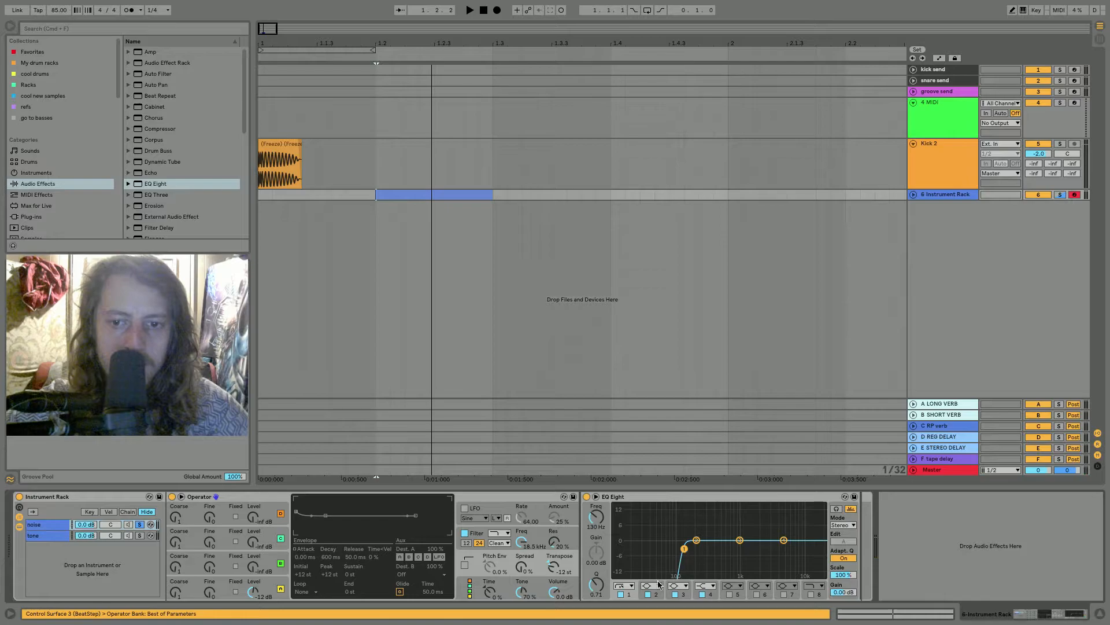
click(630, 586)
click(629, 524)
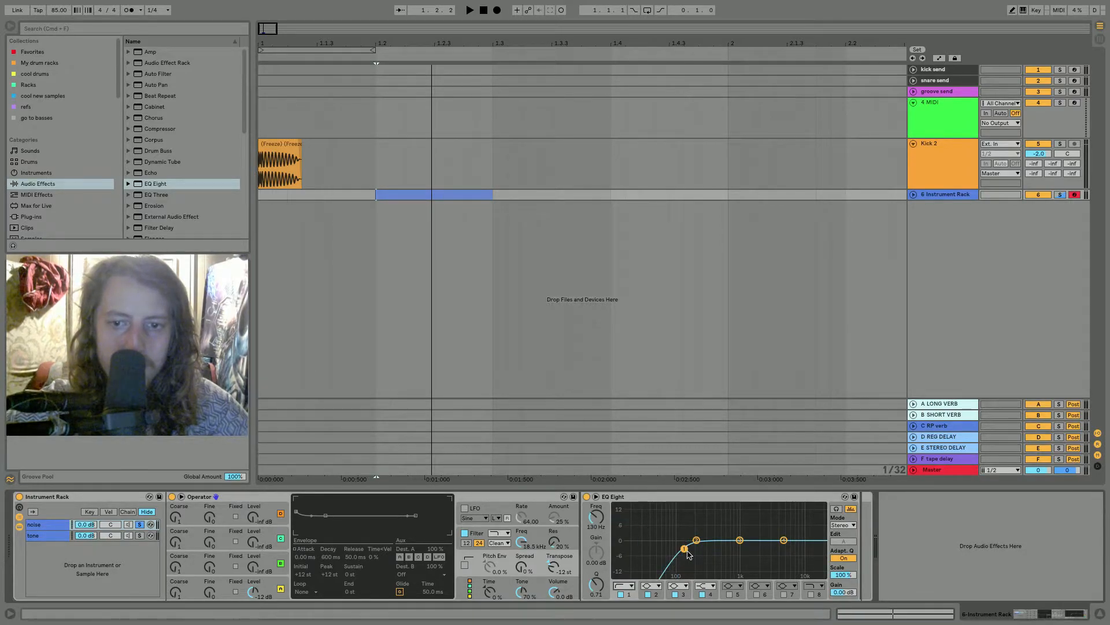
drag(688, 555, 713, 555)
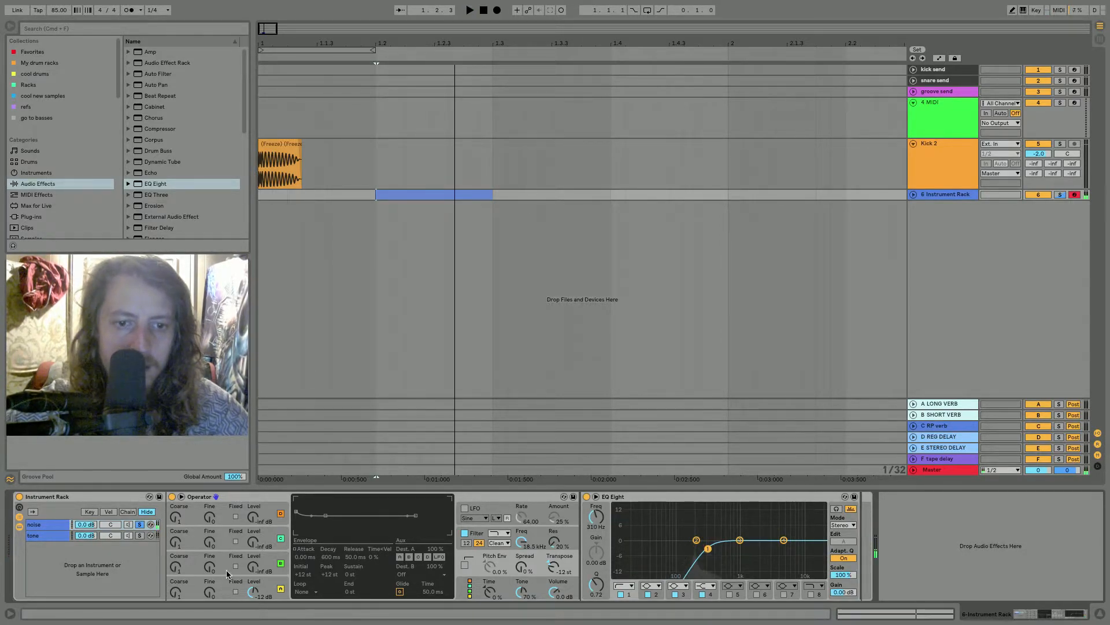
Step: Set the waveform of oscillator A in the noise chain's Operator to Noise White and audition it
click(260, 585)
click(414, 557)
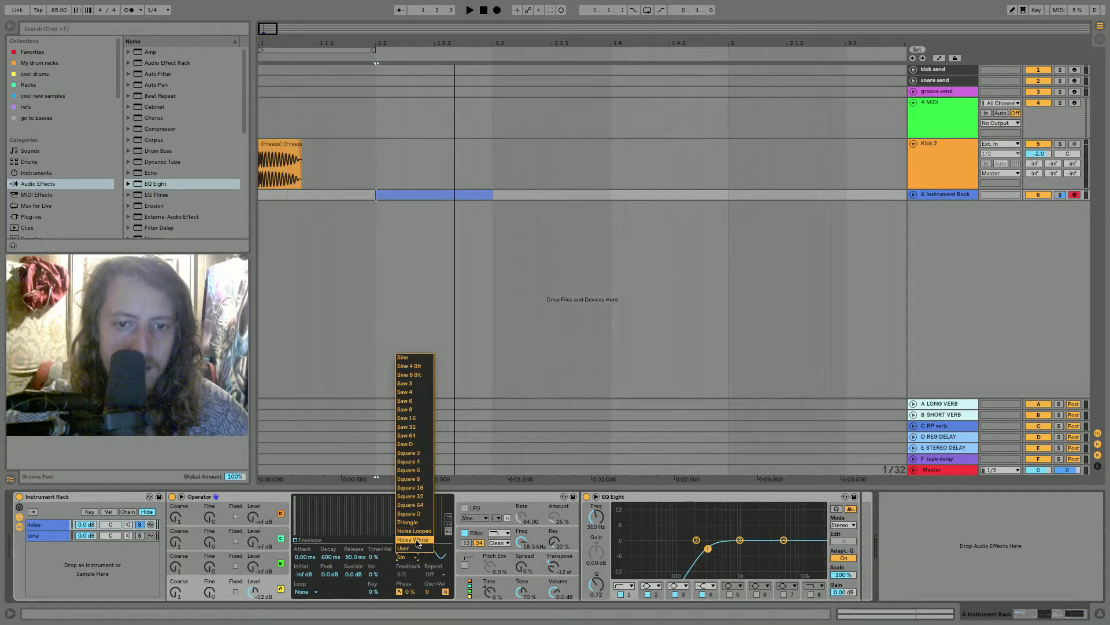
click(413, 539)
click(76, 533)
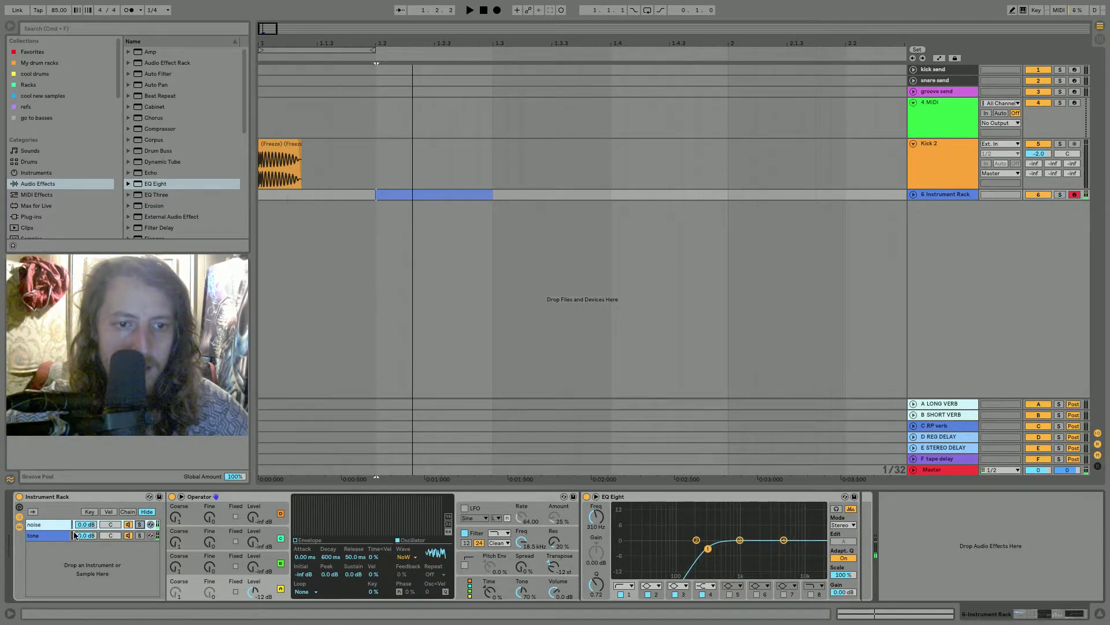
Step: Lower the noise chain's volume to -11.0 dB and set its Operator's oscillator A envelope decay to 855 ms, auditioning the sound
drag(85, 524, 85, 544)
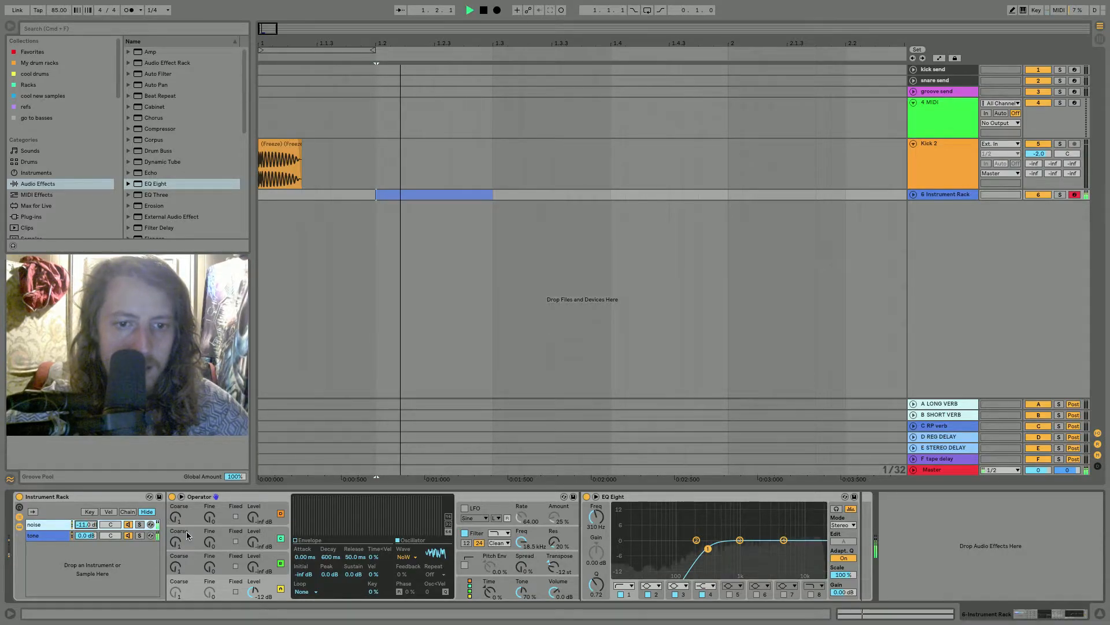
click(218, 591)
click(295, 540)
drag(325, 498, 327, 532)
key(space)
key(space)
key(space)
key(space)
key(space)
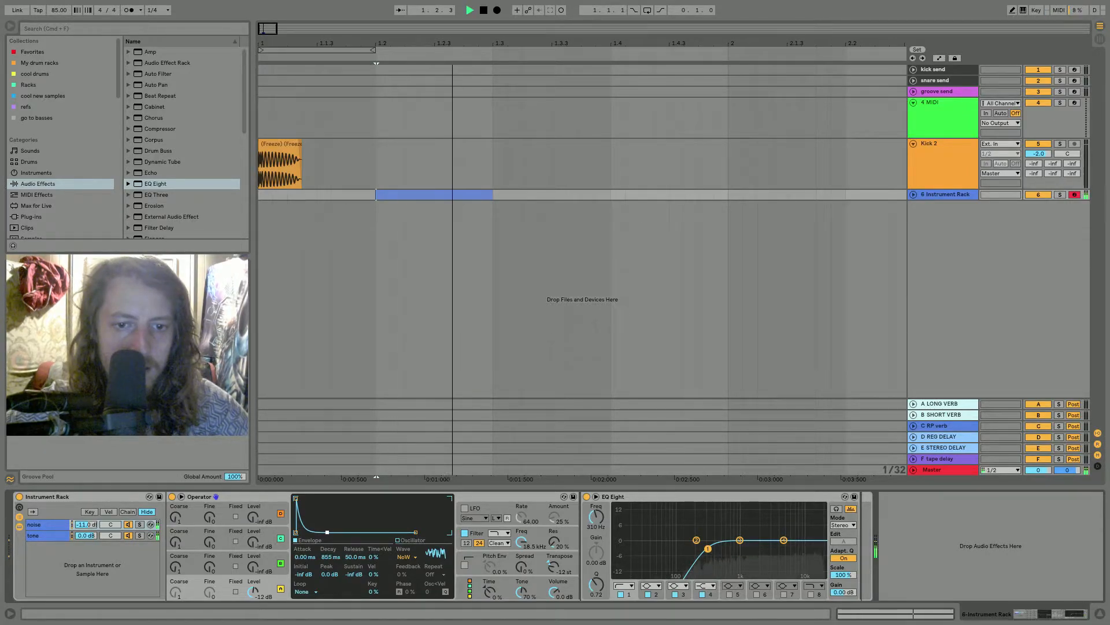
key(space)
Step: Unfold the Instrument Rack track, set its volume to -2.0 dB and audition it
scroll(174, 150, down, 6)
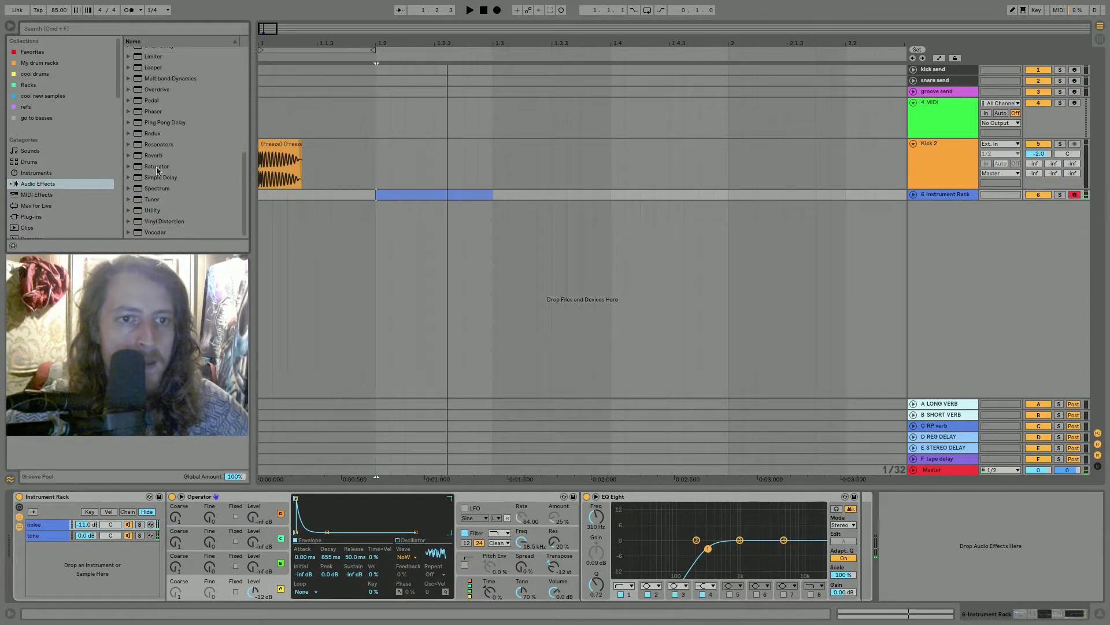
click(914, 194)
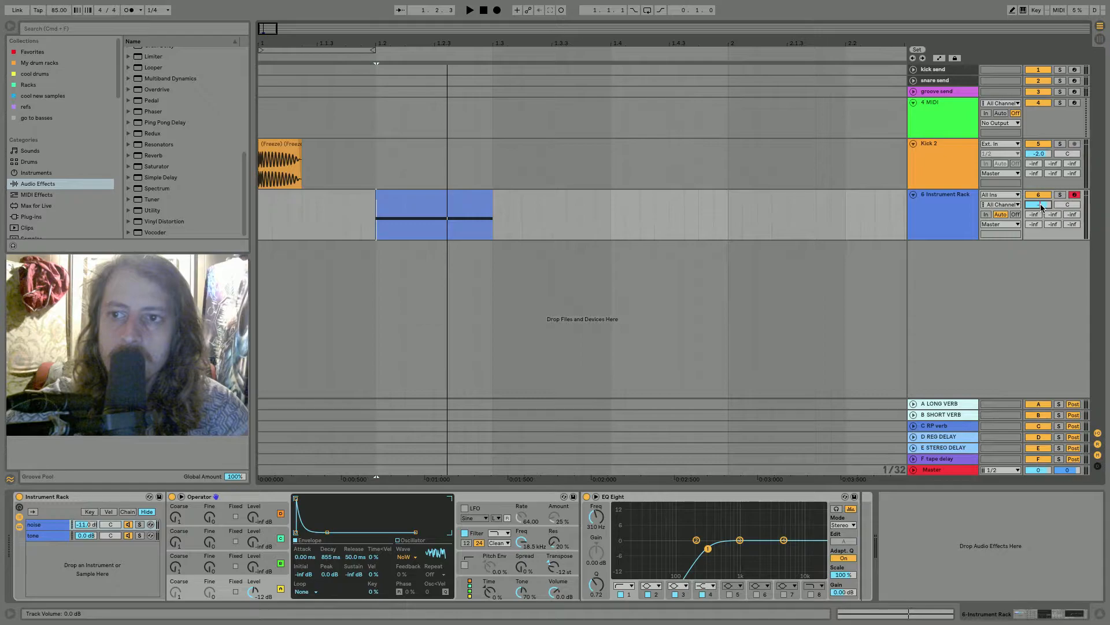
key(space)
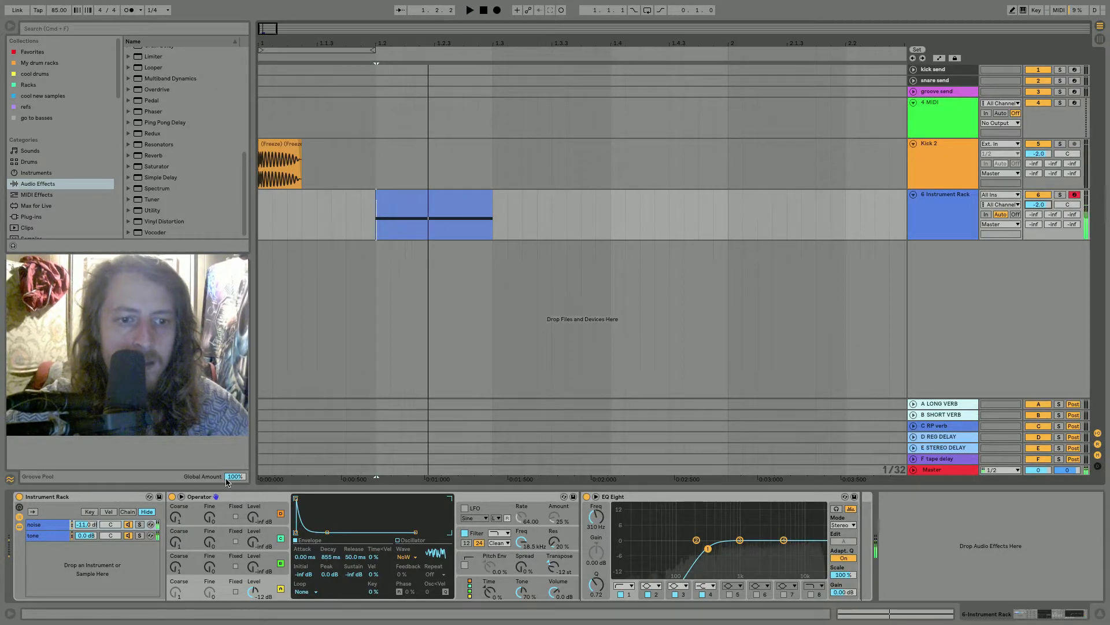
key(space)
Step: Add Saturator after the Instrument Rack with 18.9 dB of drive, and lower the noise chain's volume to -13.0 dB
drag(174, 166, 946, 587)
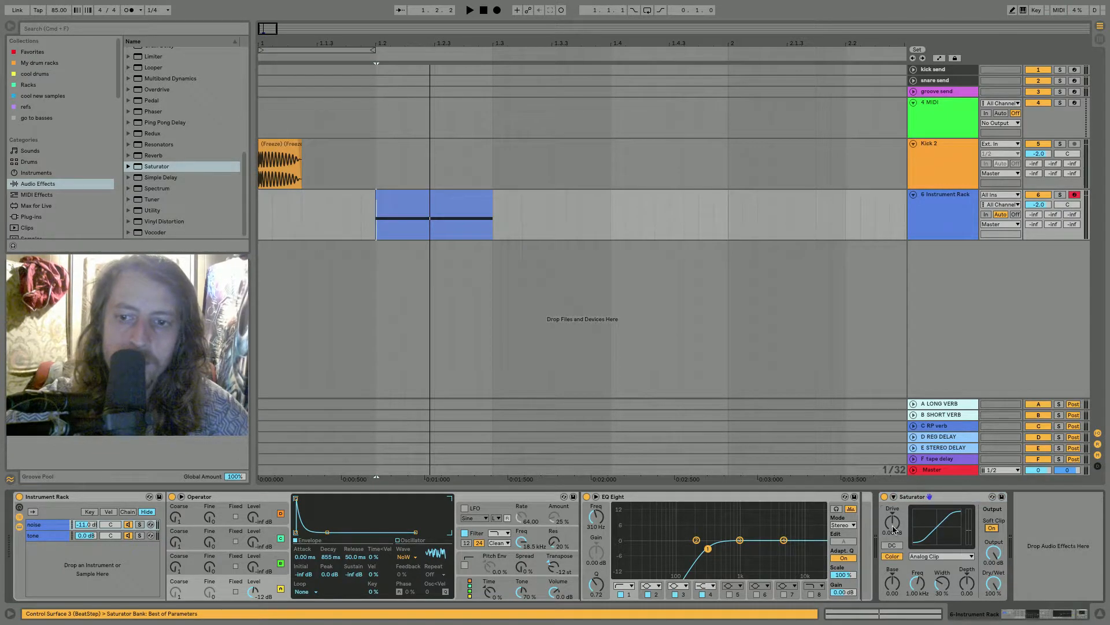
key(space)
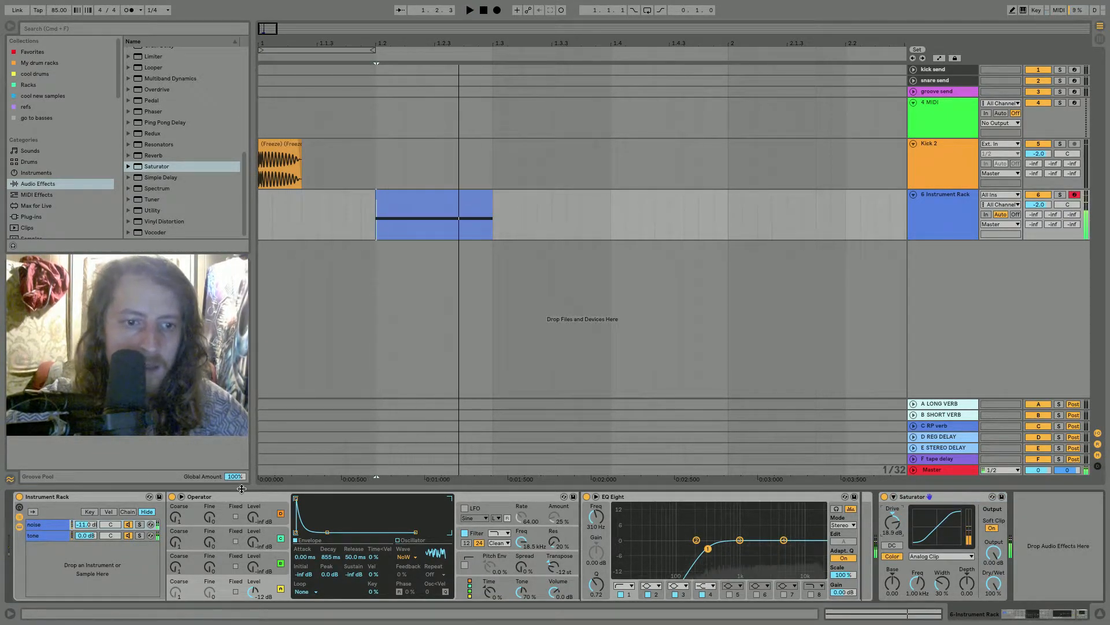
drag(86, 525, 87, 532)
key(space)
key(space)
key(space)
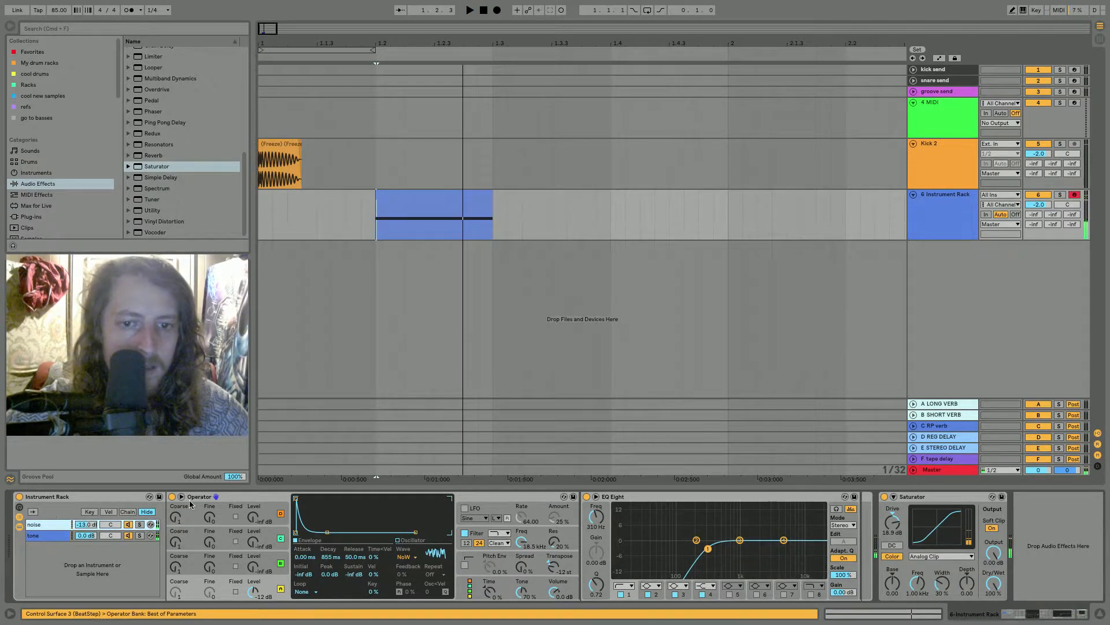
Step: Expand the noise chain's EQ Eight and cut band 3 by 5.91 dB at 6.95 kHz with a Q of 3.85, auditioning it
click(596, 497)
key(space)
drag(763, 449, 974, 461)
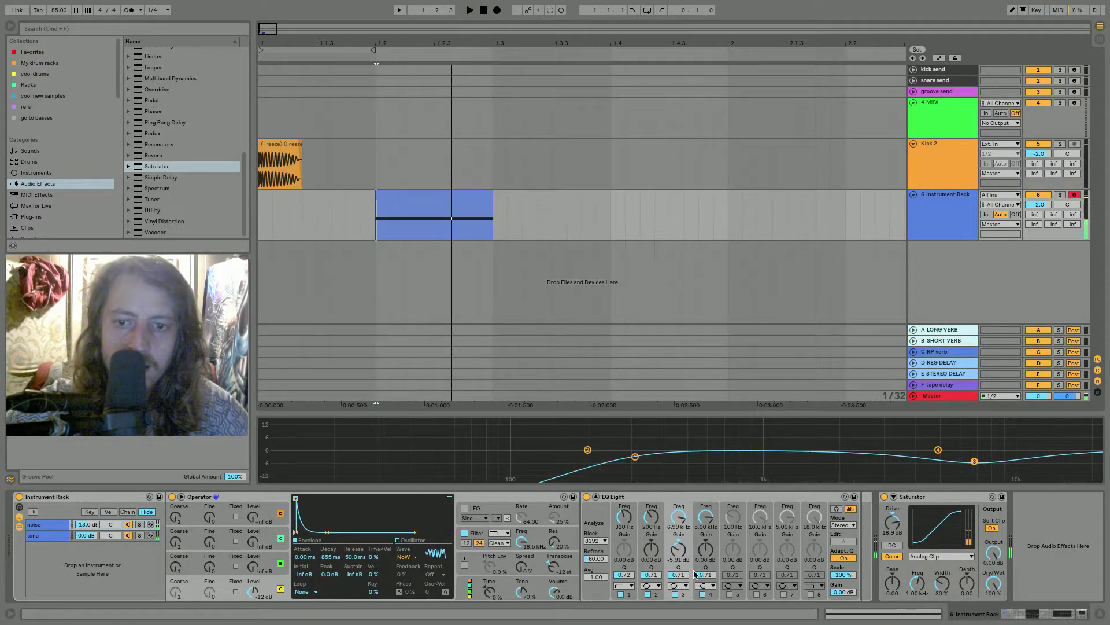
drag(694, 572, 694, 567)
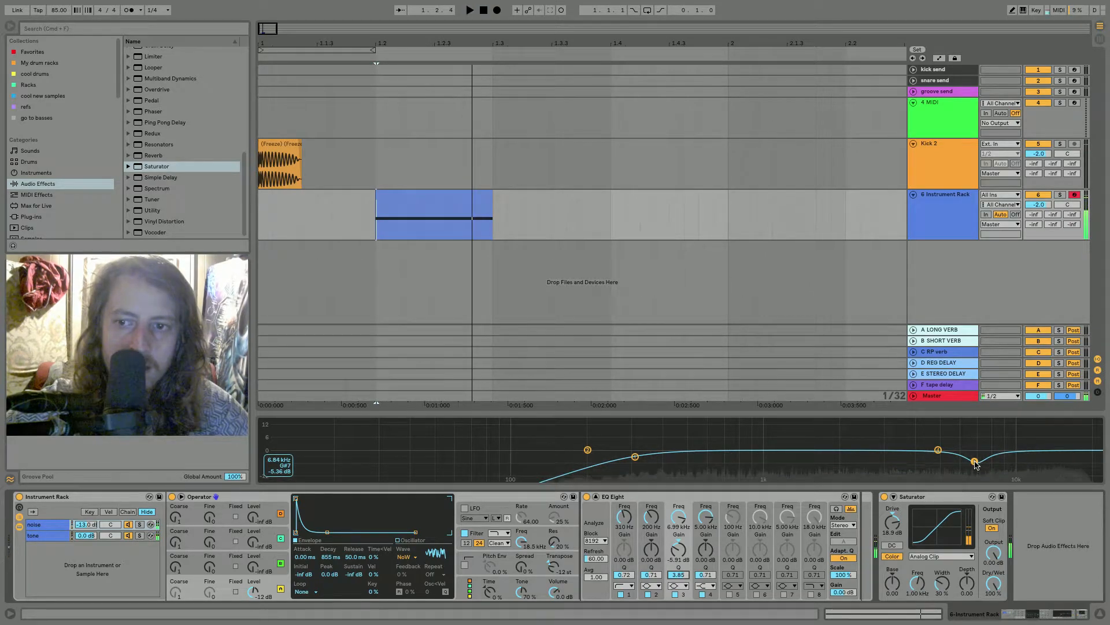
drag(975, 461, 974, 462)
key(space)
key(space)
key(space)
key(space)
key(space)
key(space)
key(space)
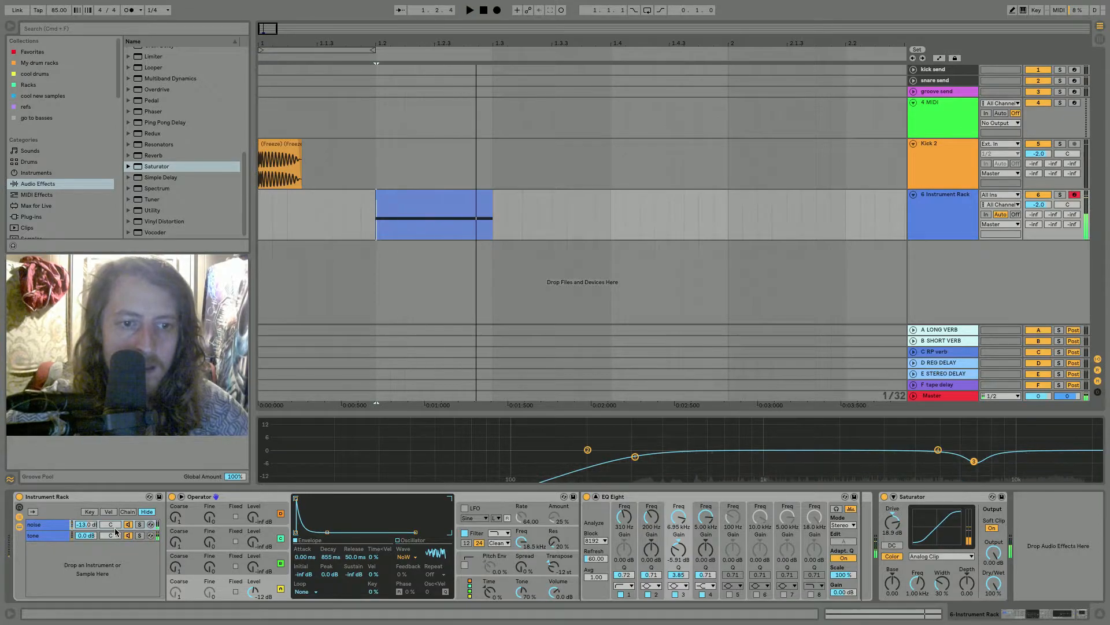
Step: Lower the noise chain's volume to -16.0 dB and audition the balance
drag(91, 524, 92, 534)
key(space)
key(space)
key(space)
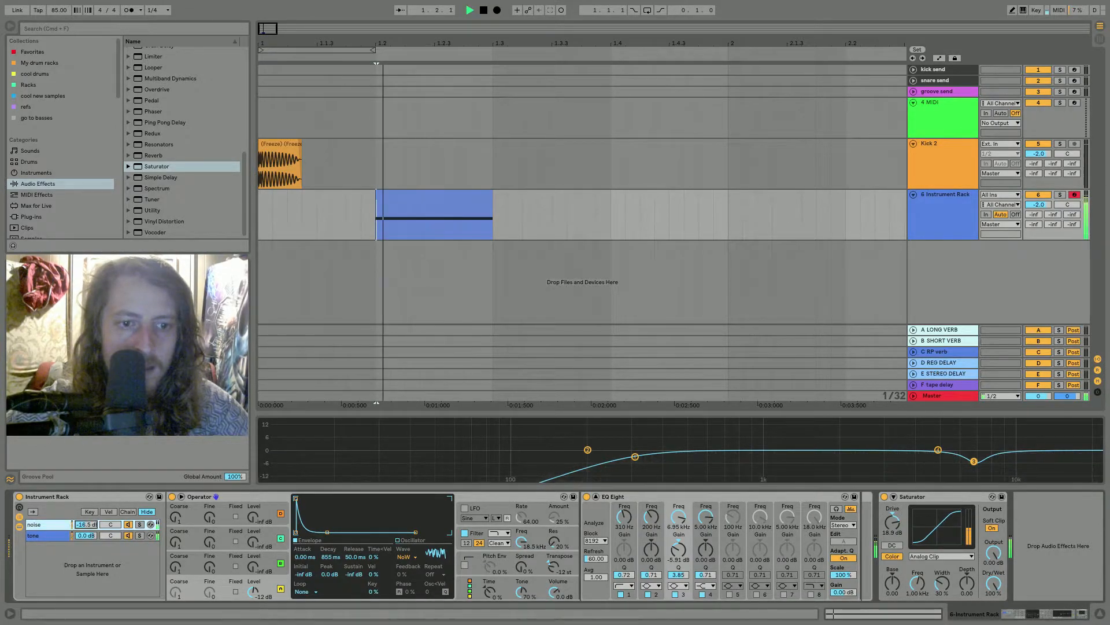
key(space)
key(space)
key(space)
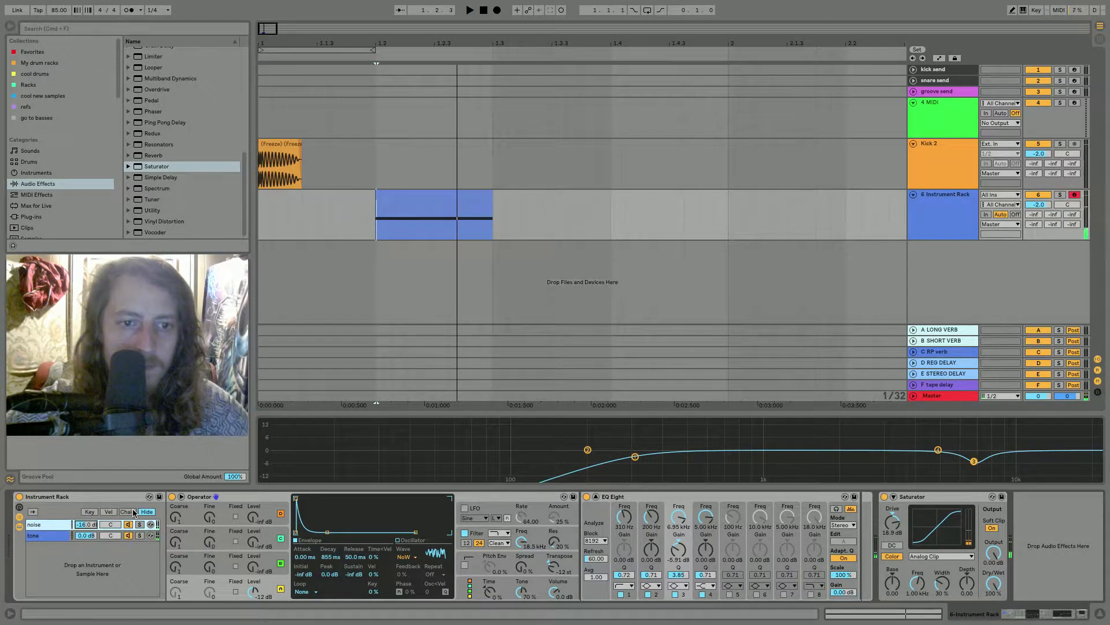
Step: Enable the pitch envelope in the tone chain's Operator with amount 98 % and decay 11.1 ms, comparing the sound with and without it
click(58, 536)
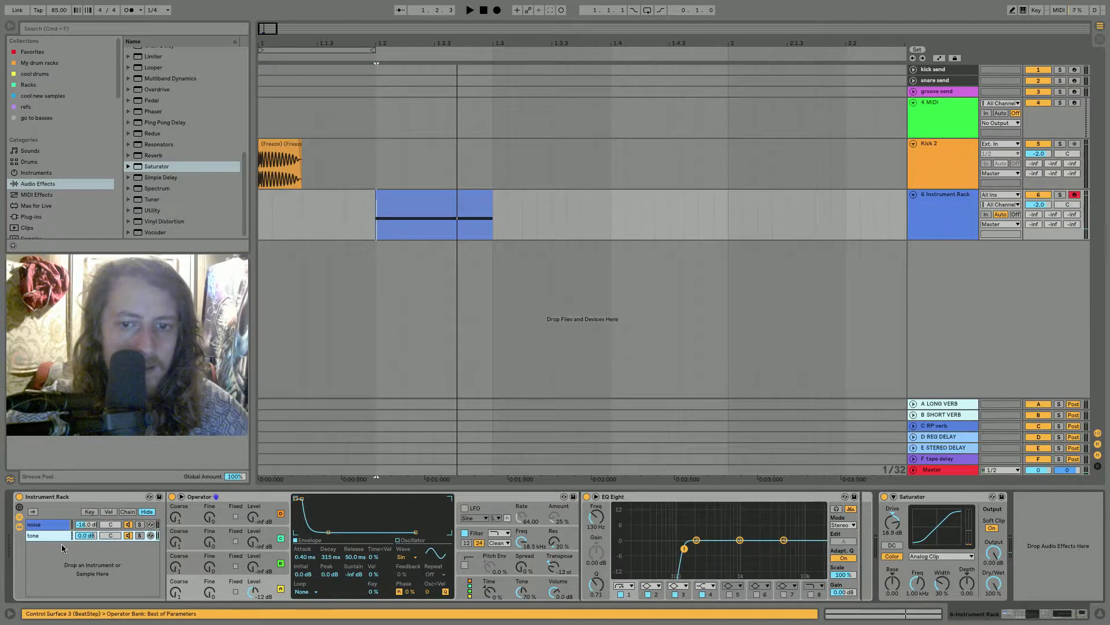
click(464, 566)
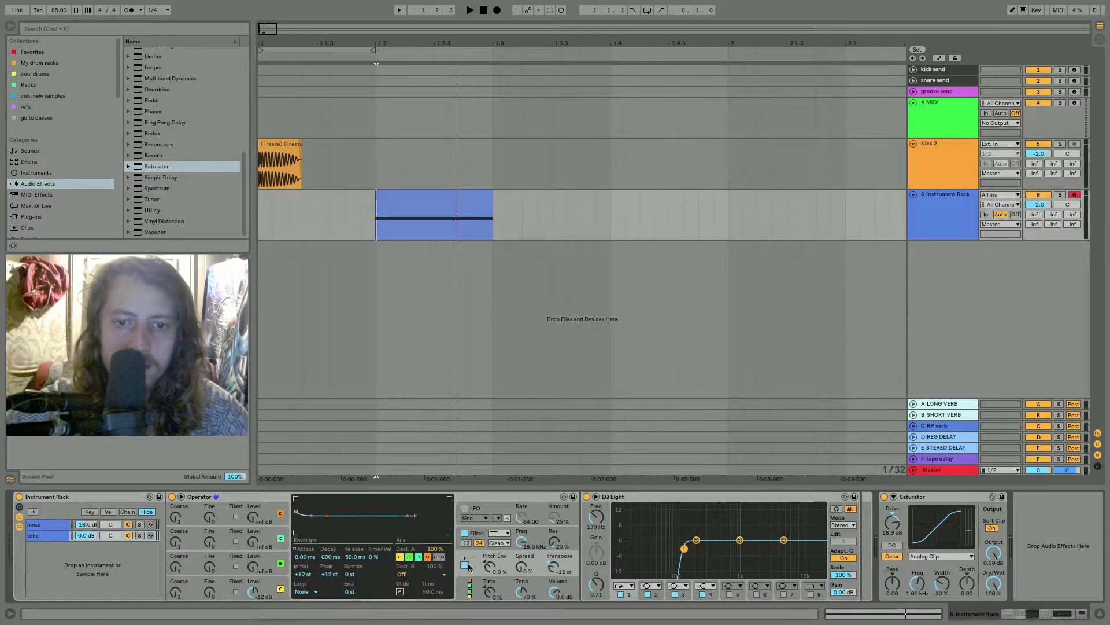
drag(501, 562, 501, 509)
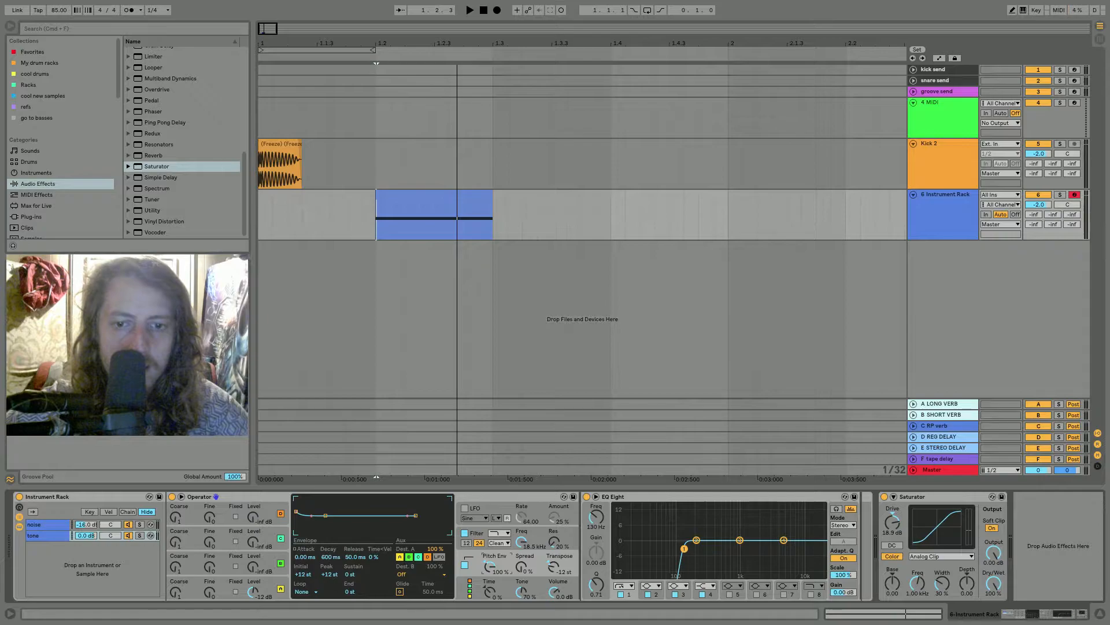
drag(490, 566, 490, 557)
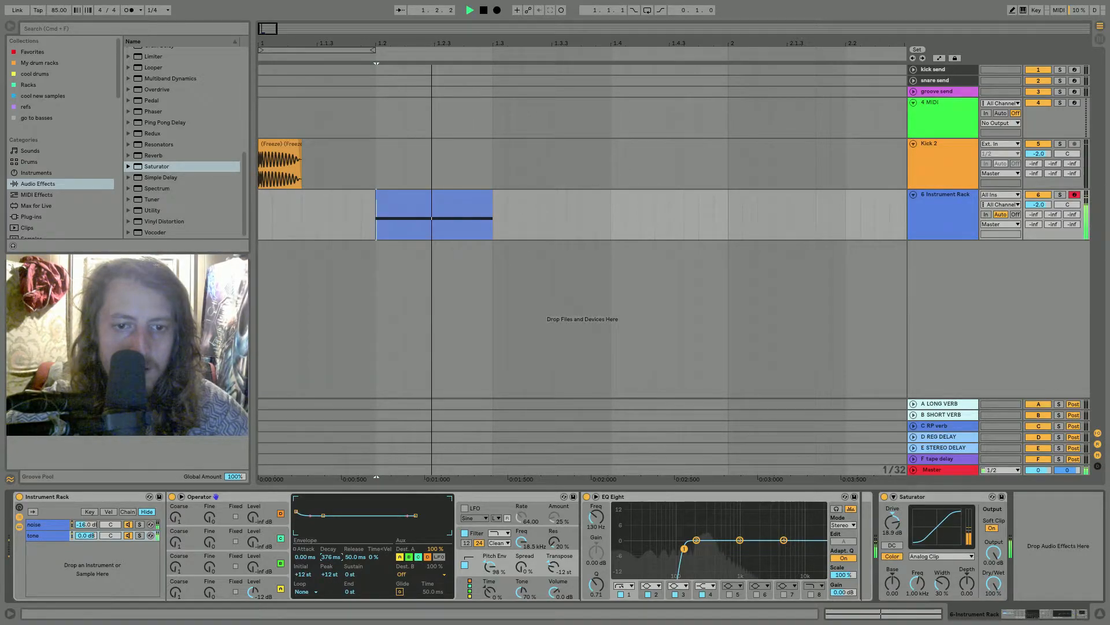
drag(331, 557, 331, 573)
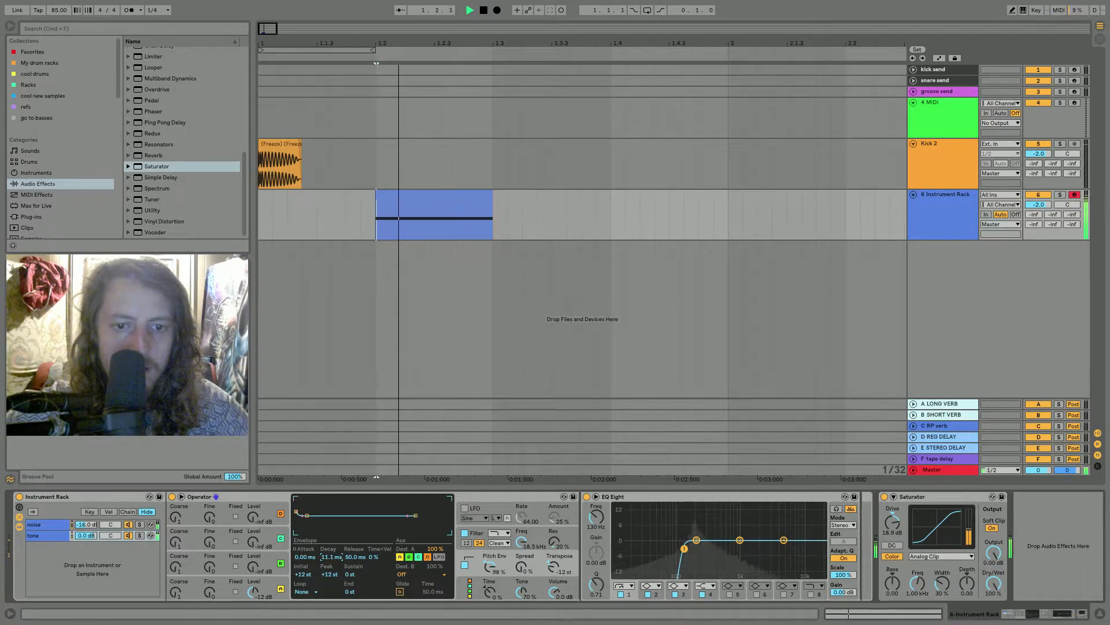
key(space)
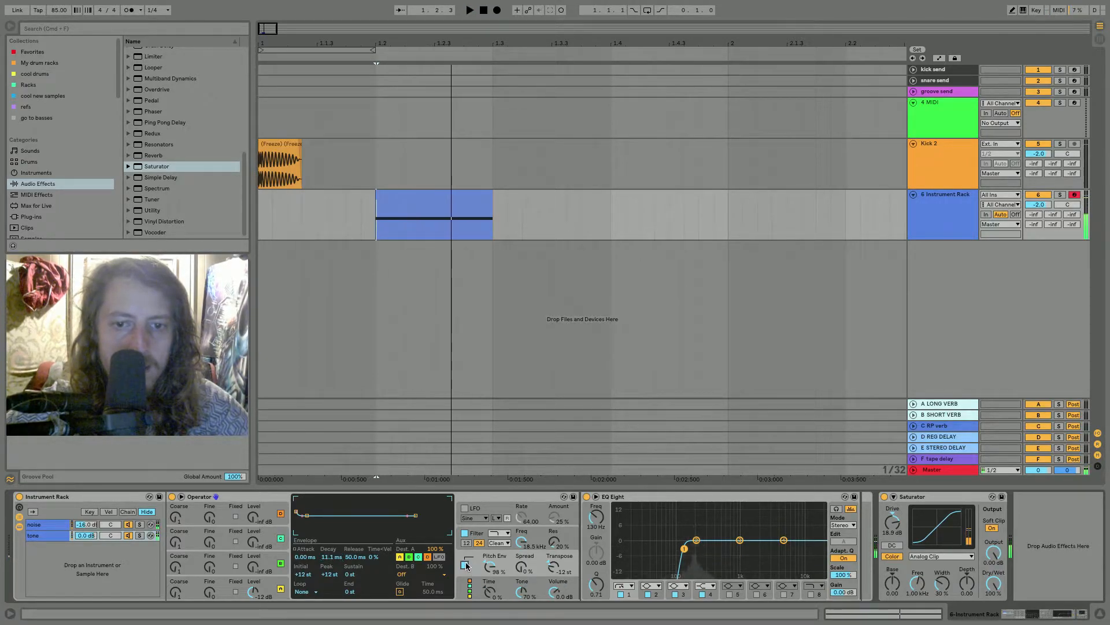
click(465, 564)
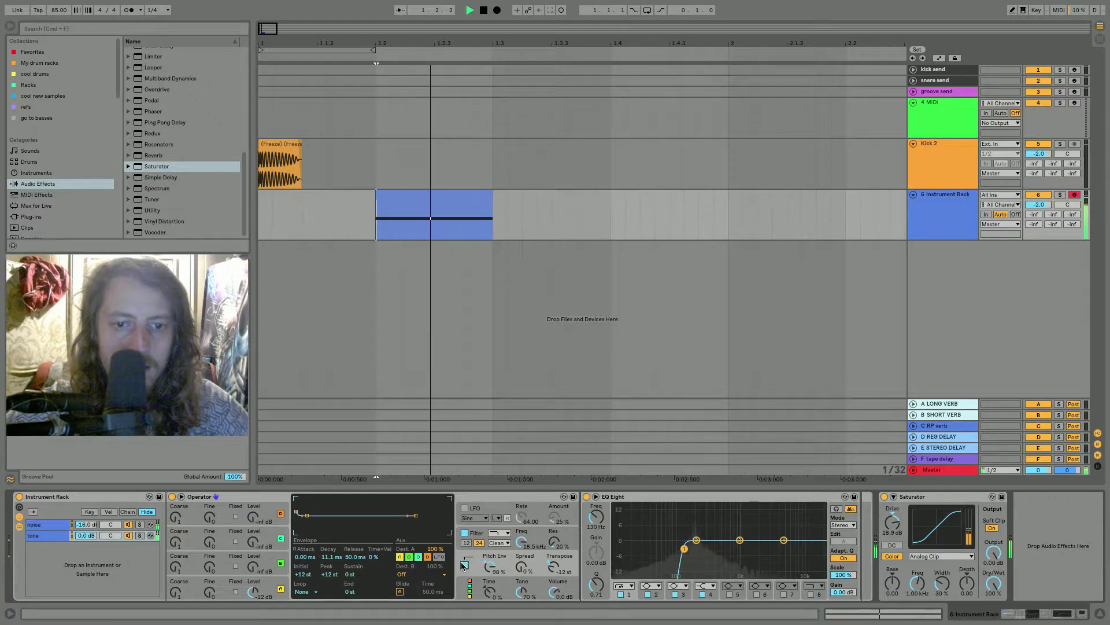
key(space)
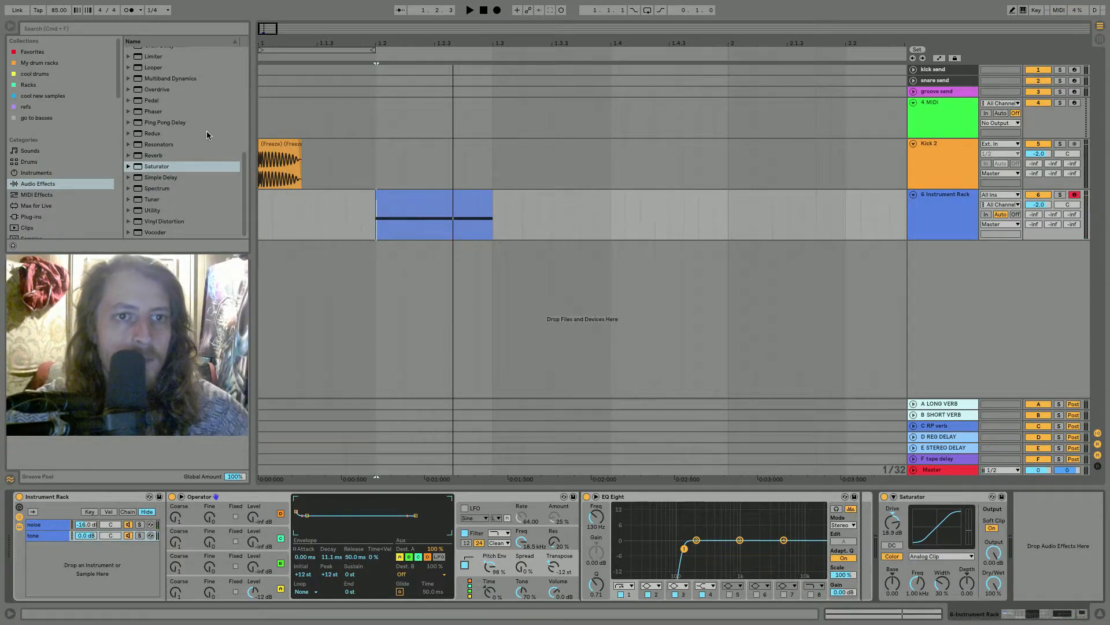
Step: Add Drum Buss after the tone chain's EQ Eight, set its drive to 0 % and transients to 0.22, and audition it
scroll(191, 124, up, 8)
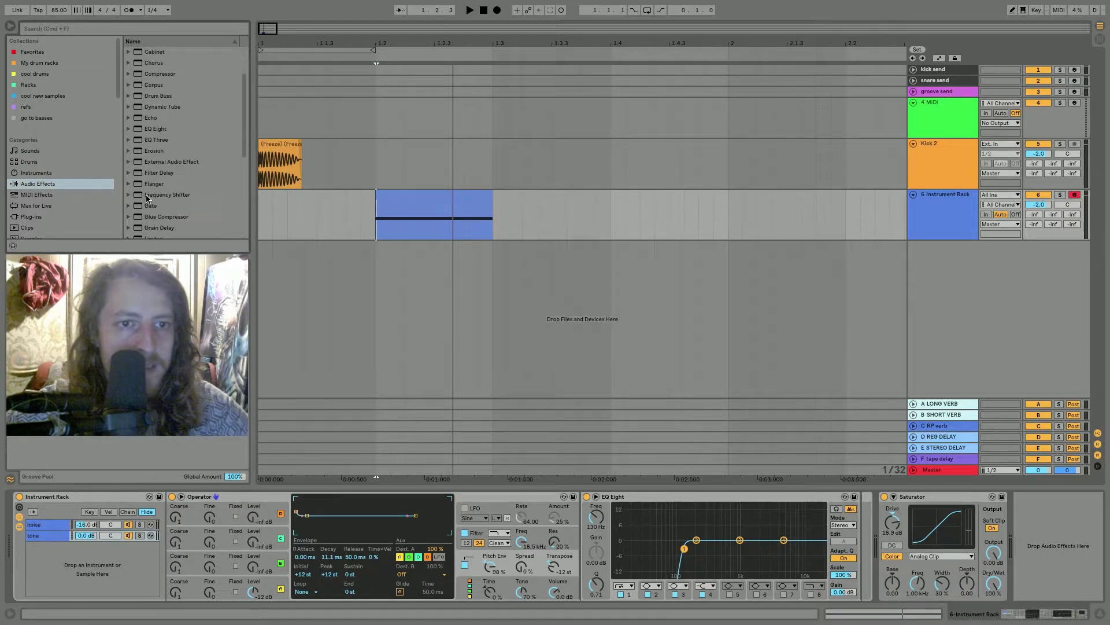
scroll(176, 87, down, 1)
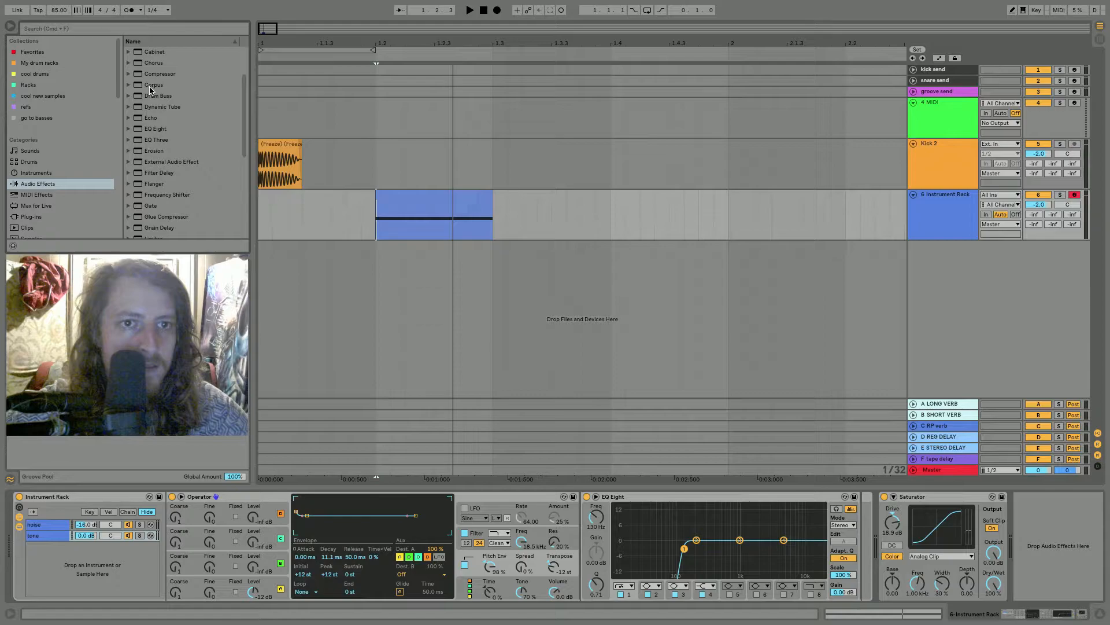
drag(266, 132, 599, 333)
drag(556, 400, 834, 536)
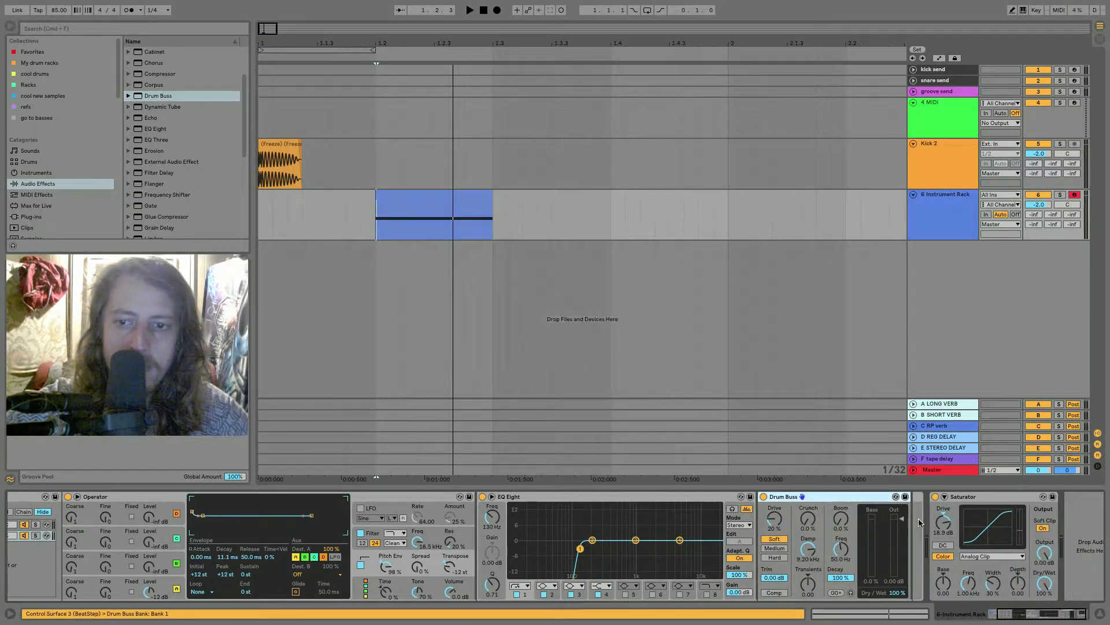
double_click(778, 519)
key(space)
drag(807, 579, 807, 566)
key(space)
key(space)
key(space)
key(space)
key(space)
scroll(807, 580, right, 1)
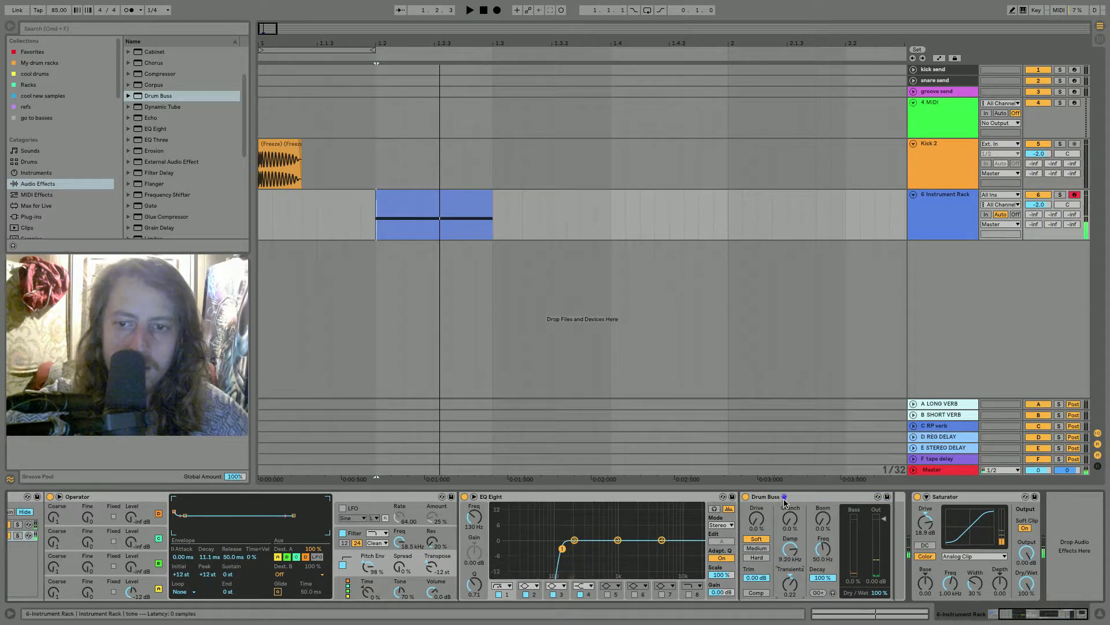
Step: Move Drum Buss out of the rack to after the Saturator and audition the result
drag(846, 503, 1066, 550)
key(space)
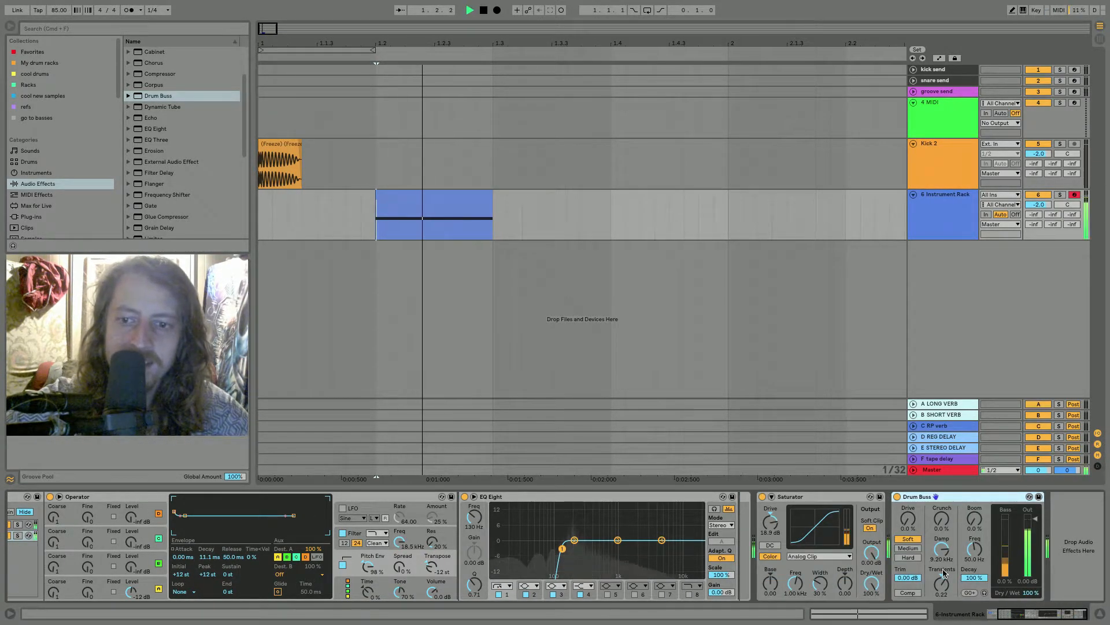
key(space)
key(space)
key(space)
key(space)
Step: Raise Drum Buss's transients to 0.33 and audition the drum repeatedly
mouse_move(941, 584)
mouse_down()
mouse_move(941, 572)
mouse_move(941, 599)
mouse_move(941, 579)
mouse_up()
key(space)
key(space)
key(space)
key(space)
key(space)
key(space)
key(space)
key(space)
key(space)
key(space)
key(space)
key(space)
key(space)
key(space)
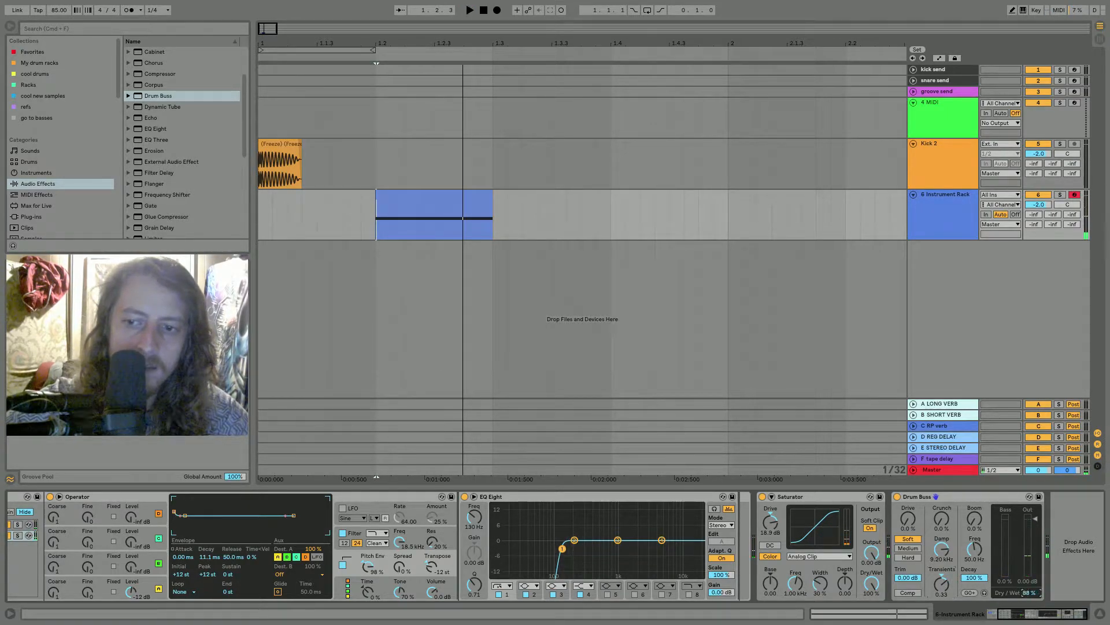
Step: Set Drum Buss's dry/wet mix to 61 % while auditioning the drum
key(space)
mouse_move(1029, 593)
mouse_down()
mouse_move(1029, 604)
mouse_move(1030, 591)
mouse_up()
key(space)
key(space)
key(space)
key(space)
key(space)
key(space)
key(space)
key(space)
key(space)
key(space)
key(space)
Step: Lower the tone chain's volume to -3.0 dB and audition the balance
scroll(428, 535, left, 3)
drag(82, 535, 82, 540)
key(space)
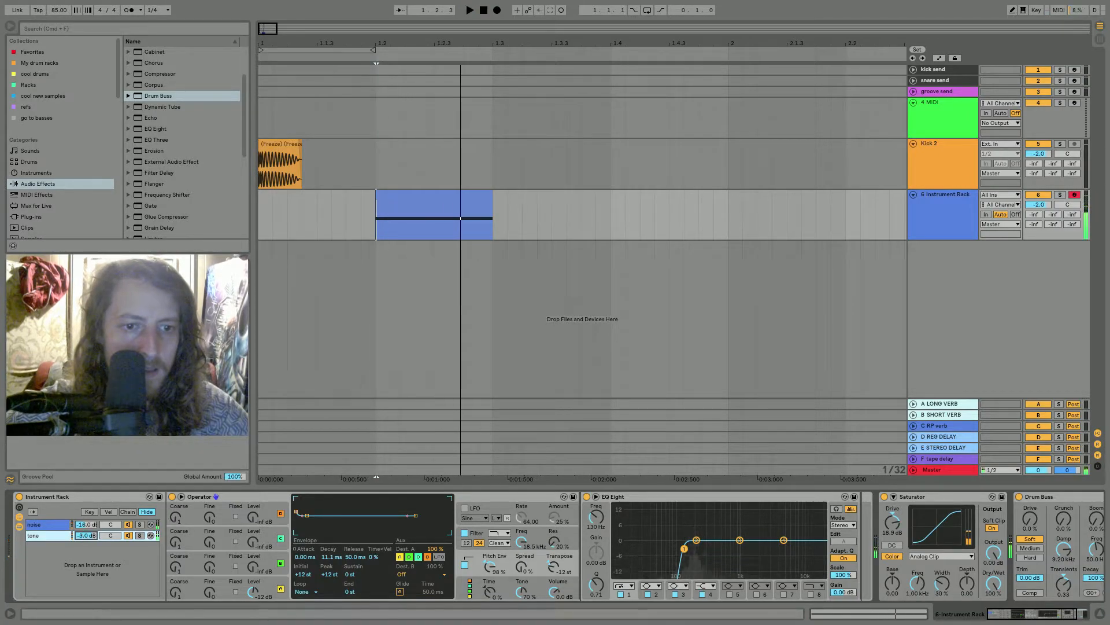
key(space)
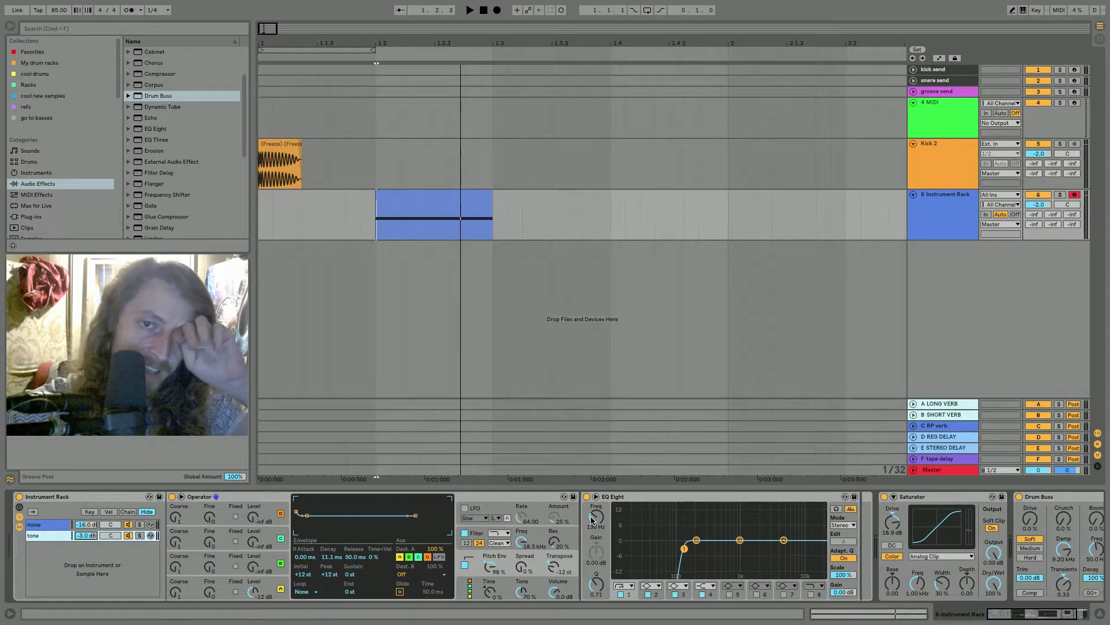
Step: Select the Instrument Rack track's clip, display the settings of the tone chain's oscillator A and audition the sound
click(470, 202)
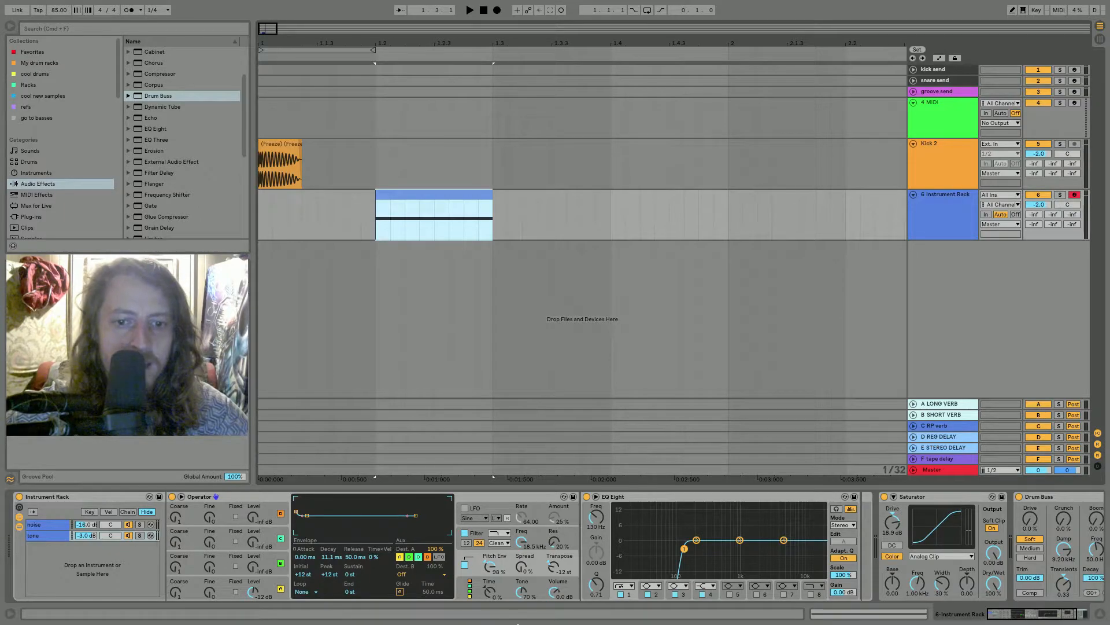
key(space)
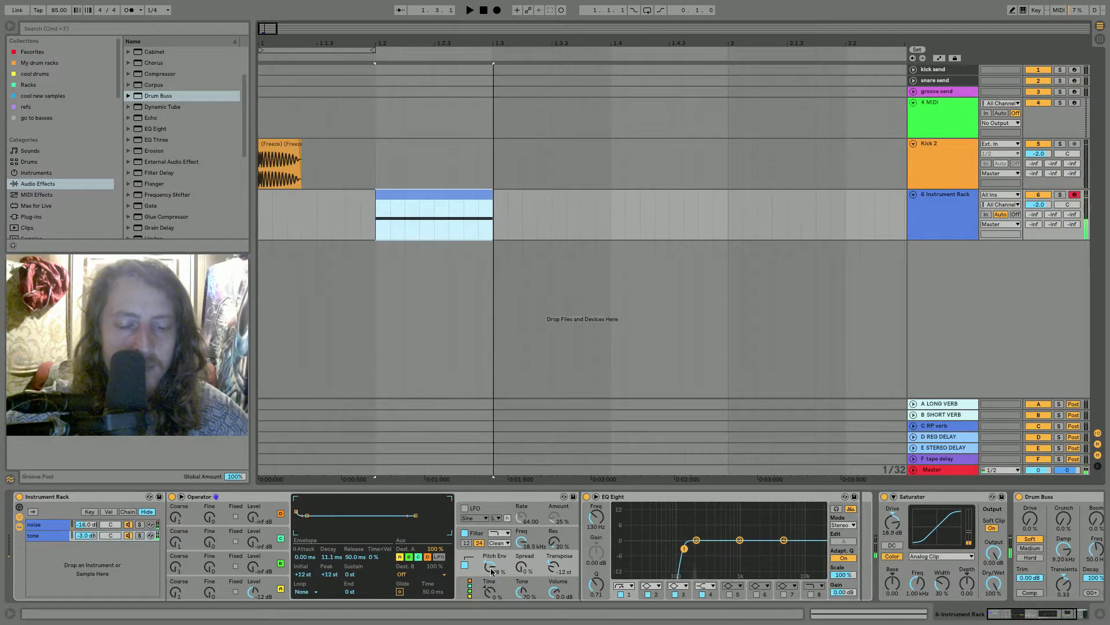
key(space)
click(250, 588)
key(space)
key(space)
key(space)
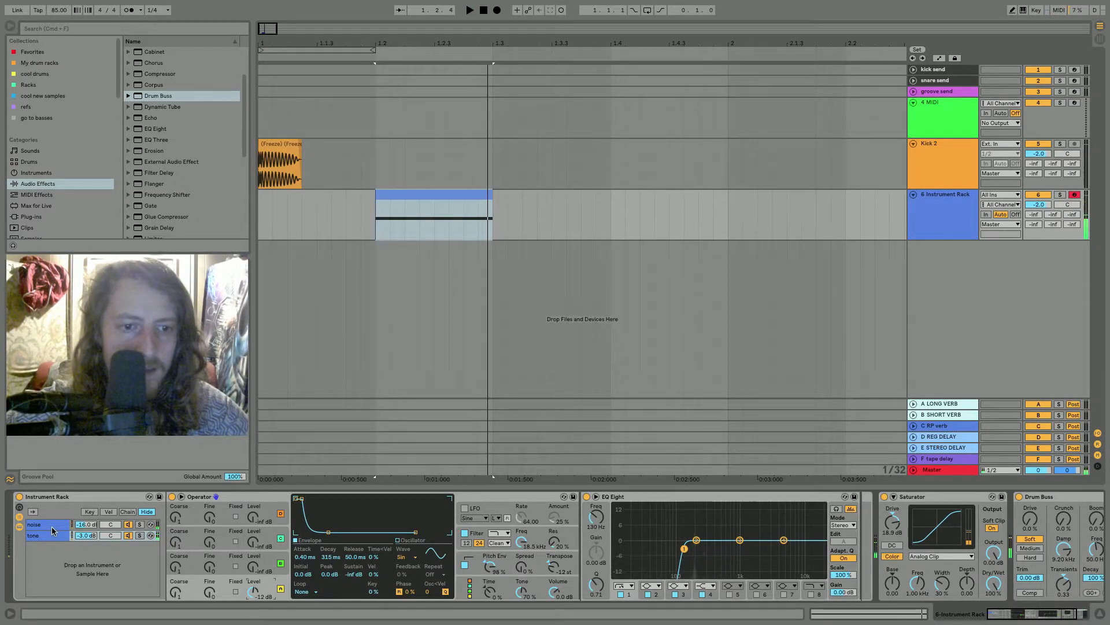
Step: Set the decay of oscillator A in the noise chain's Operator to 631 ms and audition it
click(53, 526)
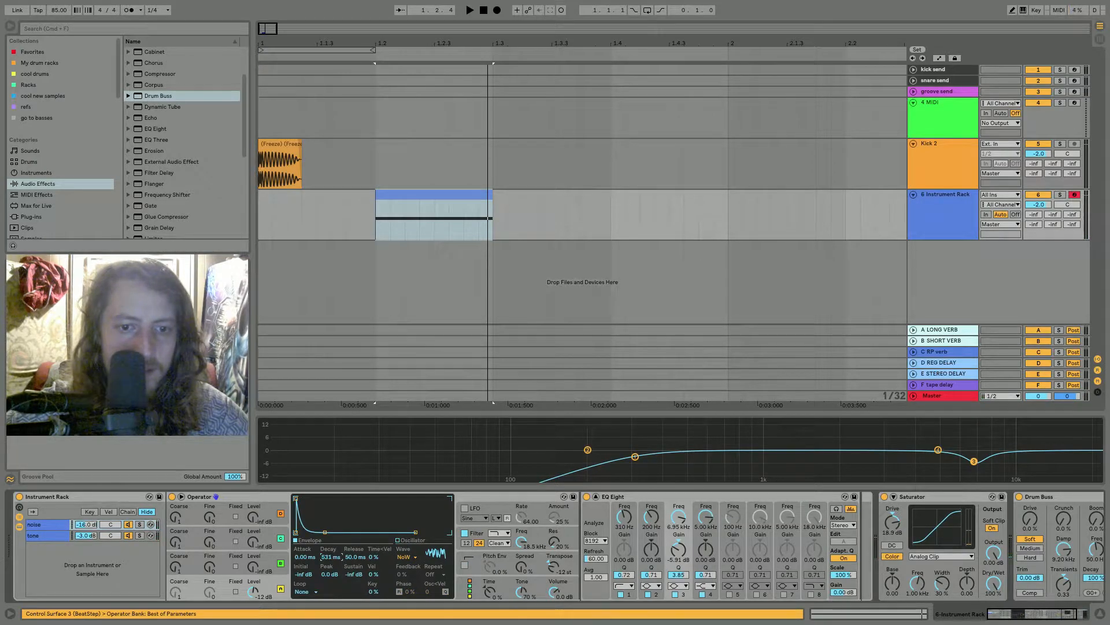
key(space)
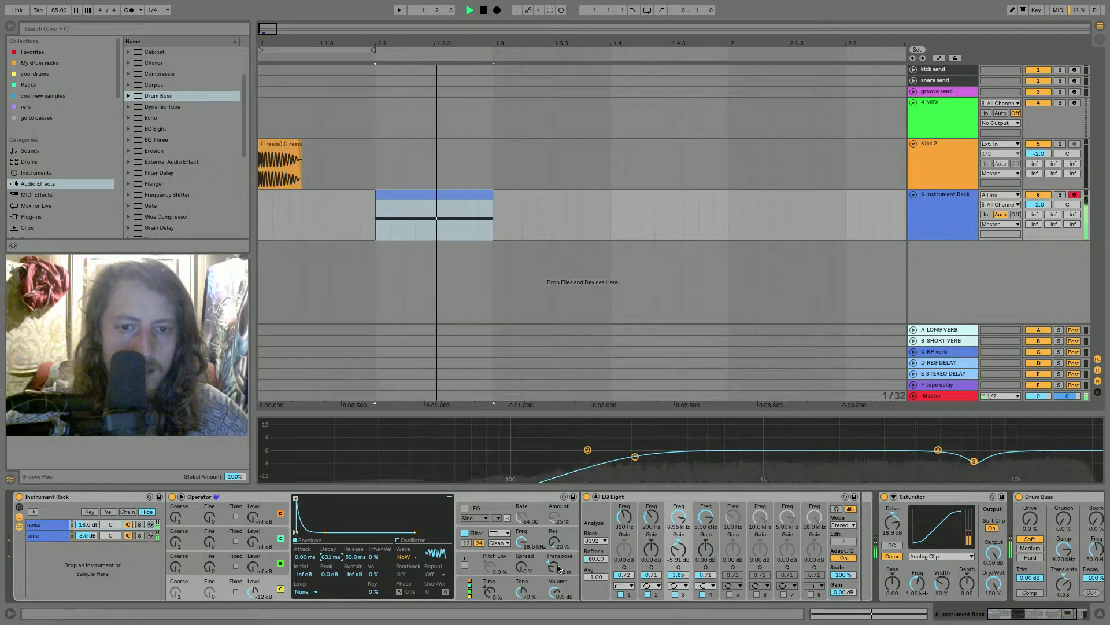
scroll(558, 567, right, 3)
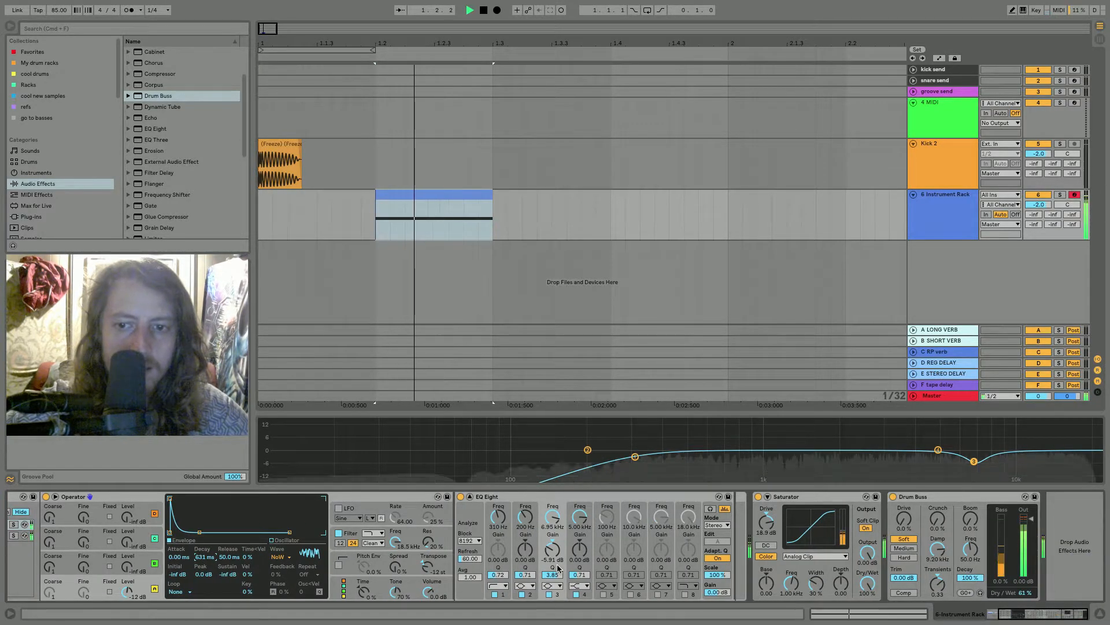
Step: Raise the low-cut frequency in the noise chain's EQ Eight to 473 Hz and set its Operator's volume to -0.7 dB
drag(635, 458, 687, 457)
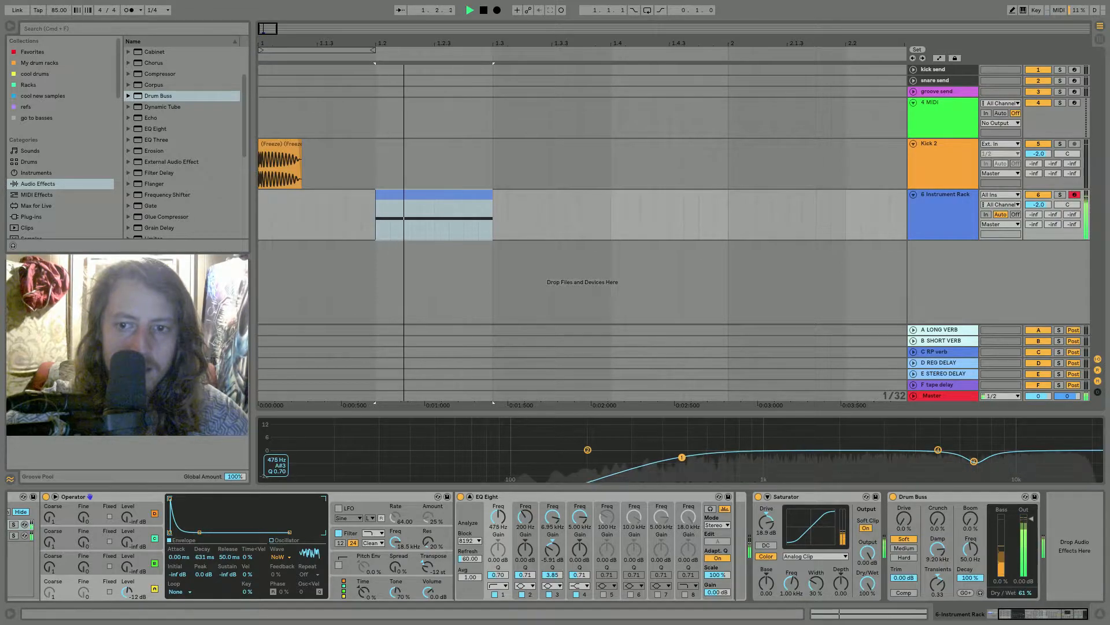
click(438, 592)
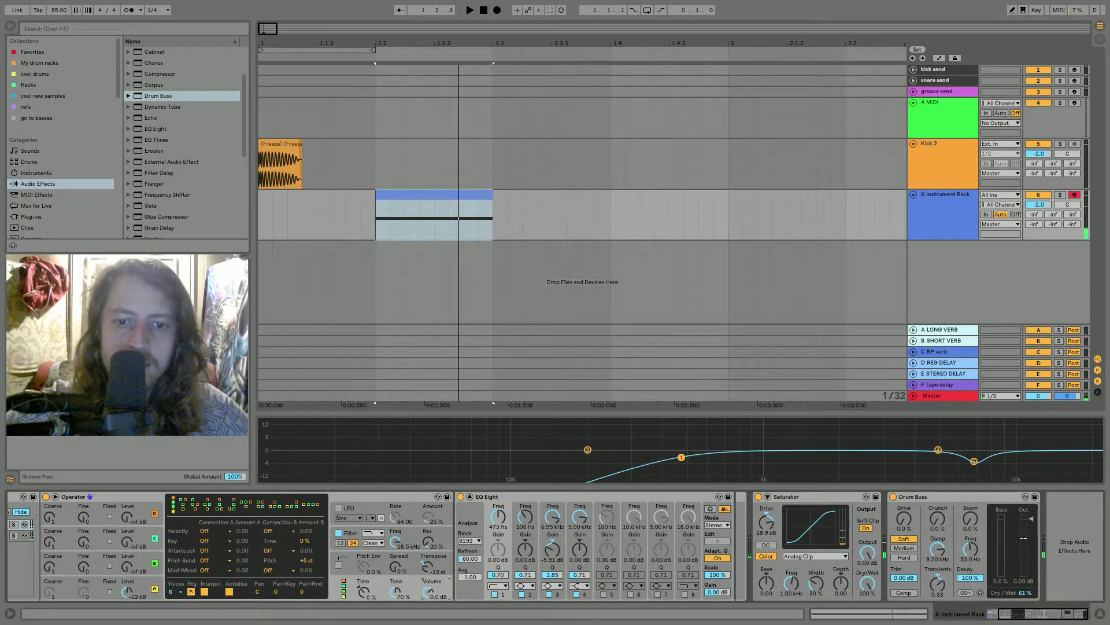
Step: Set Saturator's drive to 18.3 dB while auditioning the drum
key(space)
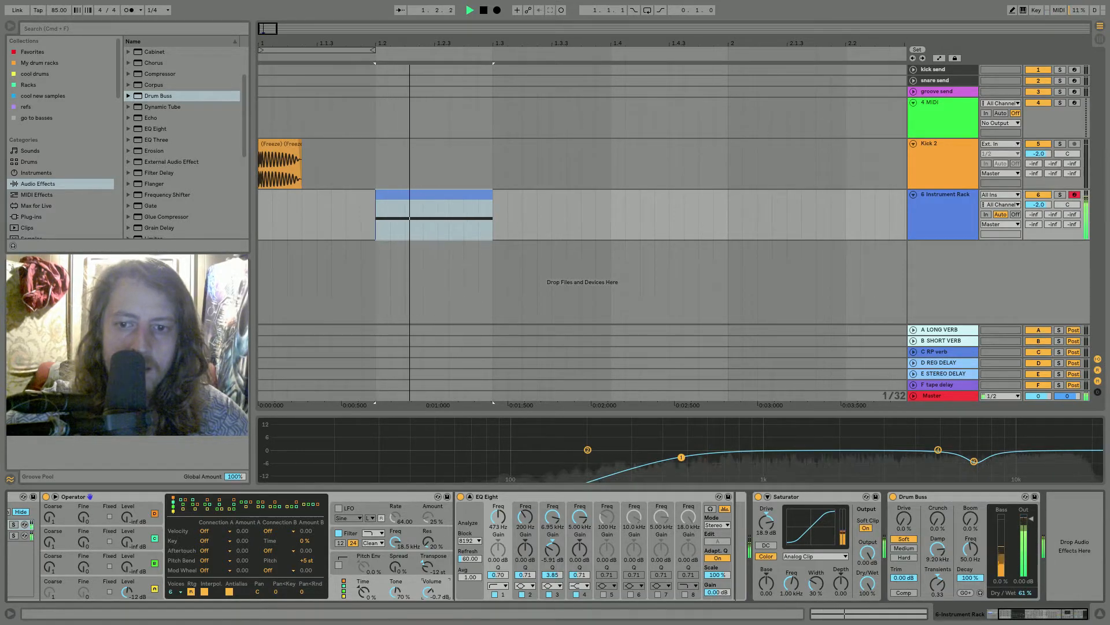
drag(766, 522, 767, 529)
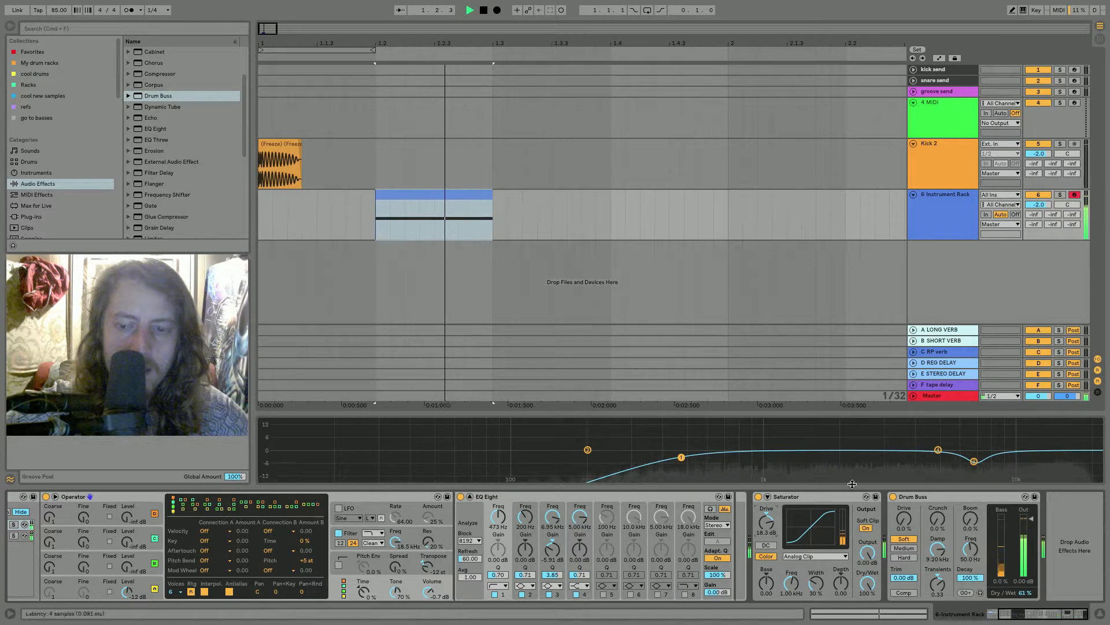
key(space)
Step: Load the pro-L.adg preset from the chains folder after Drum Buss
scroll(14, 176, down, 5)
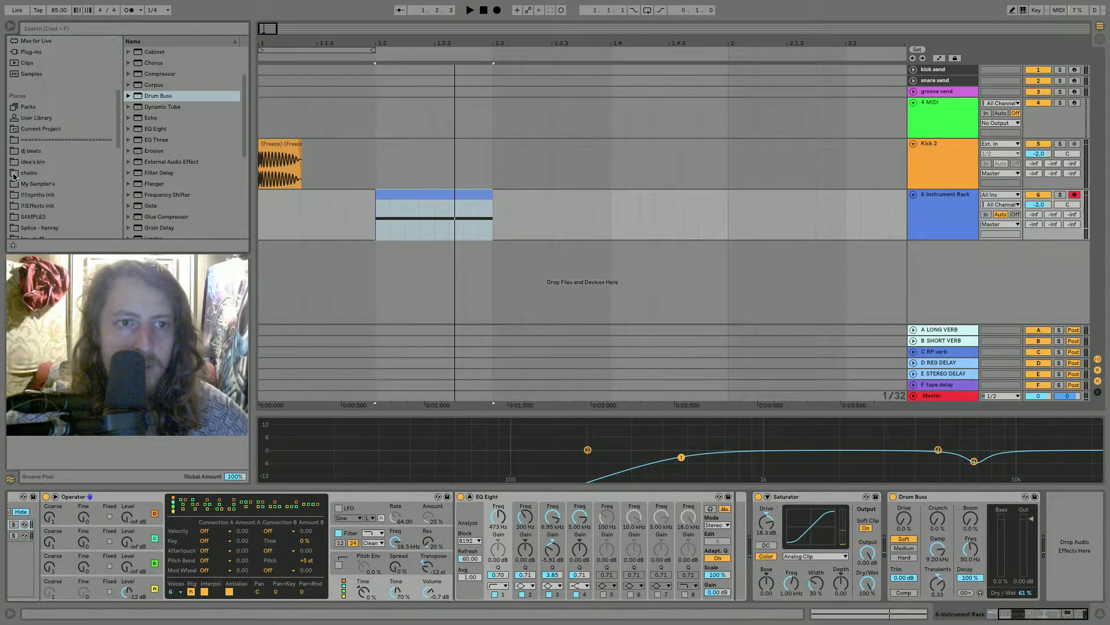
click(29, 172)
click(156, 183)
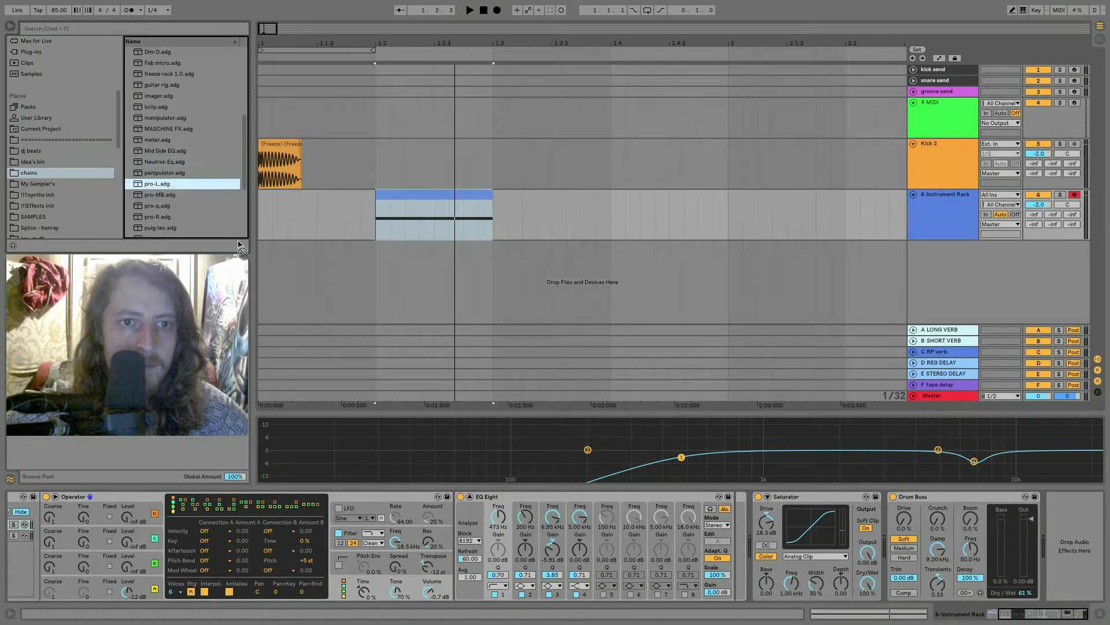
drag(1038, 552, 1043, 552)
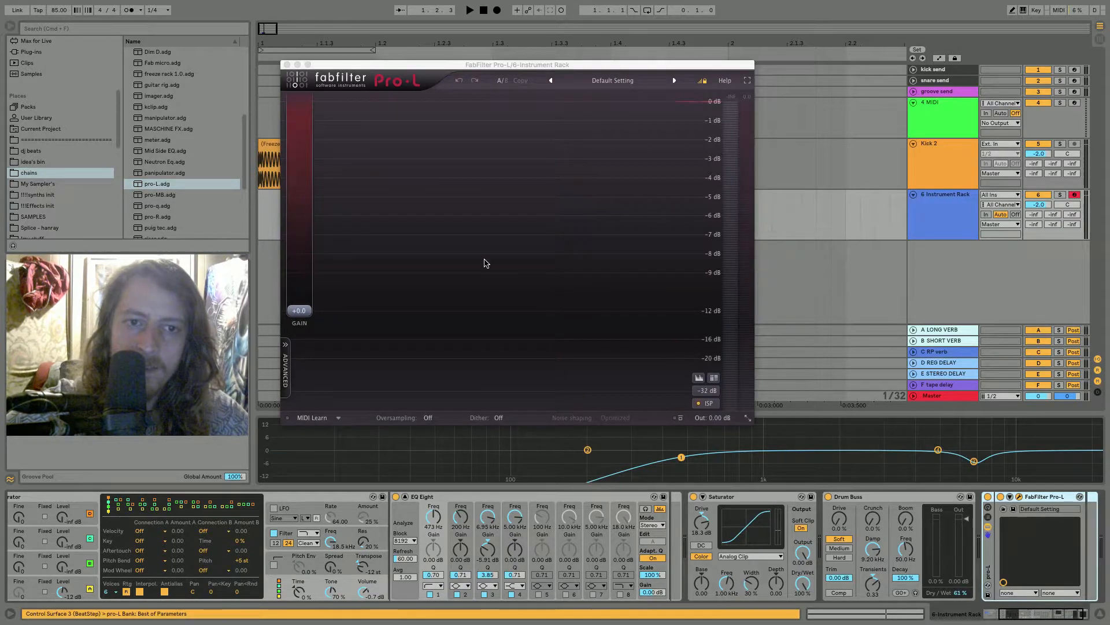
Step: Set FabFilter Pro-L's gain to +0.7 dB, close its window and audition the limited drum
key(space)
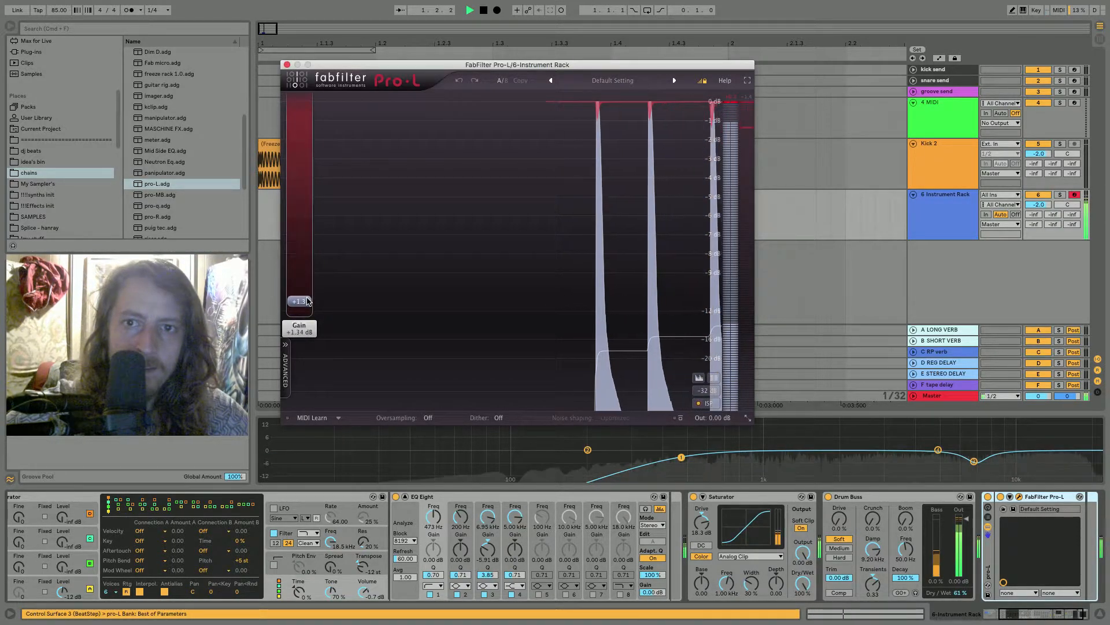
drag(307, 310, 308, 305)
key(space)
key(space)
key(space)
key(space)
click(287, 65)
key(space)
key(space)
key(space)
key(space)
key(space)
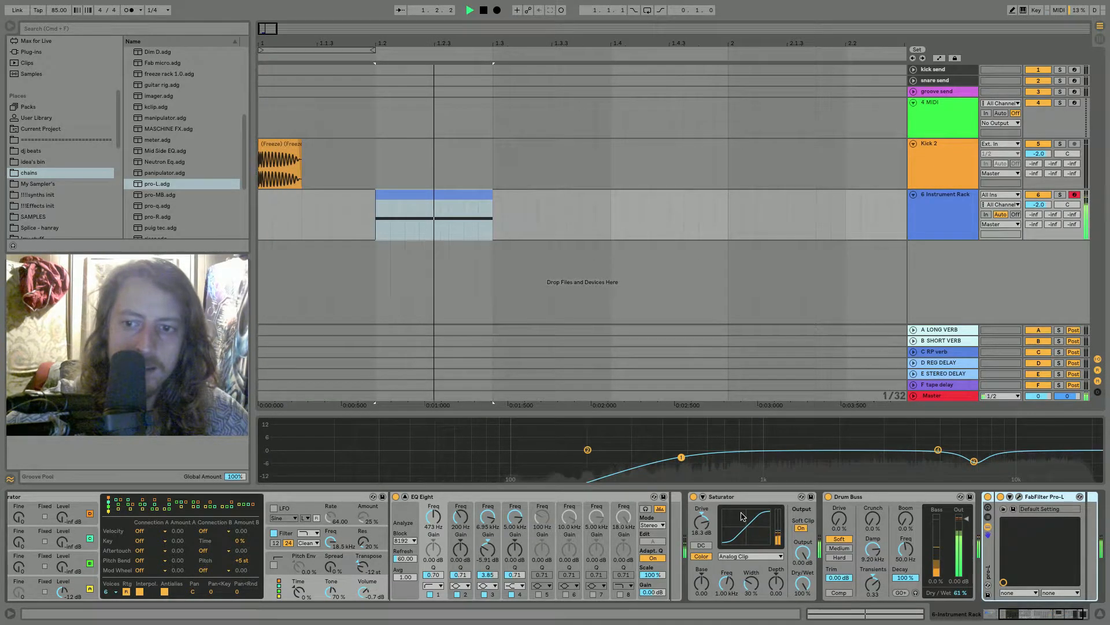
Step: Try Drum Buss ahead of Saturator in the device chain, audition that order and undo the move
drag(855, 498, 684, 503)
key(space)
key(space)
key(space)
key(space)
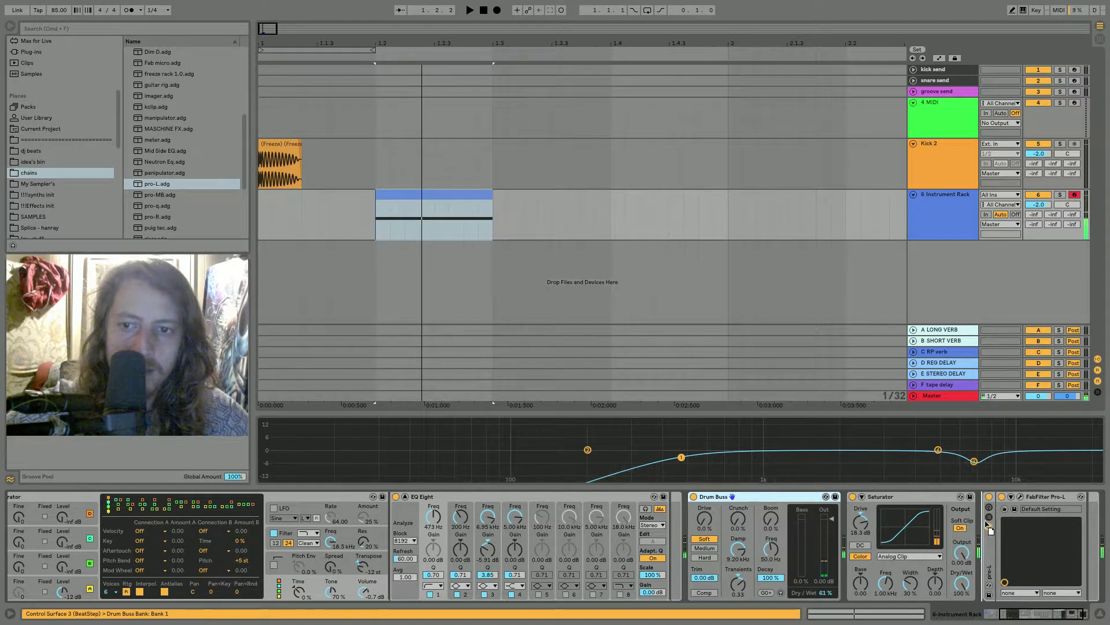
key(super+z)
Step: Try a Saturator drive of 17.7 dB, compare by ear and return the drive to 18.3 dB
key(space)
key(space)
key(space)
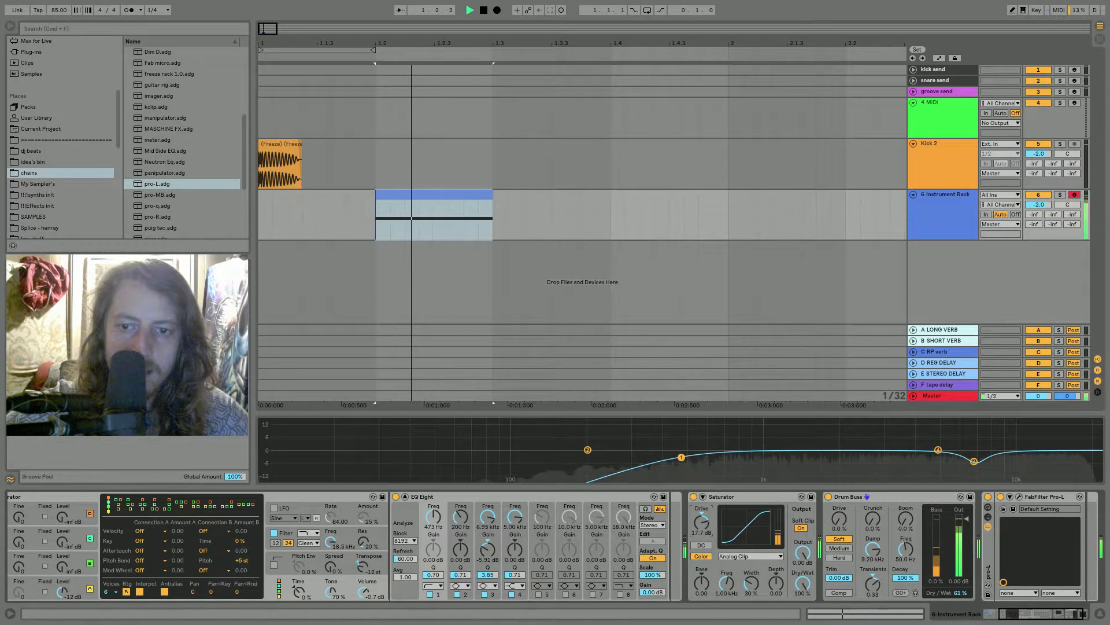
key(space)
drag(702, 523, 703, 521)
key(space)
key(space)
key(space)
key(space)
key(space)
key(space)
key(space)
key(space)
key(space)
key(space)
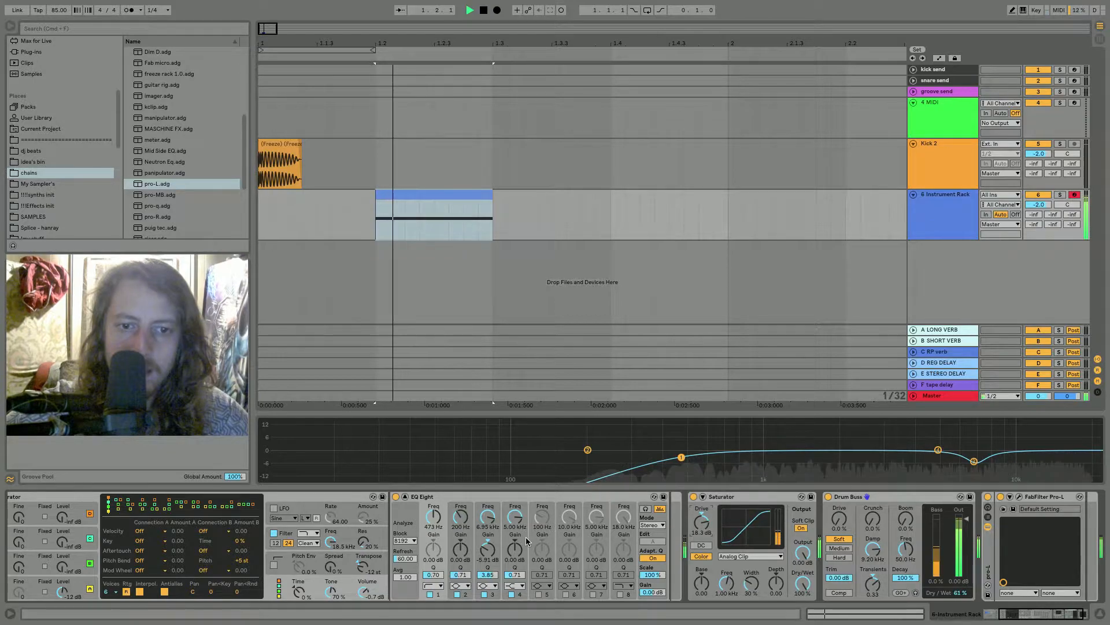
Step: Fine-tune the volume of the noise chain's Operator while auditioning the drum
key(space)
key(space)
drag(363, 592, 364, 587)
key(space)
key(space)
Step: Lower the tone chain's volume to -4.0 dB and audition the balance against the noise
scroll(239, 536, left, 5)
key(space)
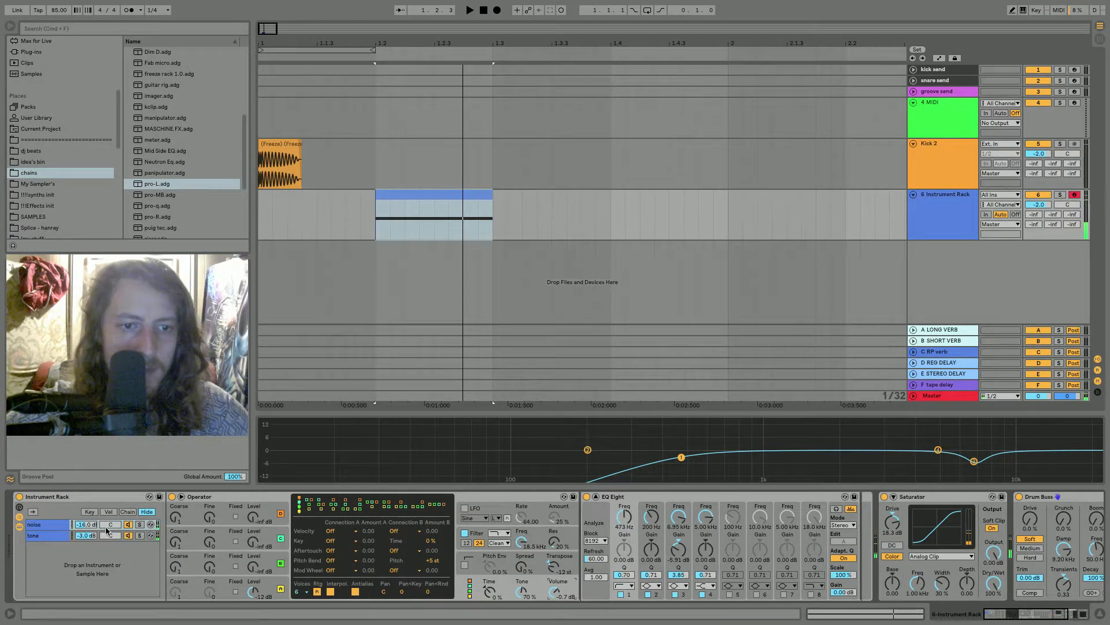
drag(86, 534, 86, 535)
key(space)
key(space)
key(space)
key(space)
key(space)
key(space)
key(space)
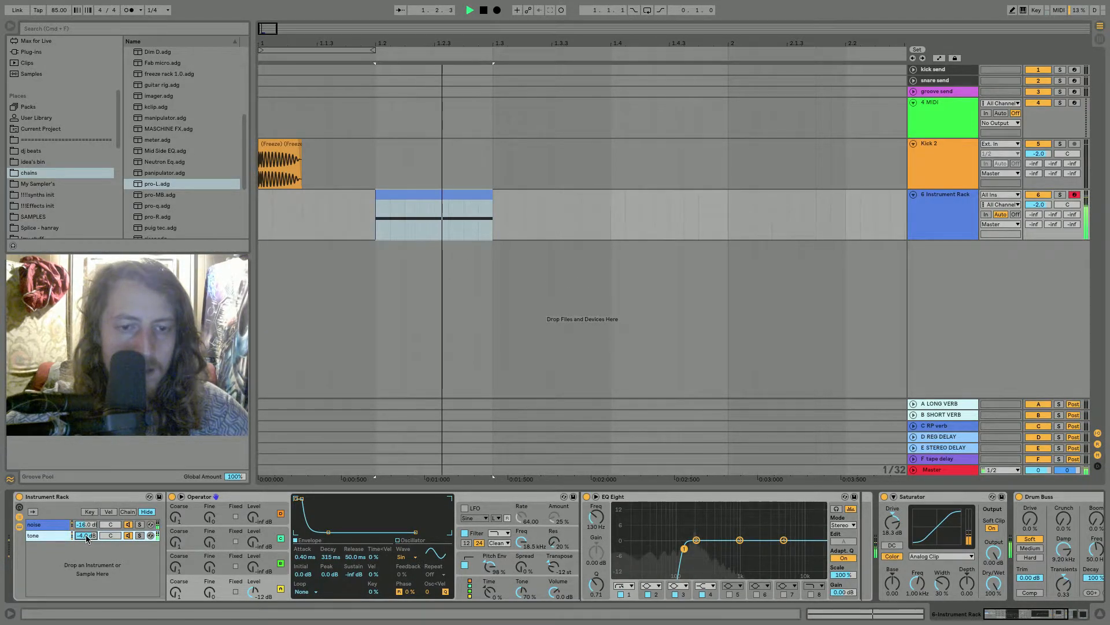
key(space)
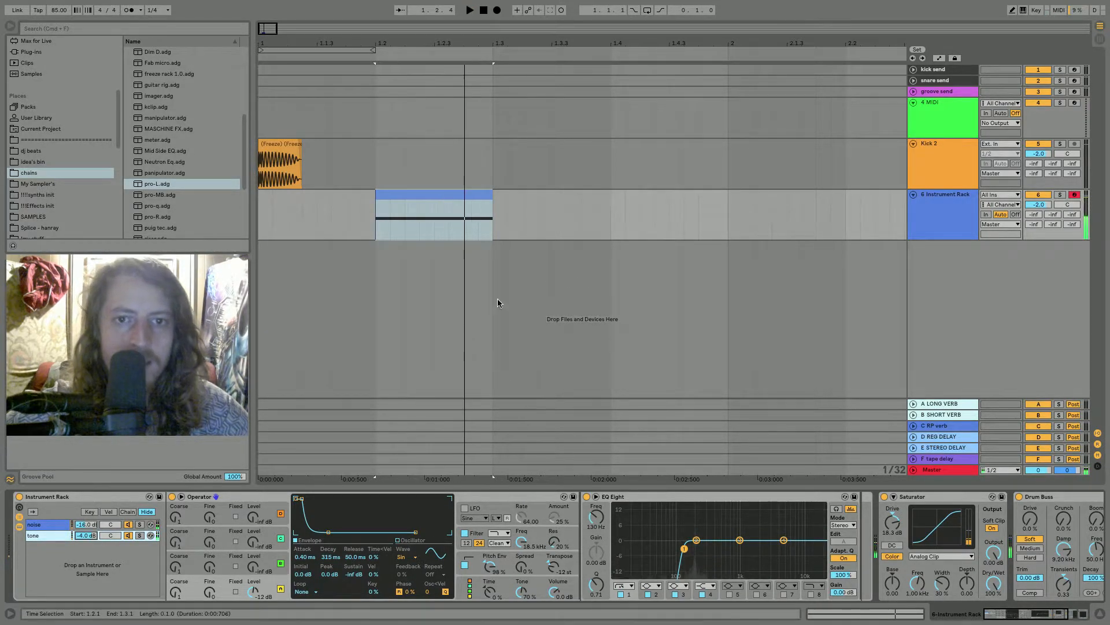
Step: Rename the Instrument Rack as snare rack
click(85, 494)
key(super+r)
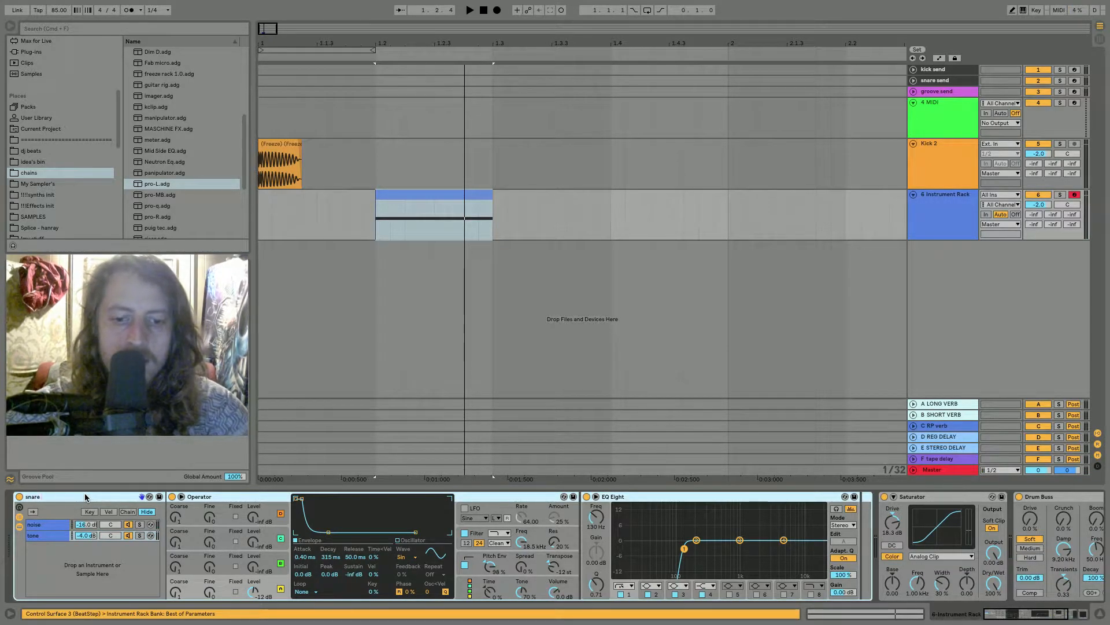
key(Return)
Step: Collapse the snare rack, Saturator, Drum Buss and FabFilter Pro-L in the device chain
double_click(84, 494)
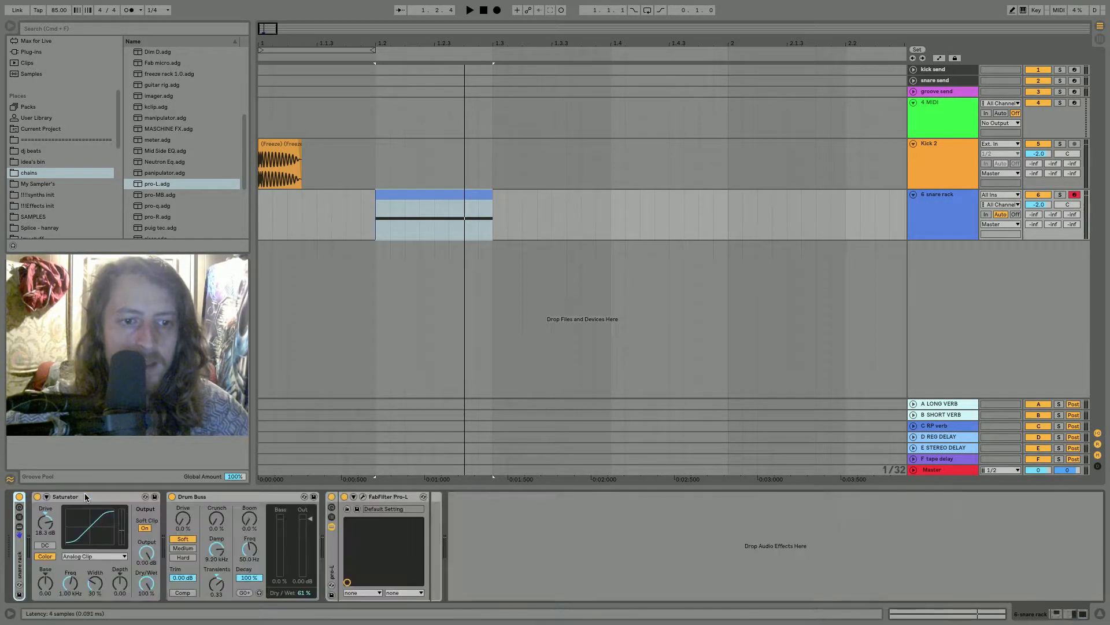
double_click(75, 496)
double_click(108, 495)
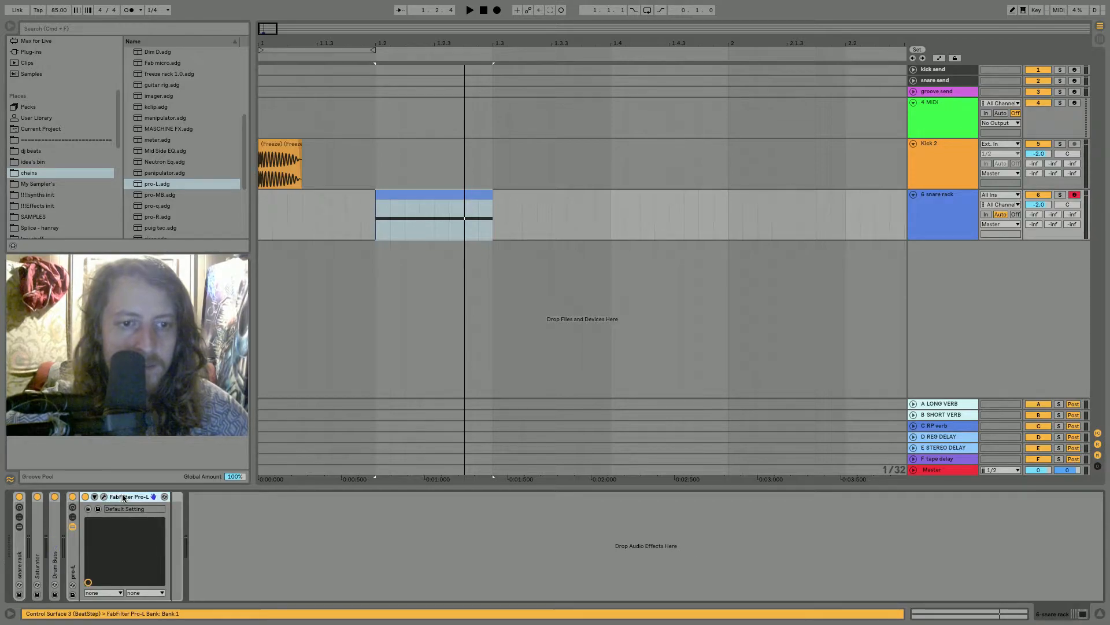
double_click(110, 496)
Step: Shorten the snare clip on beat 1.2 to end at 1.2.3 and place a copy of it at 1.4
drag(402, 37, 399, 28)
key(space)
drag(451, 198, 585, 211)
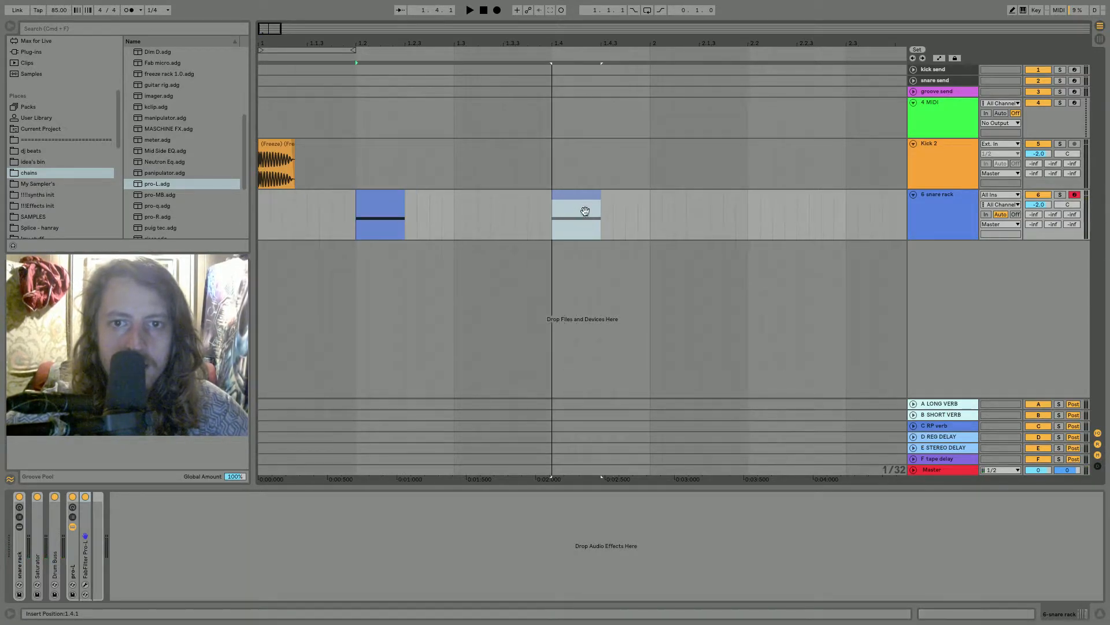
Step: Select the first snare clip, expand the snare rack and show its tone chain's Operator
click(366, 198)
double_click(14, 556)
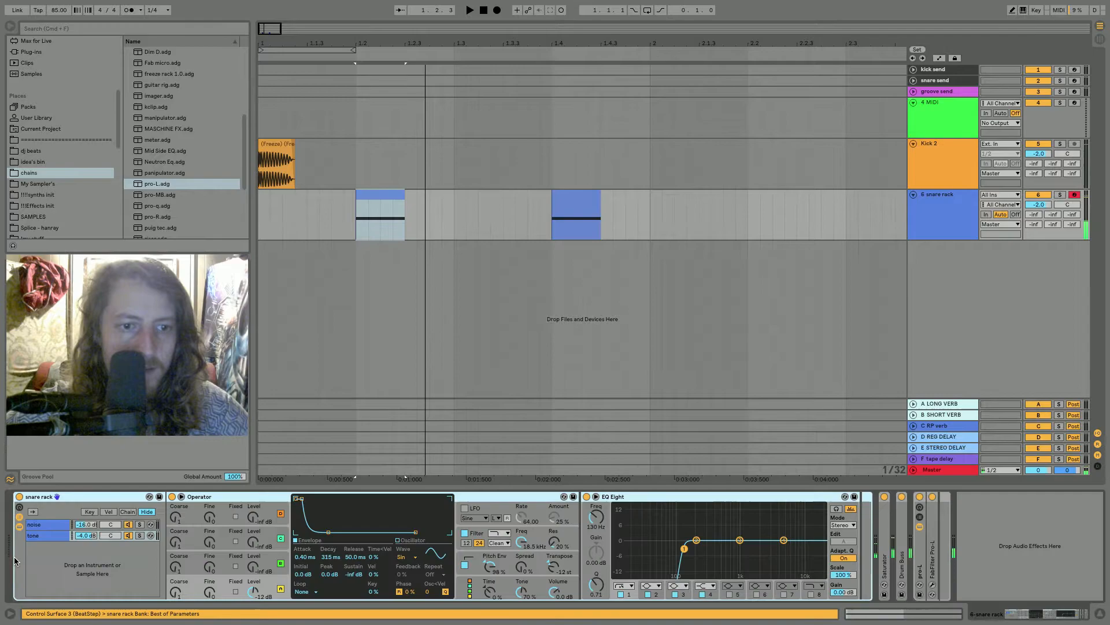
click(63, 536)
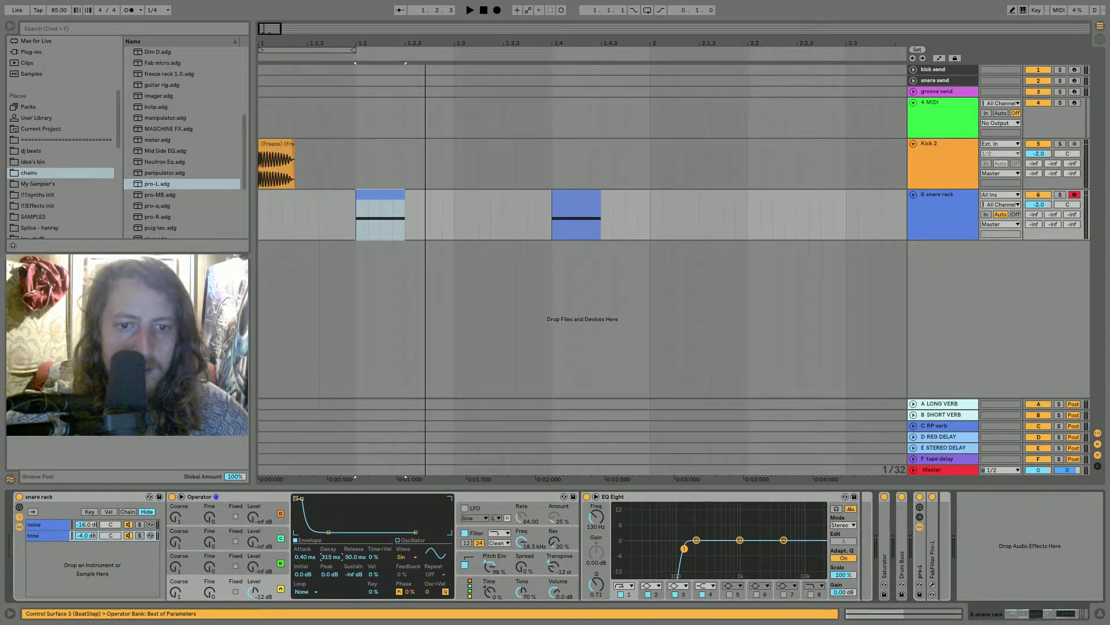
Step: Set the decay of oscillator A in the tone chain's Operator to 345 ms while auditioning the snare
key(space)
key(space)
key(space)
drag(331, 557, 331, 561)
key(space)
key(space)
key(space)
key(space)
key(space)
key(space)
Step: Lengthen the attack of the tone chain's oscillator A envelope to 0.61 ms and audition the snare
drag(301, 499, 307, 498)
key(space)
key(space)
key(space)
key(space)
key(space)
key(space)
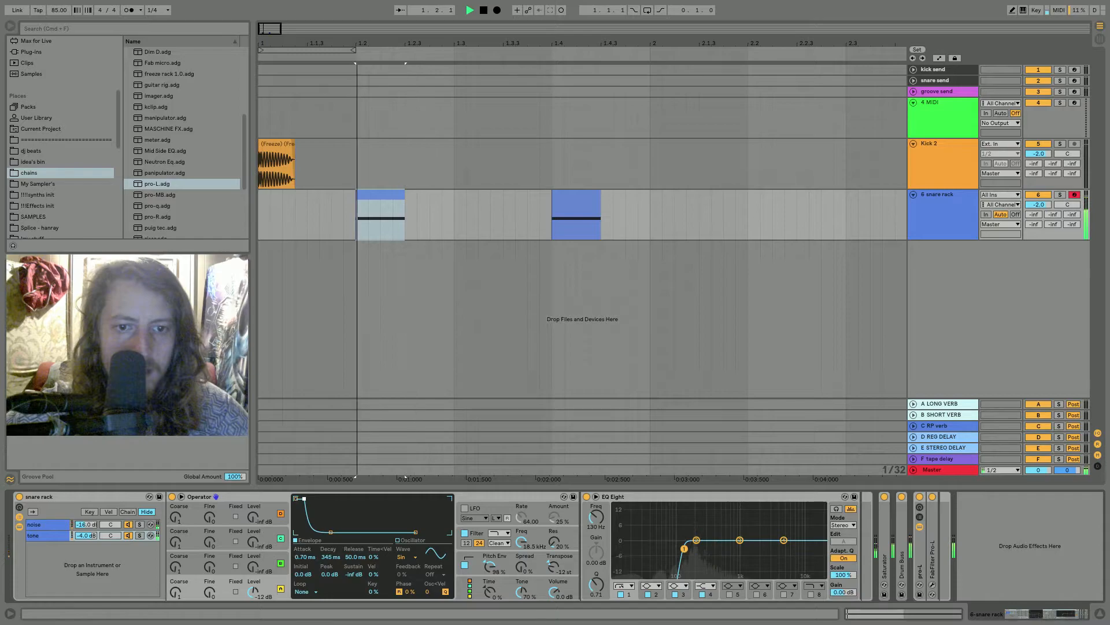
key(space)
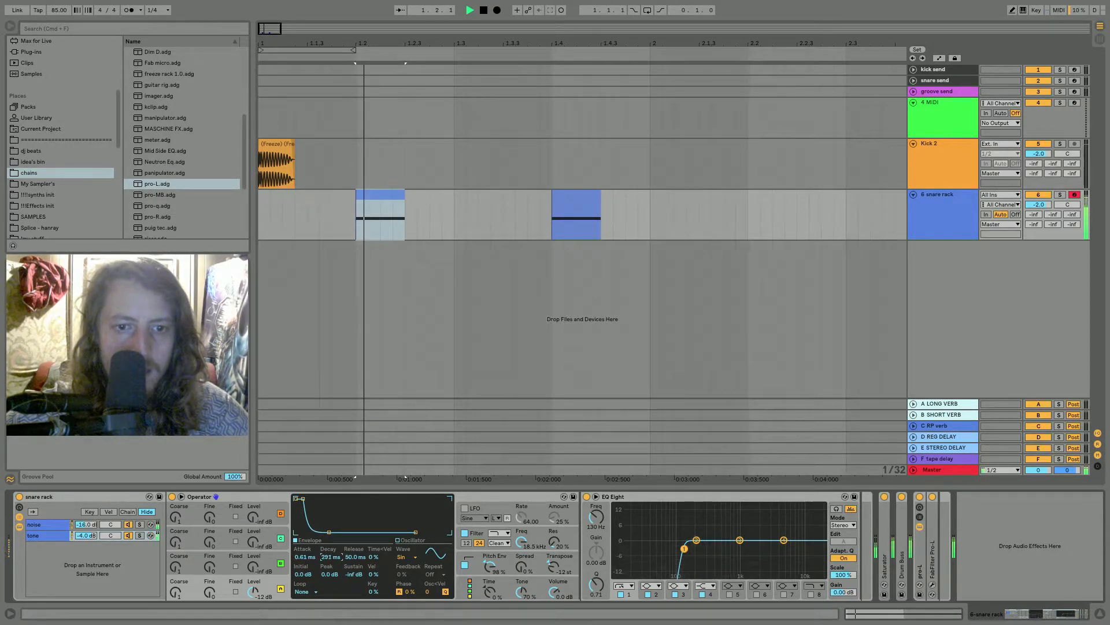
Step: Set the decay of oscillator A in the tone chain's Operator to 267 ms and audition the snare repeatedly
drag(331, 557, 331, 562)
key(space)
key(space)
key(space)
key(space)
key(space)
key(space)
key(space)
key(space)
key(space)
key(space)
key(space)
Step: Set Drum Buss's dry/wet mix to 87 % while checking the level in FabFilter Pro-L's window, and close that window
double_click(943, 571)
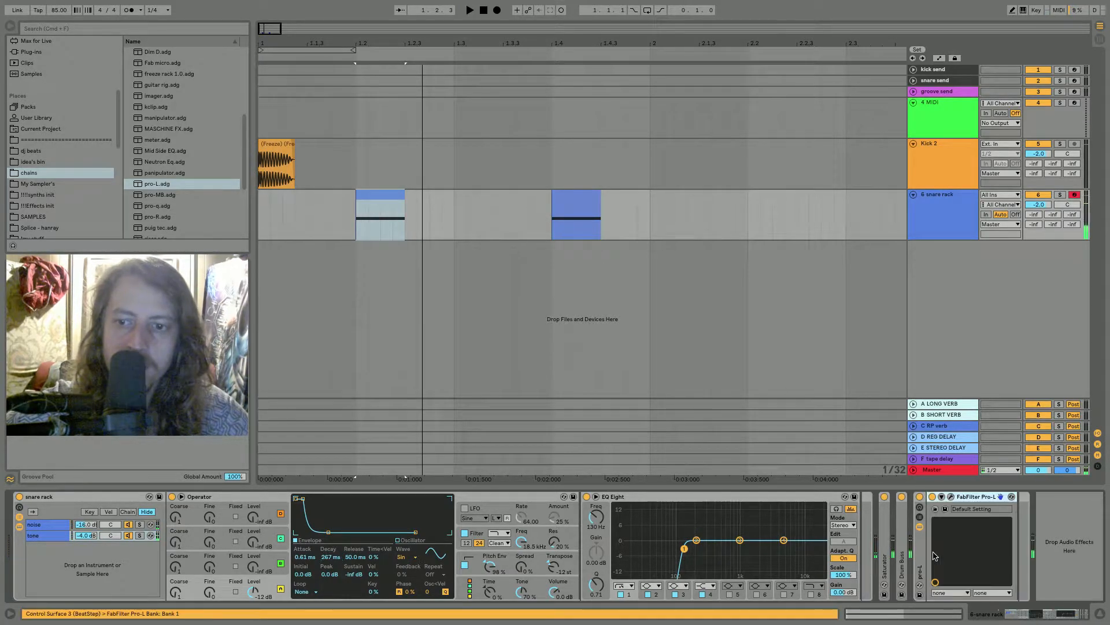
click(947, 509)
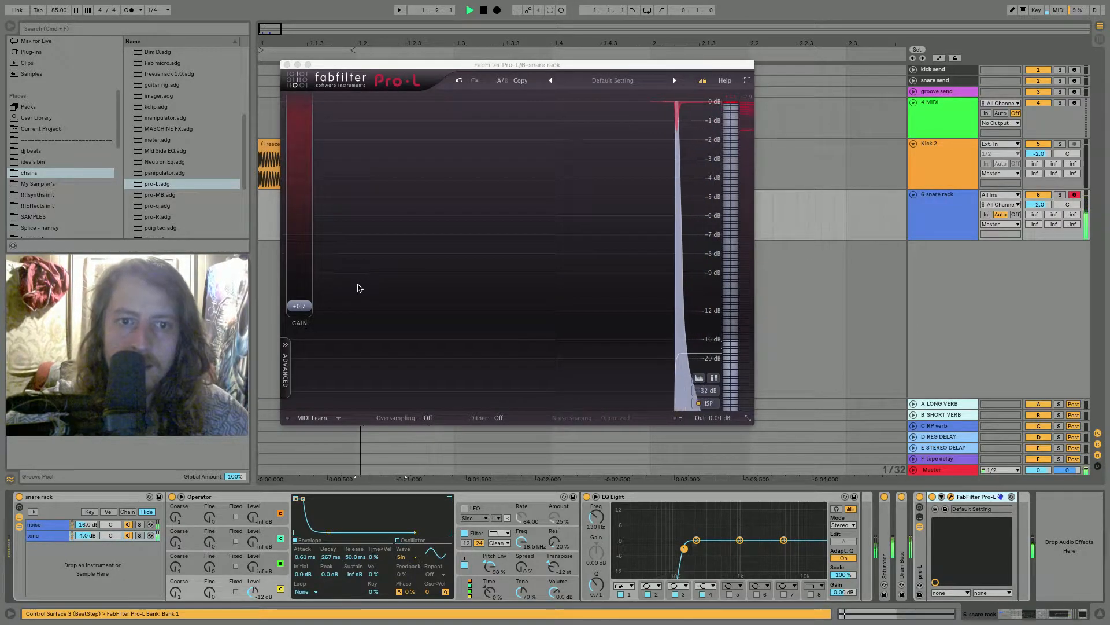
double_click(902, 564)
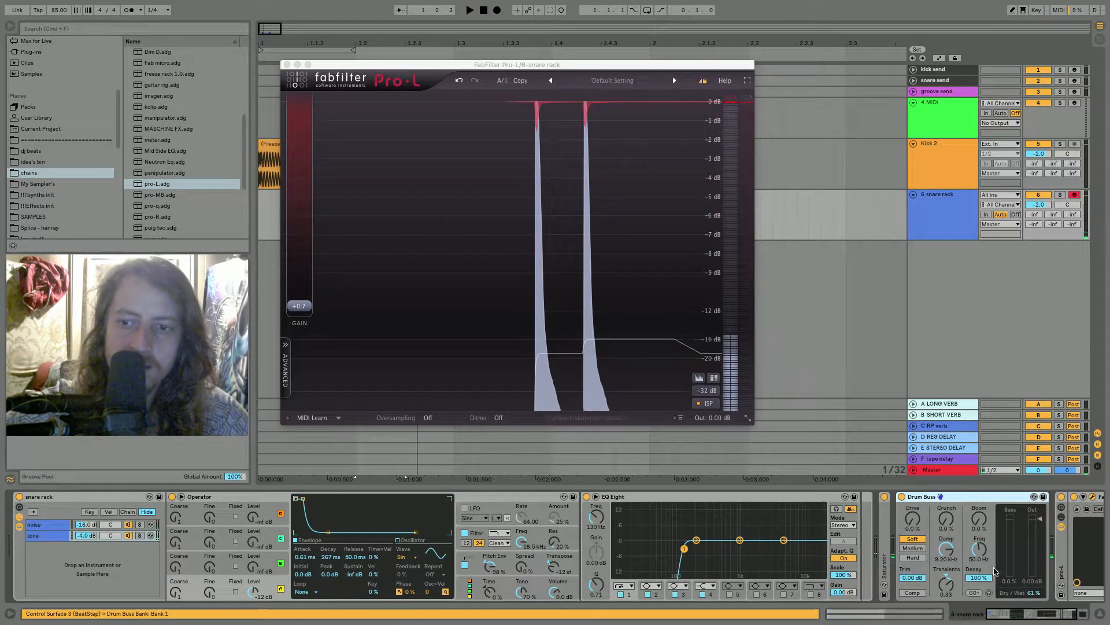
key(space)
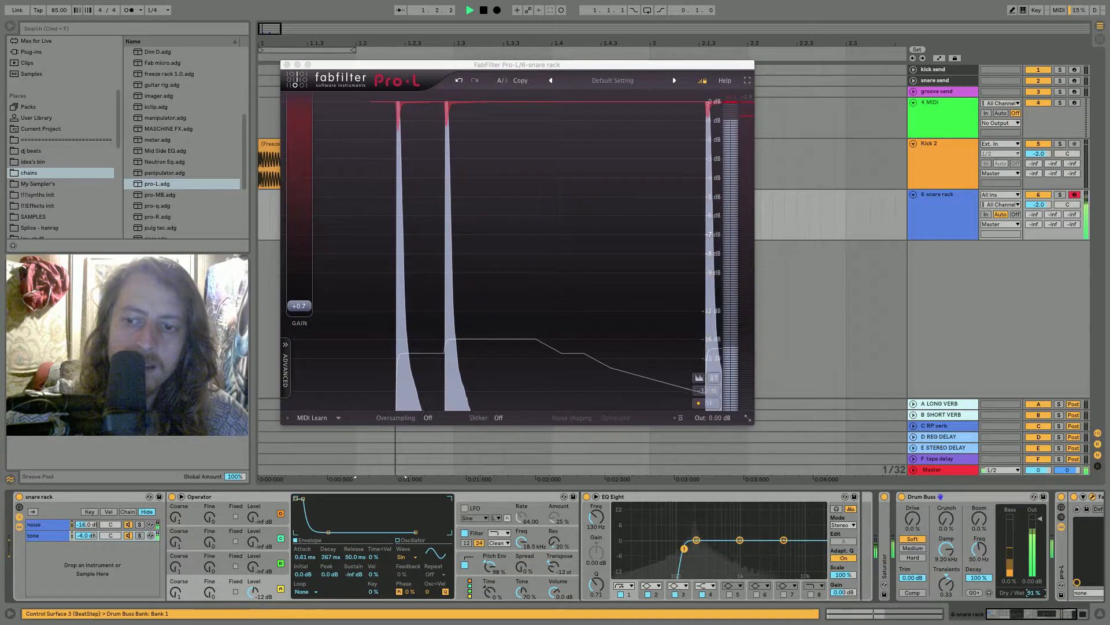
drag(1034, 593, 1034, 577)
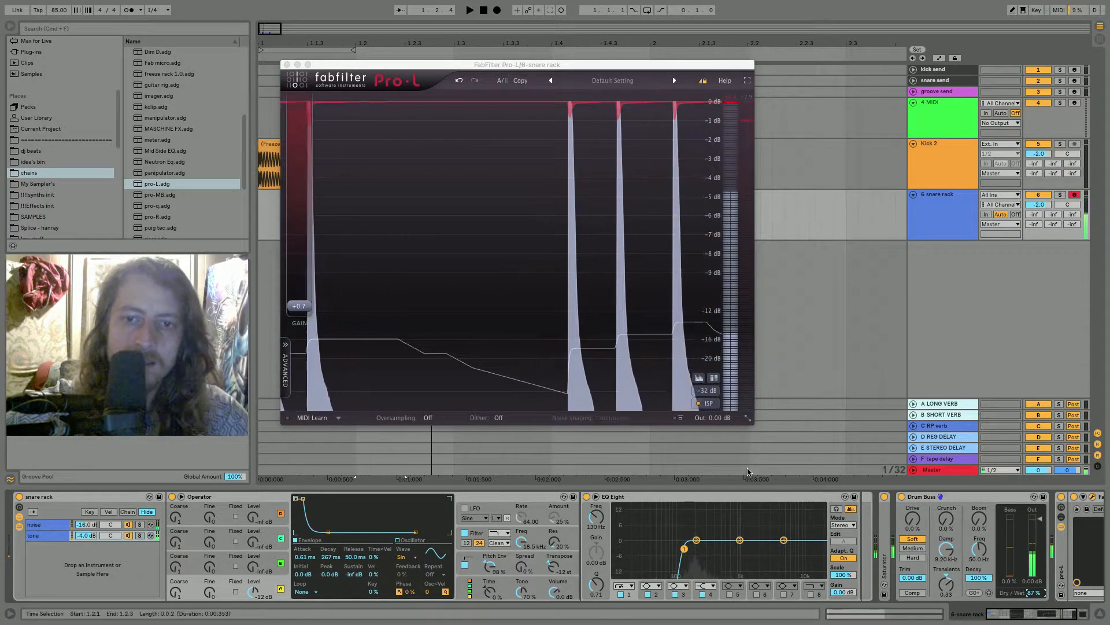
key(space)
click(287, 65)
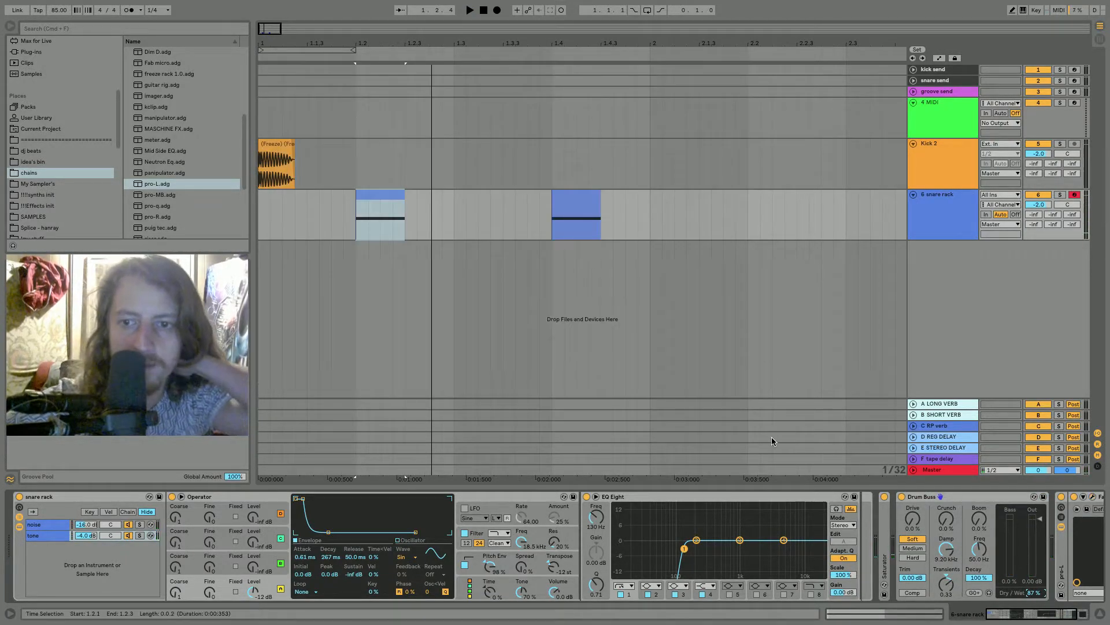
Step: Collapse the open devices on the snare rack track, including EQ Eight, Operator, Drum Buss and FabFilter Pro-L
double_click(689, 496)
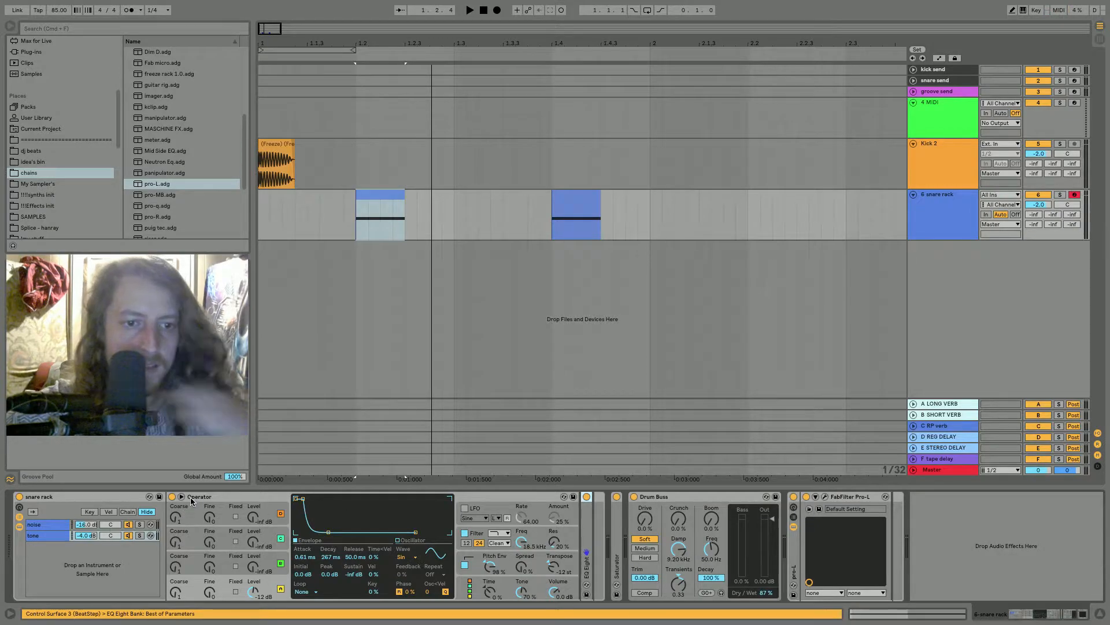
double_click(191, 498)
double_click(74, 498)
double_click(118, 496)
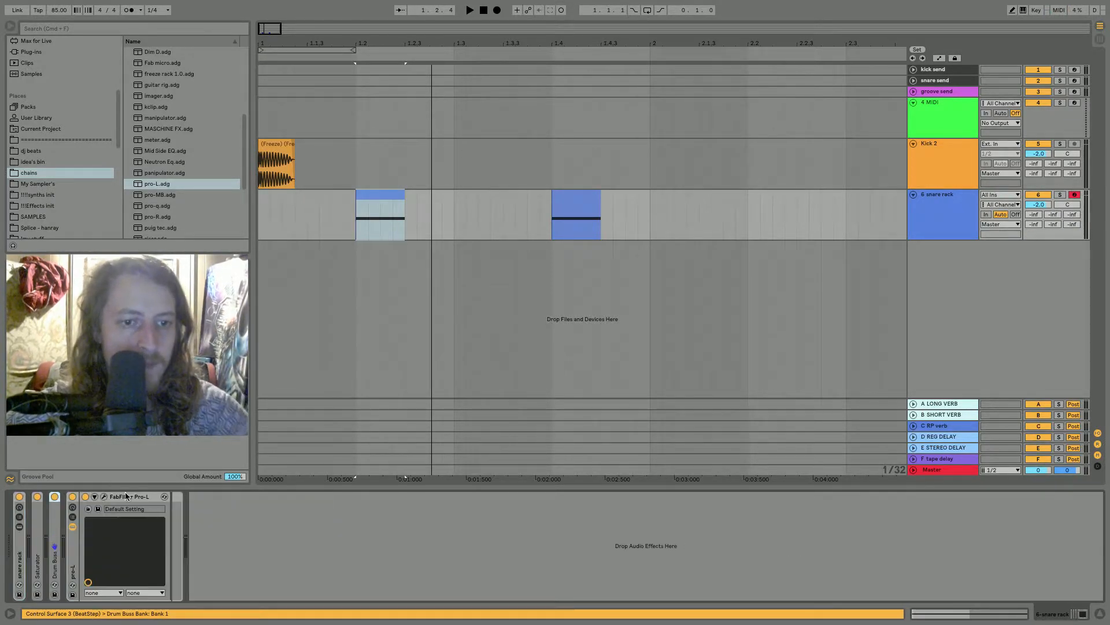
double_click(133, 496)
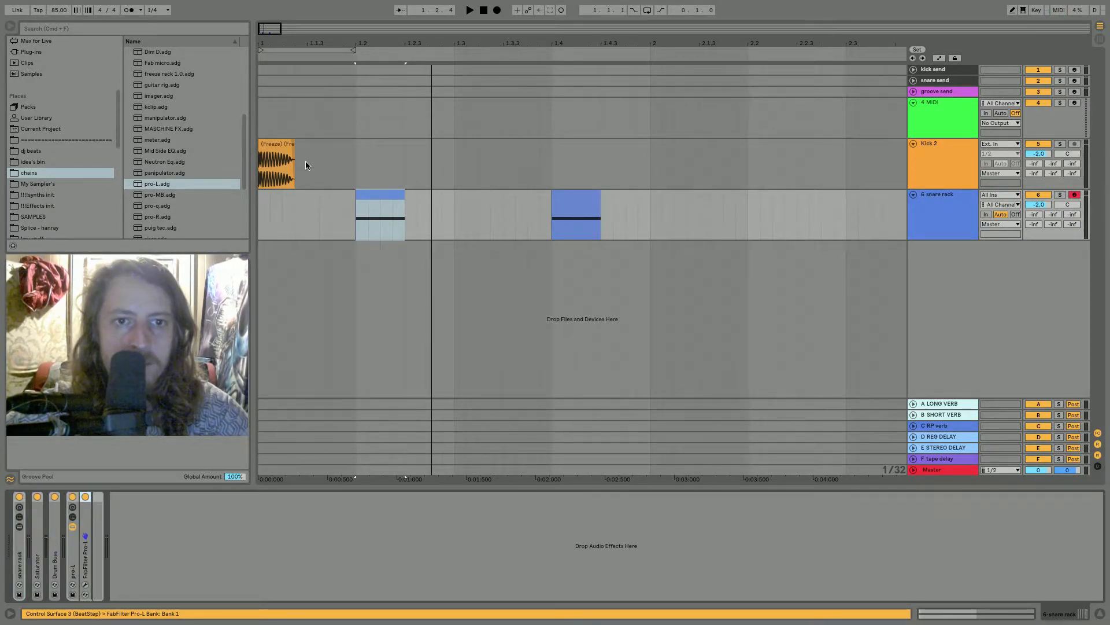
Step: Select the first bar on the Kick 2 track and loop it
click(281, 149)
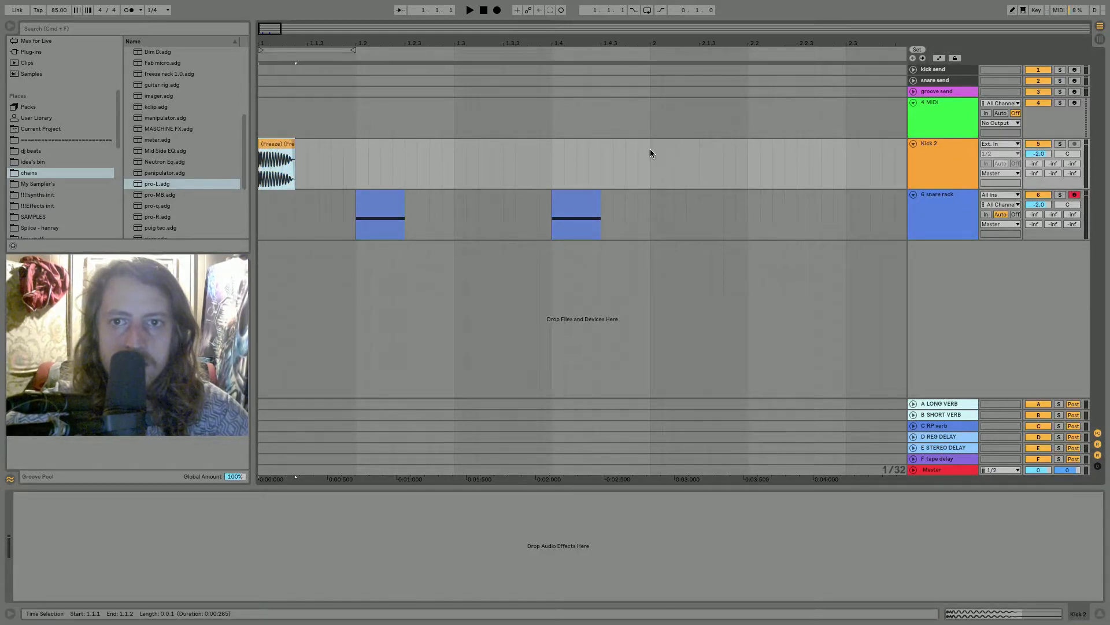
shift+click(650, 150)
key(super+l)
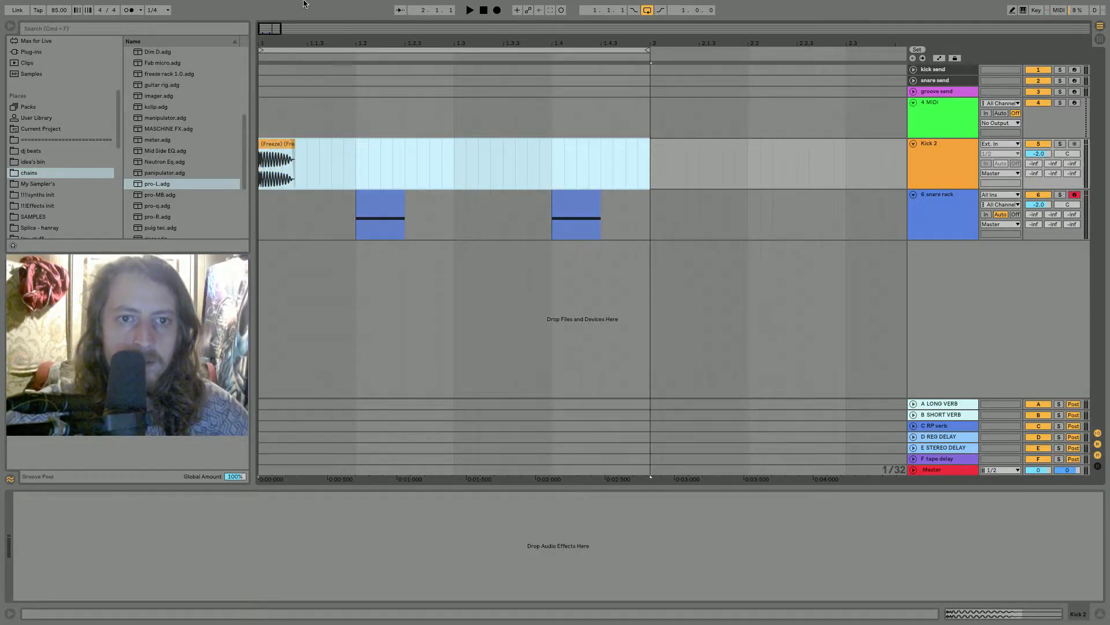
Step: Place copies of the kick clip at 1.1.4 and 1.2.3 on the Kick 2 track
click(281, 143)
drag(279, 147, 424, 152)
click(283, 149)
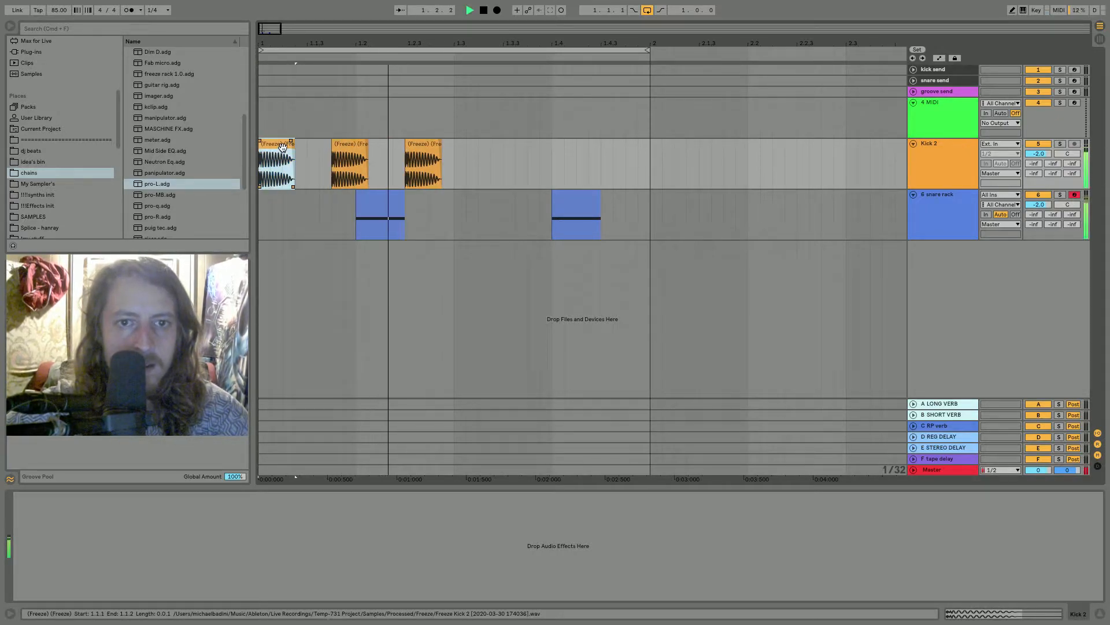
Step: Move the kick clip at 1.1.4 back onto 1.1.1 on the Kick 2 track and audition the loop
drag(334, 147, 276, 156)
key(space)
click(278, 151)
key(space)
key(space)
key(space)
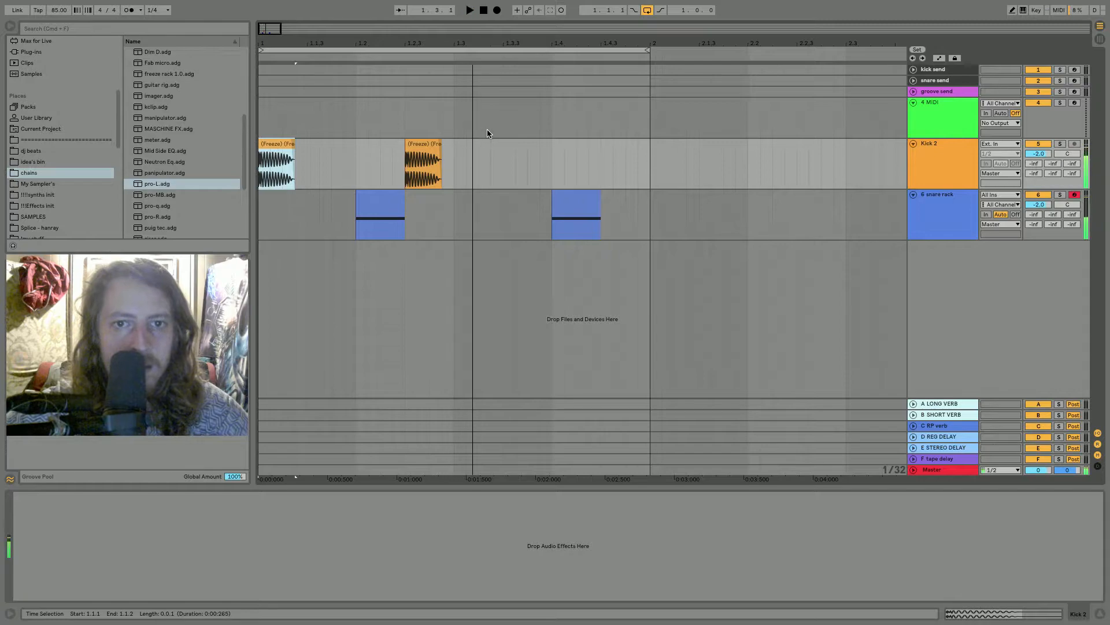
Step: Place a copy of the kick clip at 1.3.3, try another at 1.4.3, and delete that second copy
drag(435, 145, 520, 154)
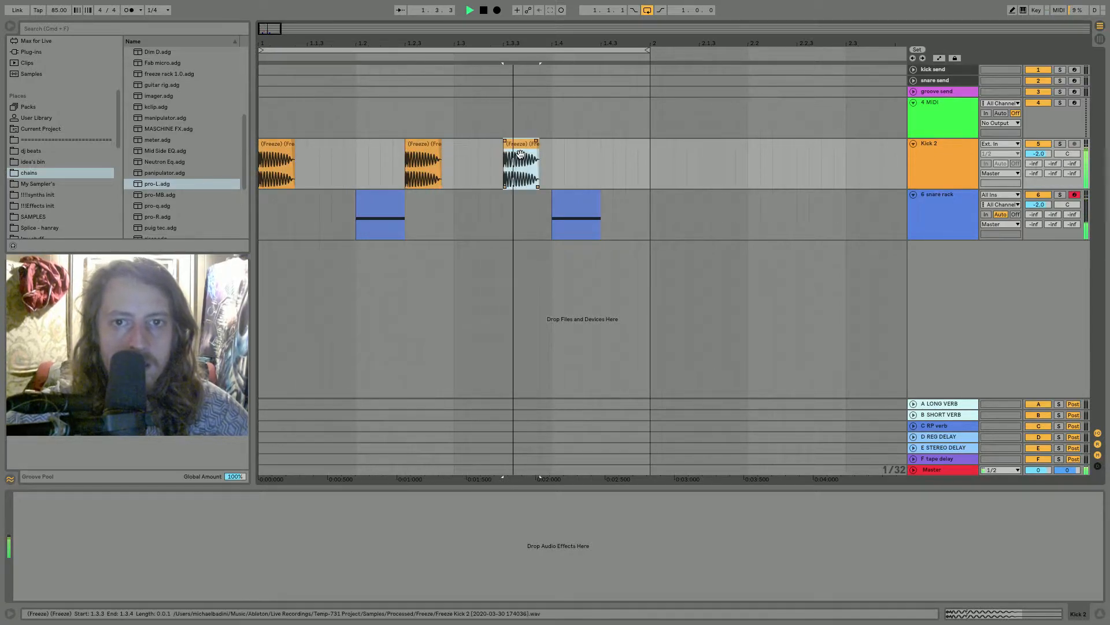
drag(522, 156, 619, 147)
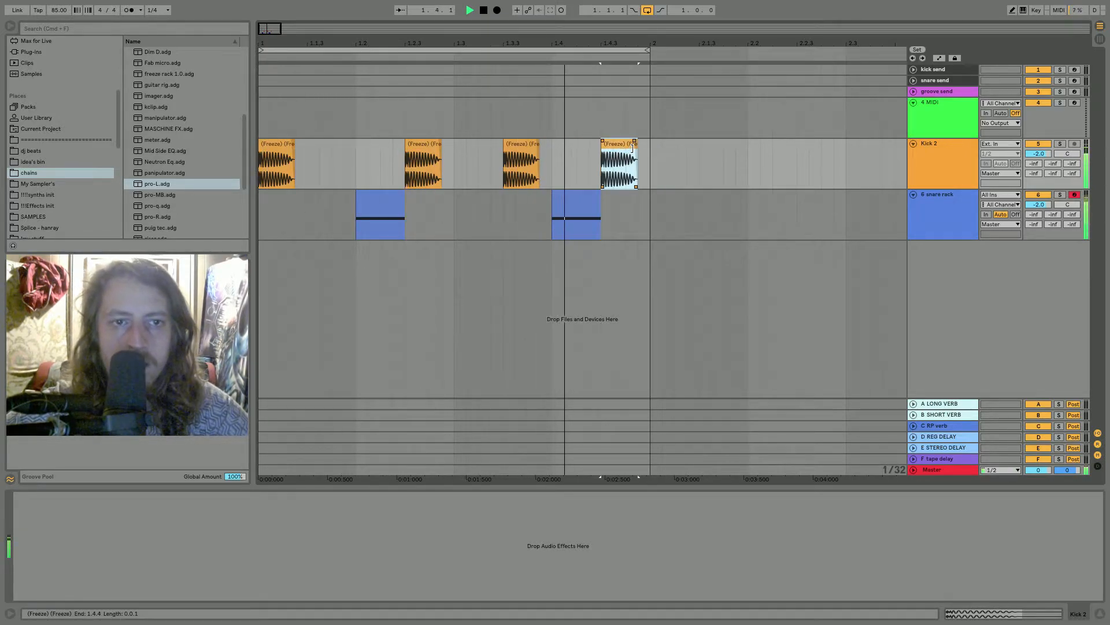
key(space)
key(Delete)
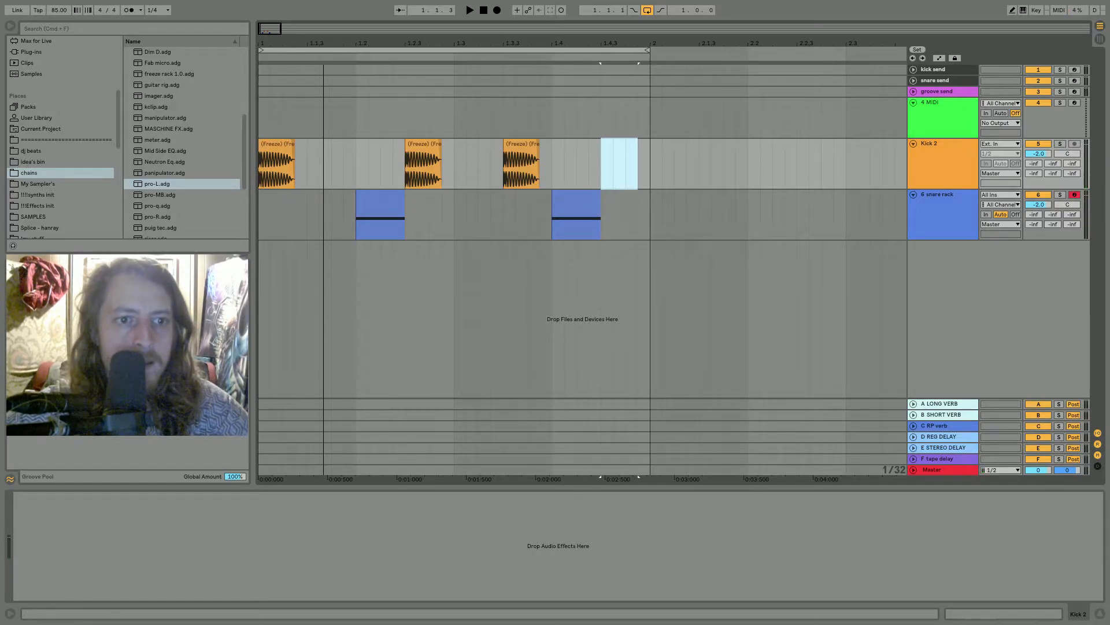
Step: Place the Hanray Funky Swing clip at 1.1.1 on the 4 MIDI track and duplicate it to 1.3.1
drag(312, 141, 259, 111)
key(super+d)
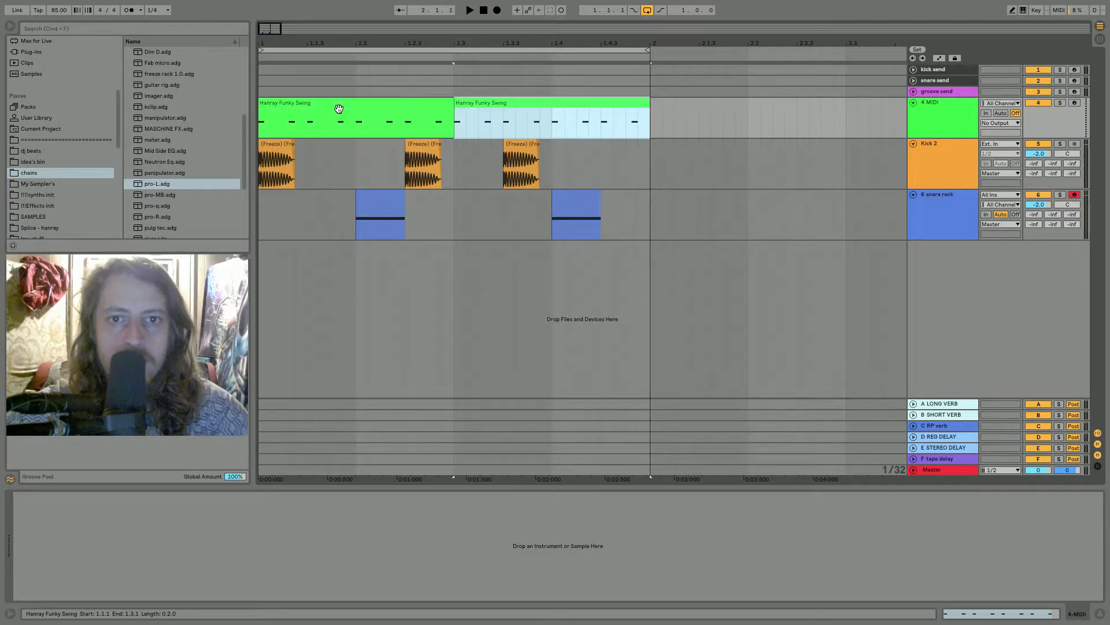
click(359, 100)
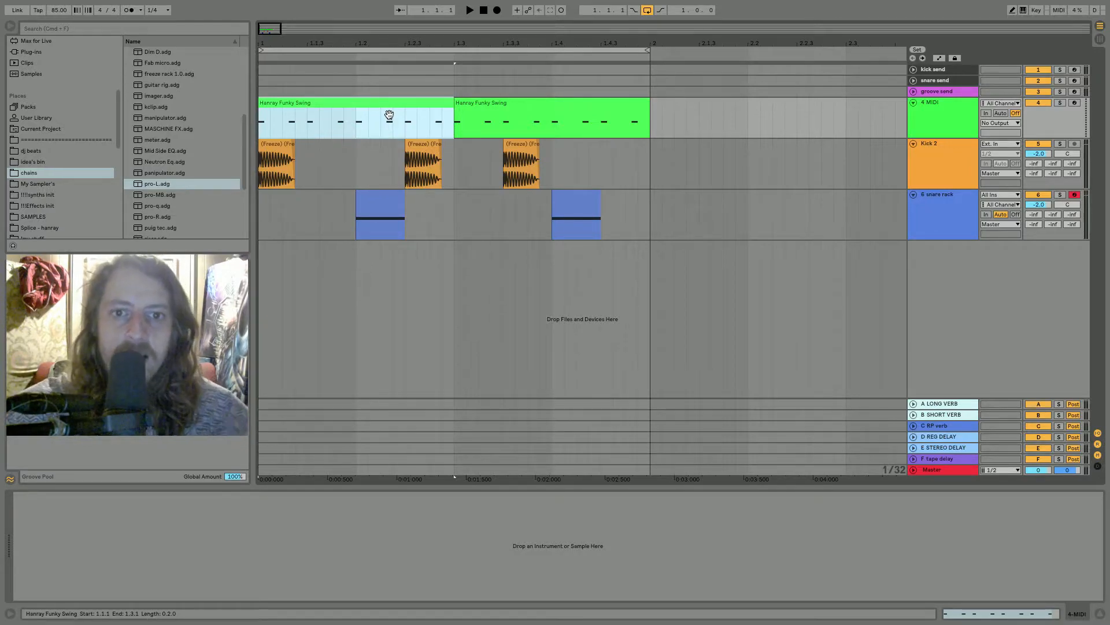
click(523, 155)
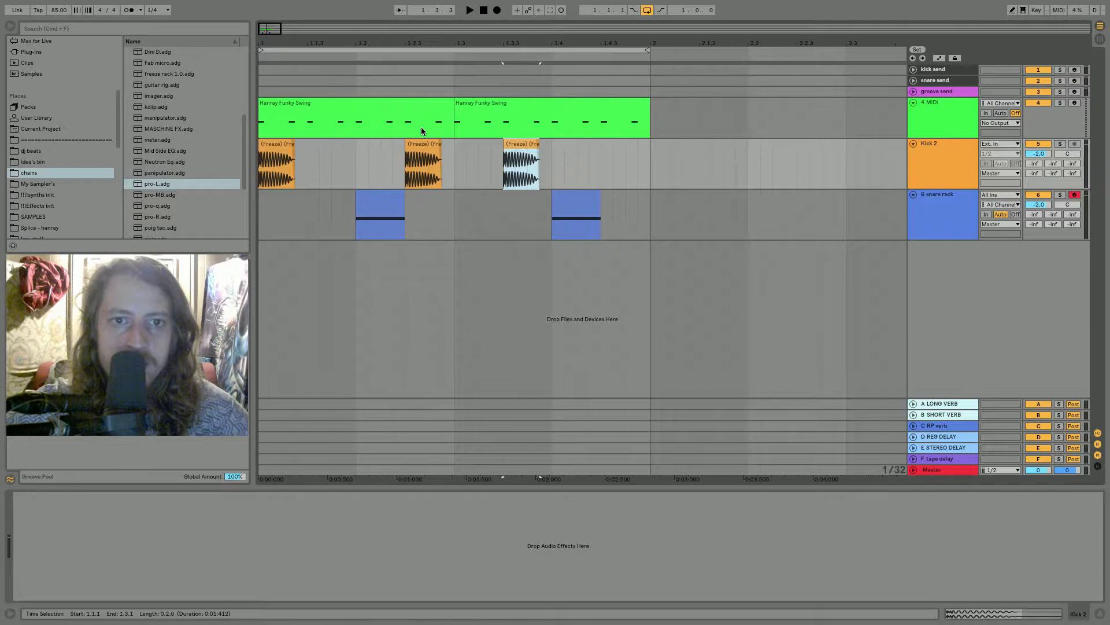
Step: Copy the kick clip to 1.4.4 and align its start with the last note of the Hanray Funky Swing clip
click(274, 156)
drag(520, 155, 650, 155)
drag(640, 29, 640, 7)
drag(264, 42, 265, 42)
drag(553, 39, 554, 78)
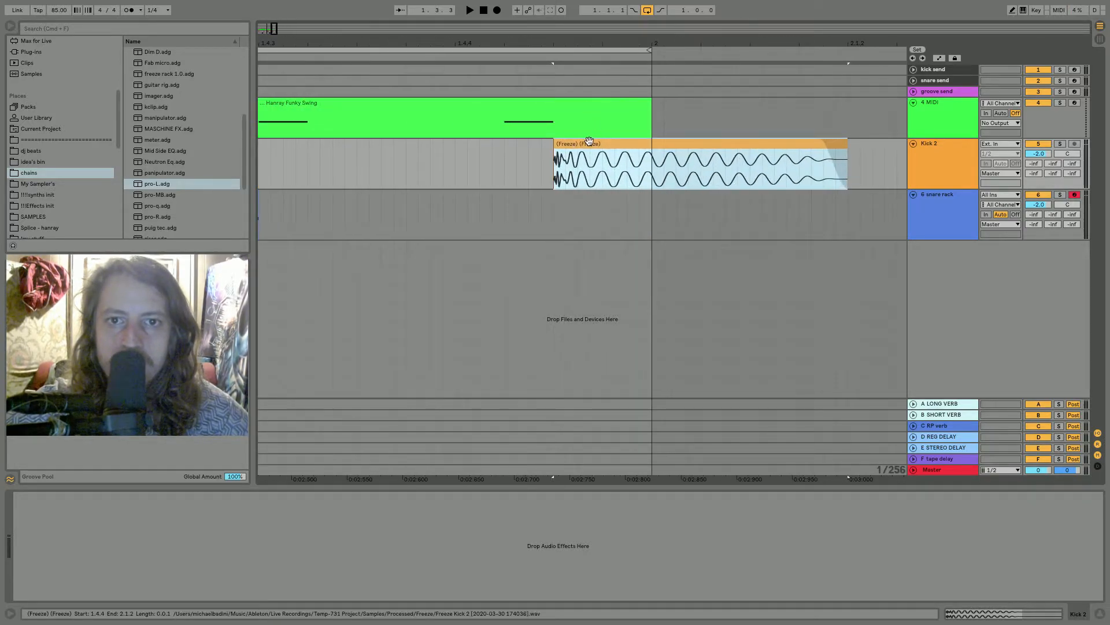
drag(588, 143, 538, 149)
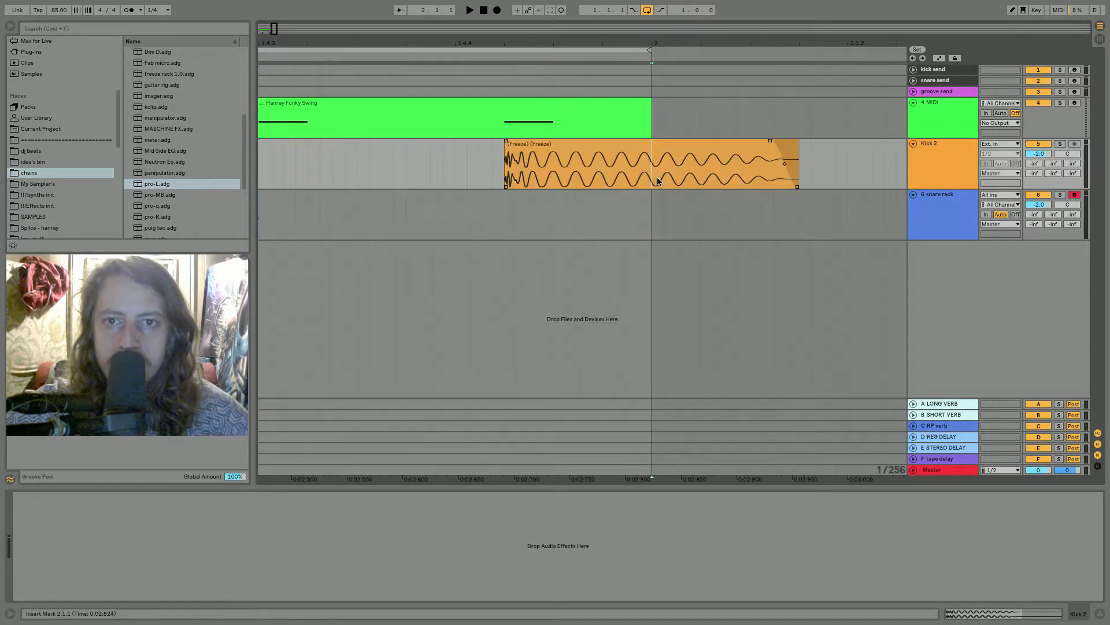
Step: Split the last kick clip at 2.1.1, fade out its first part, and delete the remainder beyond the bar
click(633, 149)
key(space)
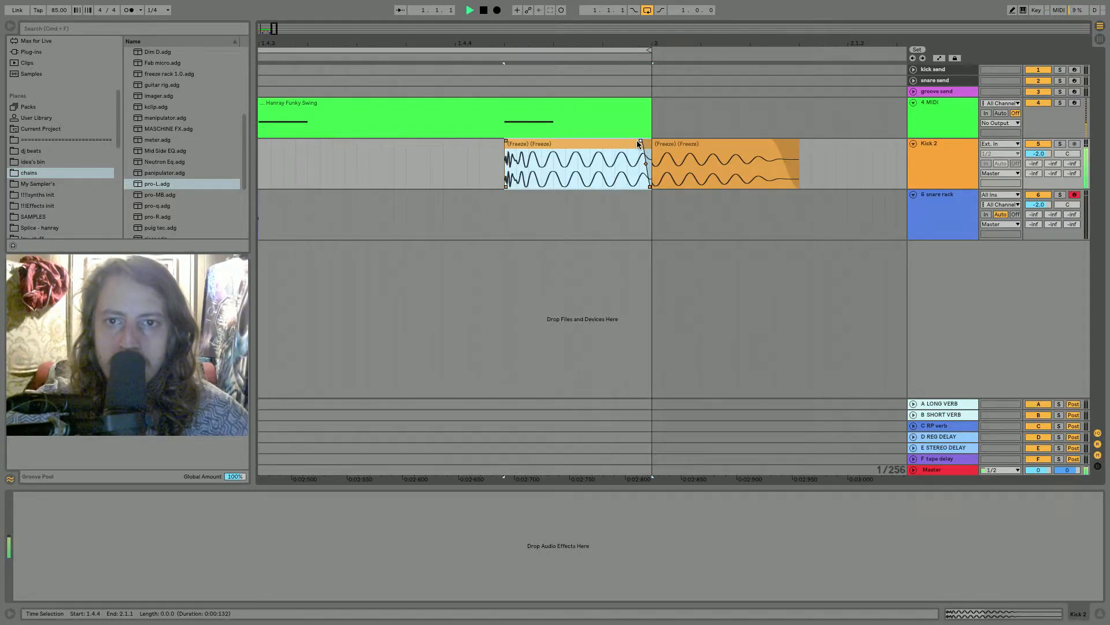
key(space)
click(674, 148)
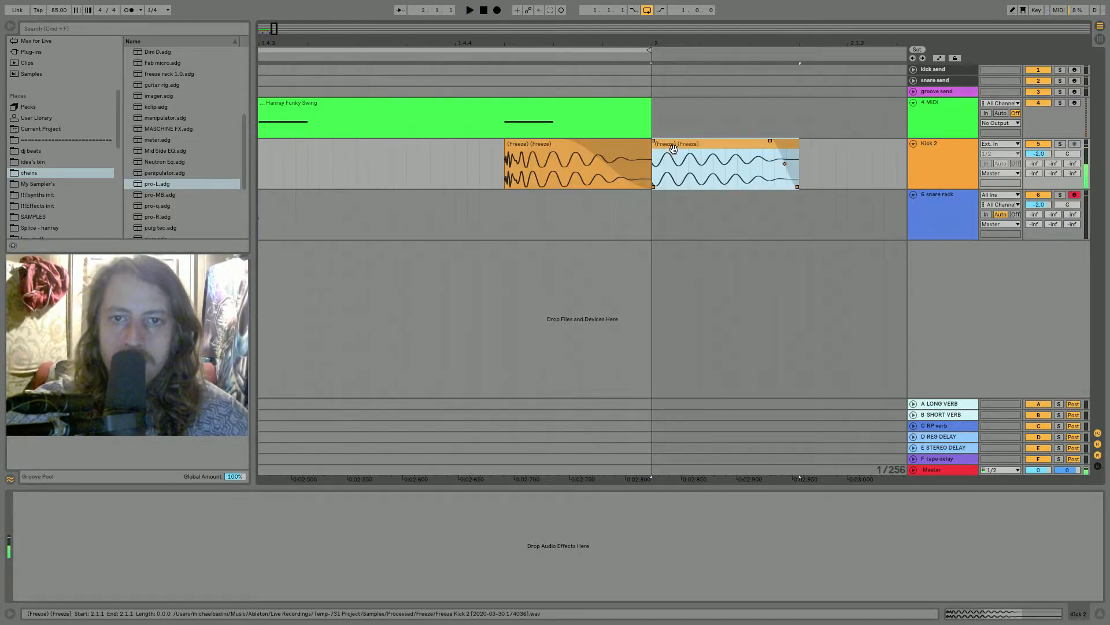
key(Delete)
Step: Play the loop and try a short fade-in on the last kick clip
click(577, 101)
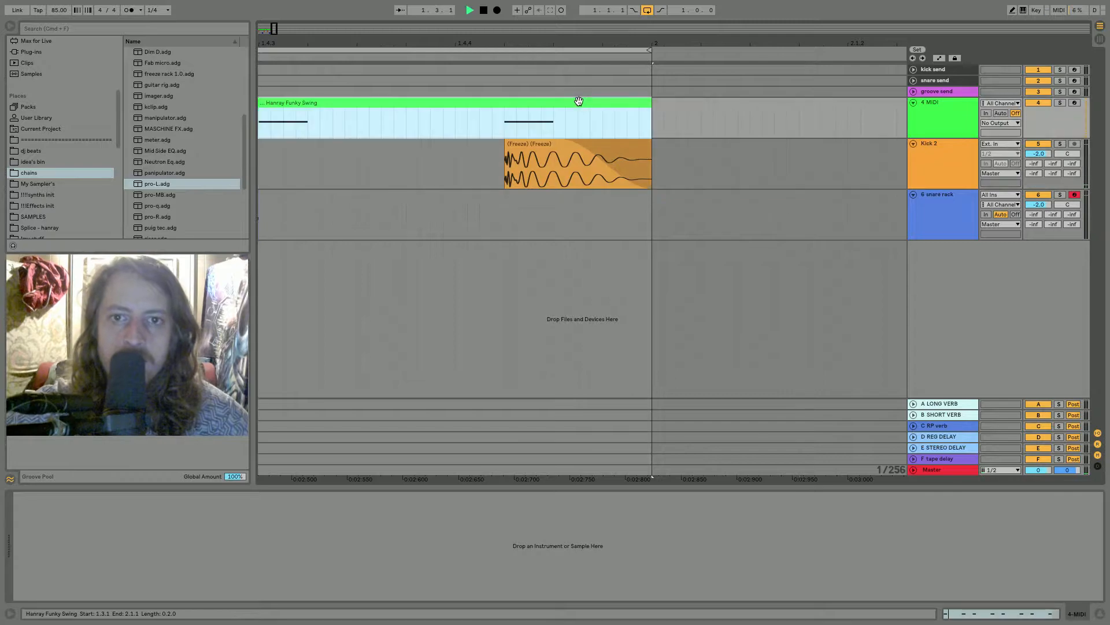
key(space)
drag(576, 44, 577, 23)
click(383, 105)
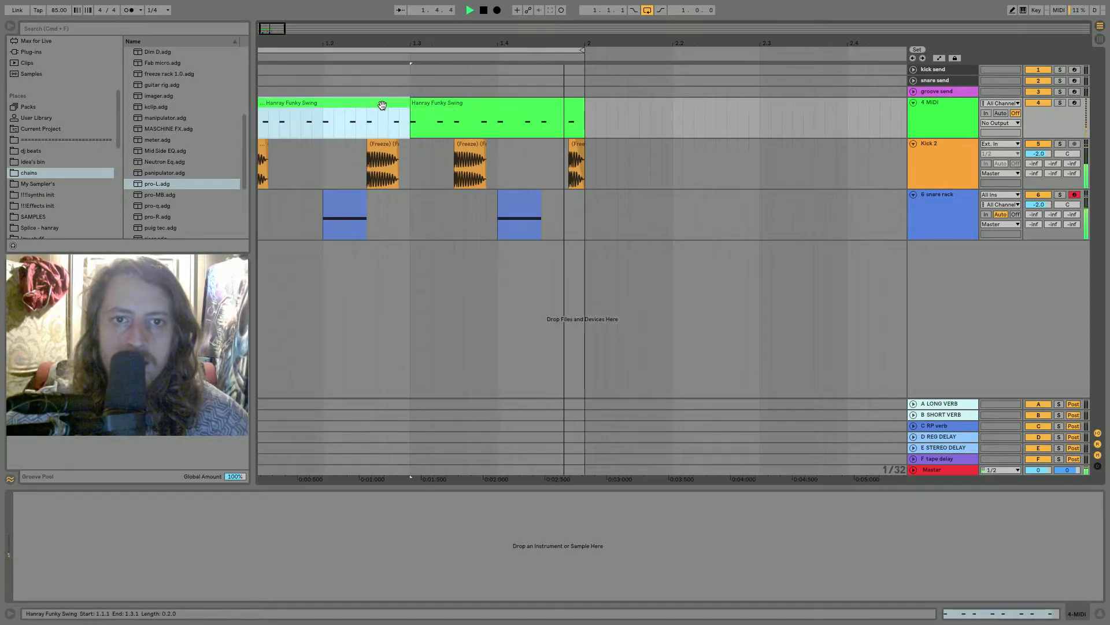
click(577, 165)
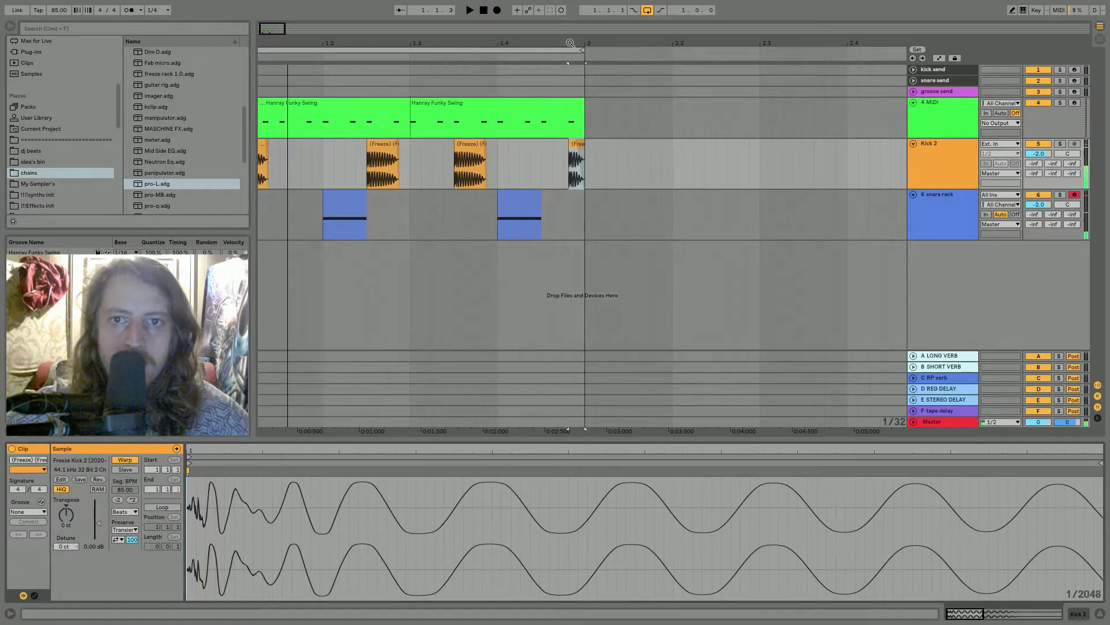
drag(570, 42, 569, 43)
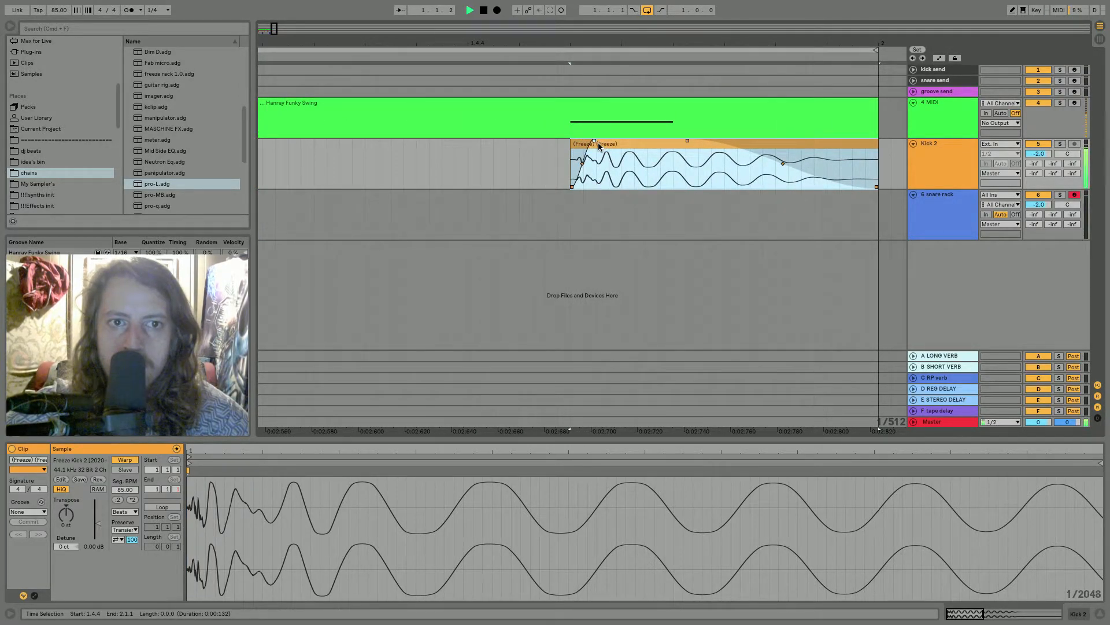
drag(576, 45, 261, 44)
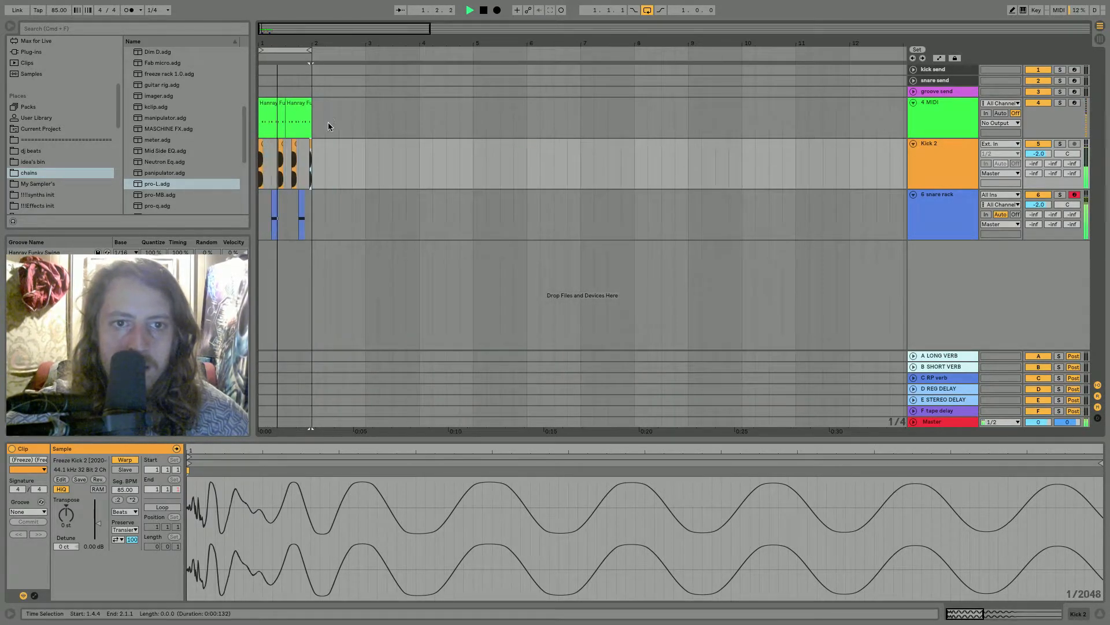
Step: Delete the trimmed kick clip at the end of bar 1 and listen to the loop
click(311, 148)
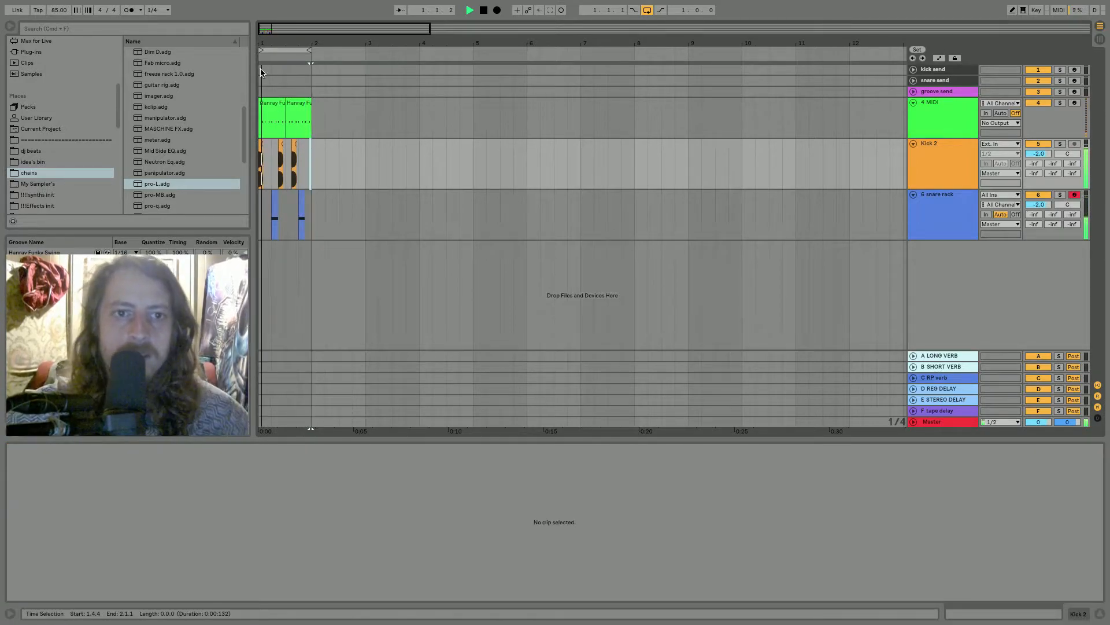
drag(264, 42, 264, 83)
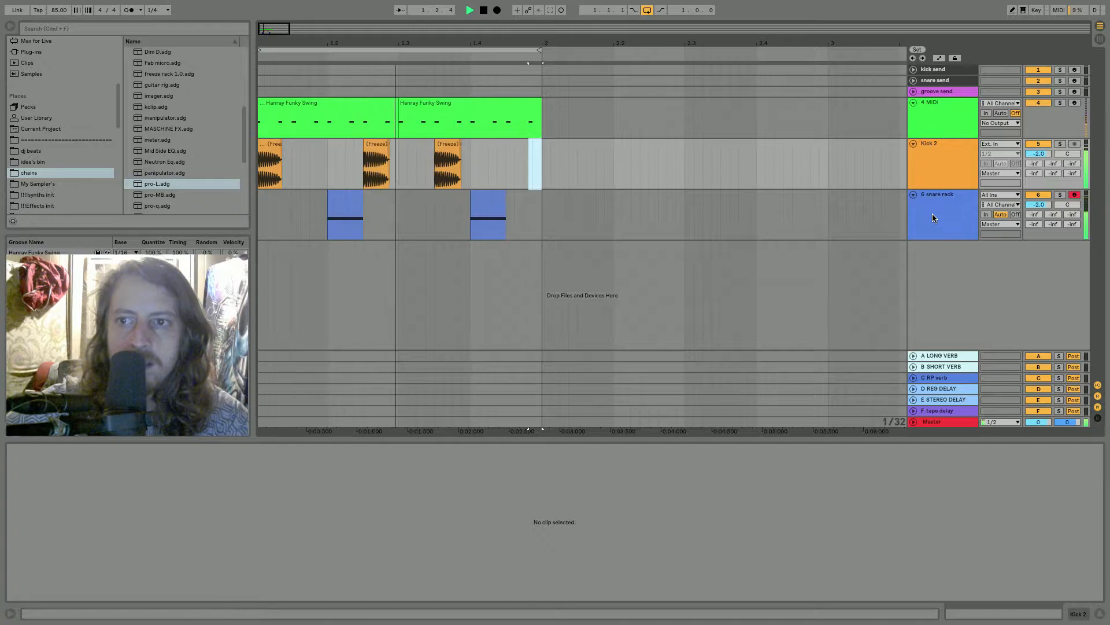
key(space)
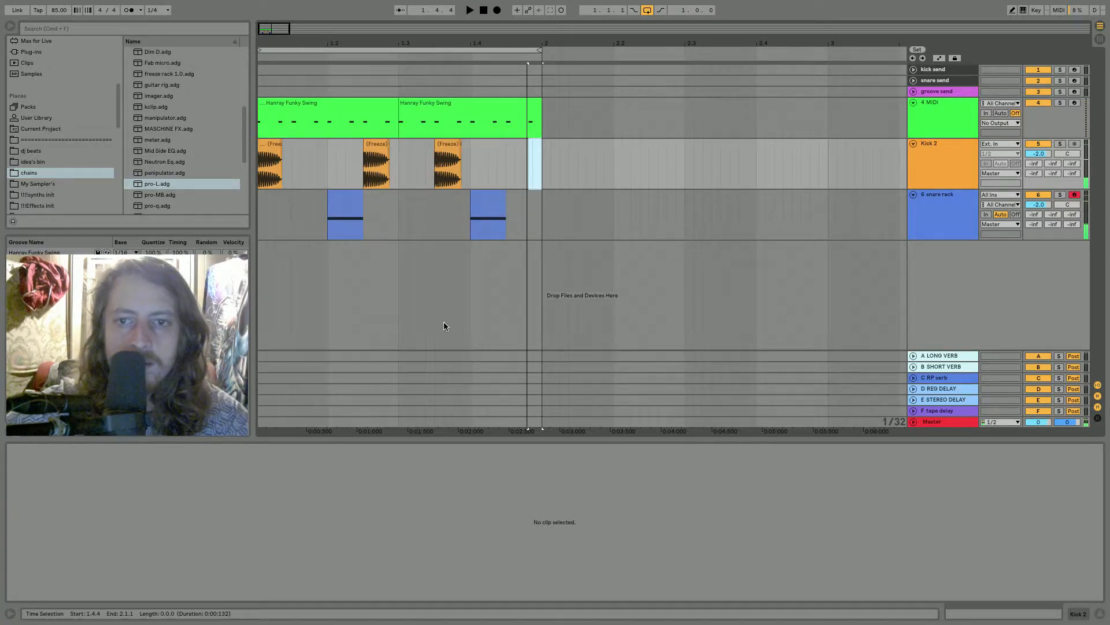
Step: Insert a MIDI track below the snare rack and create an empty clip from 1.1.1 to 2.1.1 on it
click(943, 194)
right_click(943, 194)
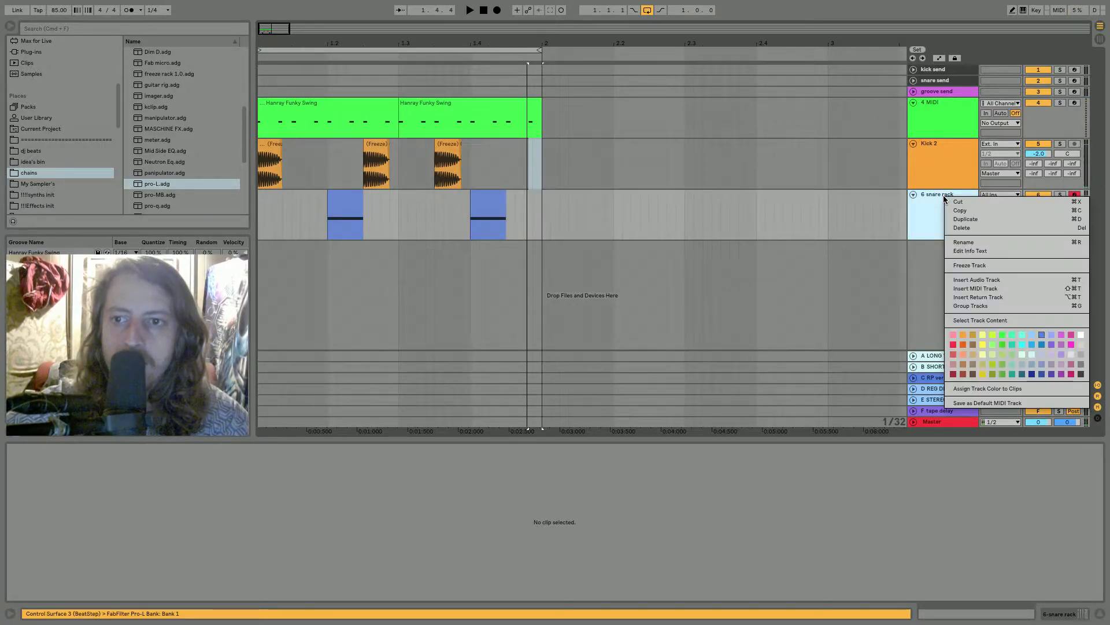
click(969, 288)
drag(542, 267, 258, 268)
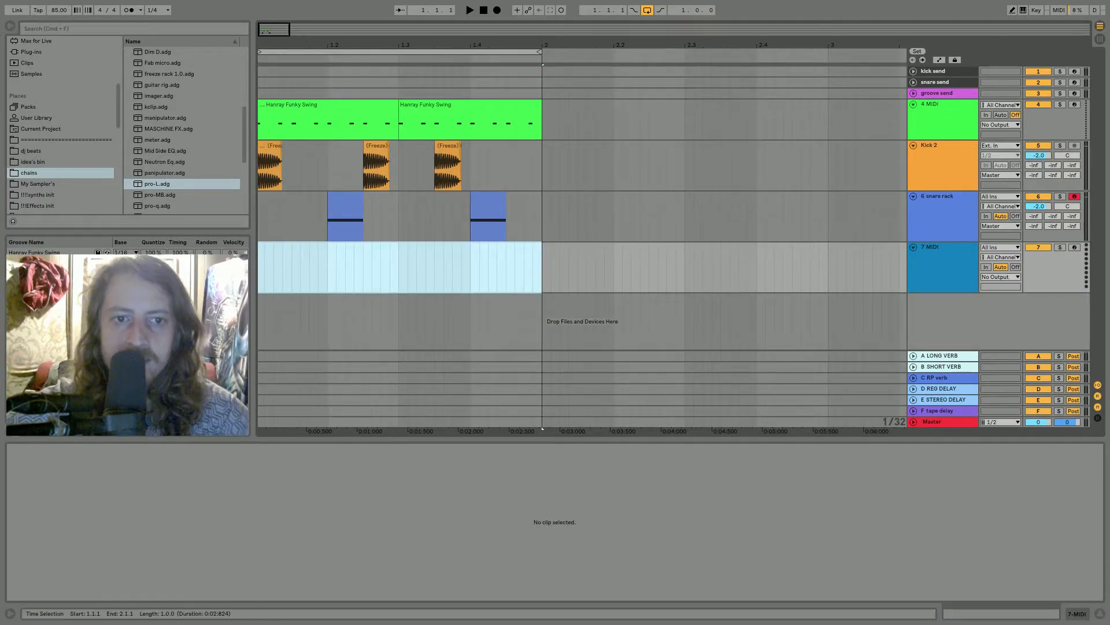
key(super+shift+m)
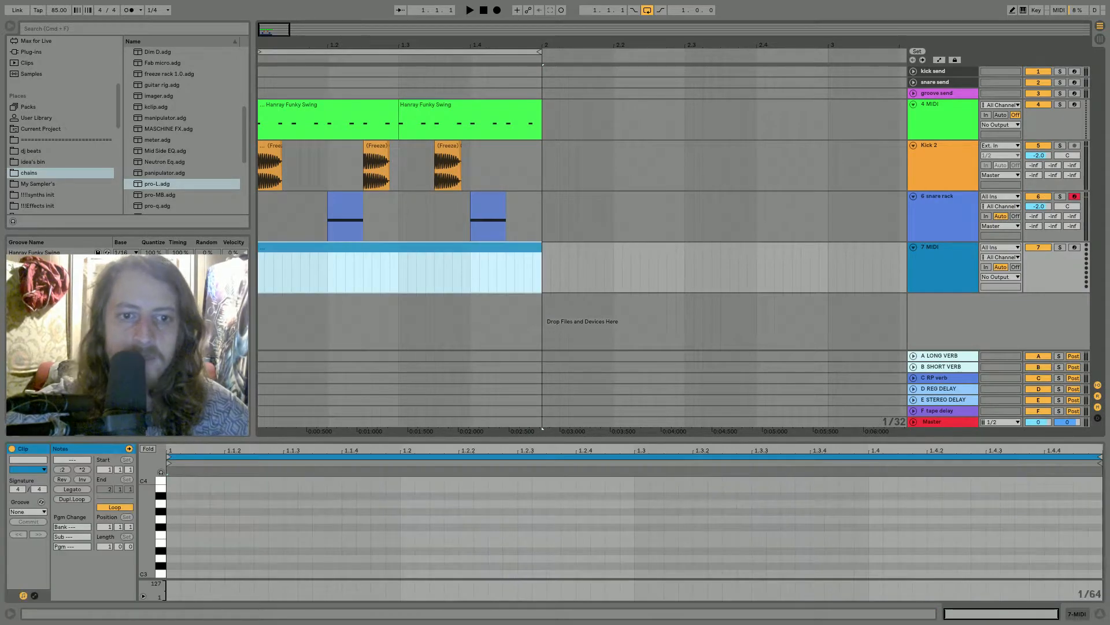
Step: Draw short G3 notes on the four sixteenths of beat 1 and duplicate them to fill the whole bar
click(172, 522)
double_click(174, 518)
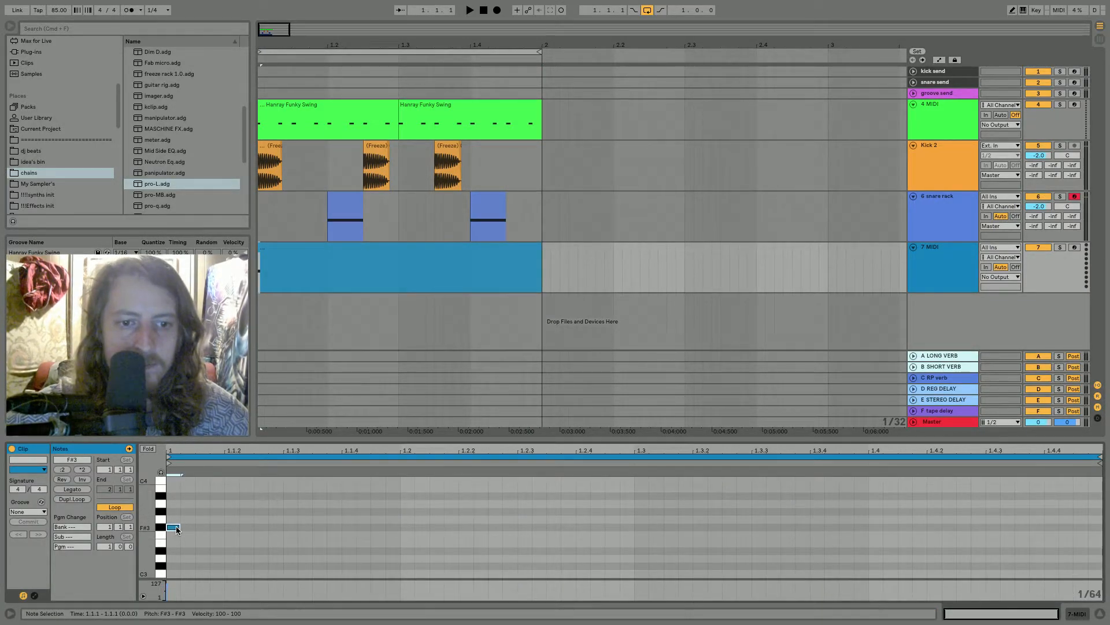
double_click(232, 518)
double_click(290, 519)
double_click(349, 519)
drag(401, 523, 47, 468)
key(super+d)
key(super+d)
key(super+d)
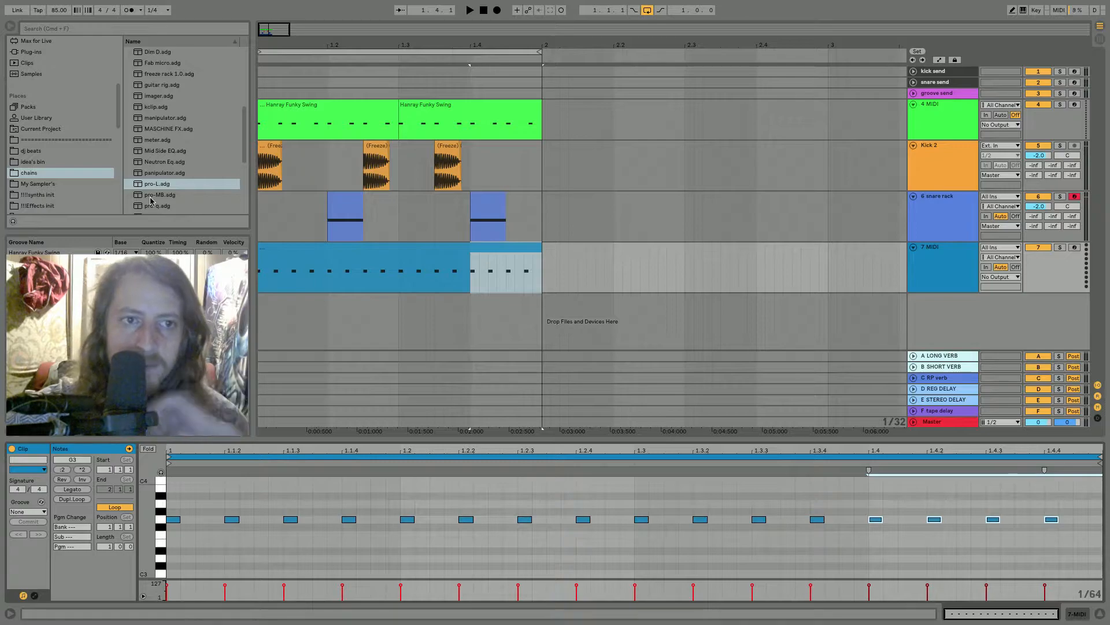
Step: Load the Operator instrument onto the new MIDI track and set its oscillator waveform to Noise White
click(44, 195)
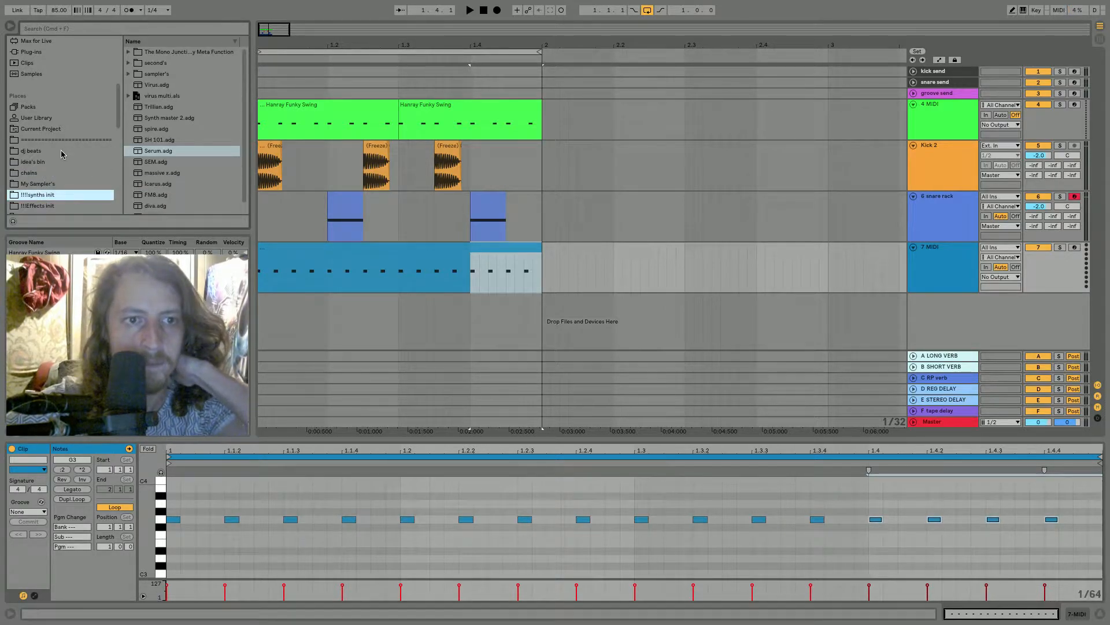
scroll(62, 154, down, 5)
scroll(48, 135, up, 8)
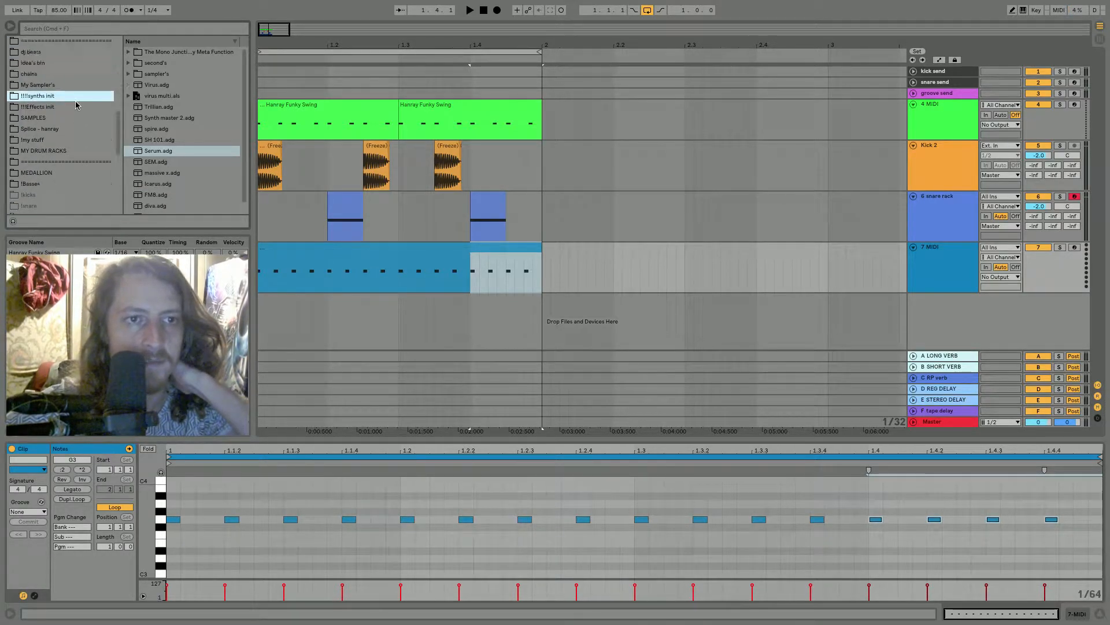
click(35, 173)
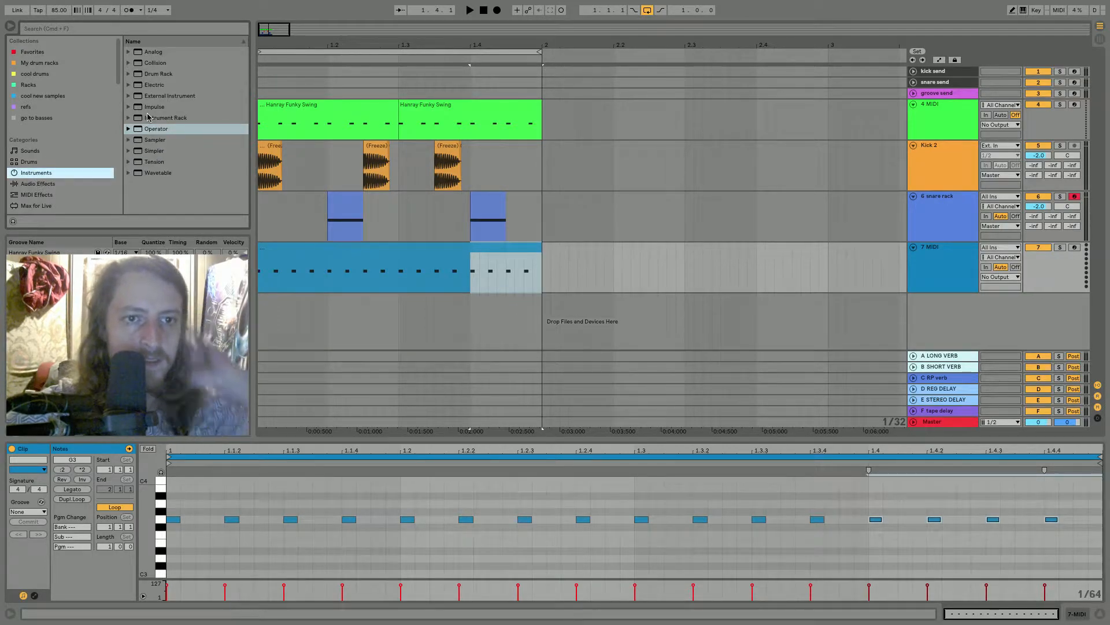
drag(155, 128, 202, 144)
drag(376, 277, 374, 271)
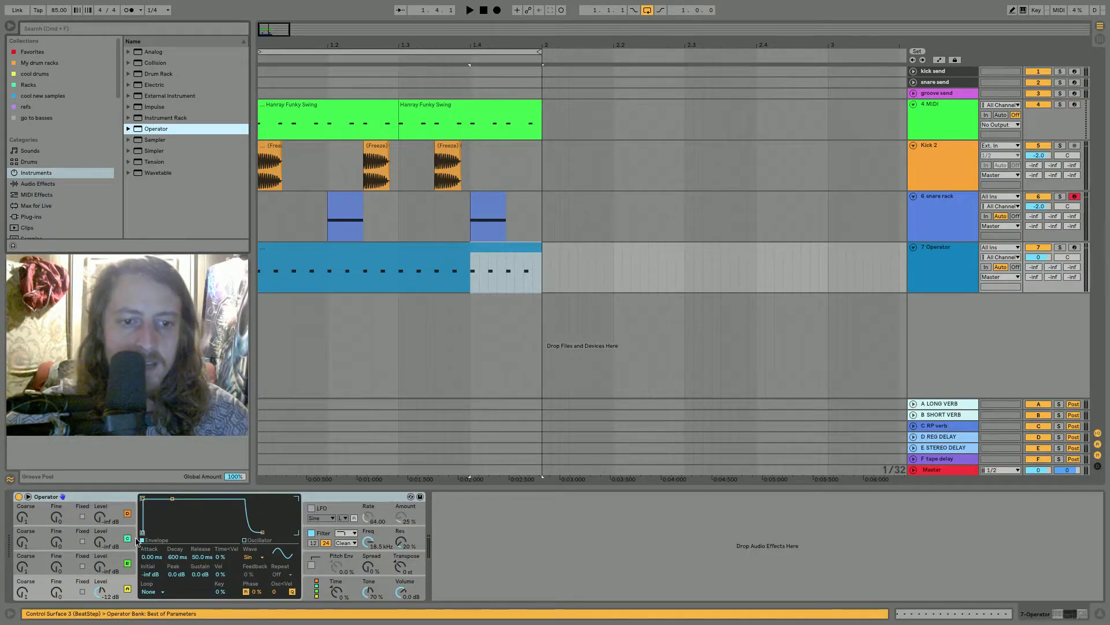
click(251, 557)
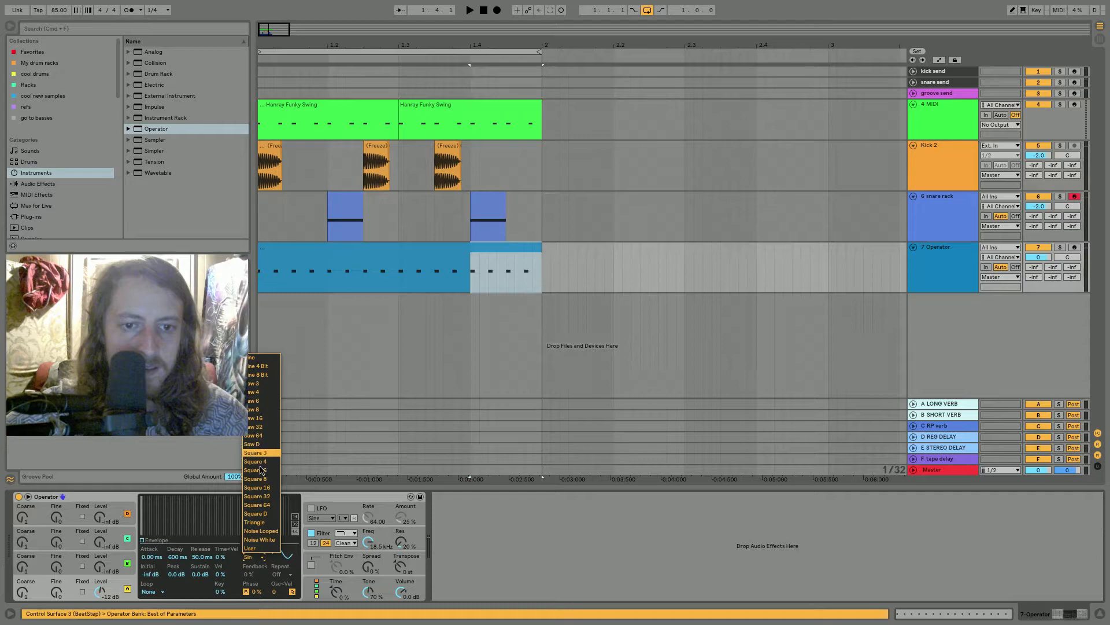
click(260, 539)
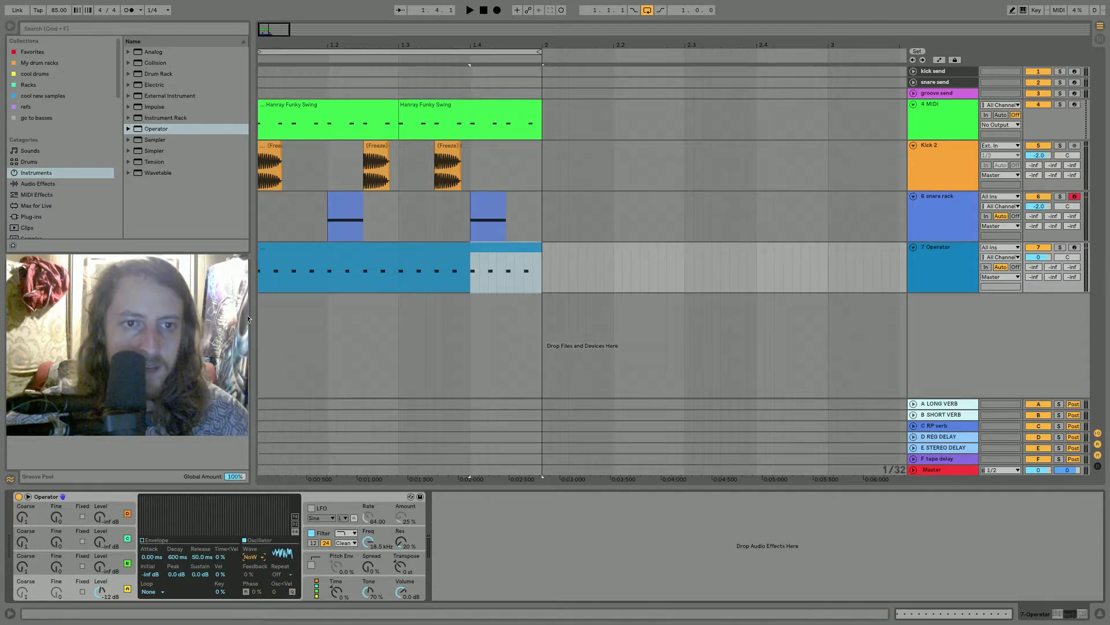
Step: Apply the Hanray Funky Swing groove to the sixteenth-note clip, solo the Operator track and set its volume to -9.3 dB
double_click(289, 249)
click(31, 512)
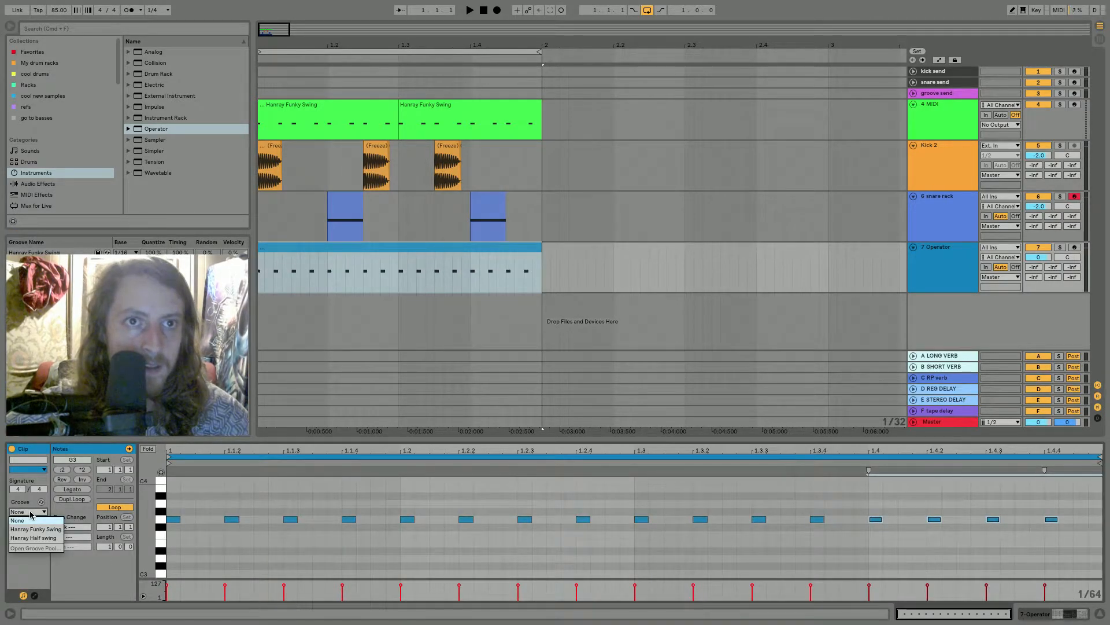
click(36, 529)
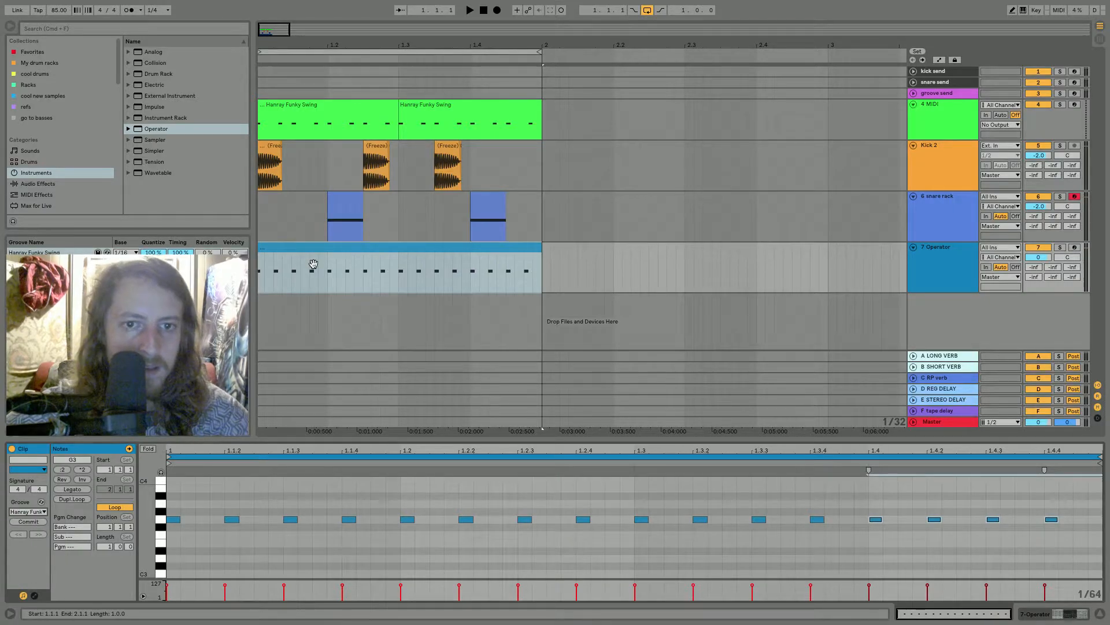
key(space)
click(1060, 248)
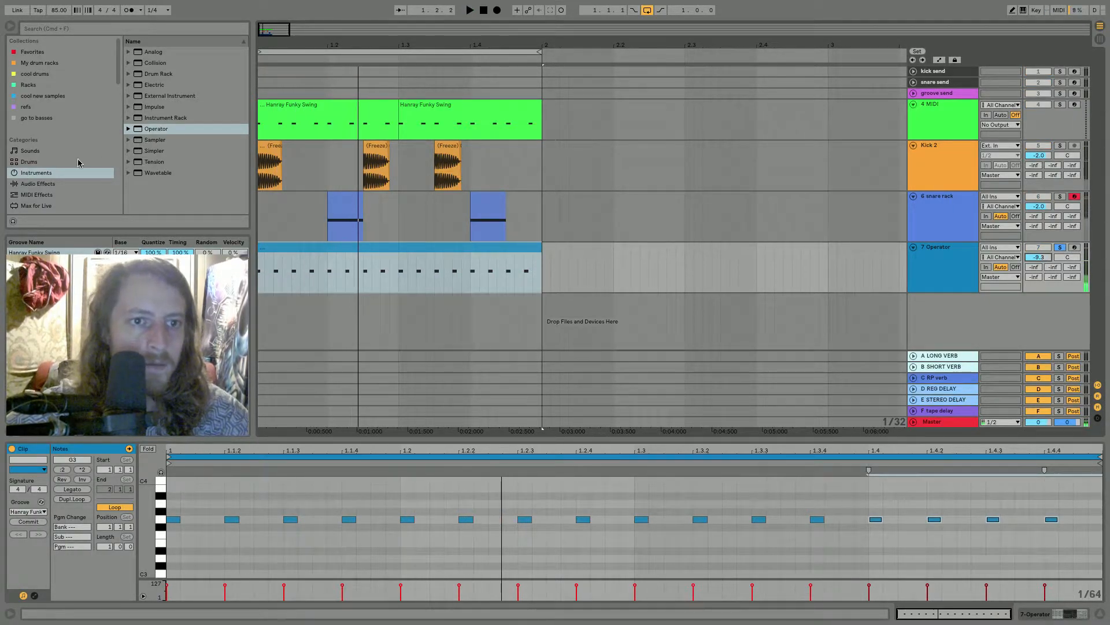
Step: Add EQ Eight after Operator and set its first band to a low-cut filter at about 964 Hz during playback
click(42, 183)
drag(152, 131, 292, 271)
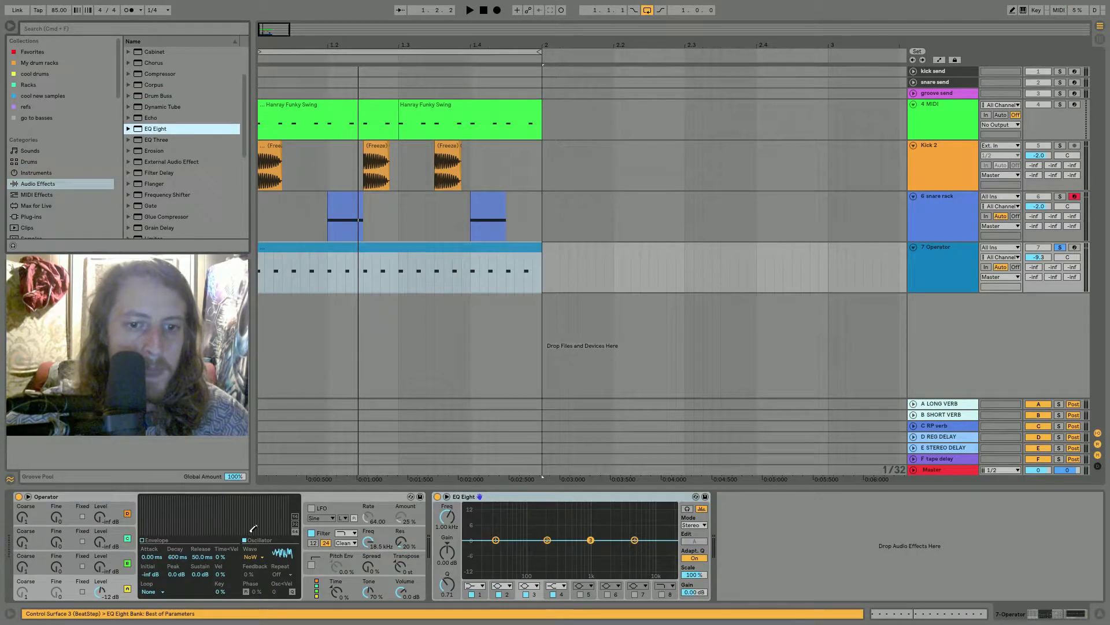
click(472, 586)
click(473, 525)
key(space)
drag(446, 518, 446, 468)
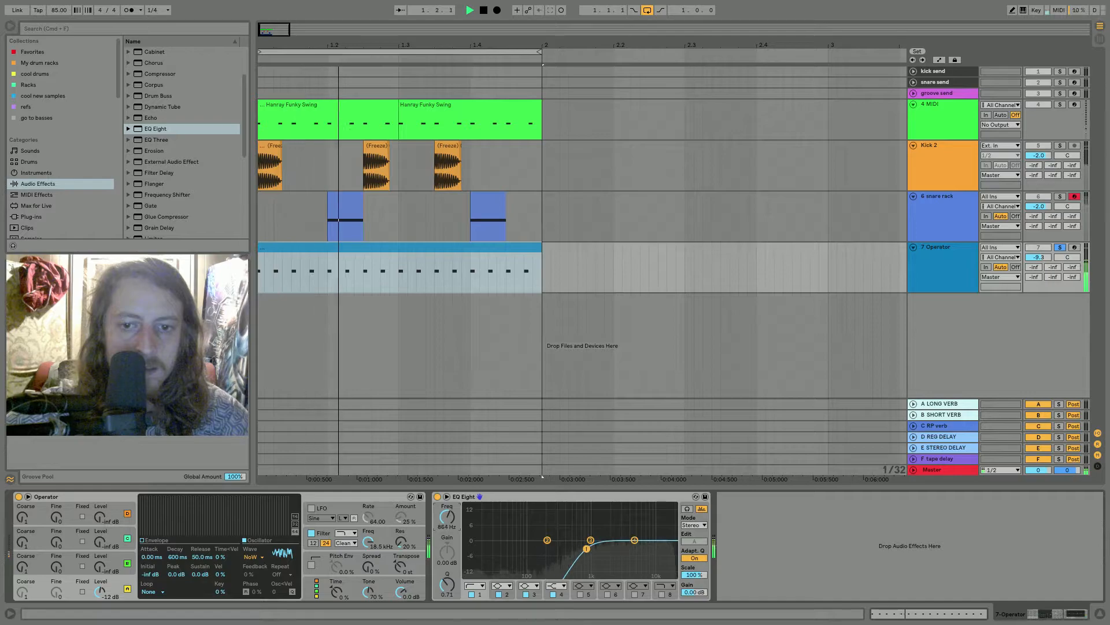
Step: Set the hi-hat Operator's volume to -6.7 dB and its oscillator envelope release to 245 ms, and unsolo the track
drag(401, 591, 401, 609)
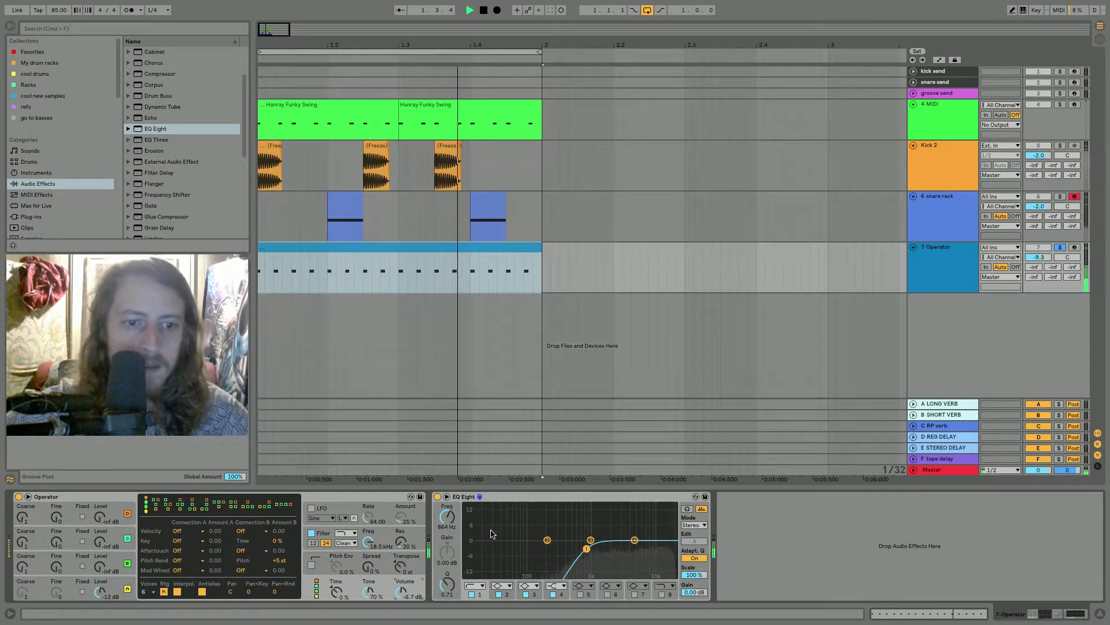
click(100, 591)
mouse_move(197, 559)
mouse_down()
mouse_move(197, 538)
mouse_move(201, 559)
mouse_up()
click(1060, 247)
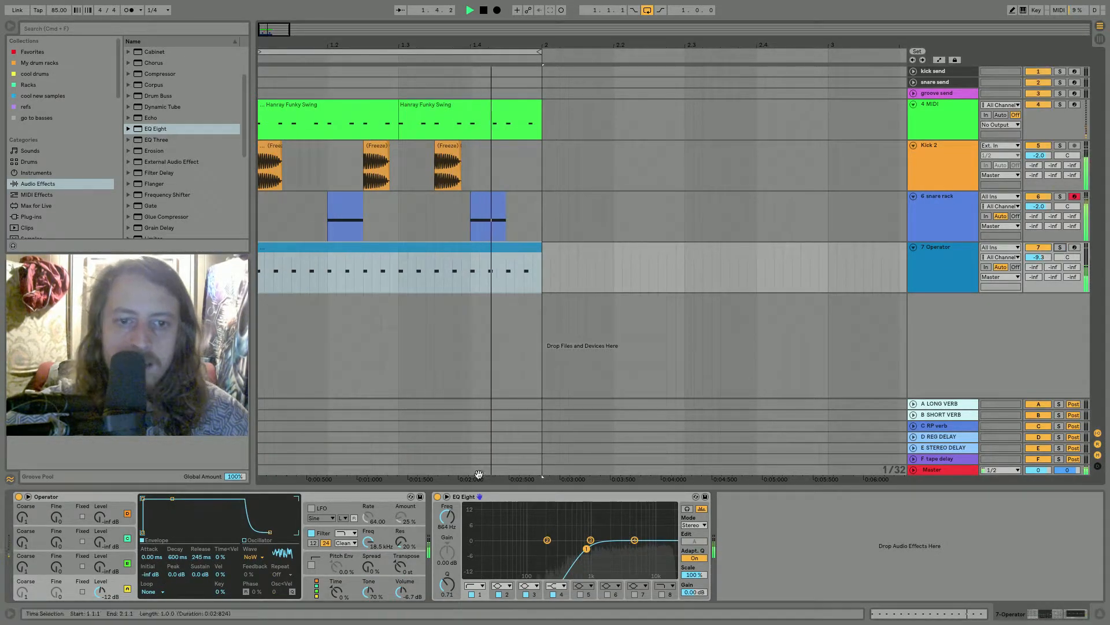
Step: Shorten all the sixteenth notes in the Operator track's hi-hat clip
double_click(473, 255)
click(382, 489)
key(ctrl+a)
drag(344, 519, 348, 519)
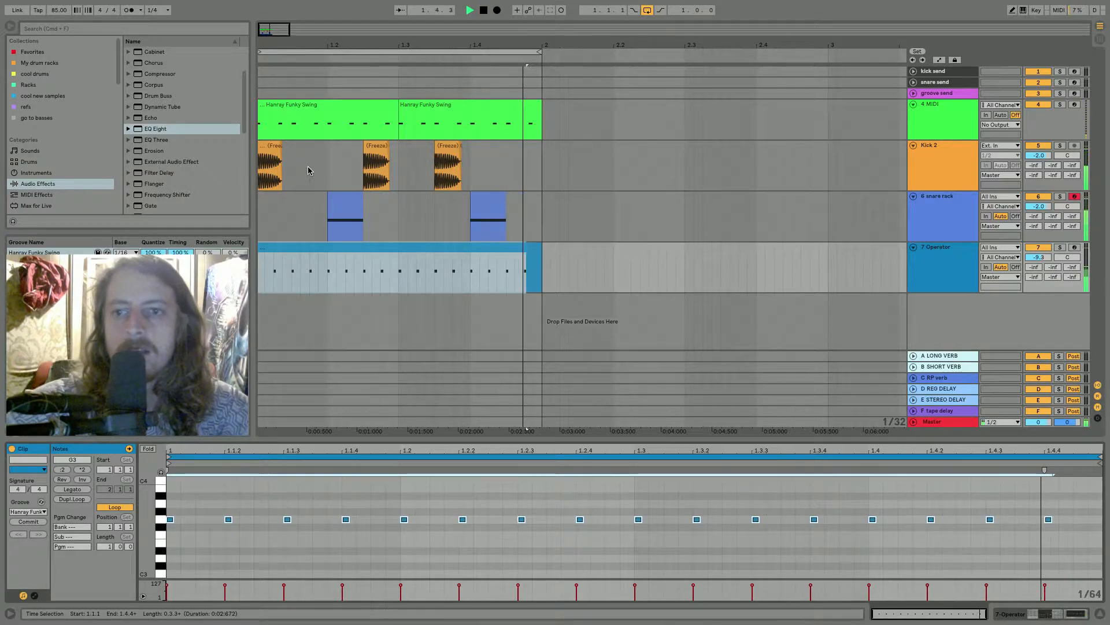
Step: Try the Noise Looped waveform on the hi-hat Operator's oscillator and set it back to Noise White
double_click(962, 271)
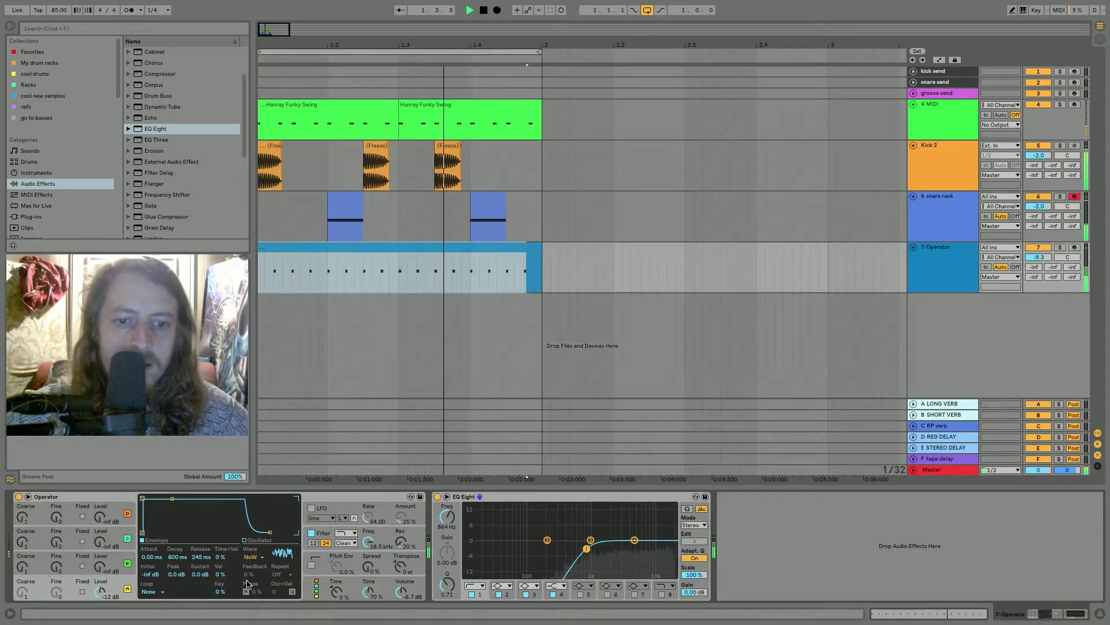
click(251, 556)
click(268, 529)
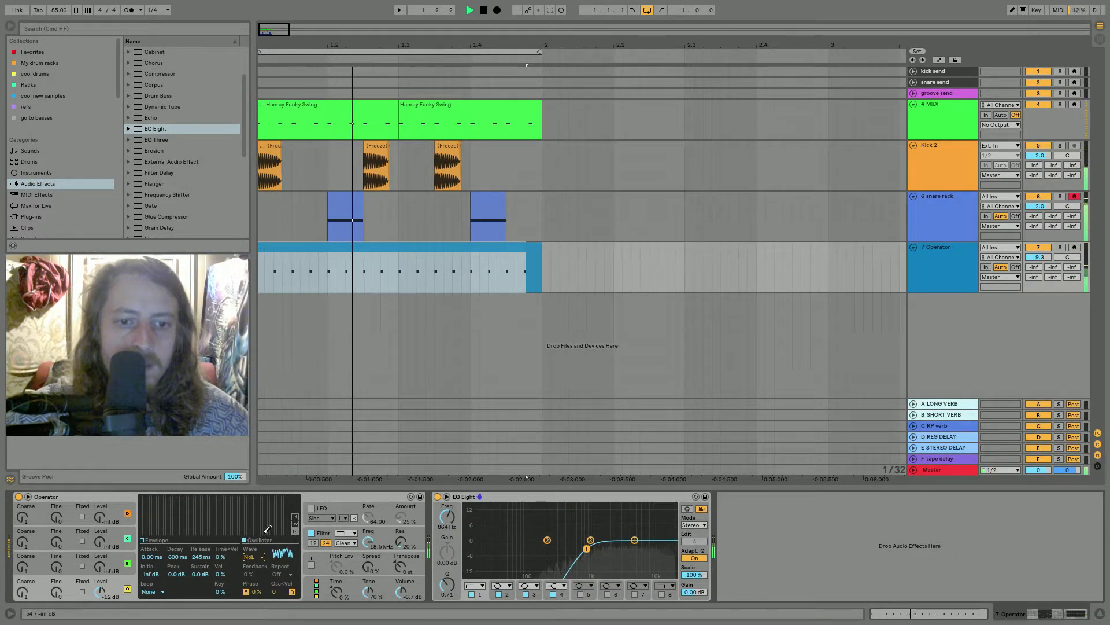
click(258, 556)
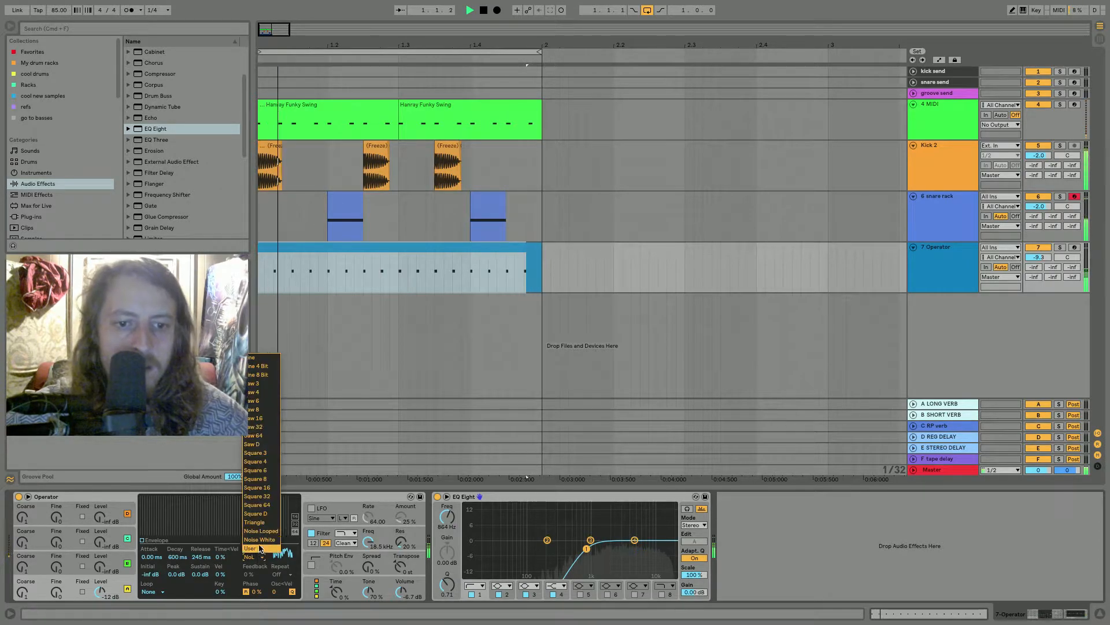
click(259, 556)
click(260, 557)
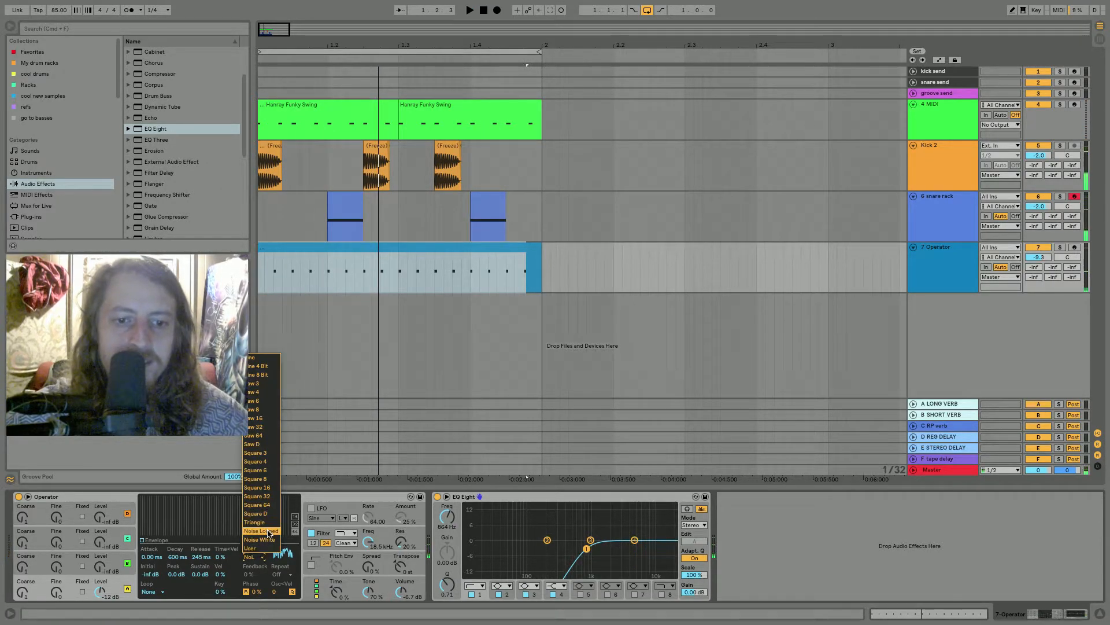
click(268, 540)
Step: Set the hi-hat Operator's volume to -6.4 dB during playback
key(space)
drag(400, 591, 401, 598)
Step: In the snare rack, set the noise chain's volume to -13.7 dB and the tone chain's Operator decay to 274 ms
click(341, 206)
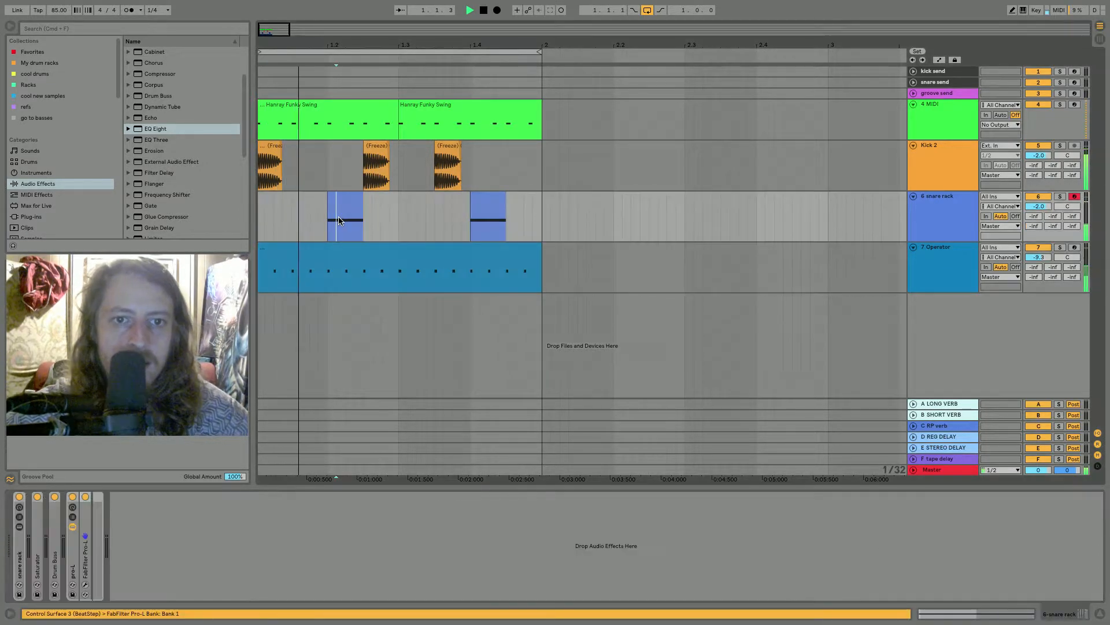
double_click(87, 529)
double_click(18, 552)
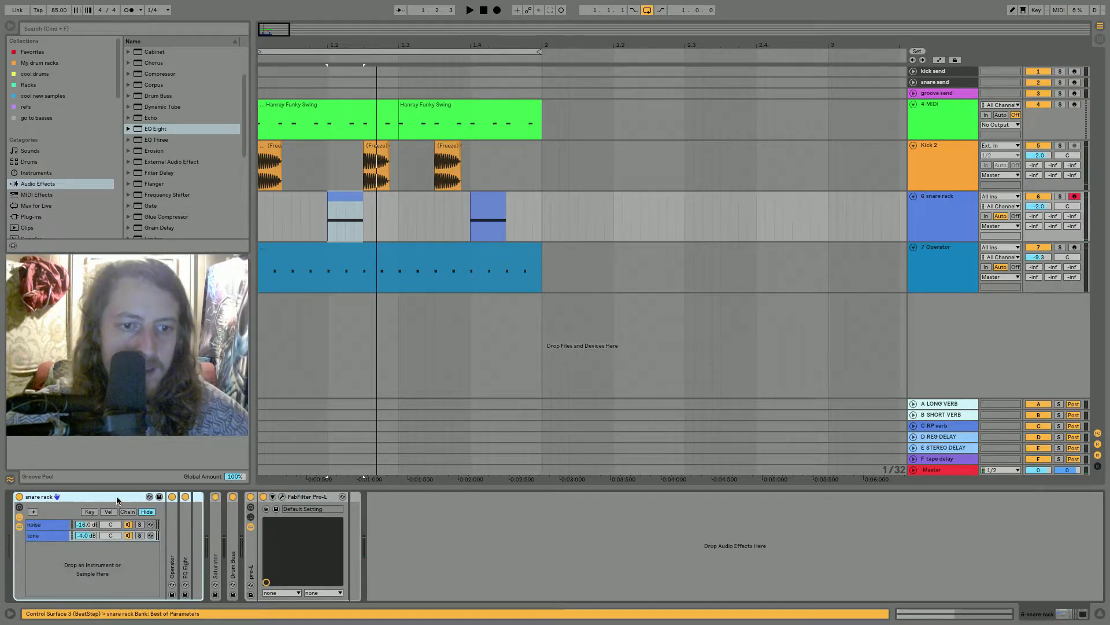
drag(82, 527, 81, 521)
key(space)
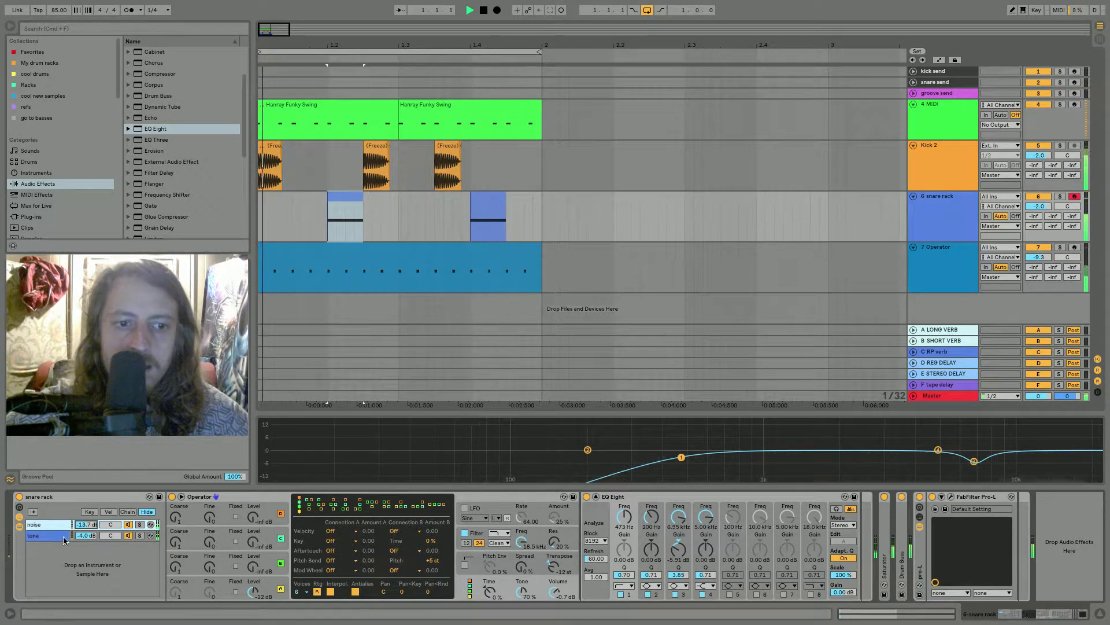
click(43, 539)
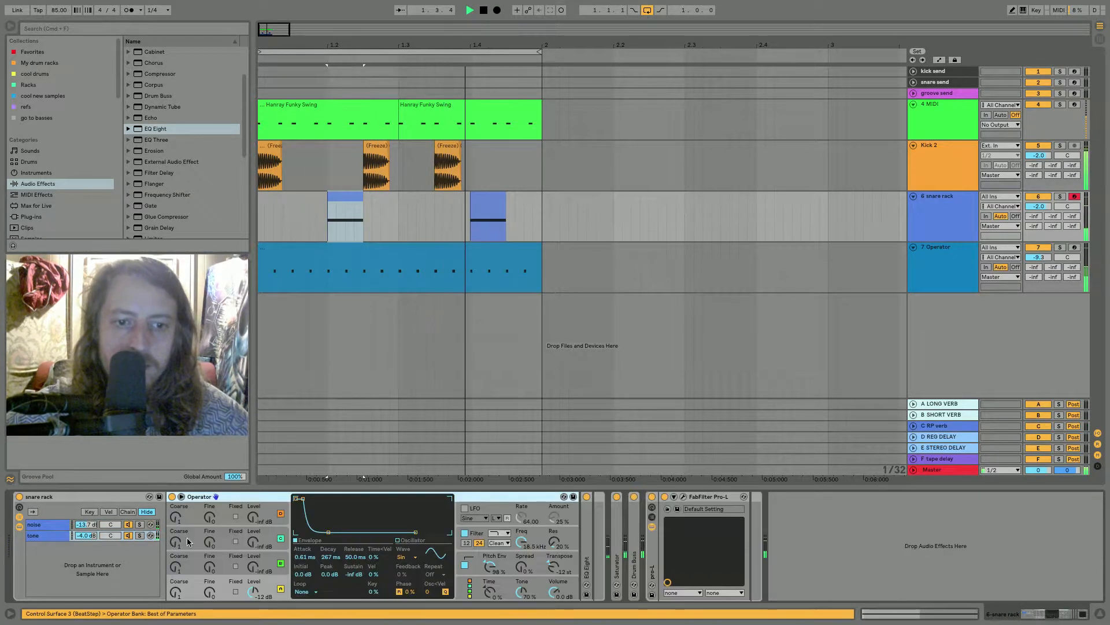
drag(331, 557, 331, 551)
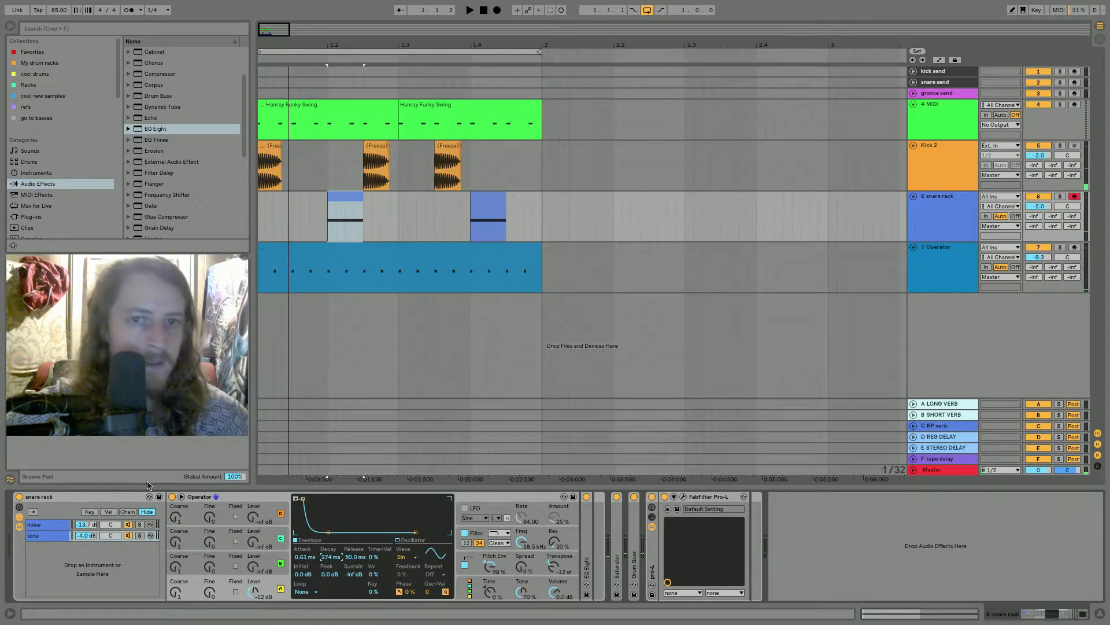
Step: Group the Kick 2 and snare rack tracks
shift+click(945, 174)
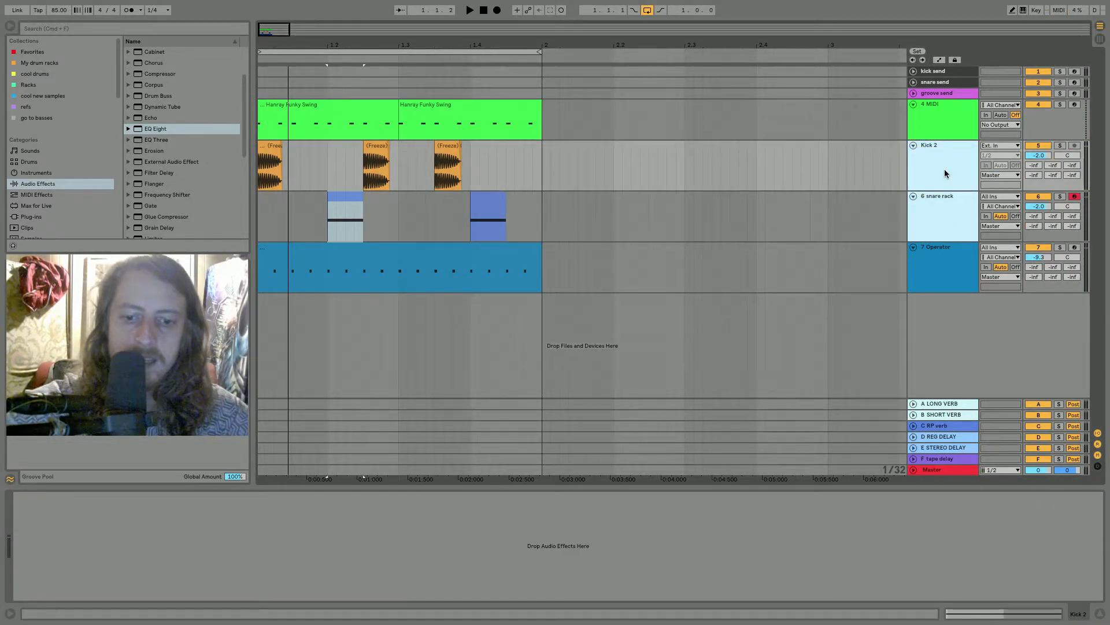
key(super+g)
click(259, 163)
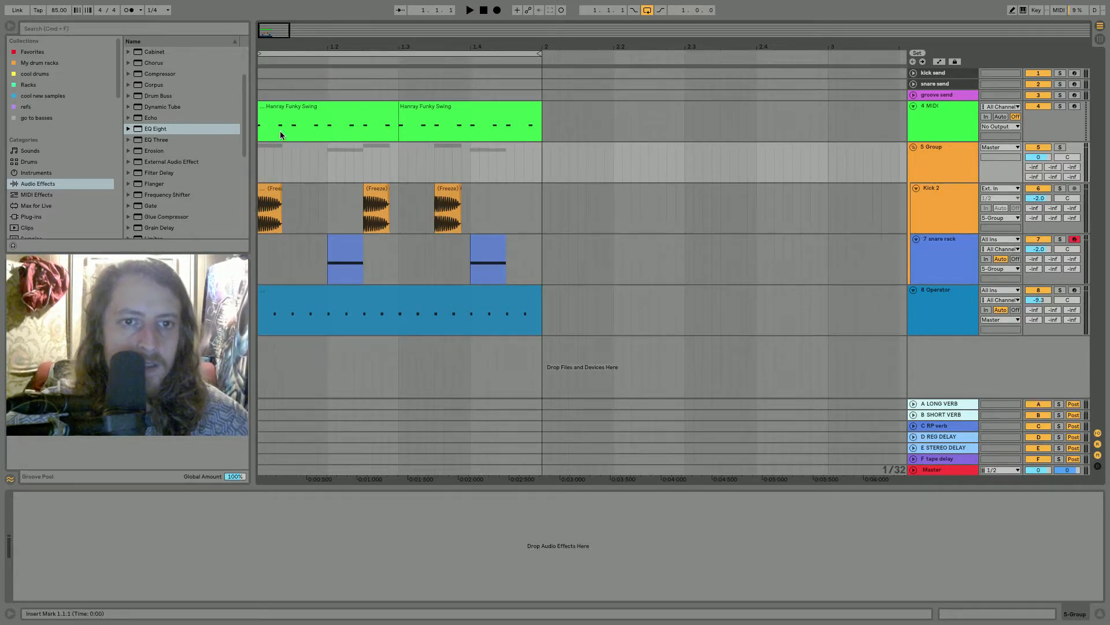
scroll(284, 44, left, 1)
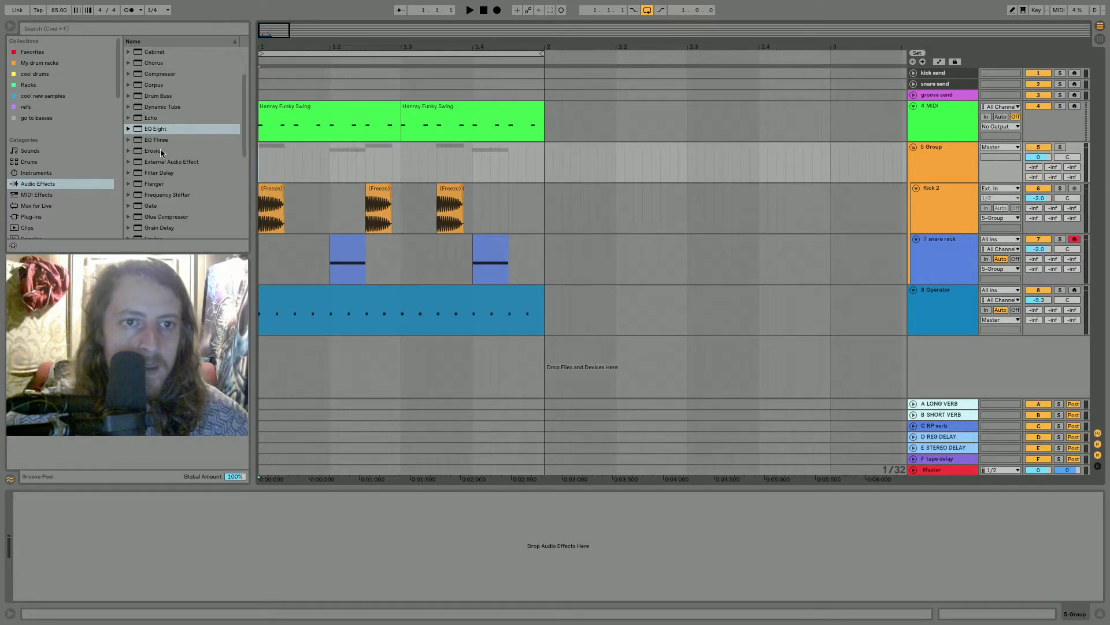
Step: Add a Glue Compressor to the kick and snare group and insert Drum Buss before it
scroll(161, 148, down, 3)
drag(161, 128, 430, 169)
scroll(230, 96, up, 5)
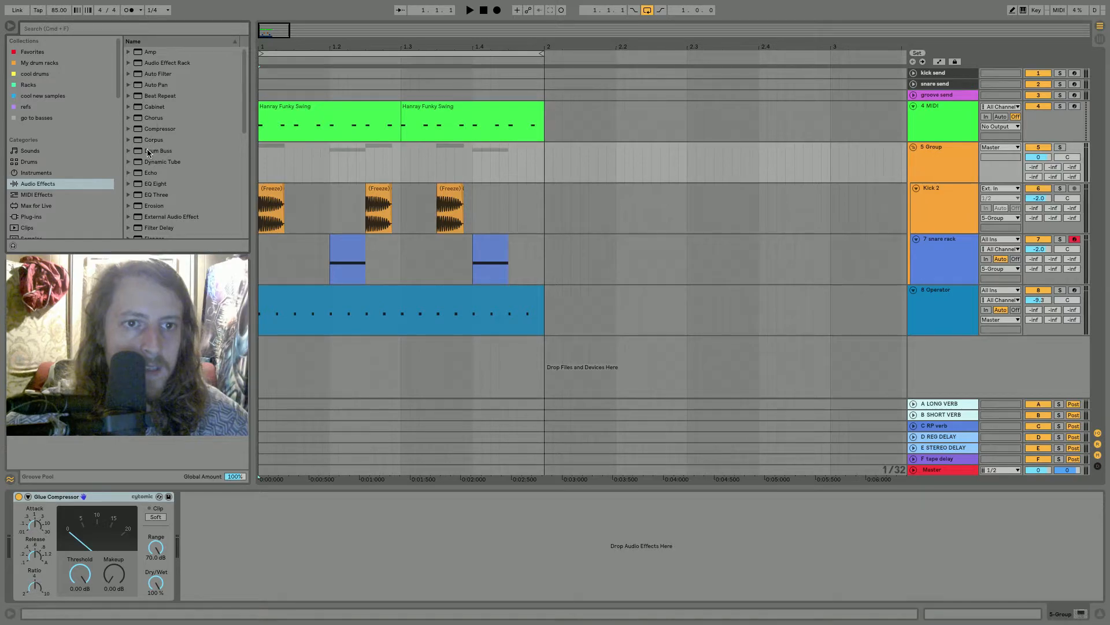
drag(53, 460, 23, 523)
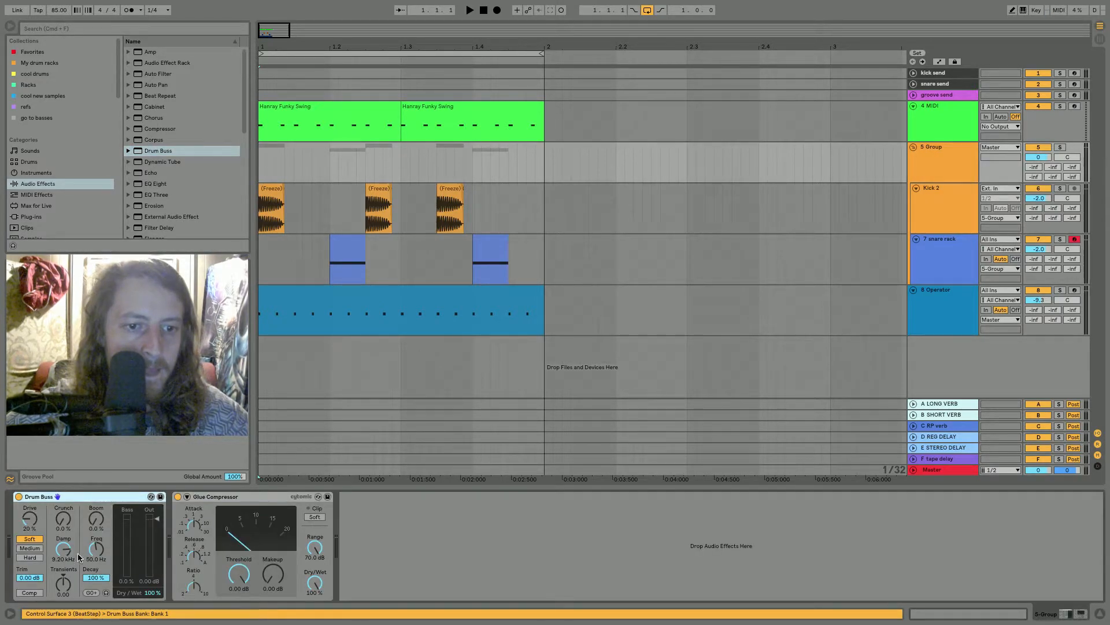
Step: Set the group's Drum Buss to 77% dry/wet and 5.6% drive while the loop plays
click(29, 519)
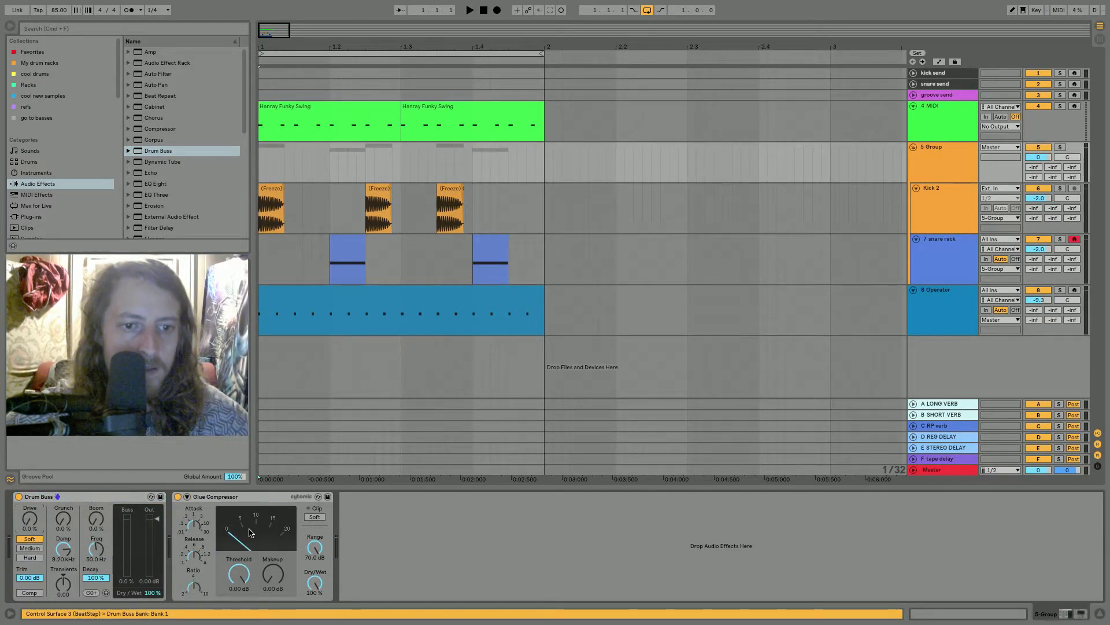
key(space)
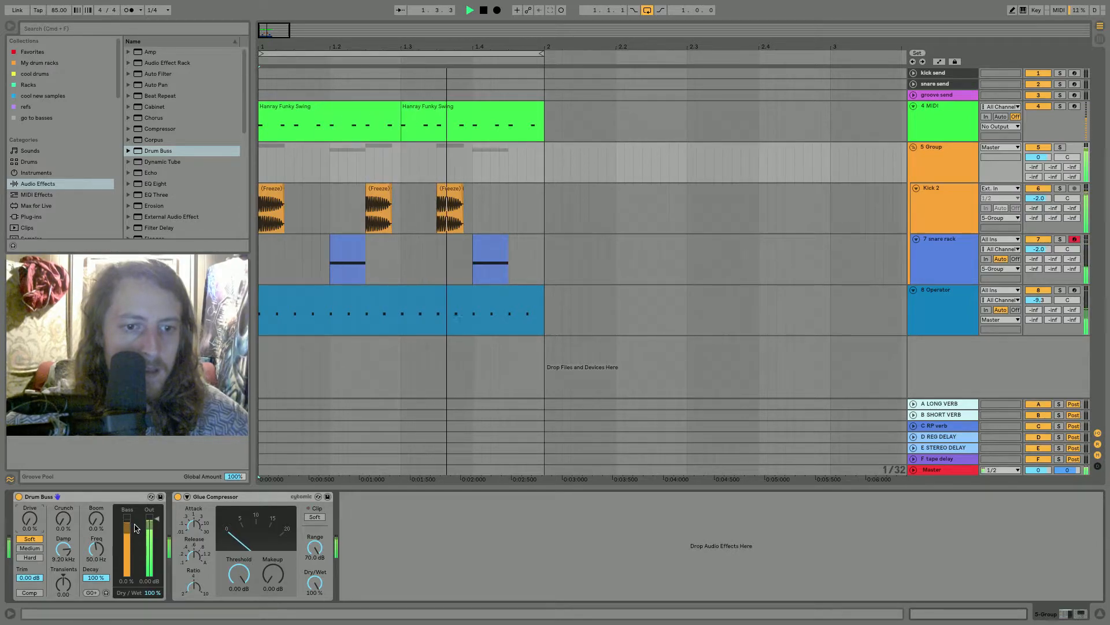
drag(152, 593, 152, 605)
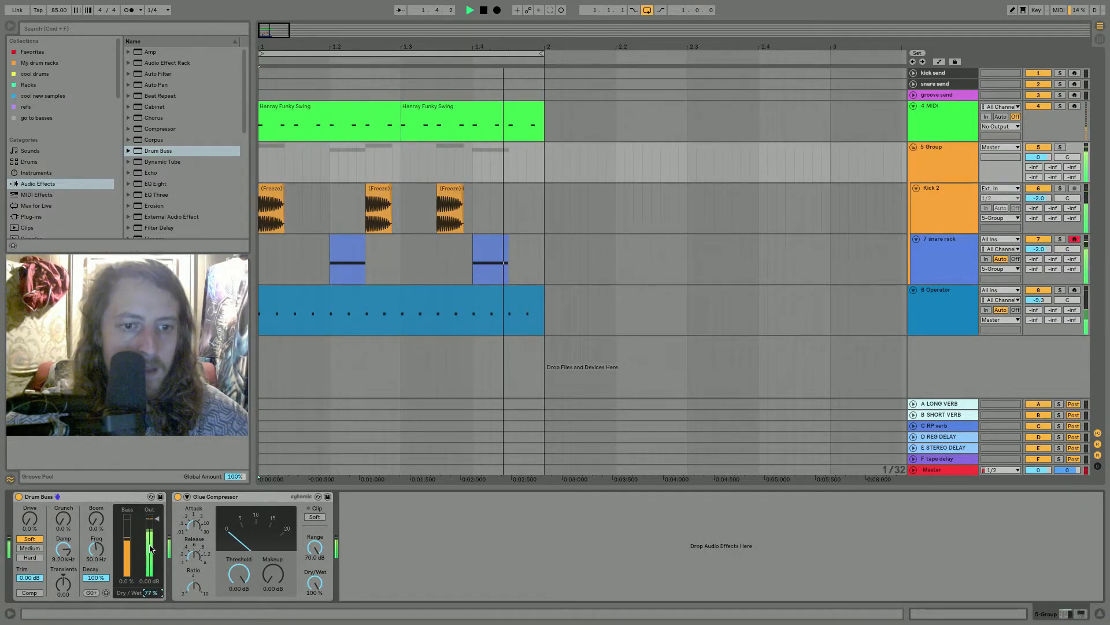
drag(32, 523, 32, 518)
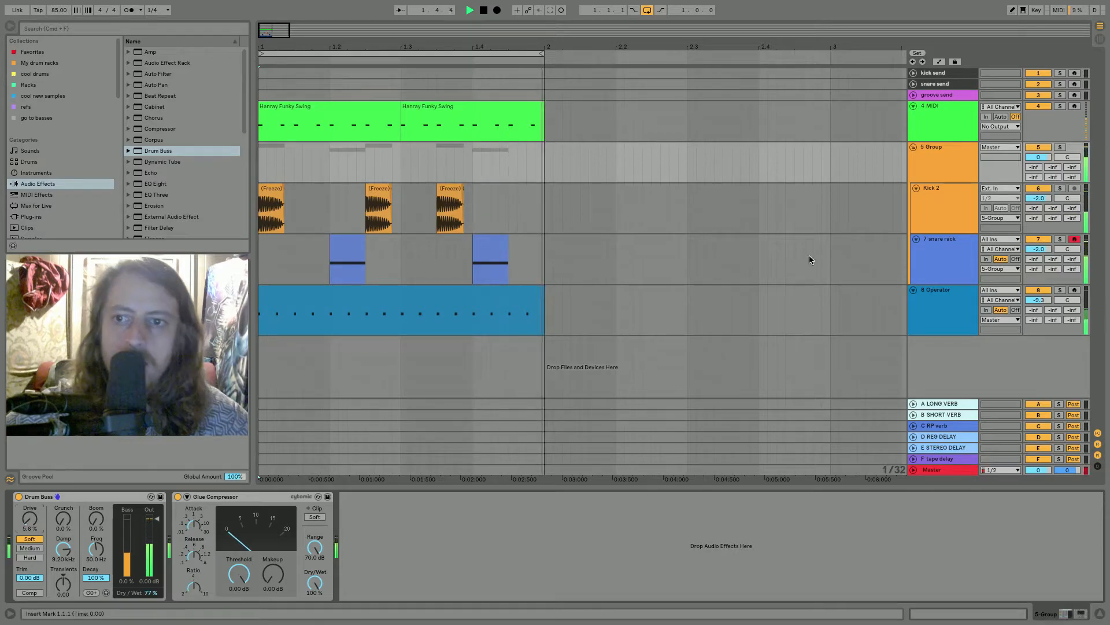
Step: Set the snare rack's noise chain volume to -12.4 dB during playback and stop the loop
click(932, 257)
click(85, 536)
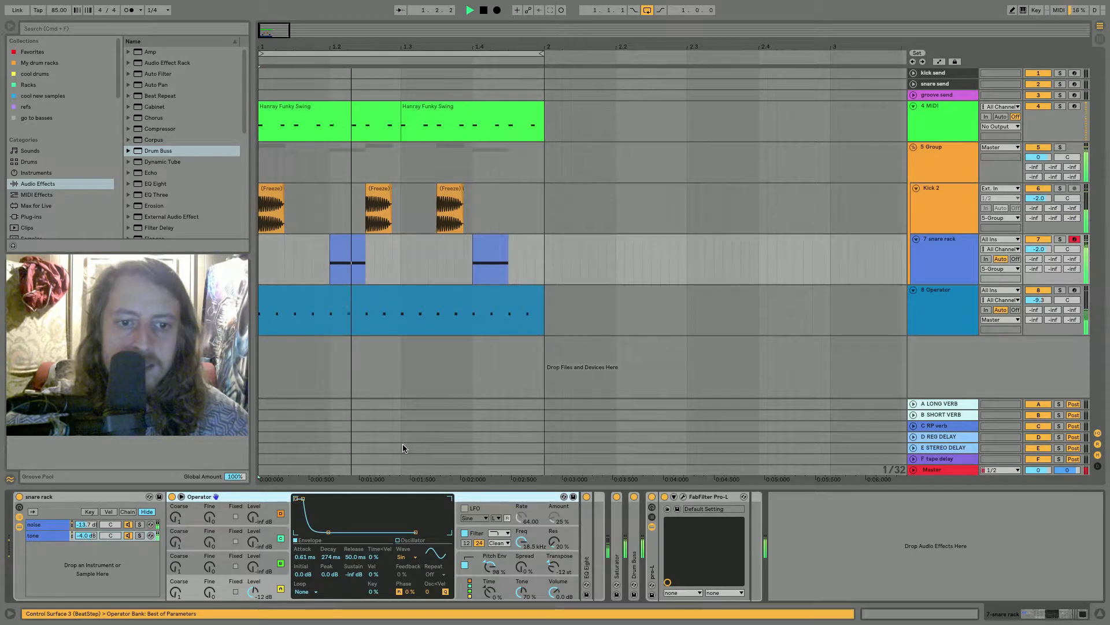
click(86, 524)
drag(86, 525, 86, 522)
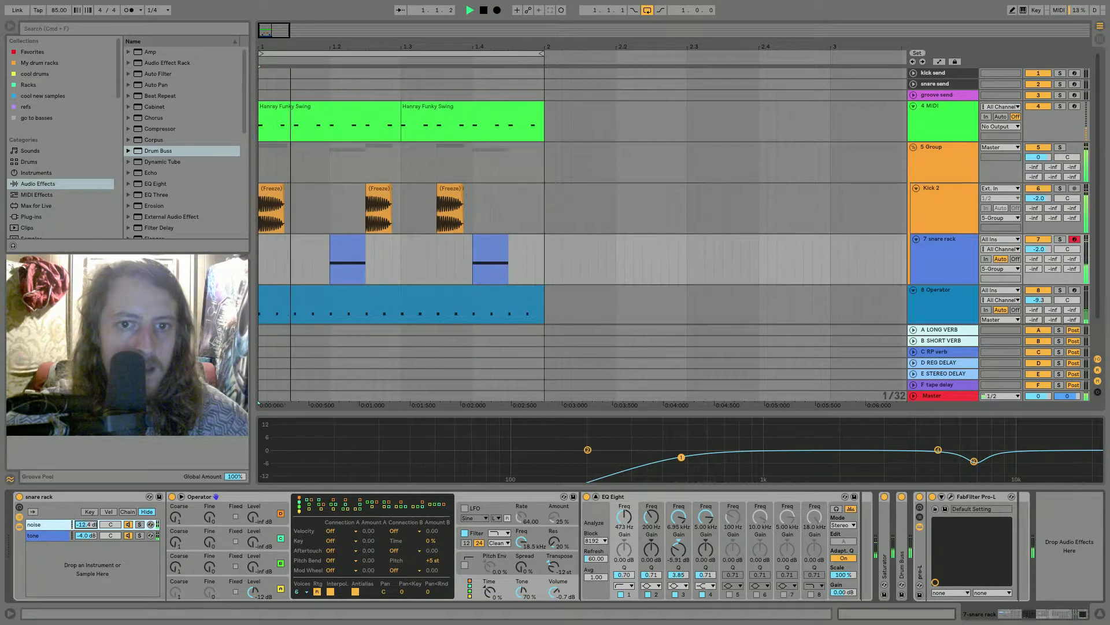
click(935, 297)
key(space)
click(932, 292)
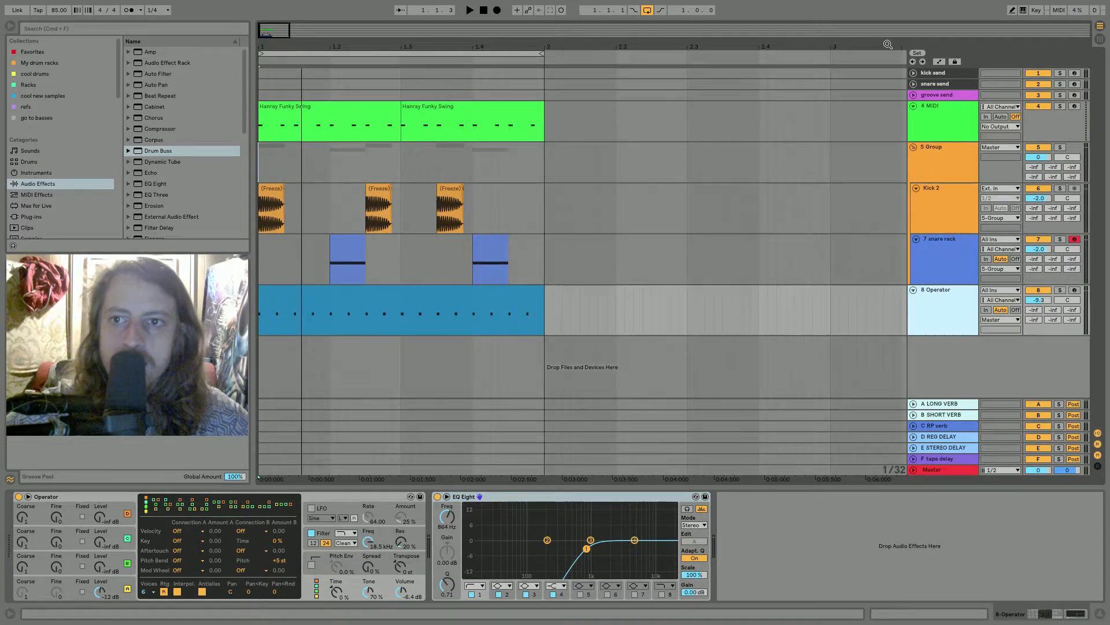
Step: Create a one-bar MIDI clip on the kick send track and add a short C3 note at its start
click(921, 75)
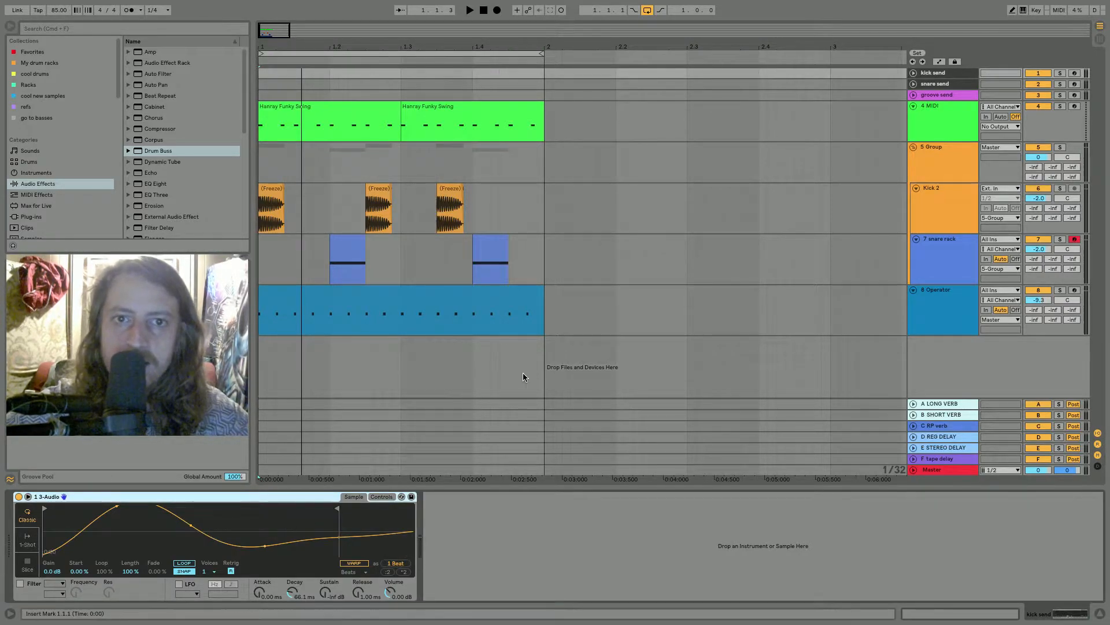
drag(544, 76, 175, 71)
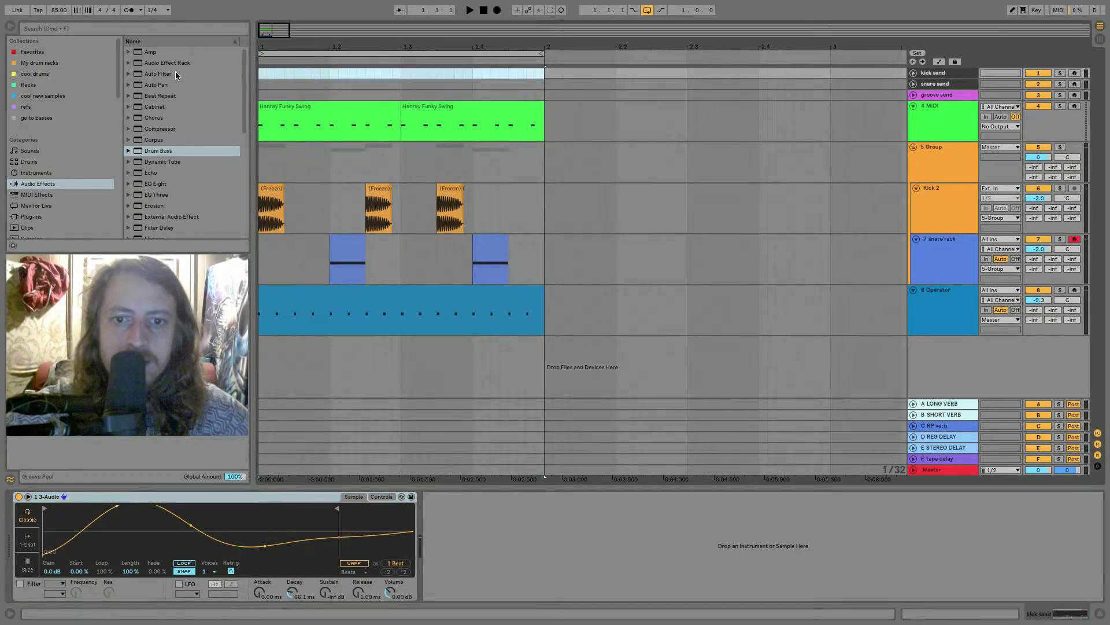
key(super+shift+m)
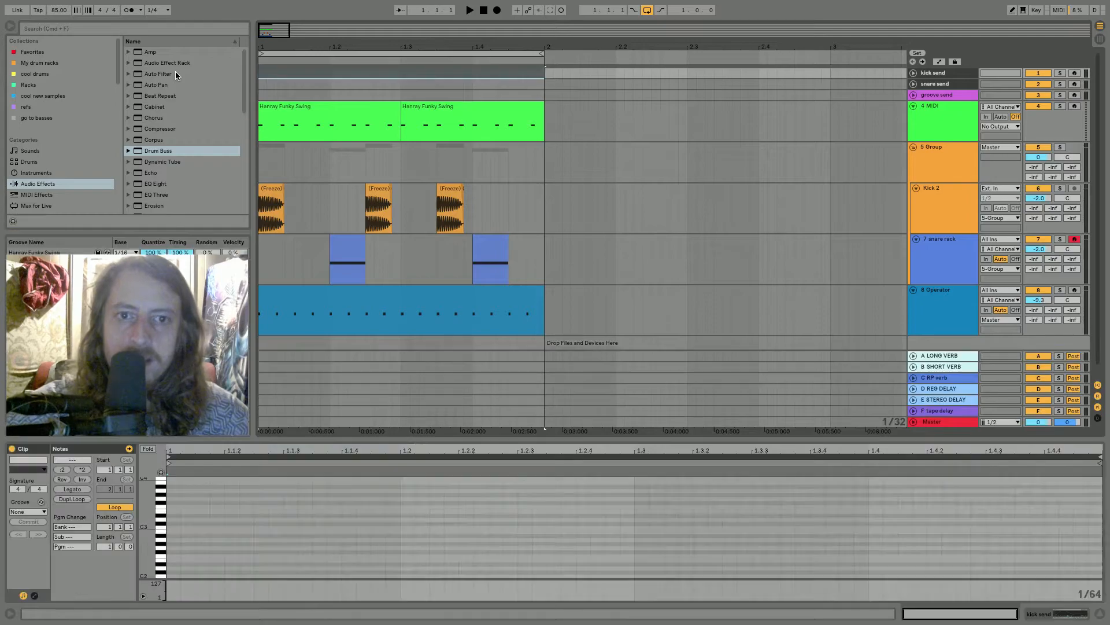
double_click(169, 527)
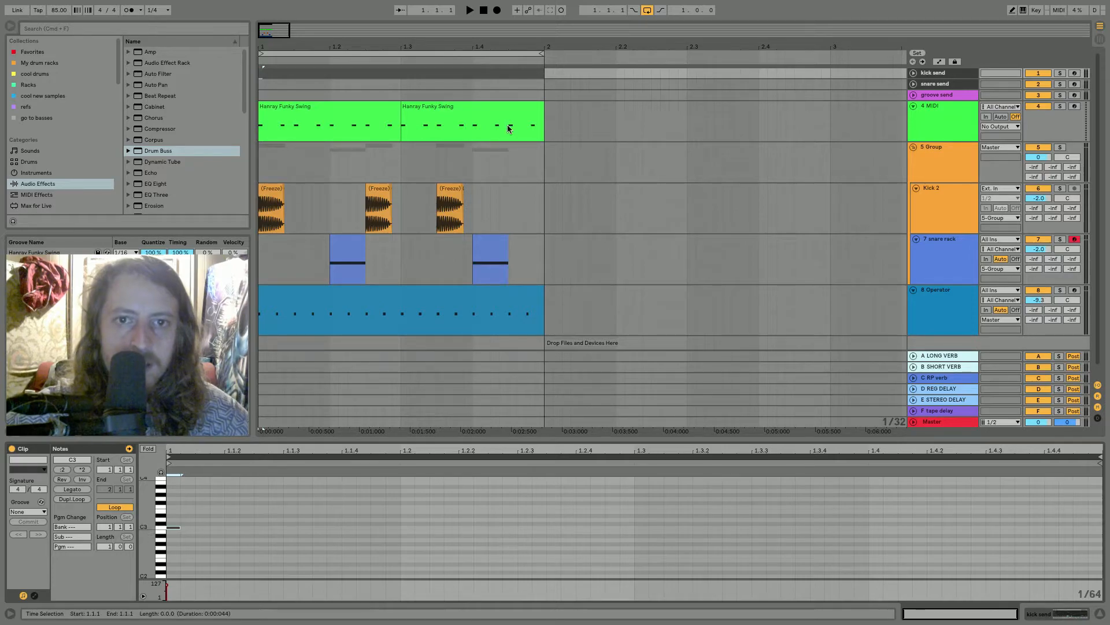
Step: Unfold the kick send track and add short C3 notes at 1.2.3 and 1.3.3 to match the other kick hits
click(913, 73)
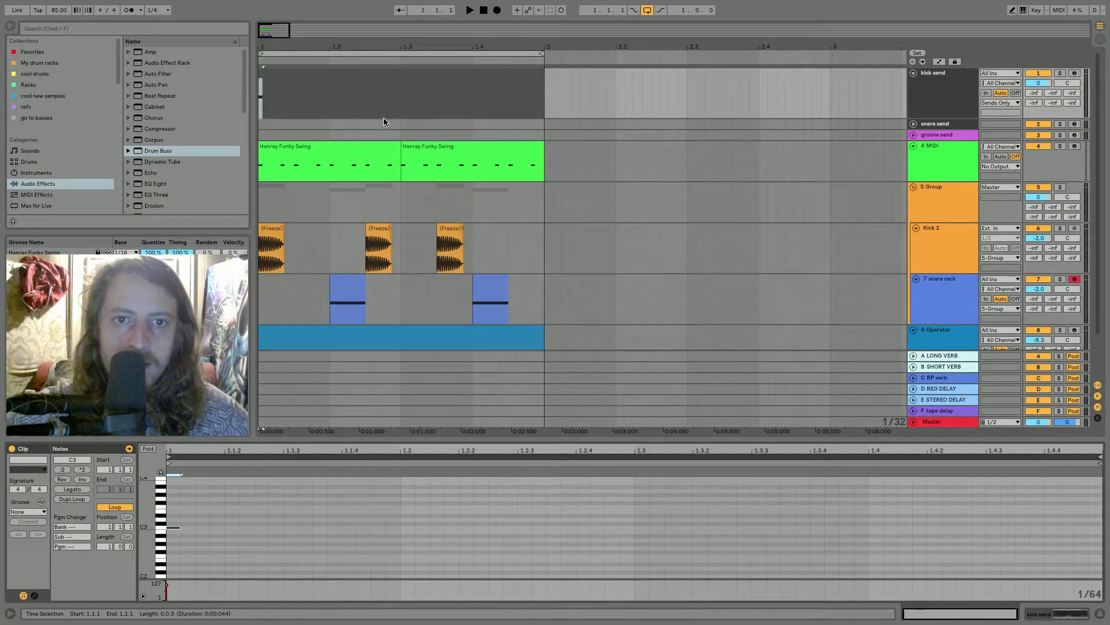
click(369, 124)
key(space)
key(space)
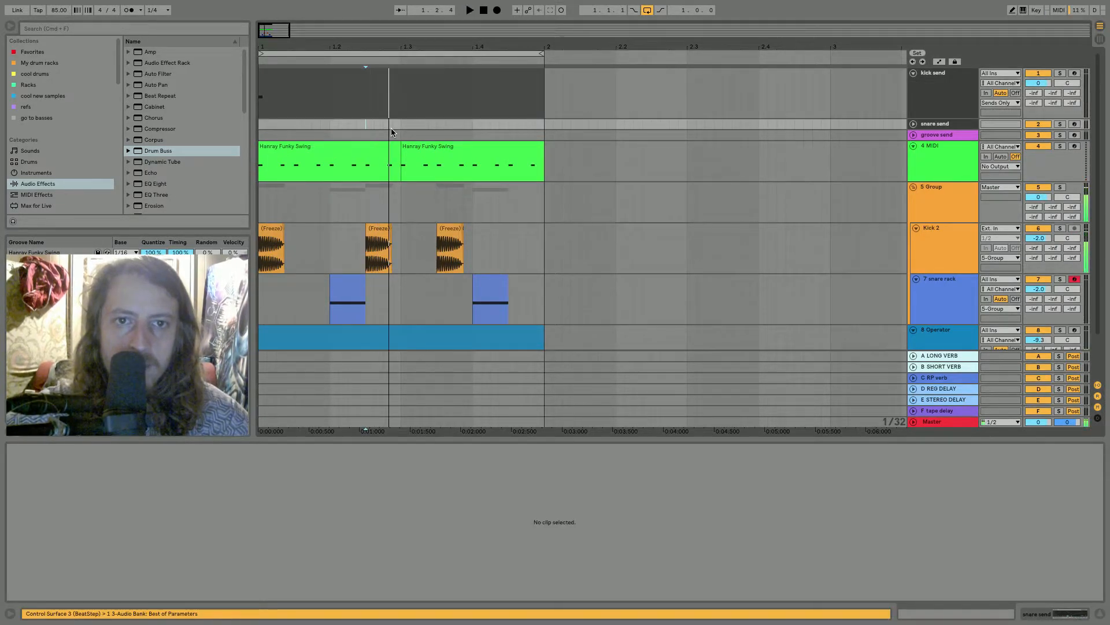
click(386, 81)
click(366, 110)
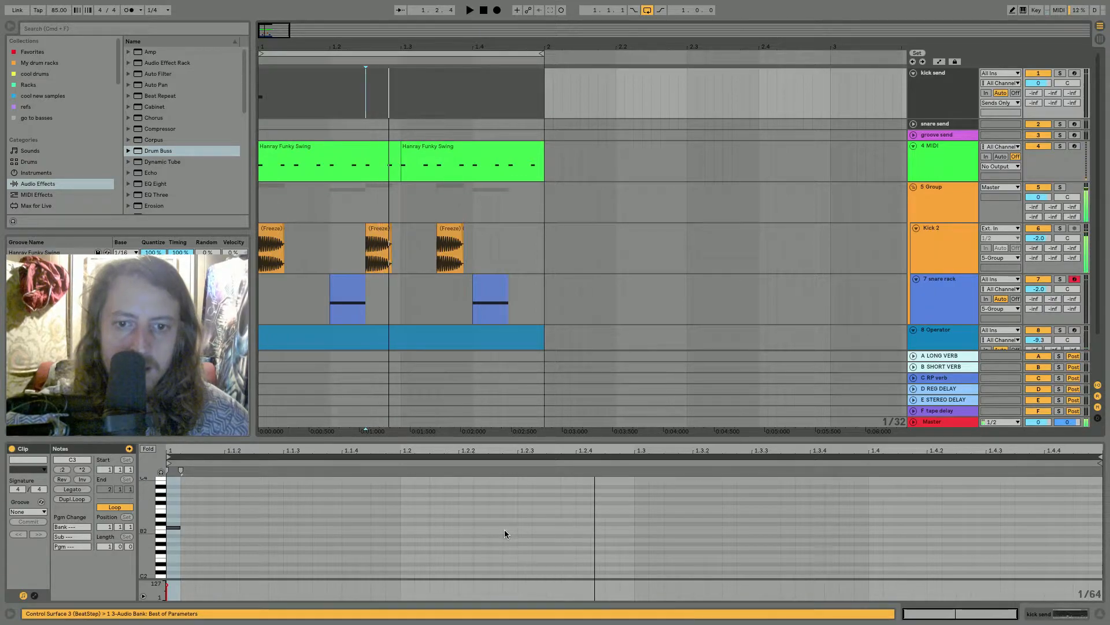
double_click(525, 527)
key(space)
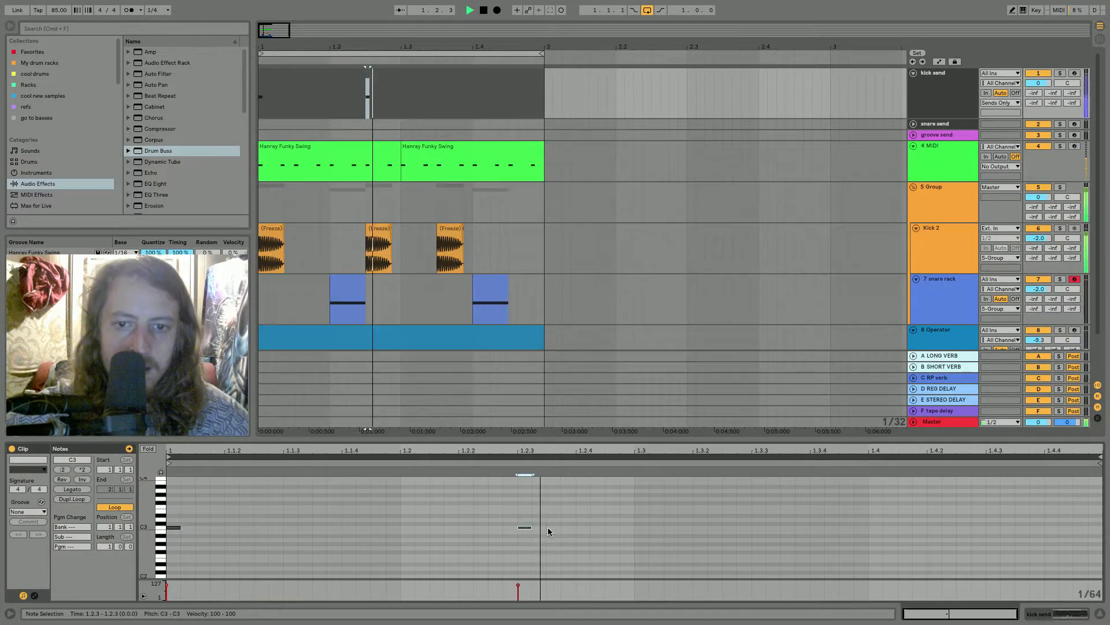
double_click(763, 528)
click(762, 532)
Step: Create a one-bar MIDI clip on the snare send track with short F3 notes on beats 2 and 4
click(539, 127)
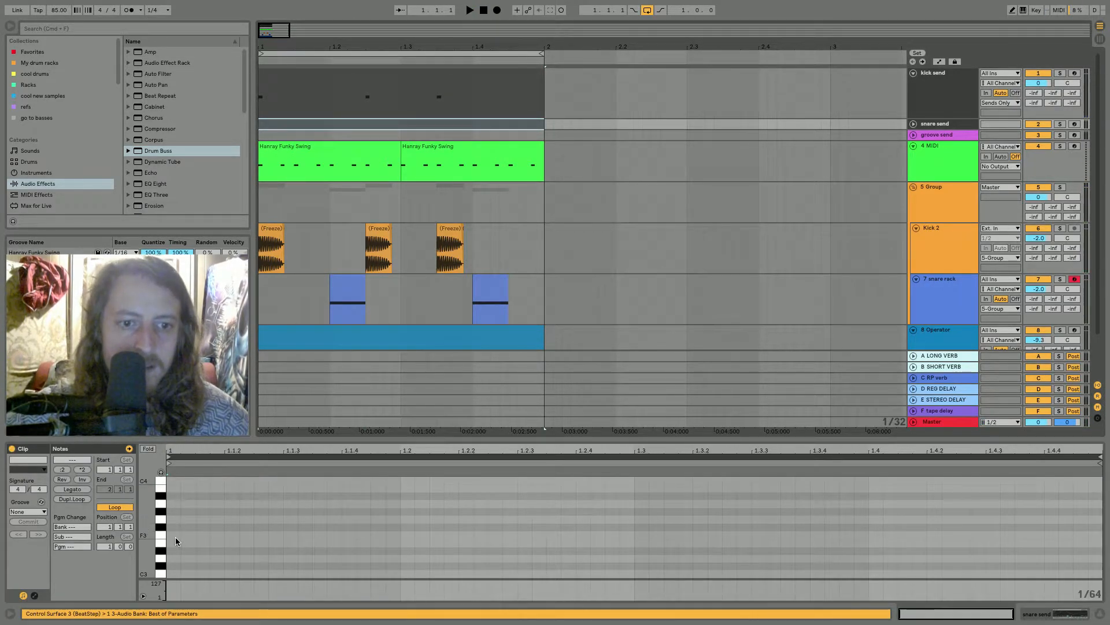
double_click(403, 535)
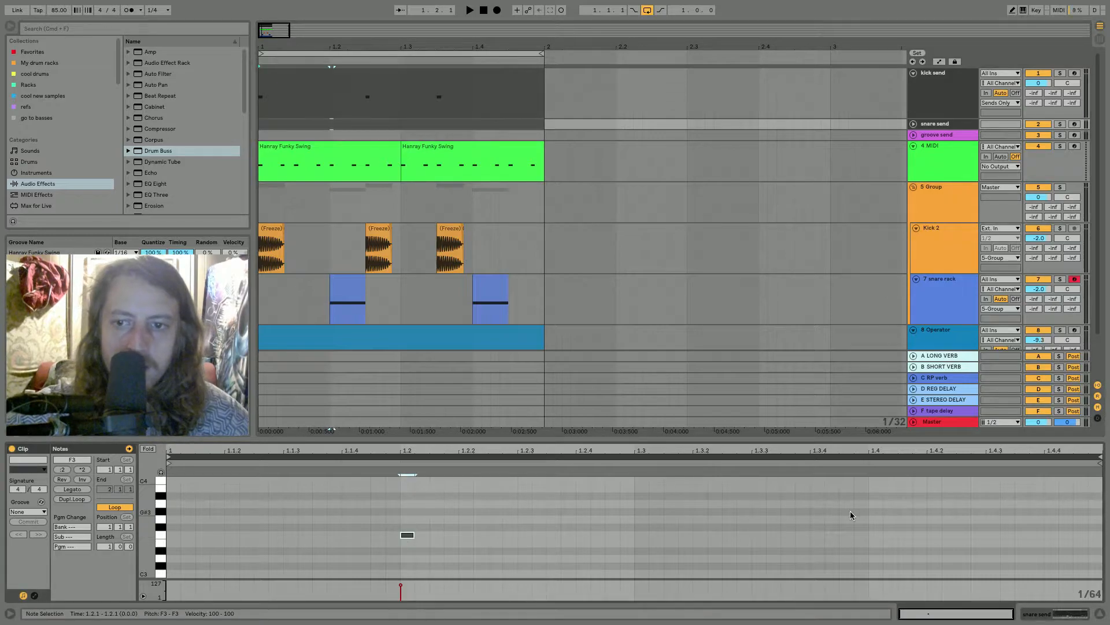
double_click(876, 531)
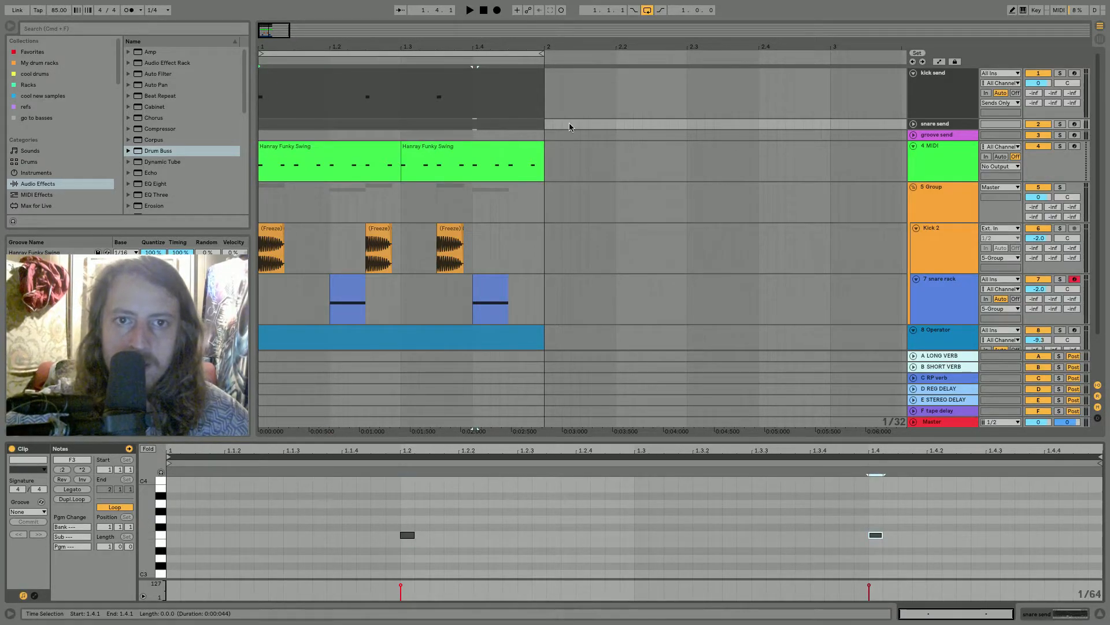
Step: Transpose both snare send notes to D3 and play the loop briefly with the kick send clip selected
drag(376, 524, 976, 554)
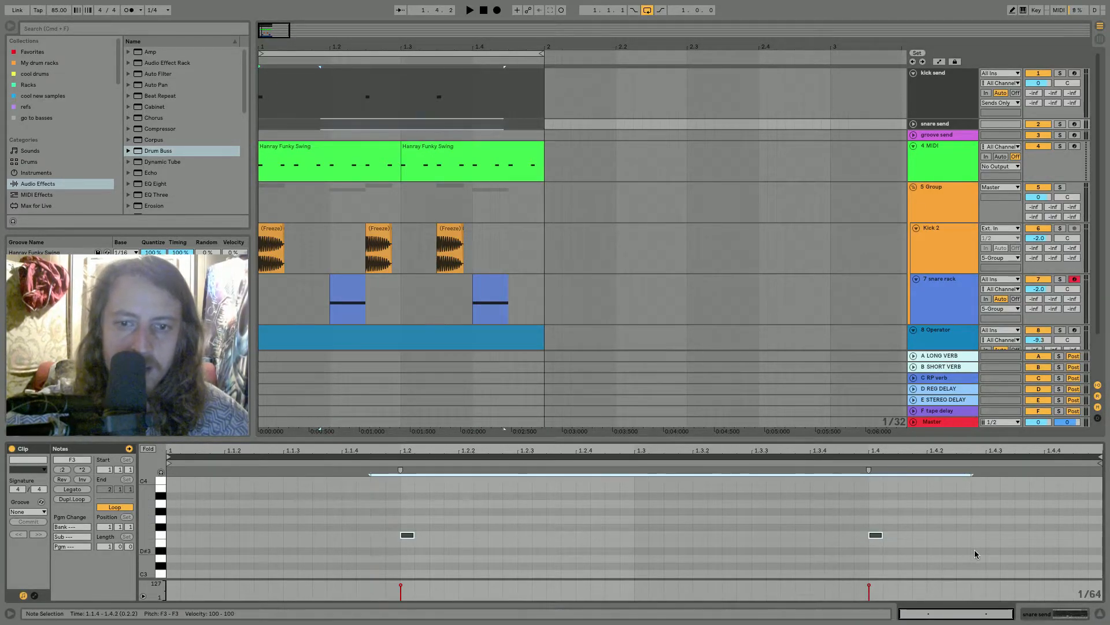
drag(403, 535, 403, 560)
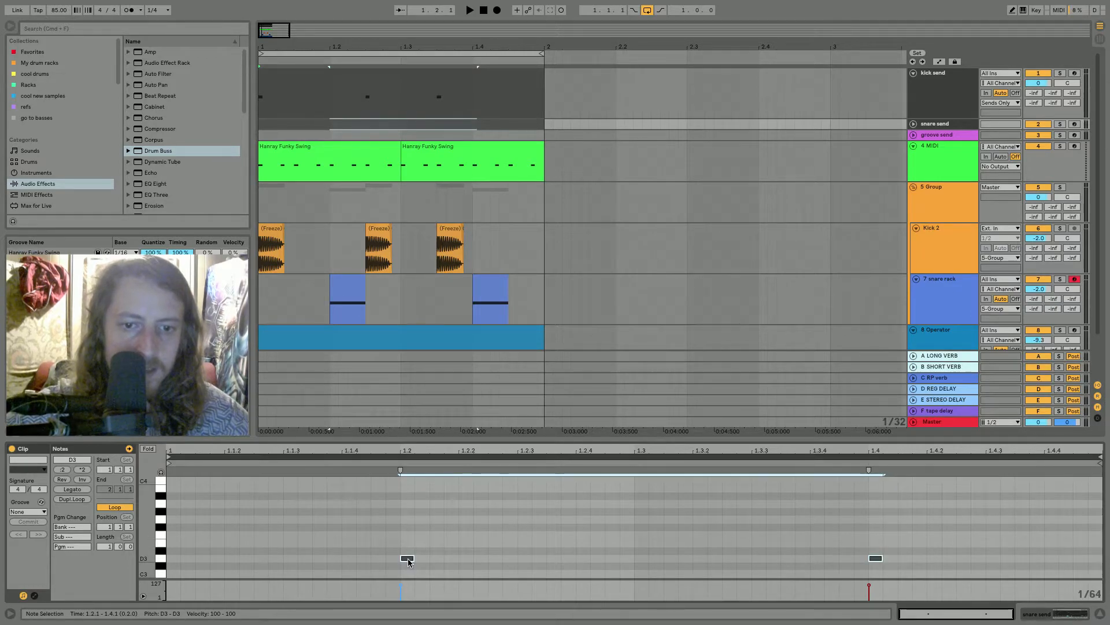
click(404, 89)
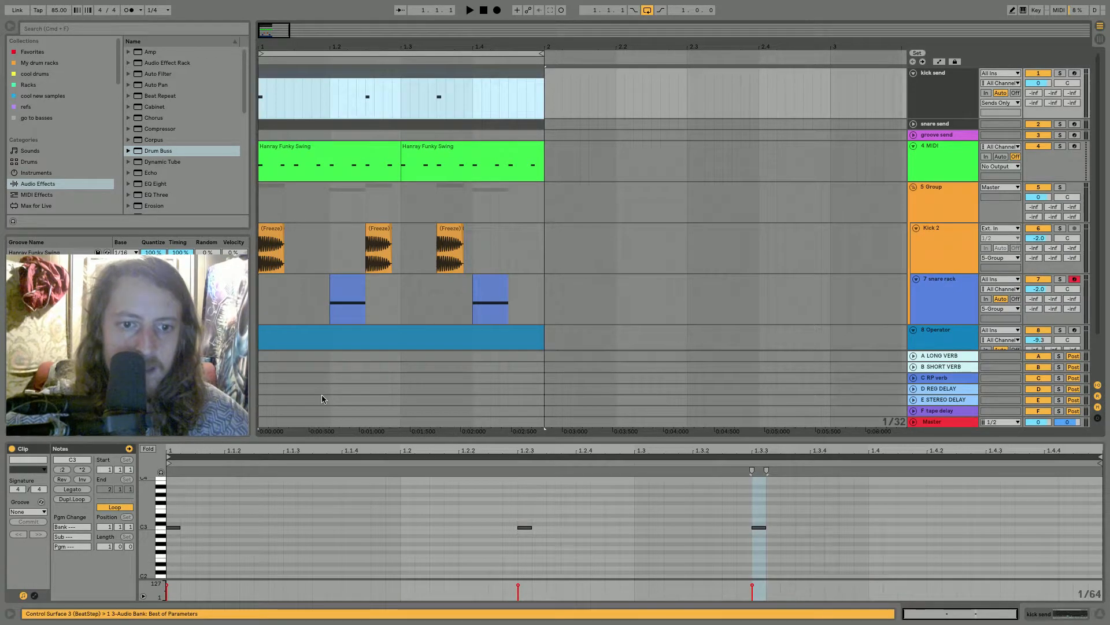
key(space)
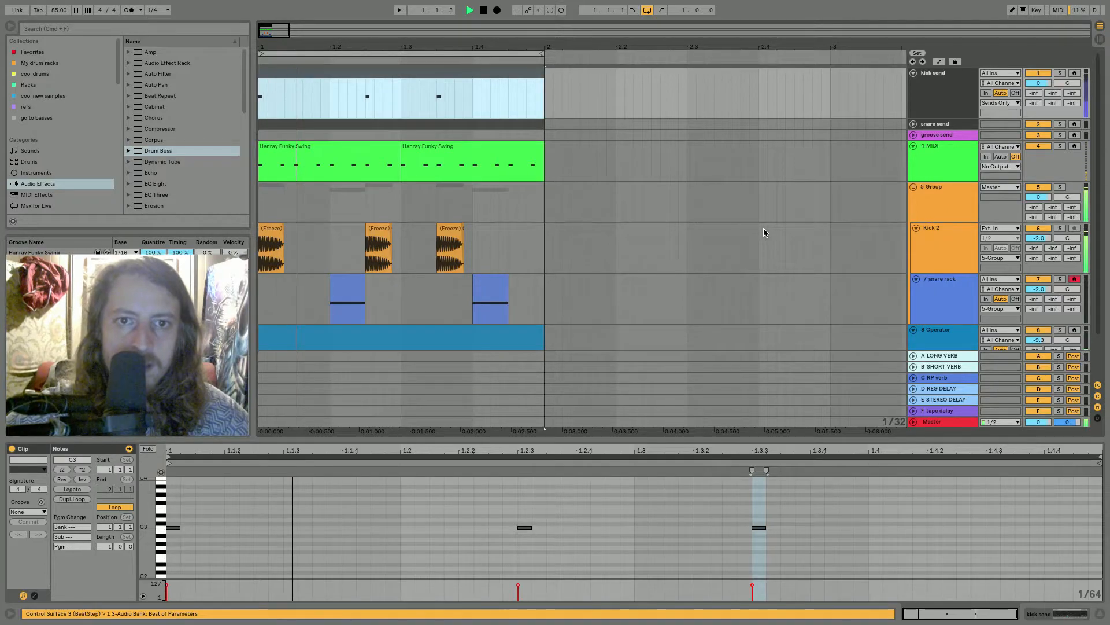
key(space)
Step: Set the hi-hat Operator track's EQ Eight low cut to 1.63 kHz with Q 0.56 and open the chains folder in the browser
double_click(932, 329)
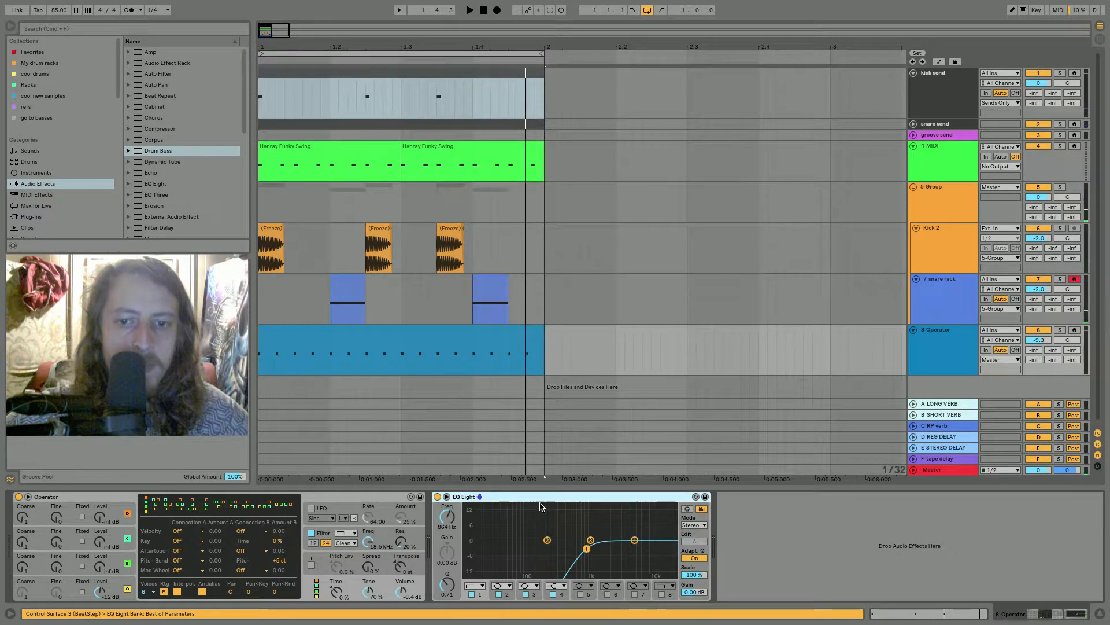
key(space)
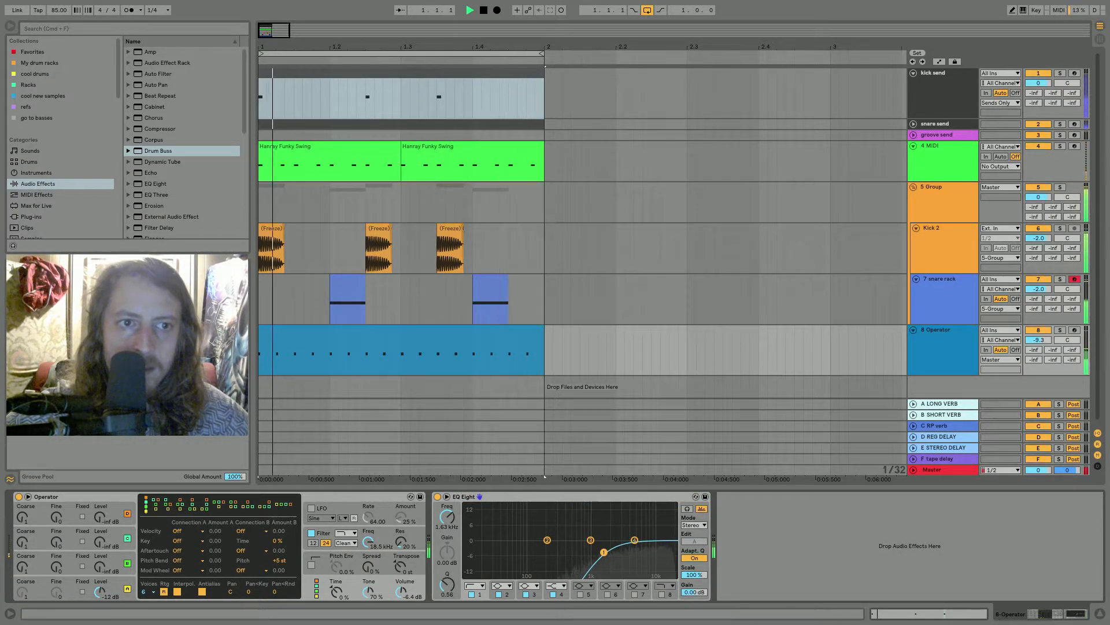
key(space)
scroll(68, 186, down, 3)
scroll(68, 190, down, 6)
click(26, 153)
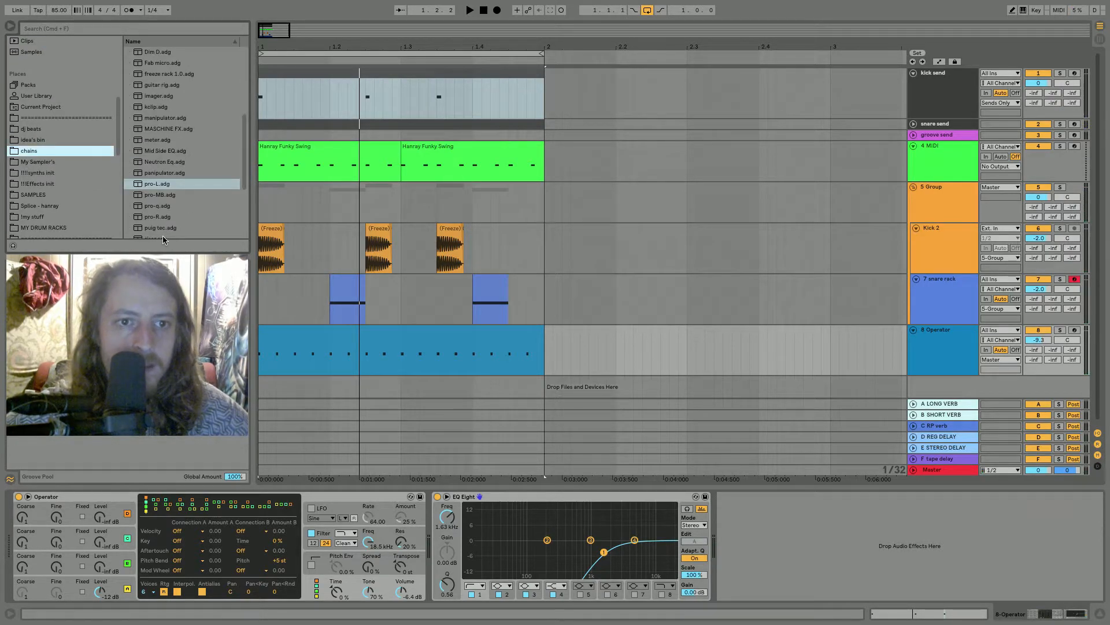
Step: On the kick and snare group's Glue Compressor, set the threshold to -3.81 dB, enable Soft clipping and set makeup to 1.11 dB
click(956, 200)
key(space)
key(space)
mouse_move(239, 574)
mouse_down()
mouse_move(239, 585)
mouse_move(239, 571)
mouse_up()
key(space)
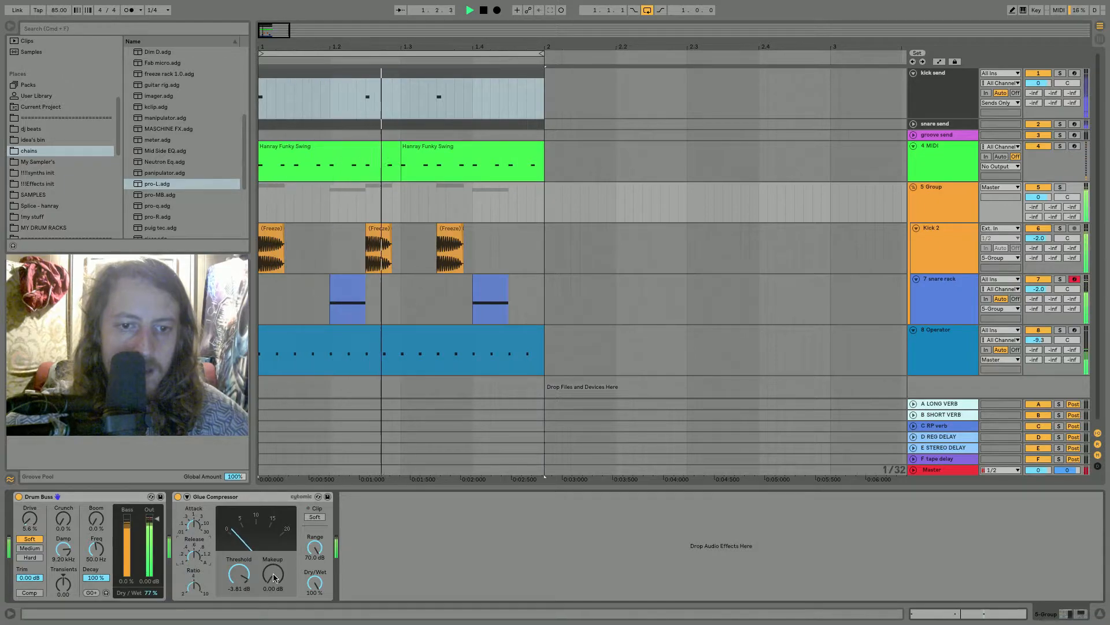
click(313, 516)
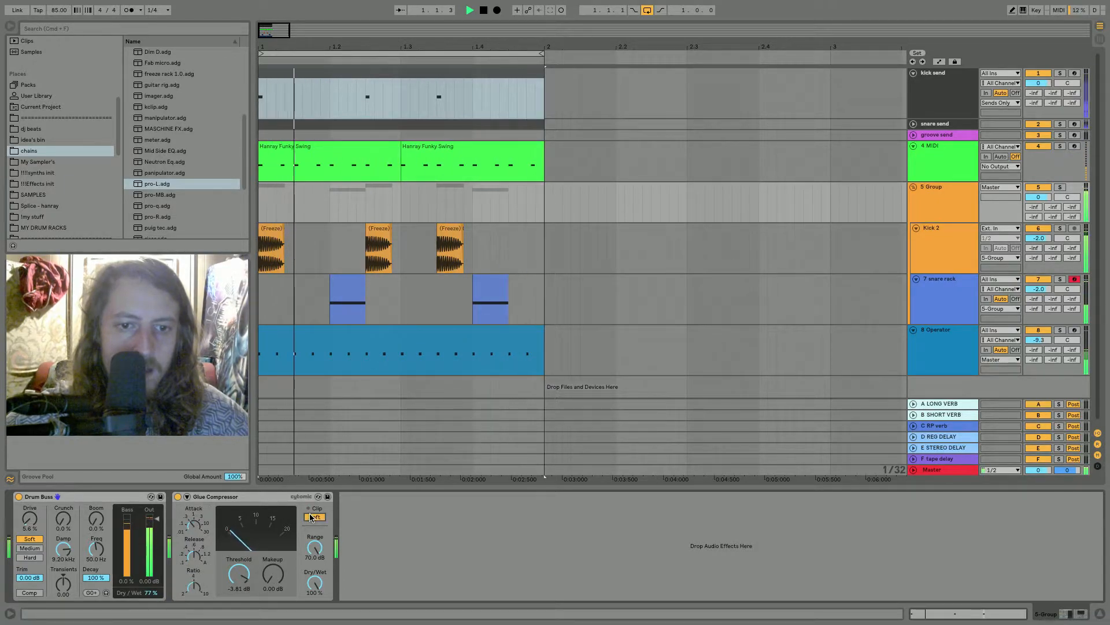
drag(273, 573, 273, 568)
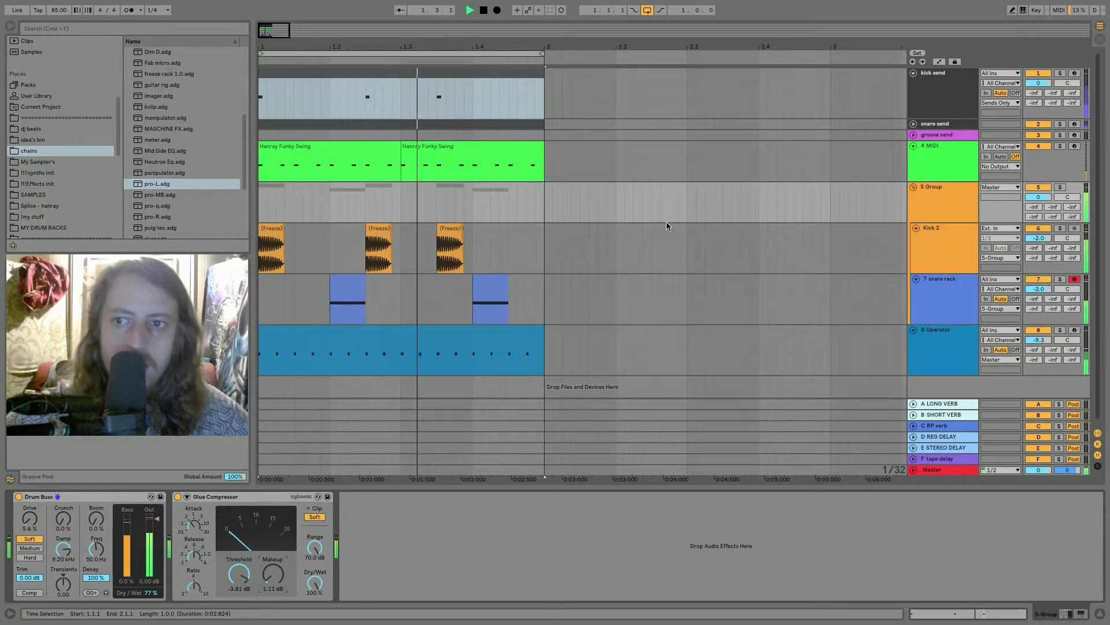
Step: Unfold the Saturator in the snare rack, set its drive to 20.6 dB and audition the loop
click(935, 279)
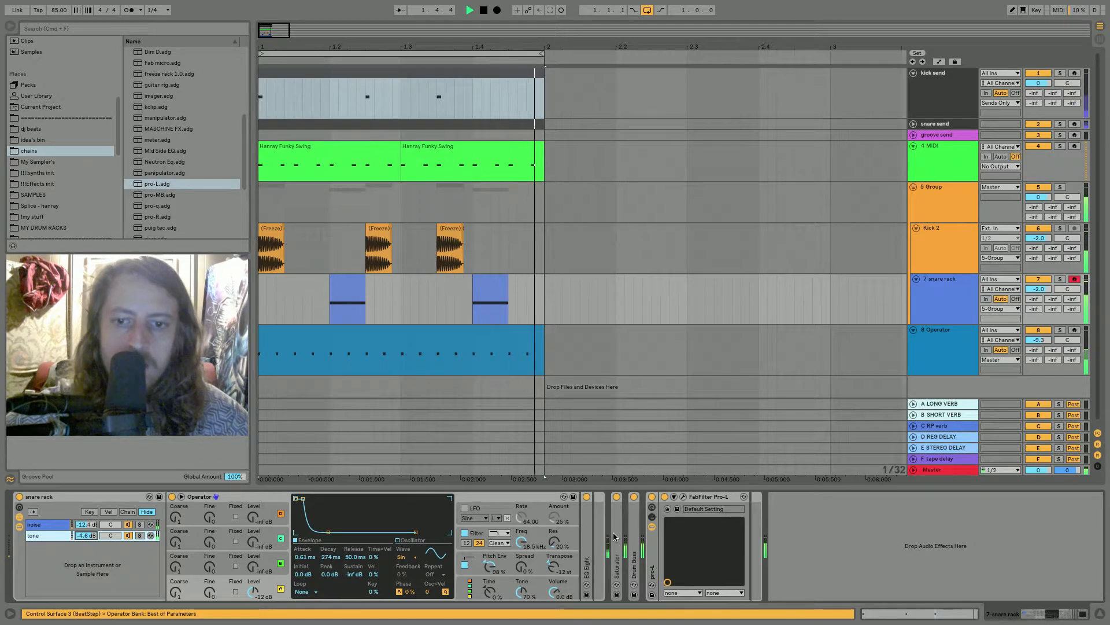
key(space)
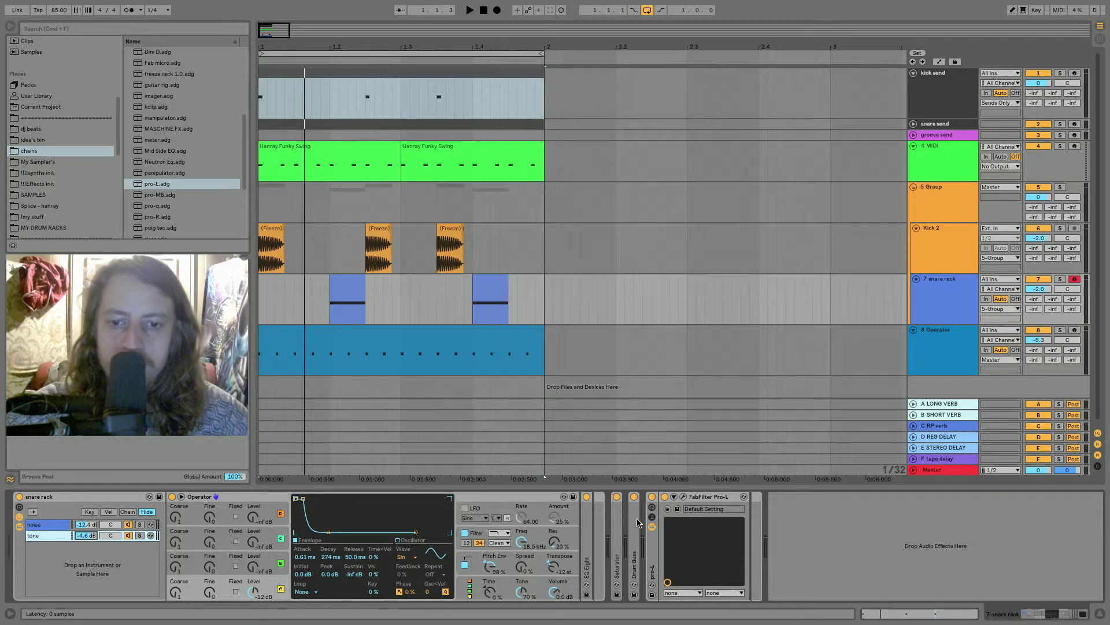
double_click(618, 527)
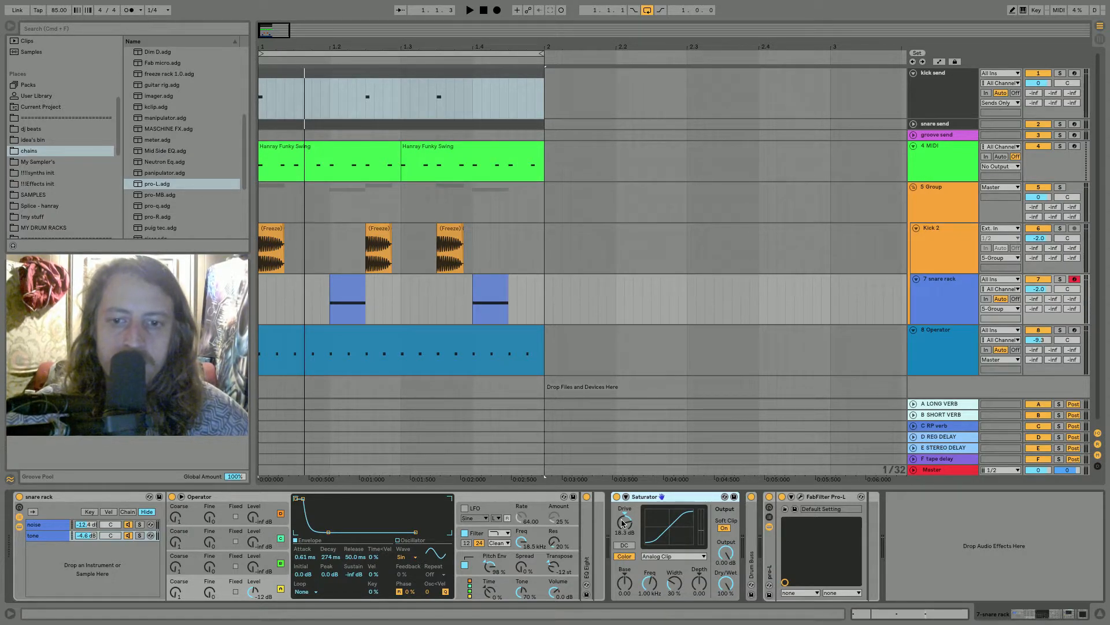
drag(622, 522, 622, 514)
key(space)
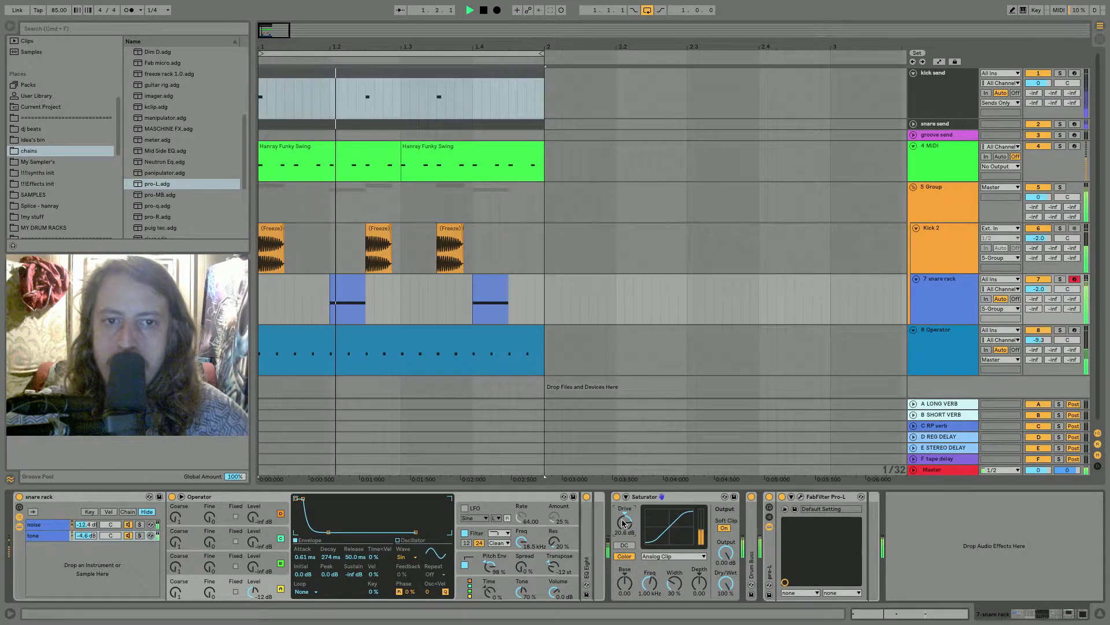
key(space)
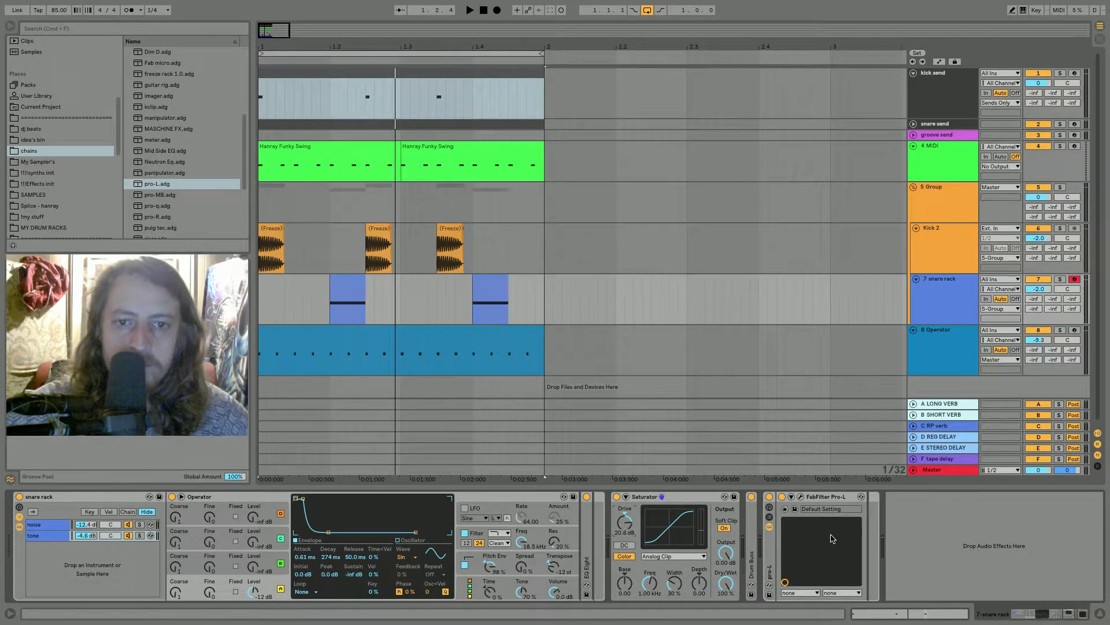
Step: Load OLD SC COMPRESSOR.adv from the send's sidechain folder after EQ Eight on the Operator hi-hat track
click(953, 338)
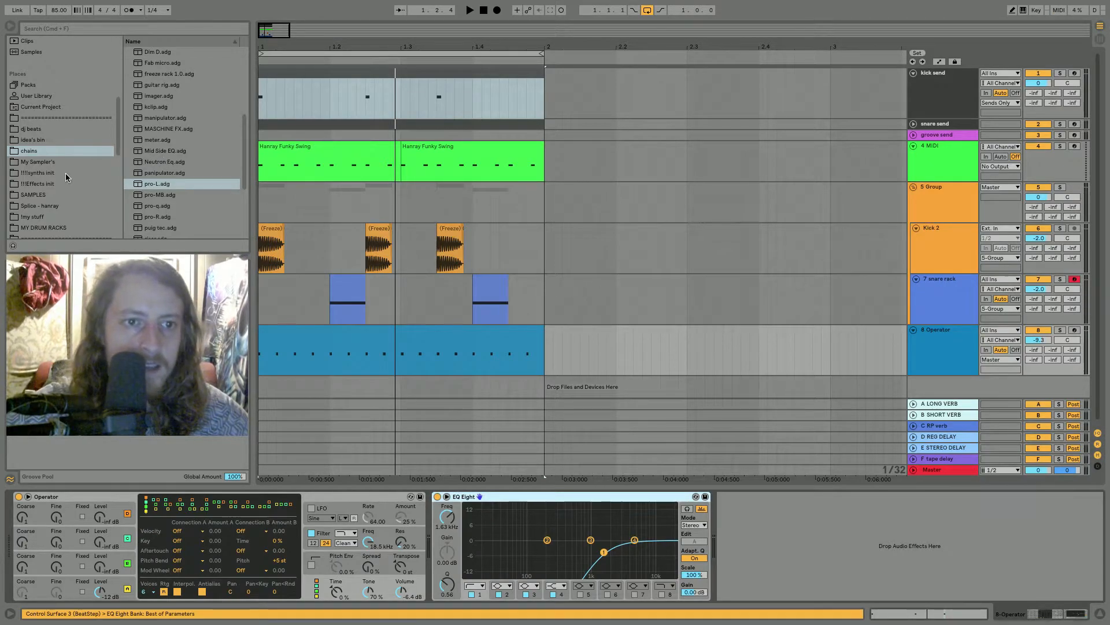
scroll(65, 177, down, 5)
scroll(65, 177, up, 5)
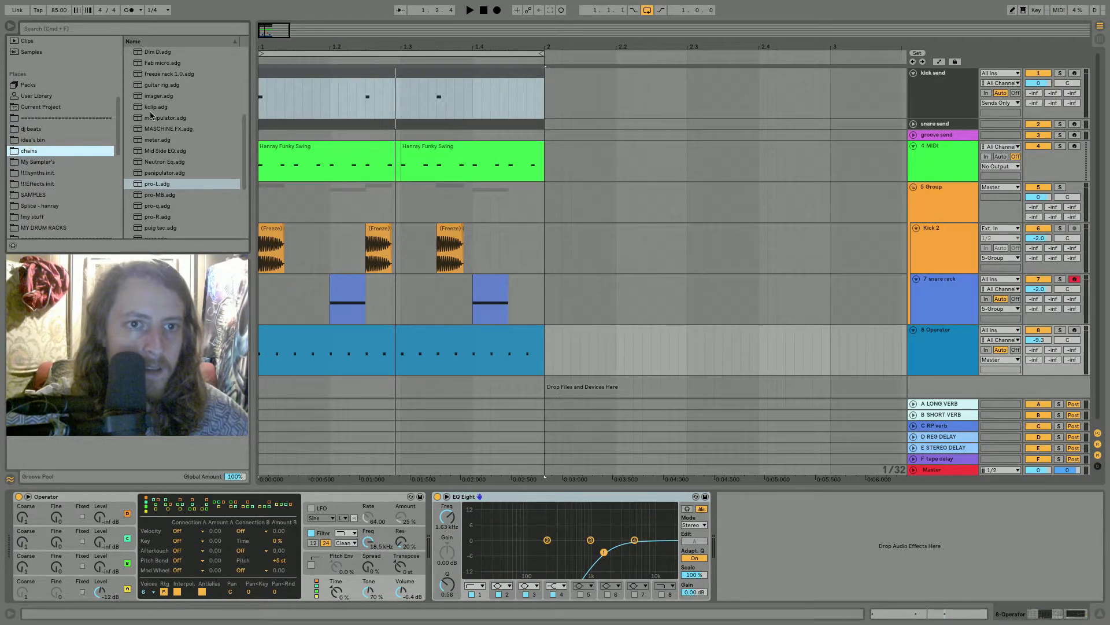
scroll(155, 104, up, 5)
click(134, 98)
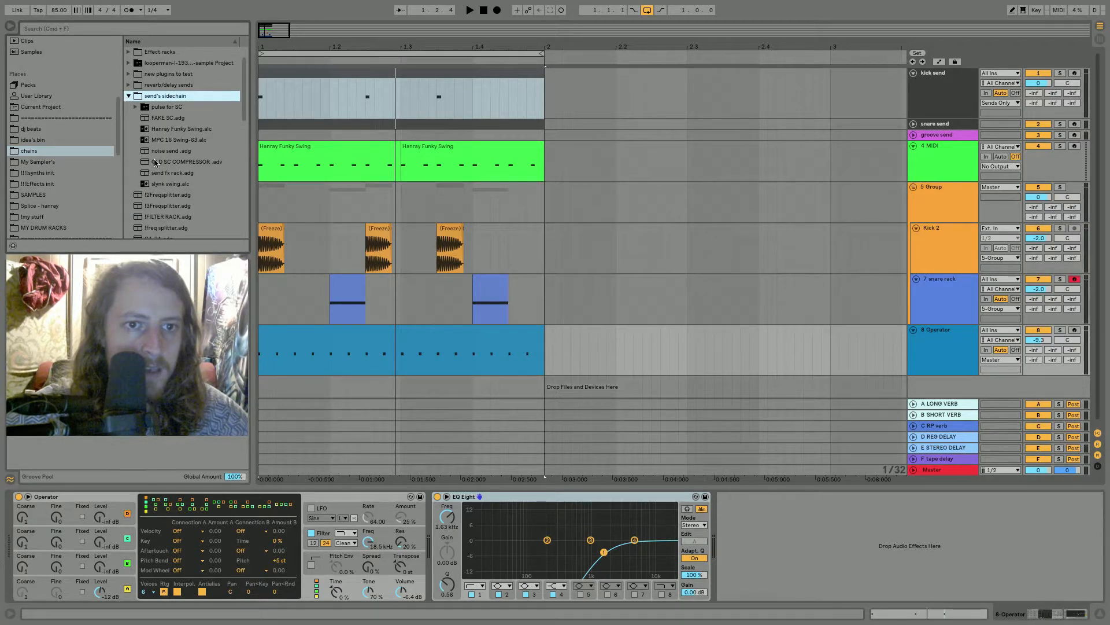
drag(155, 163, 668, 502)
drag(763, 539, 762, 542)
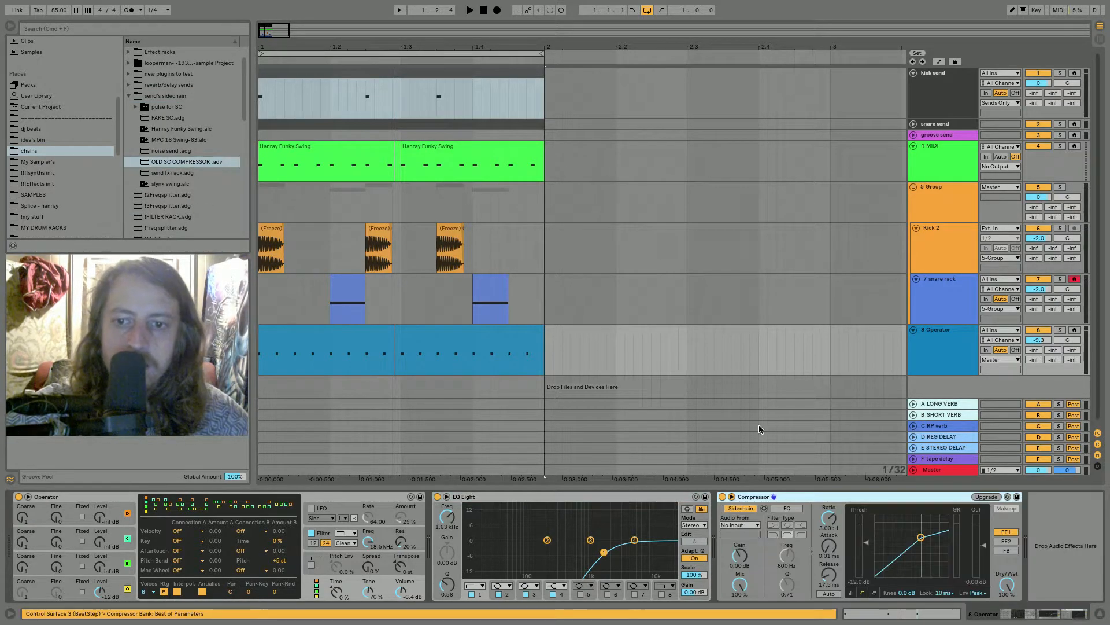
Step: Set the hi-hat compressor's sidechain source to kick send and duplicate the compressor
click(732, 526)
click(739, 396)
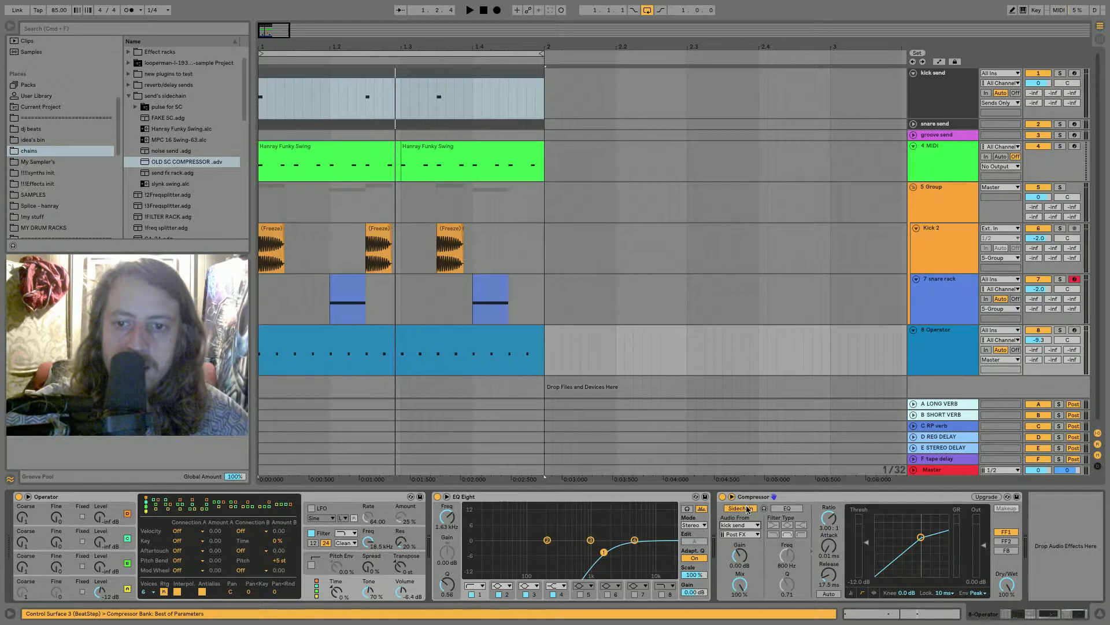
click(756, 496)
key(super+d)
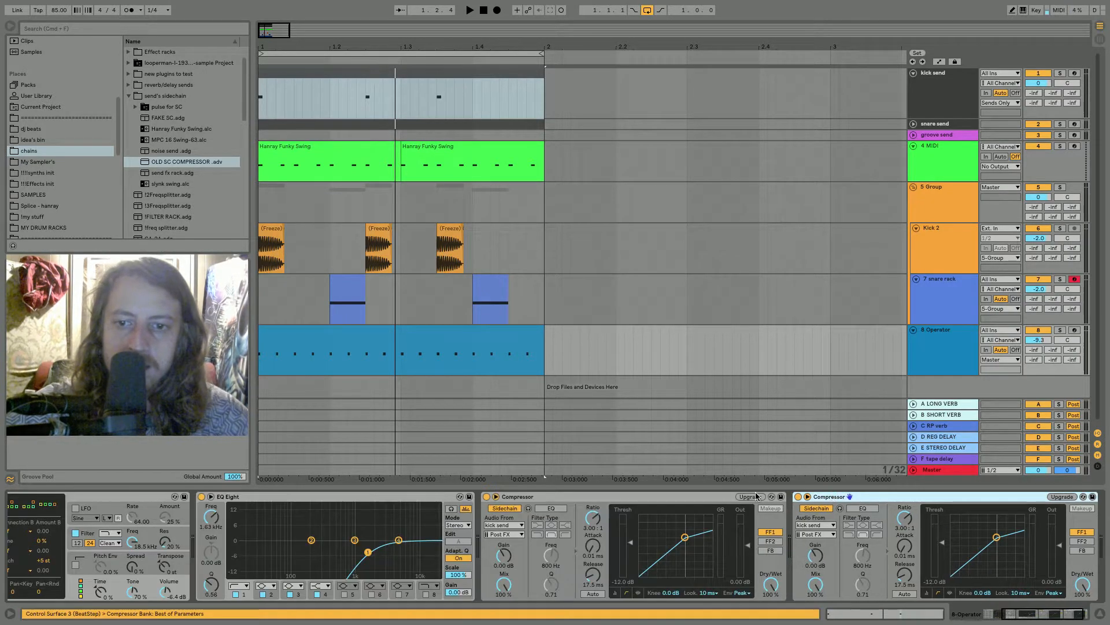
Step: Set both hi-hat compressors' ratio to inf:1, and the first one's release to 27.7 ms and threshold to -14.5 dB
click(514, 524)
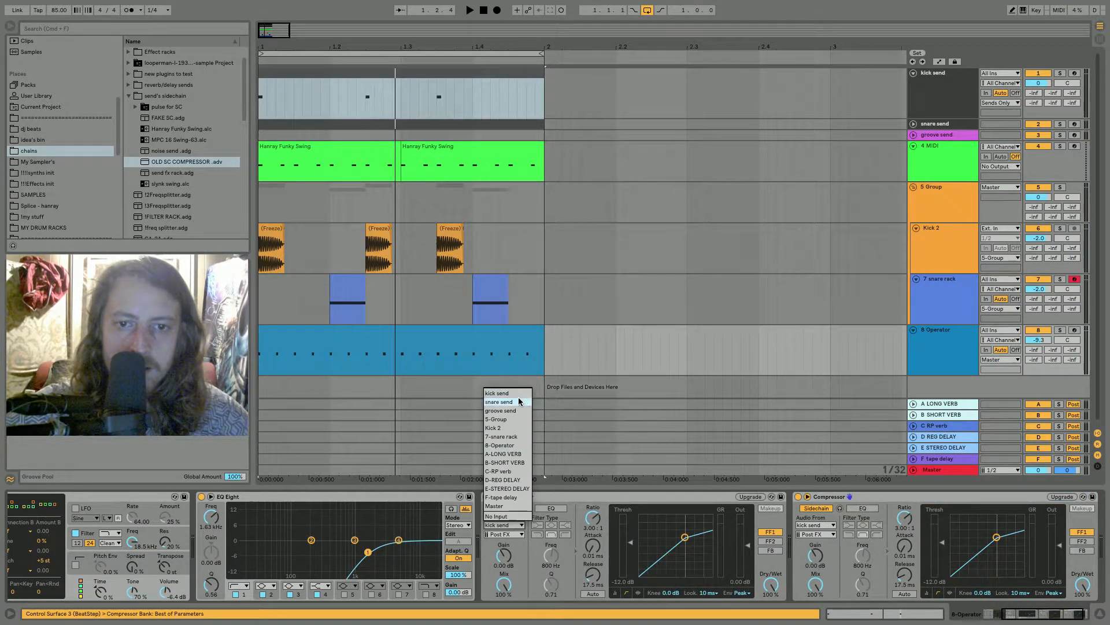
click(523, 401)
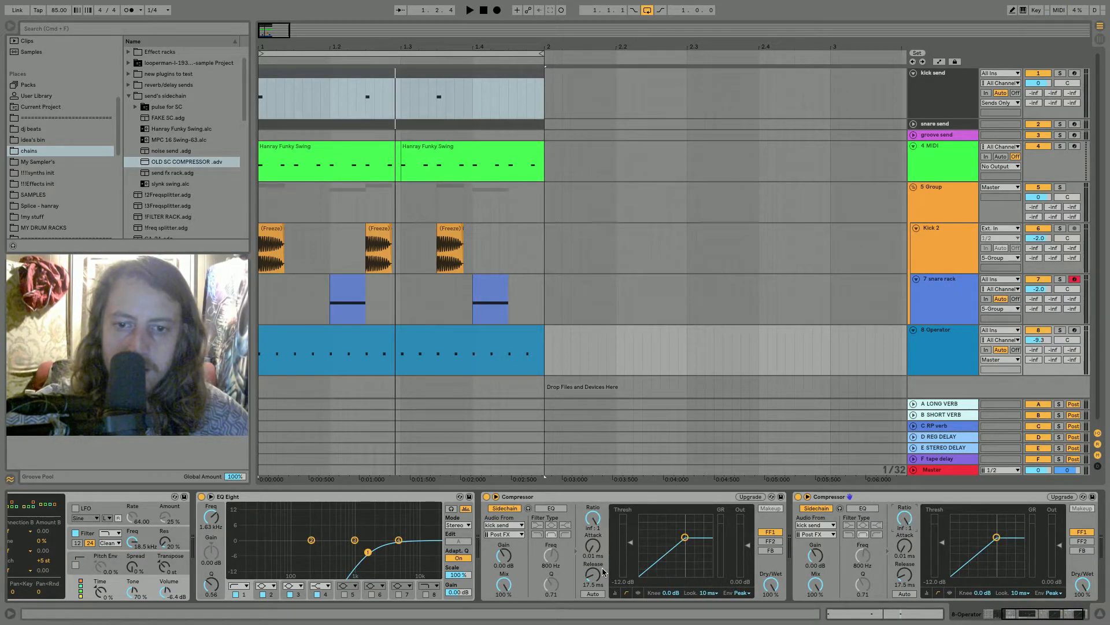
key(space)
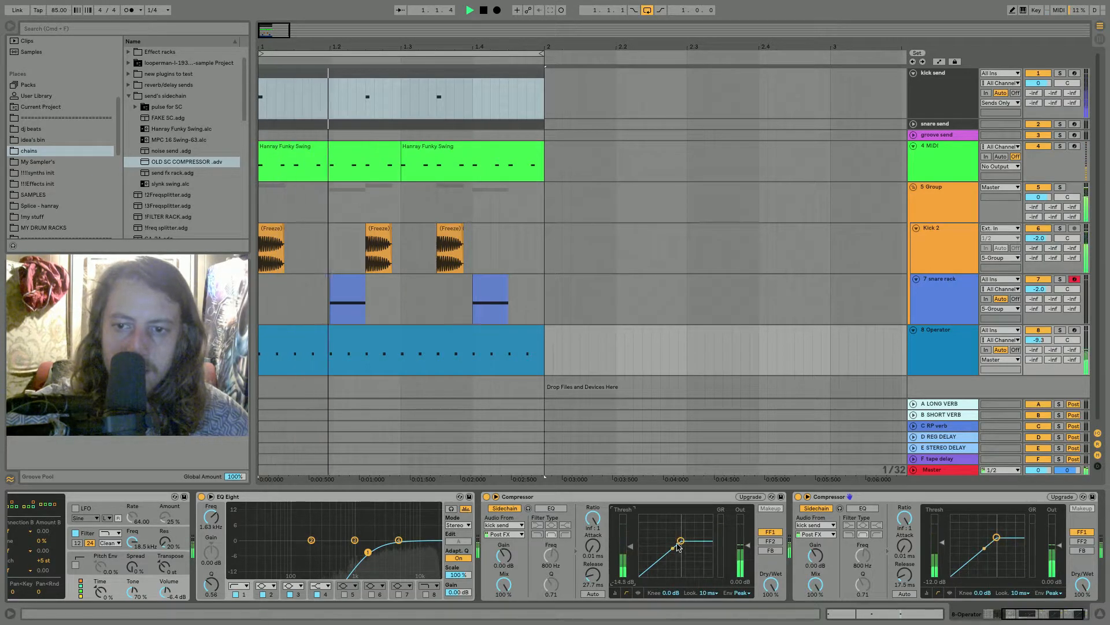
key(space)
Step: Set the second hi-hat compressor's sidechain source to snare send and its threshold to -18.7 dB during playback
click(816, 524)
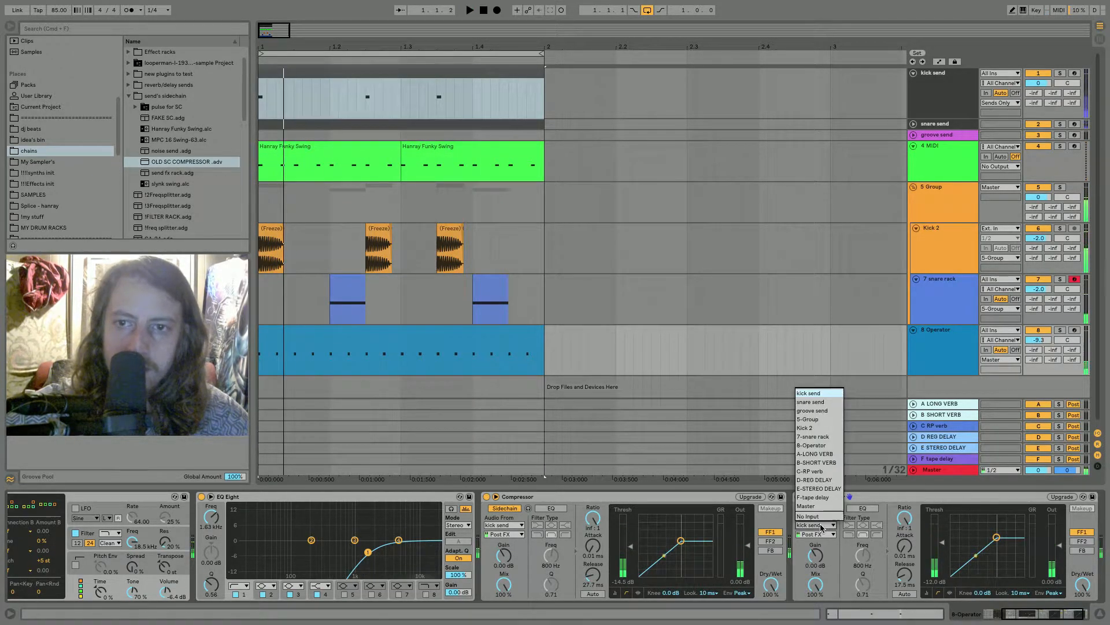
click(810, 401)
key(space)
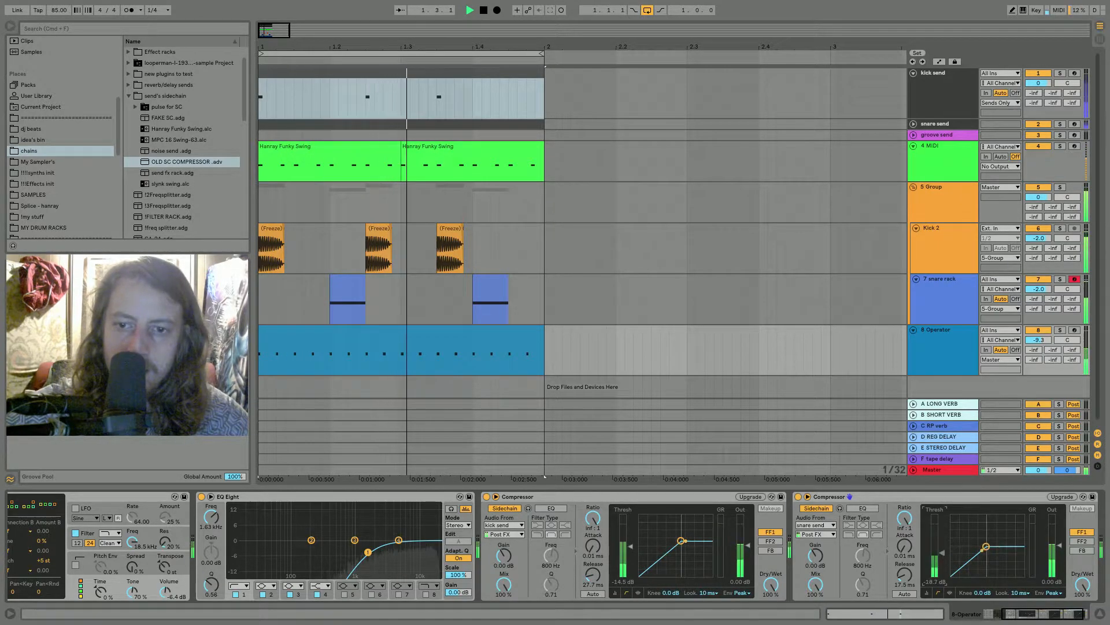
Step: Set the kick-triggered compressor's threshold to -17.5 dB, and the snare-triggered one's threshold to -inf dB and release to 22.2 ms
drag(630, 546, 630, 551)
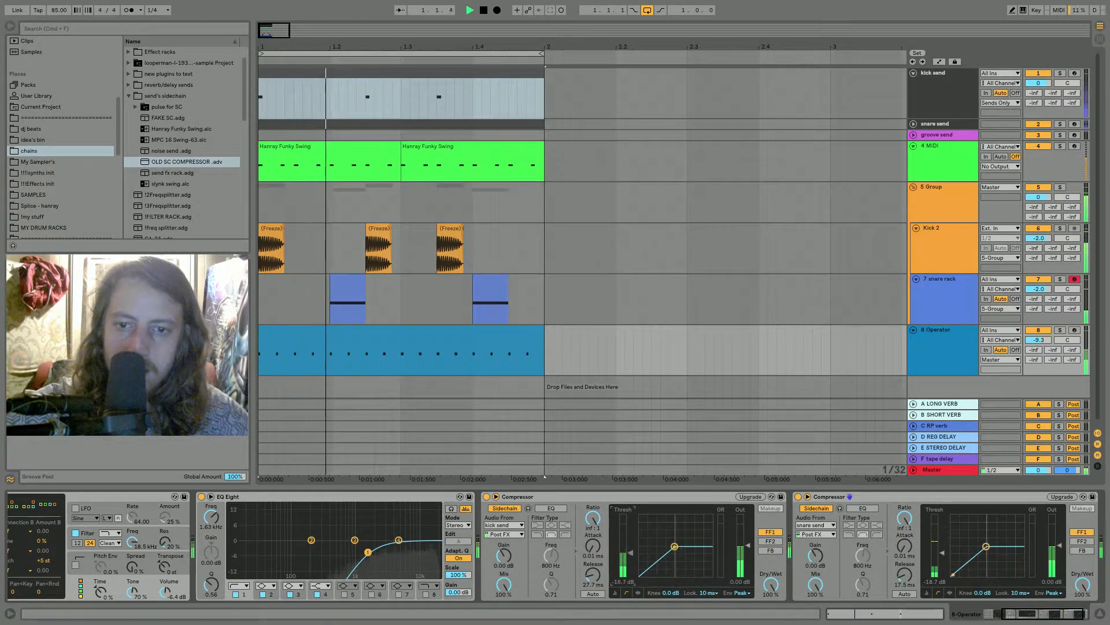
drag(942, 553, 940, 585)
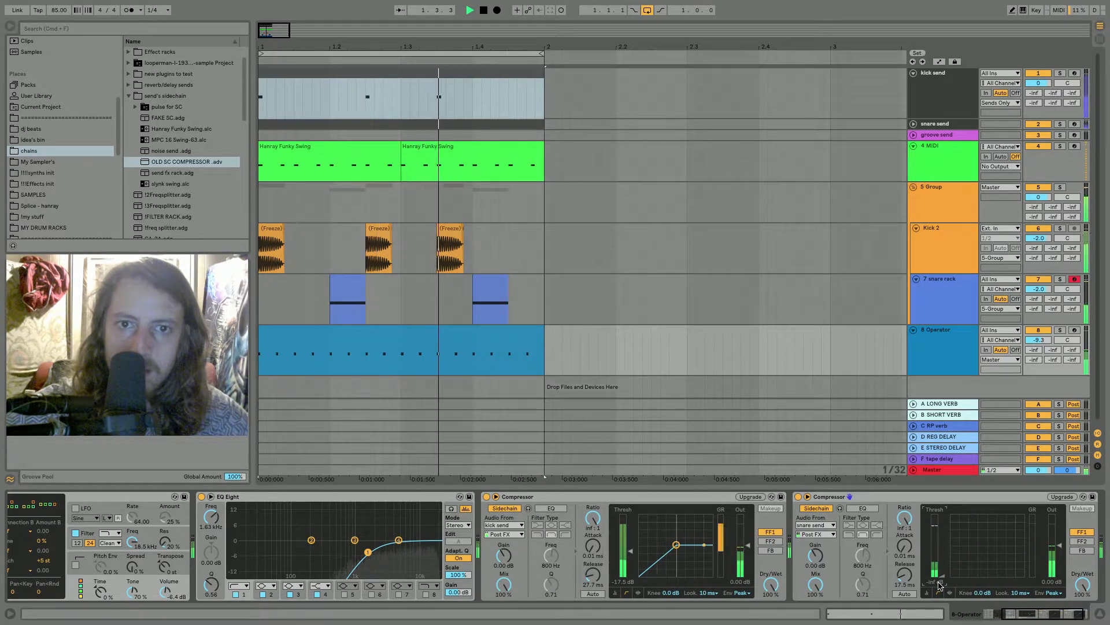
drag(903, 581, 903, 577)
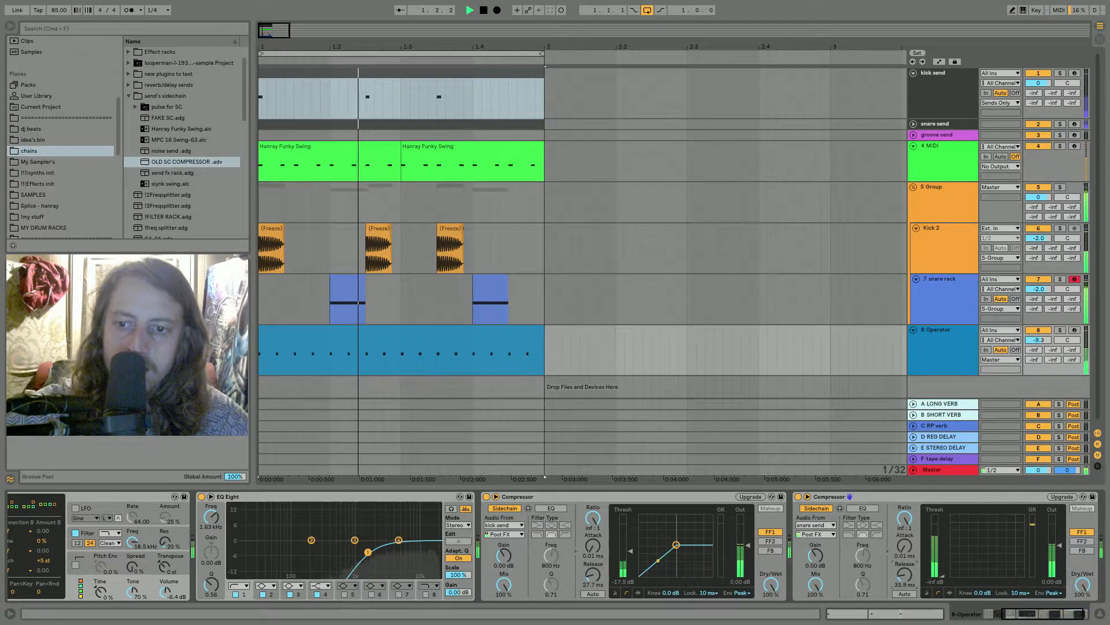
key(space)
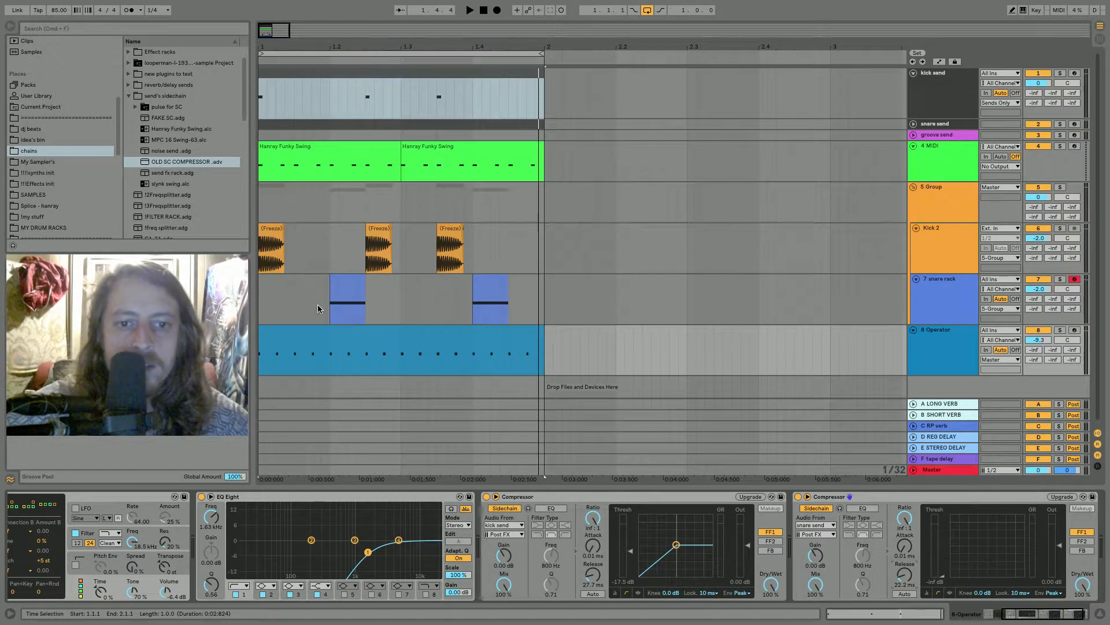
Step: Audition the loop and set the kick and snare group's volume to -2.0 dB
key(space)
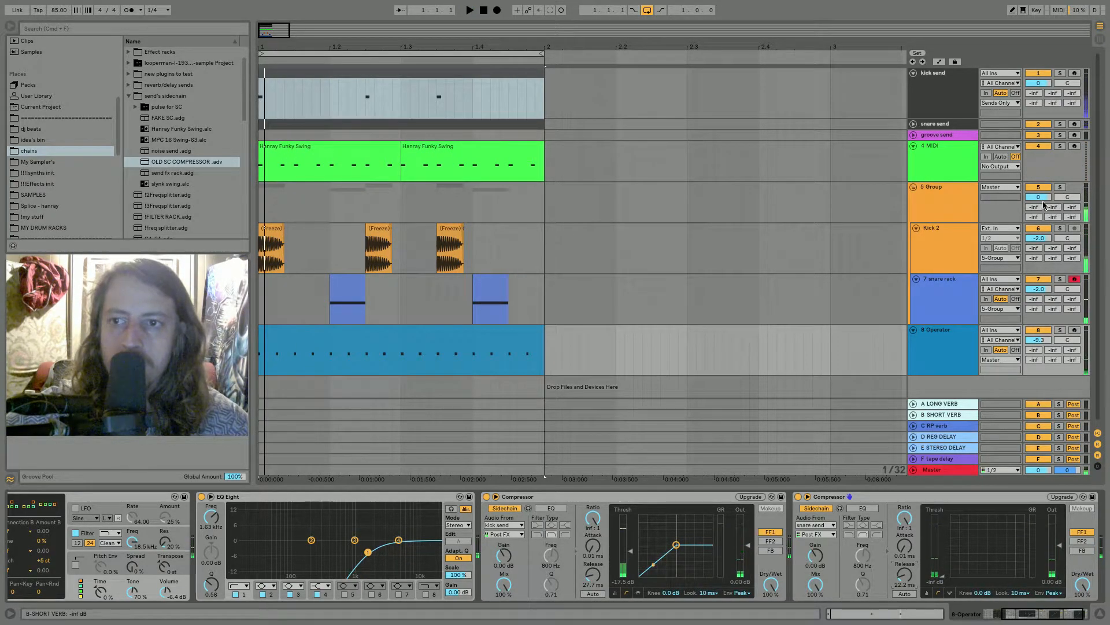
key(space)
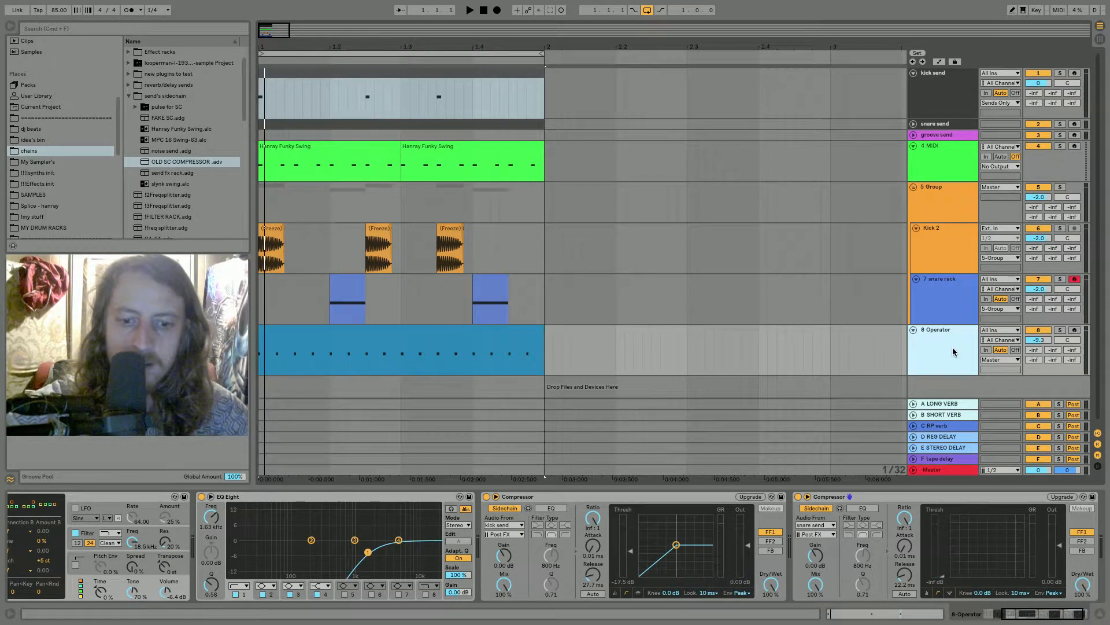
Step: Group the Operator hi-hat track as a blue group named hats and set the group's volume to -2.0 dB
key(super+g)
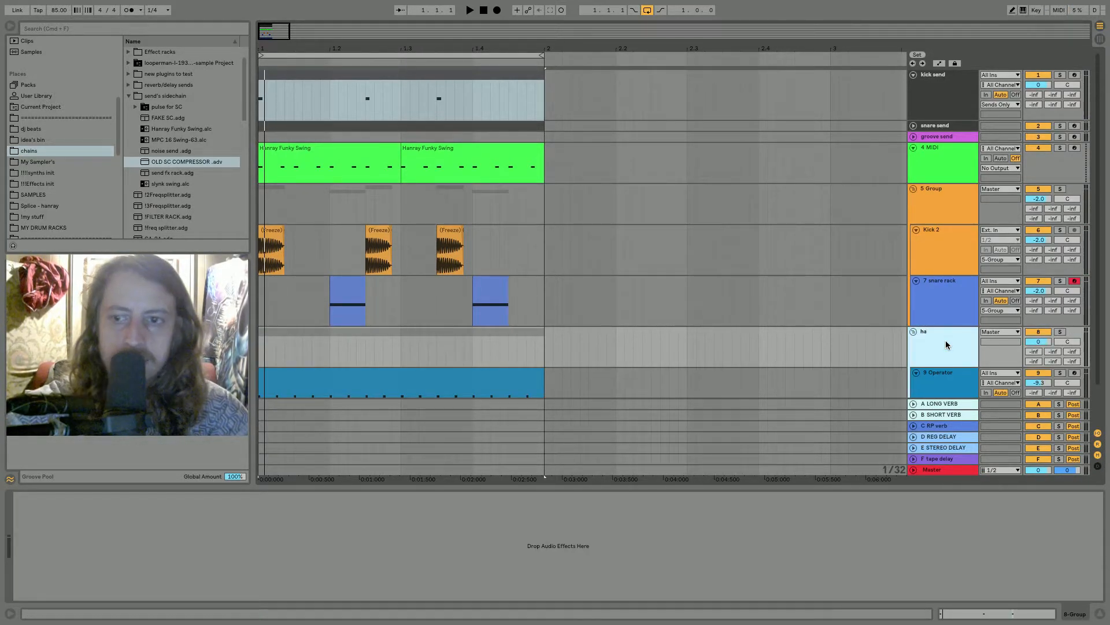
click(1029, 341)
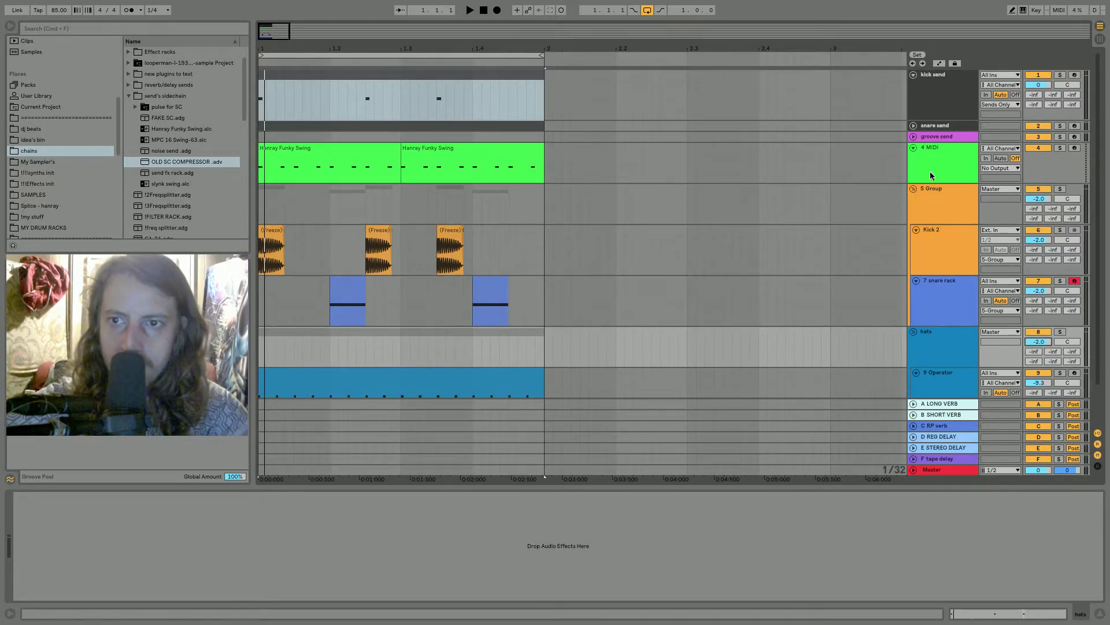
Step: Colour the kick and snare group dark grey, assign that colour to its grouped tracks and clips, and fold the group
right_click(946, 199)
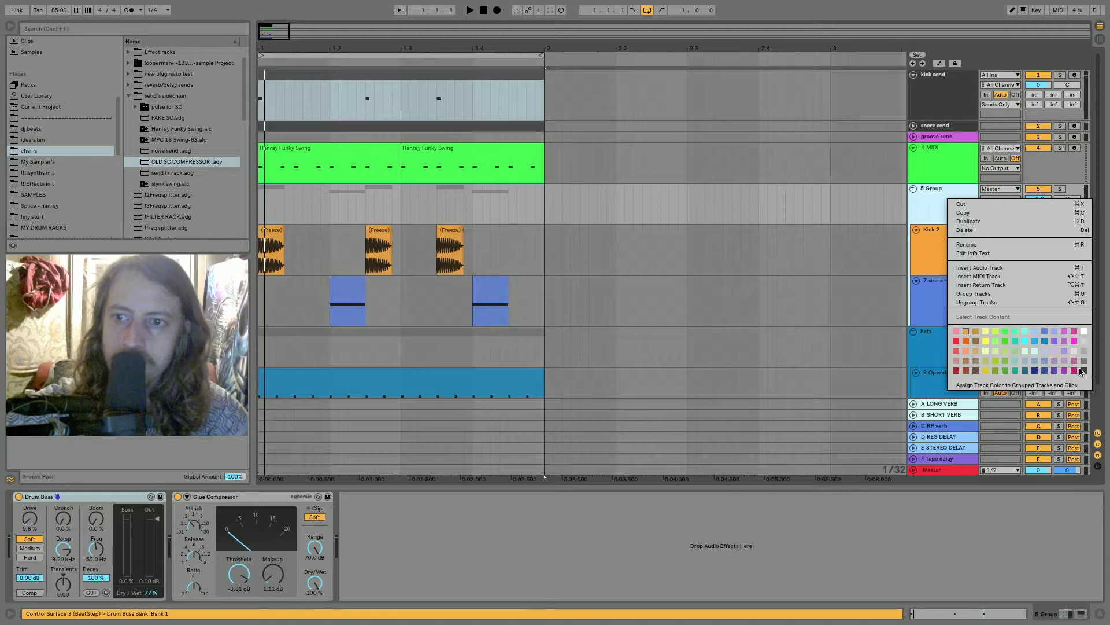
click(1082, 371)
right_click(930, 214)
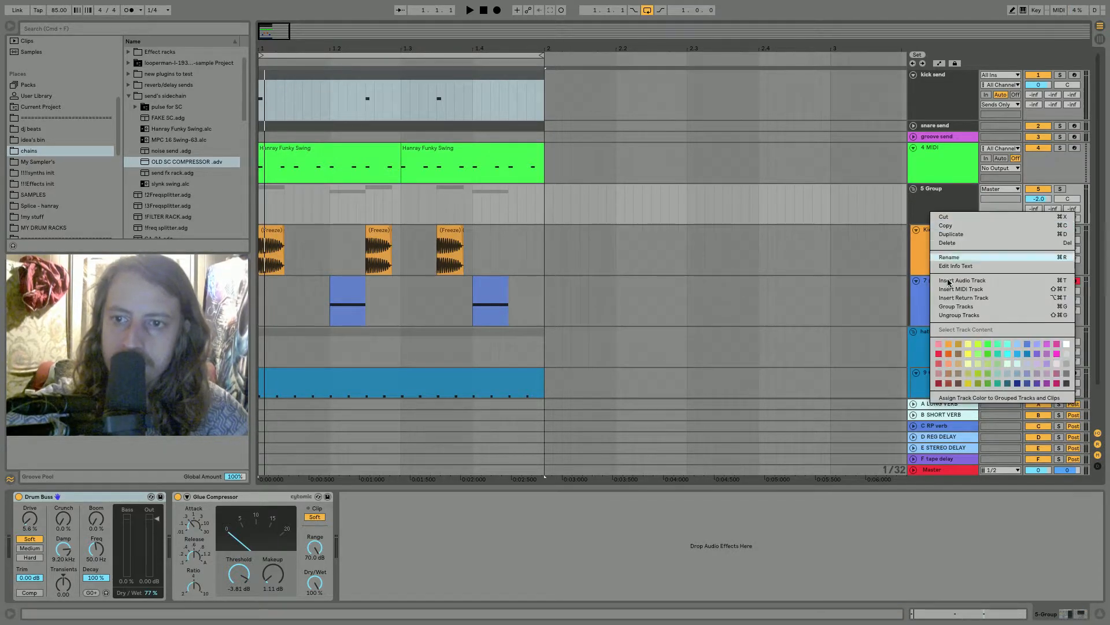
click(948, 398)
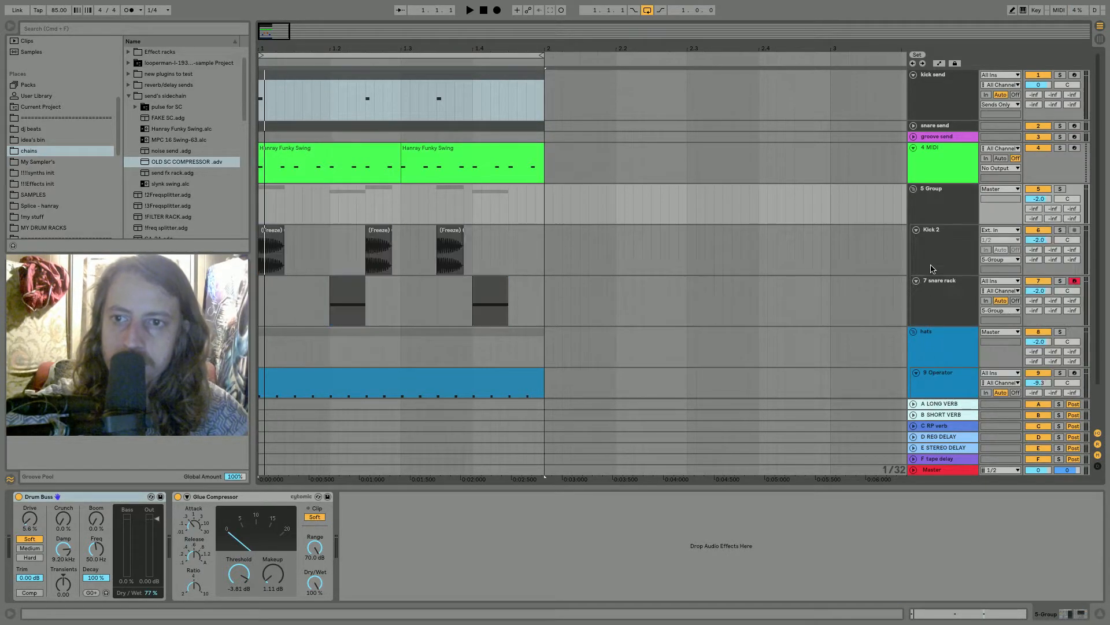
click(914, 191)
Step: Colour the hats group yellow and assign that colour to its grouped Operator track and clips
click(938, 215)
right_click(939, 215)
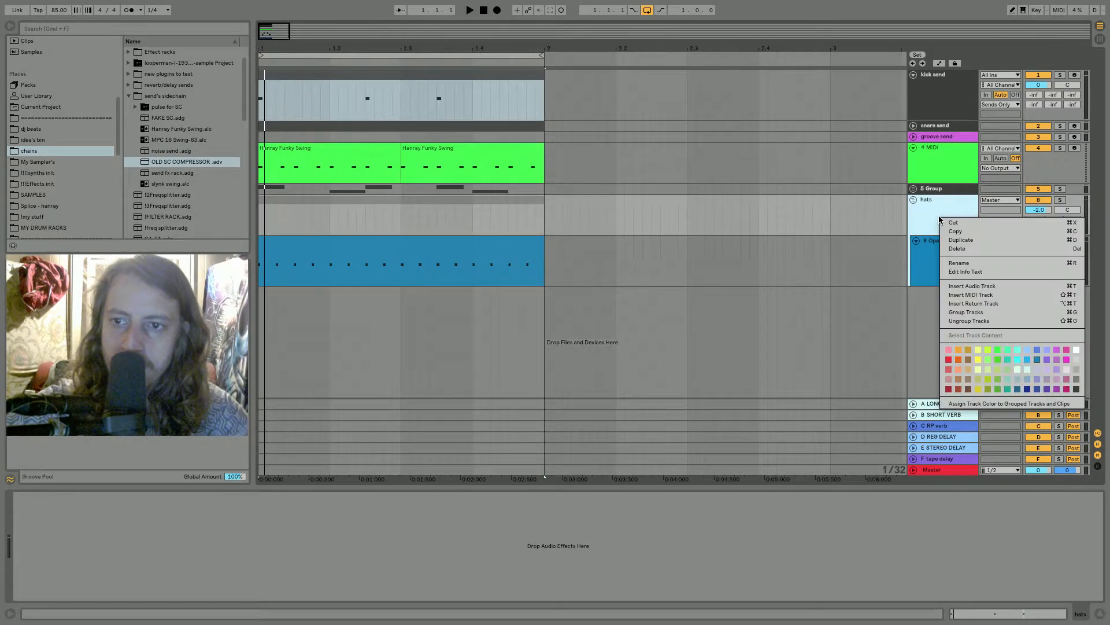
click(976, 358)
right_click(950, 219)
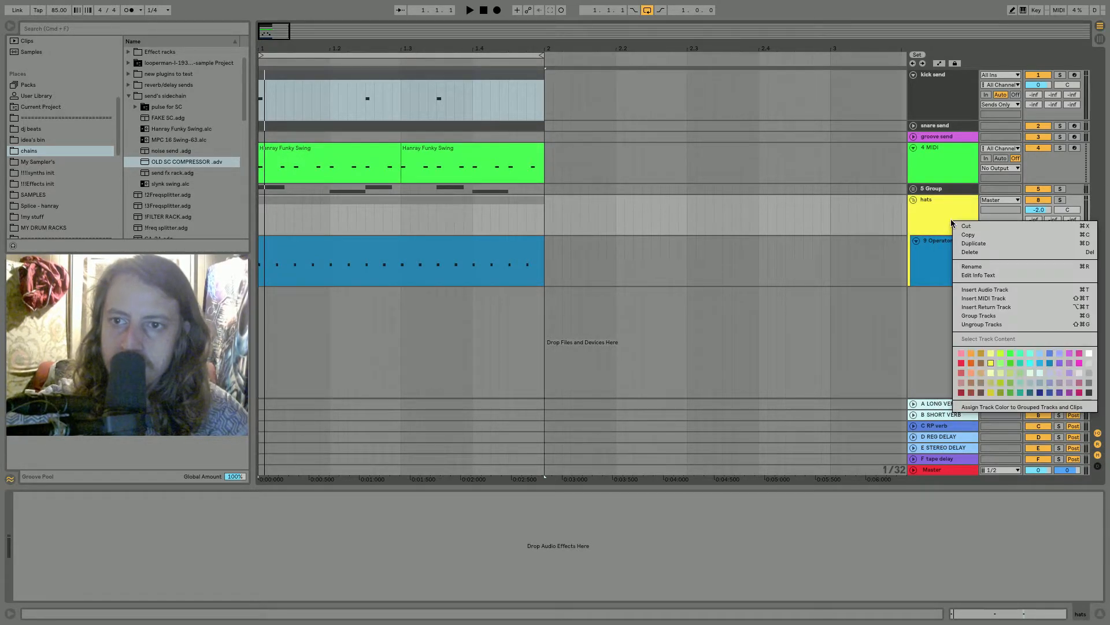
click(980, 400)
right_click(947, 217)
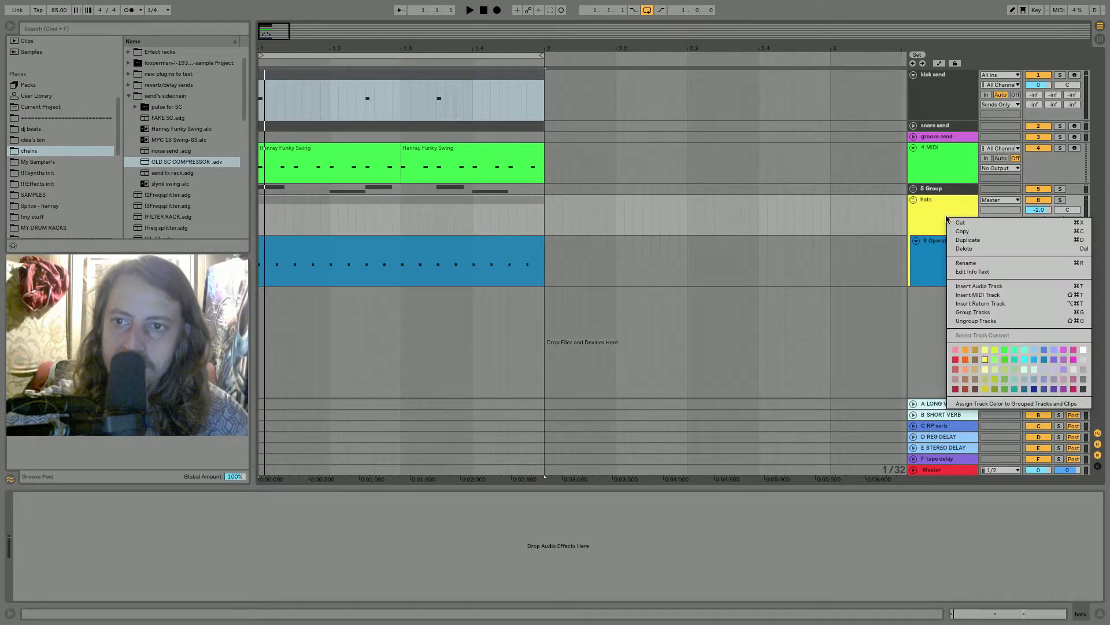
click(969, 403)
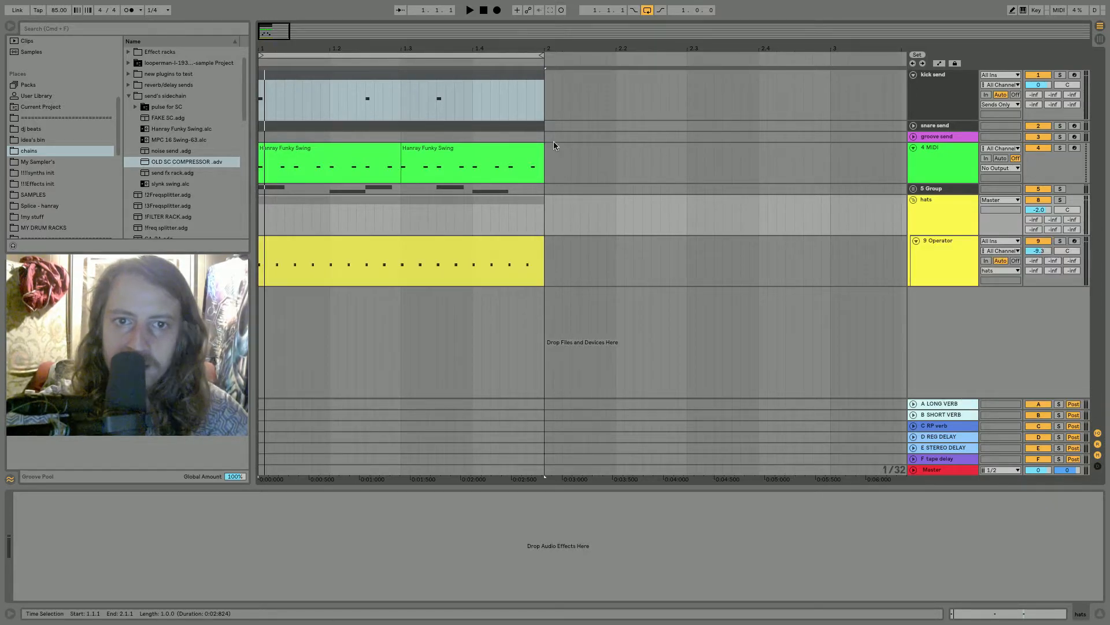
Step: Rename the kick and snare group as k+s and start renaming the green MIDI track with "groov"
click(949, 169)
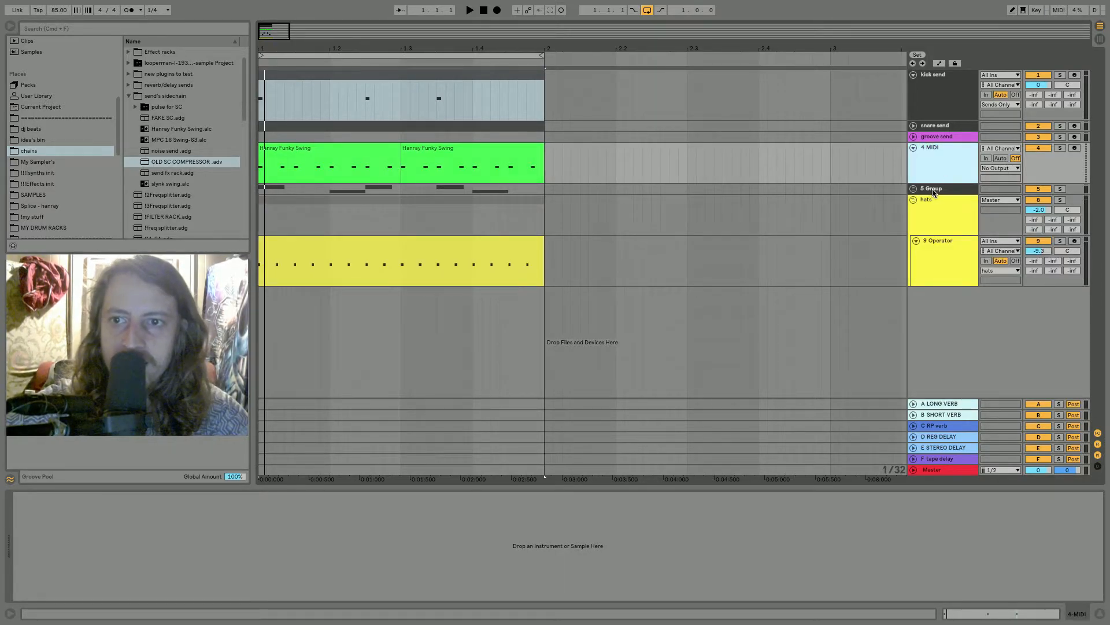
click(932, 188)
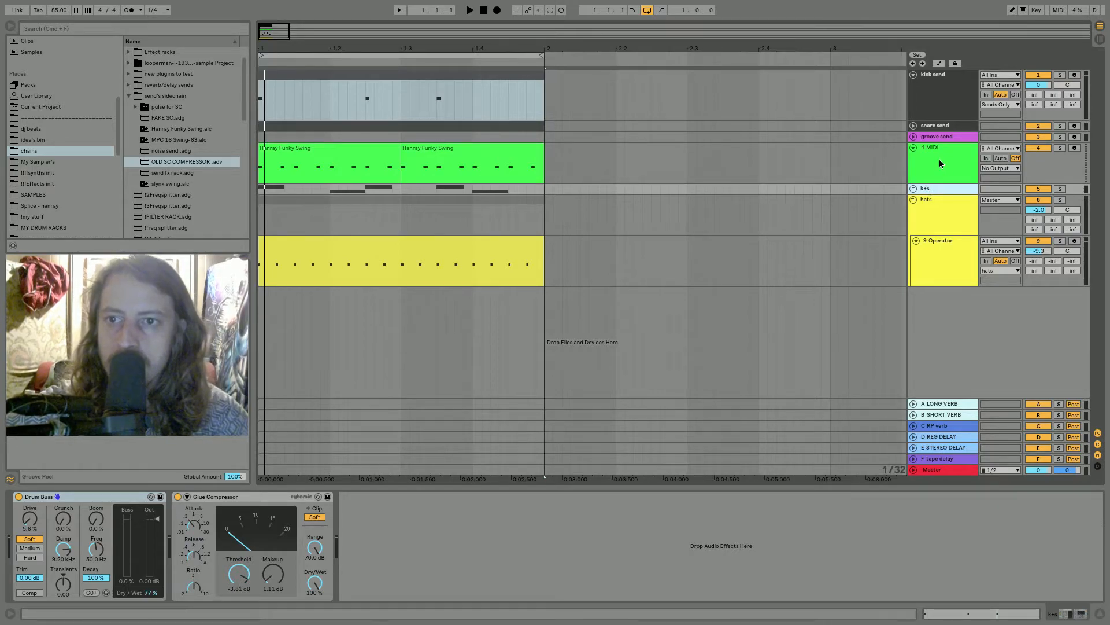
click(940, 163)
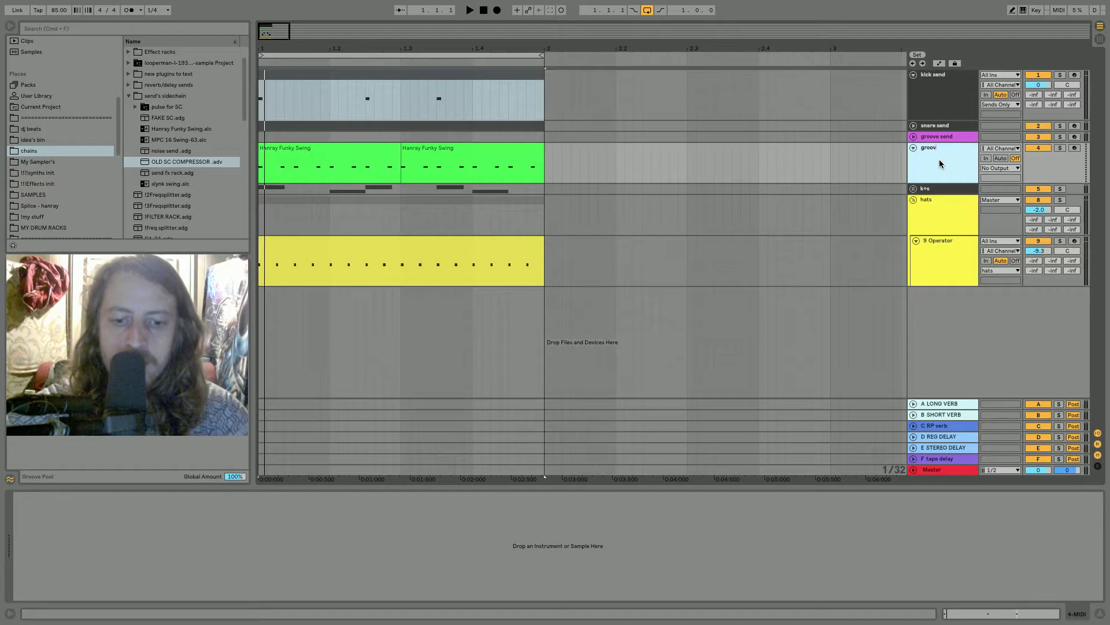
Step: Name the fourth track "groove ref" and collapse the hats and kick send tracks
text(f)
key(Return)
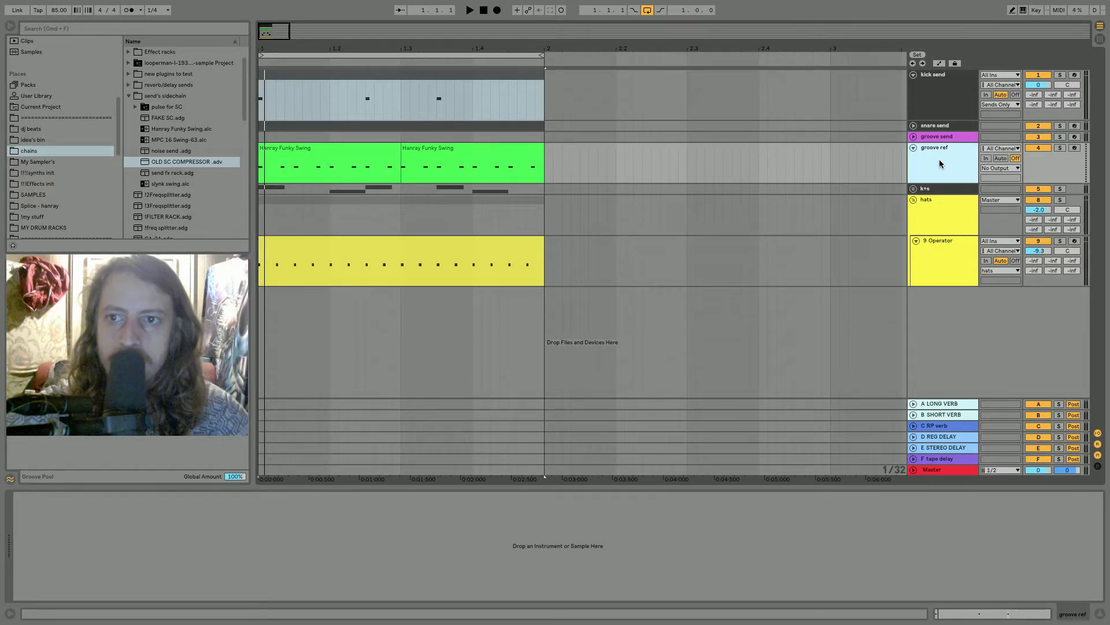
click(914, 199)
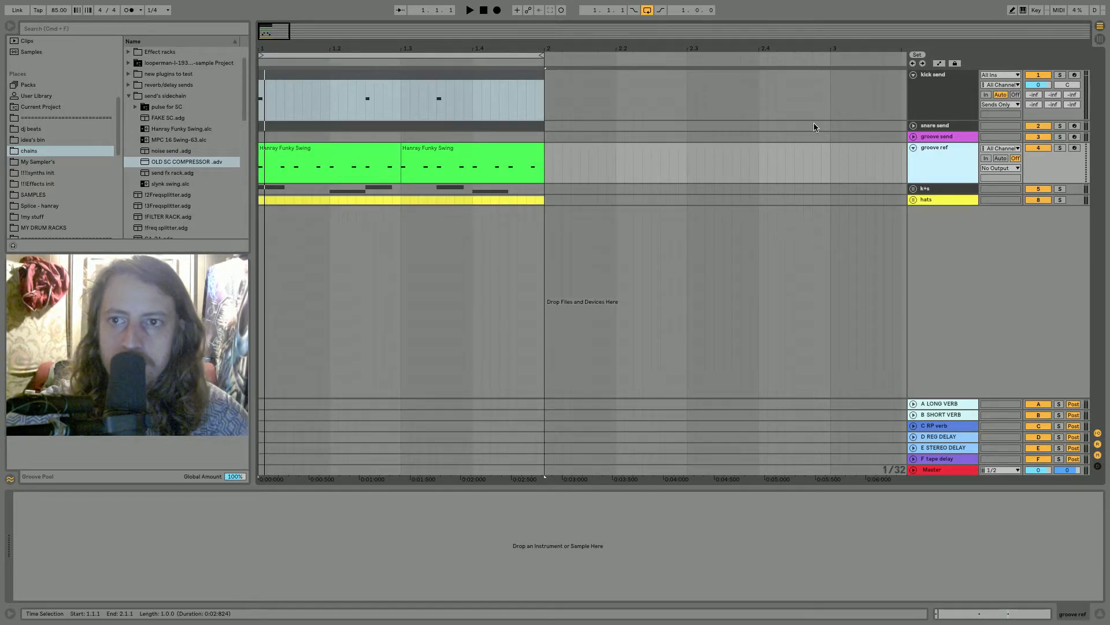
click(913, 75)
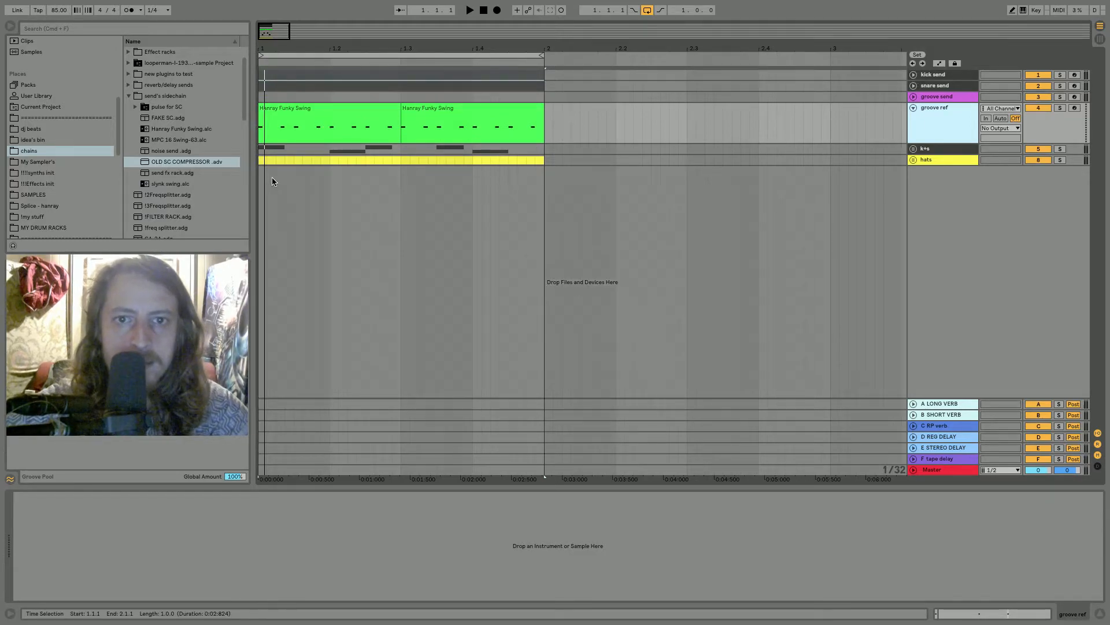
Step: Insert a new MIDI track below the hats track
drag(627, 46, 485, 44)
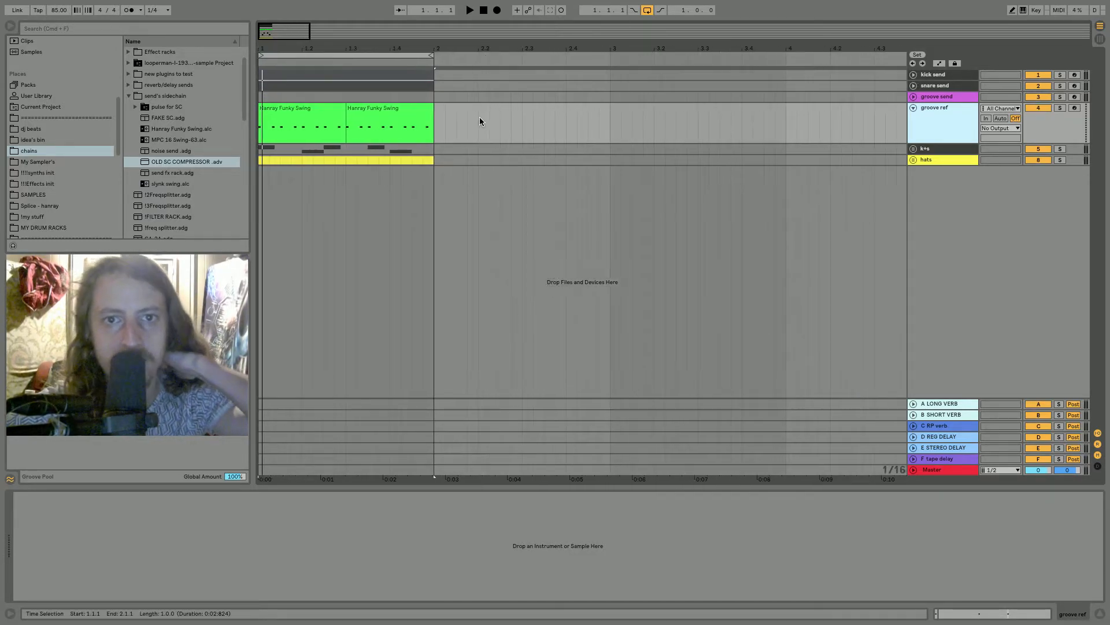
click(947, 161)
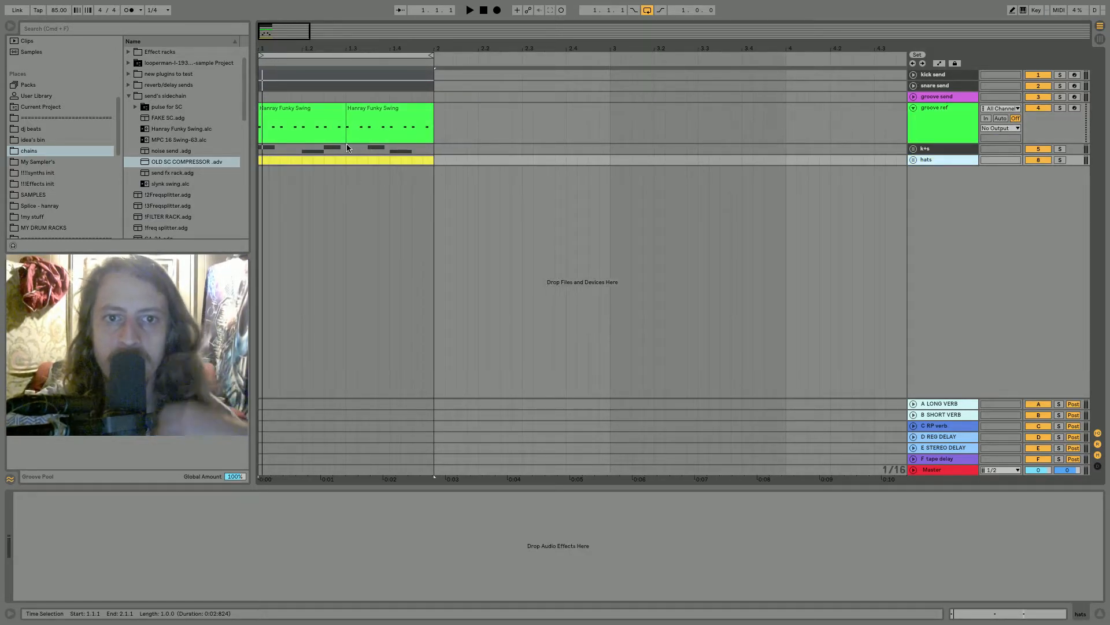
right_click(936, 160)
click(978, 234)
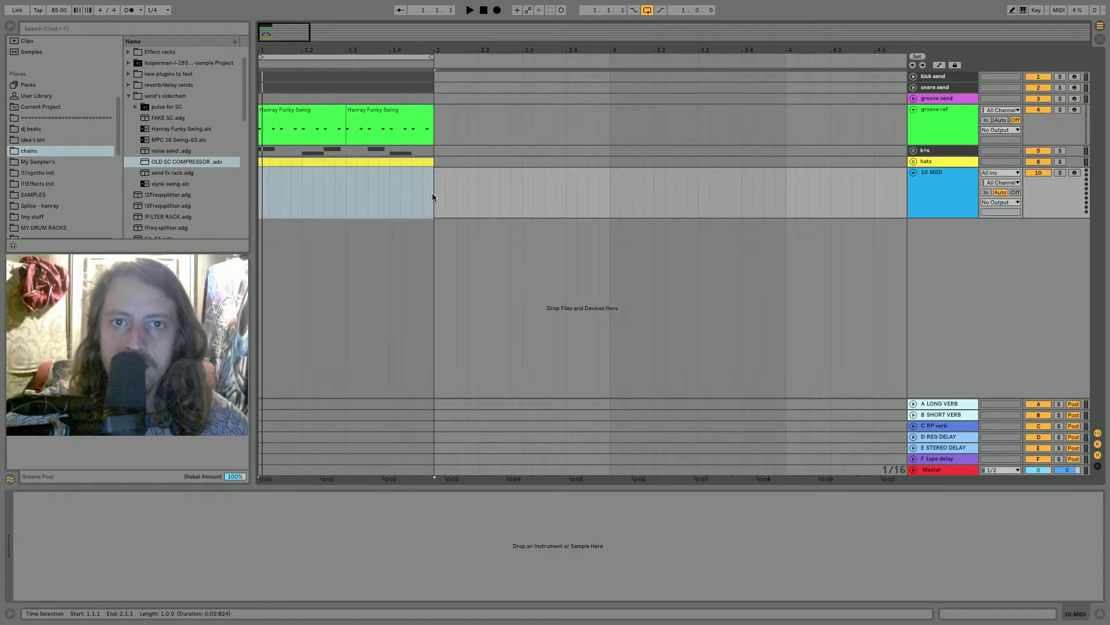
Step: Create an empty four-bar MIDI clip on the new track from bar 2 to bar 6
drag(435, 192, 800, 205)
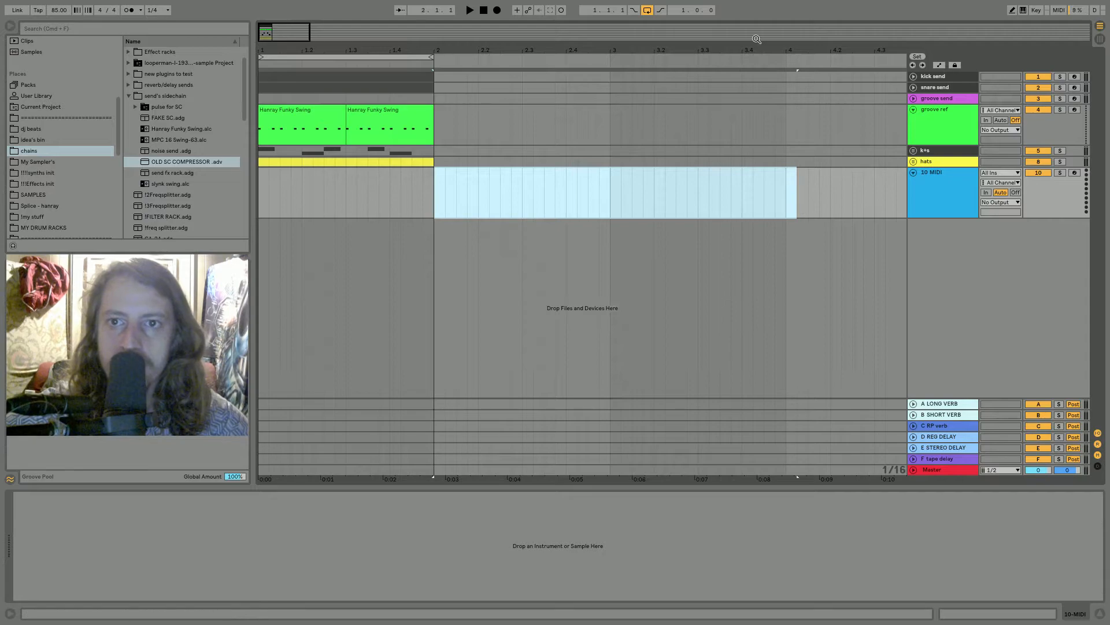
key(minus)
drag(418, 50, 408, 46)
drag(318, 198, 531, 218)
key(super+shift+m)
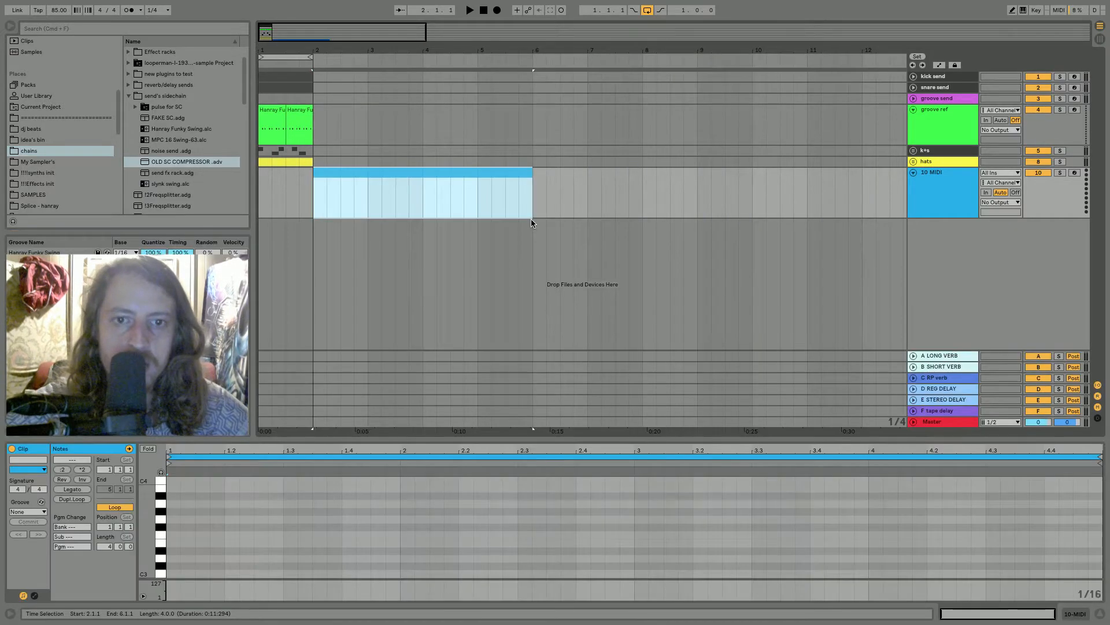
Step: Add a G3 note at the start of the clip and extend it with Legato across all four bars
double_click(175, 518)
click(74, 489)
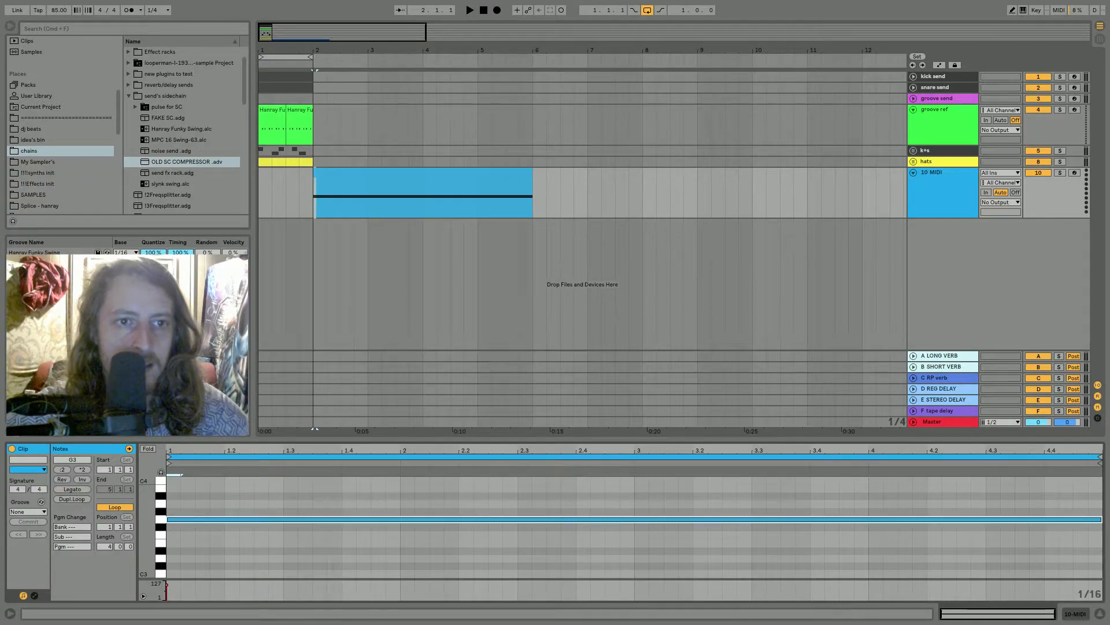
Step: Load the Operator instrument onto the new MIDI track and change the waveform of oscillator A
scroll(54, 173, up, 4)
click(54, 172)
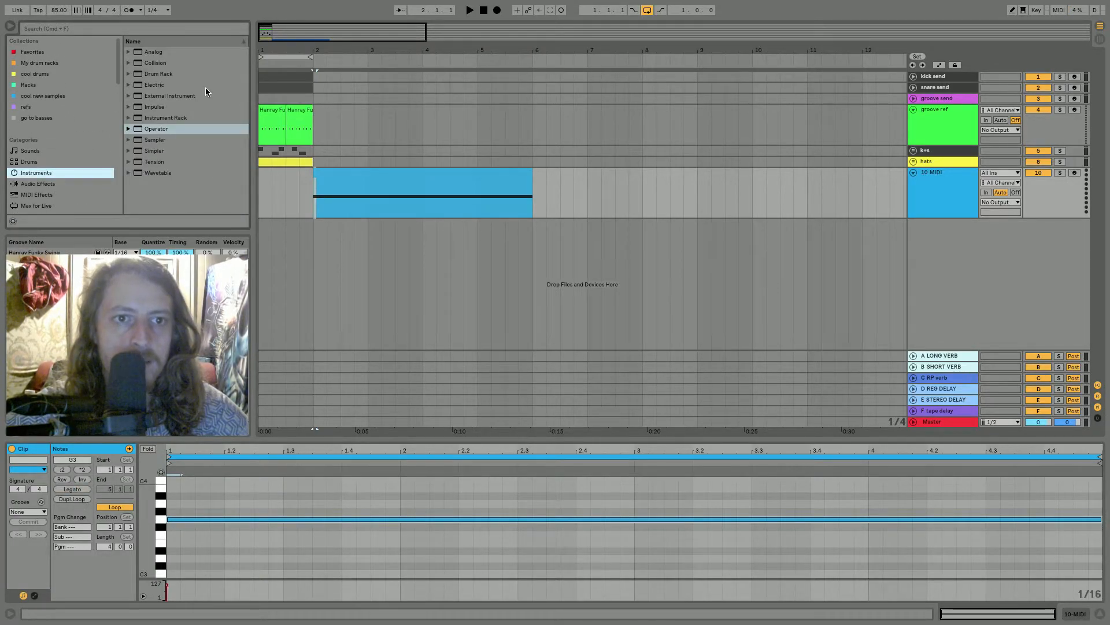
drag(162, 130, 381, 190)
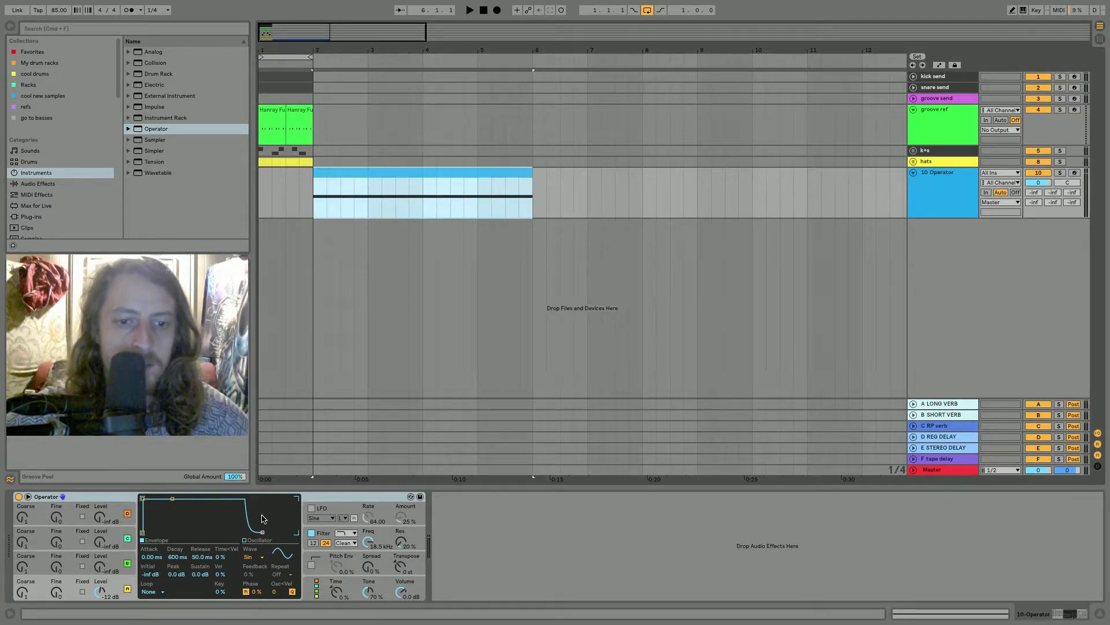
click(253, 557)
click(252, 443)
Step: Try transposing Operator by -36 semitones while playing the clip
key(space)
drag(400, 567, 400, 591)
key(space)
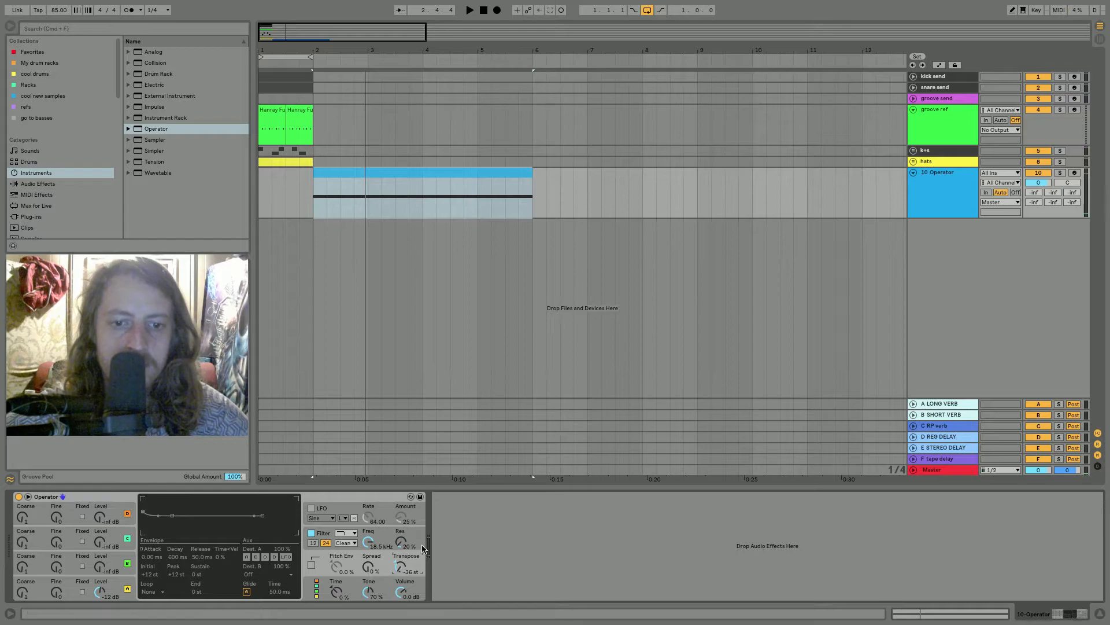
key(space)
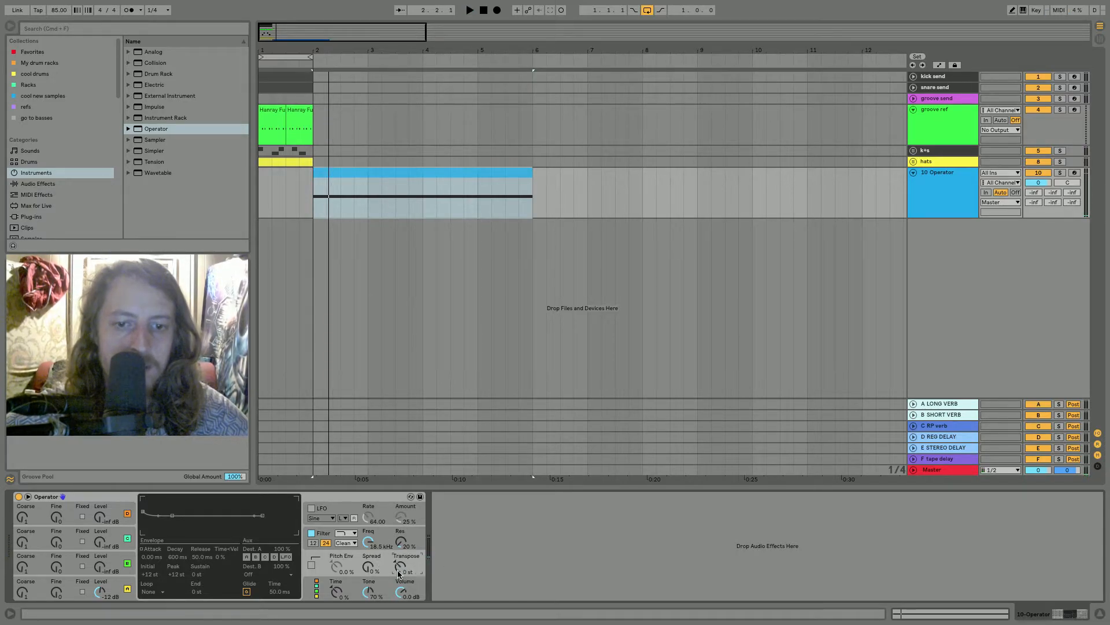
Step: Lower the clip's sustained note by three octaves to G0 and audition it
double_click(389, 176)
key(space)
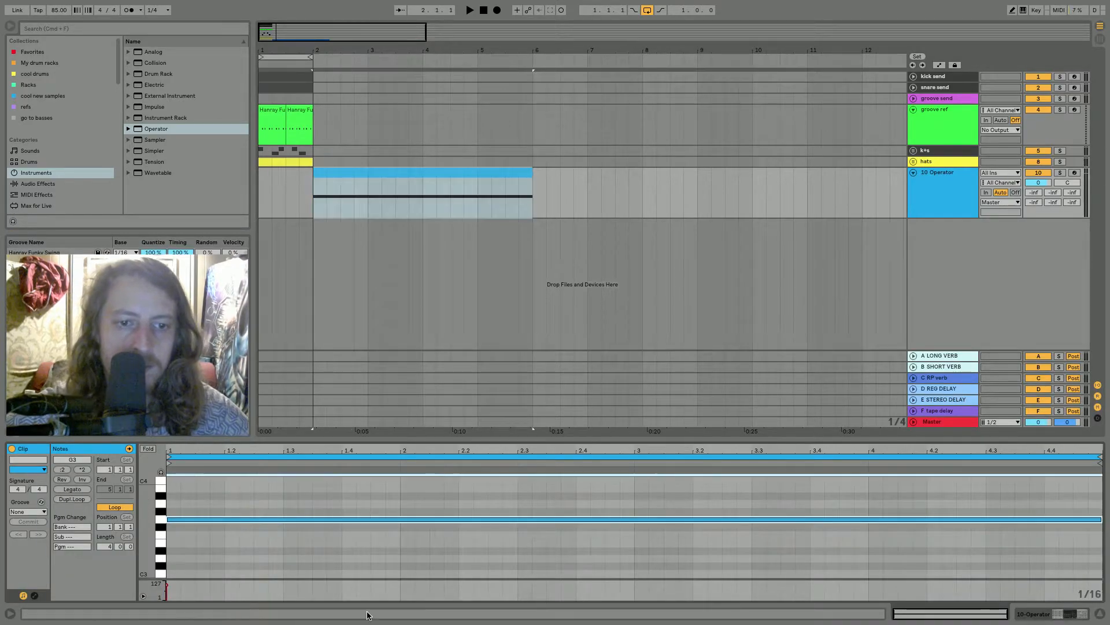
key(shift+Down)
key(shift+Down)
key(shift+Down)
key(space)
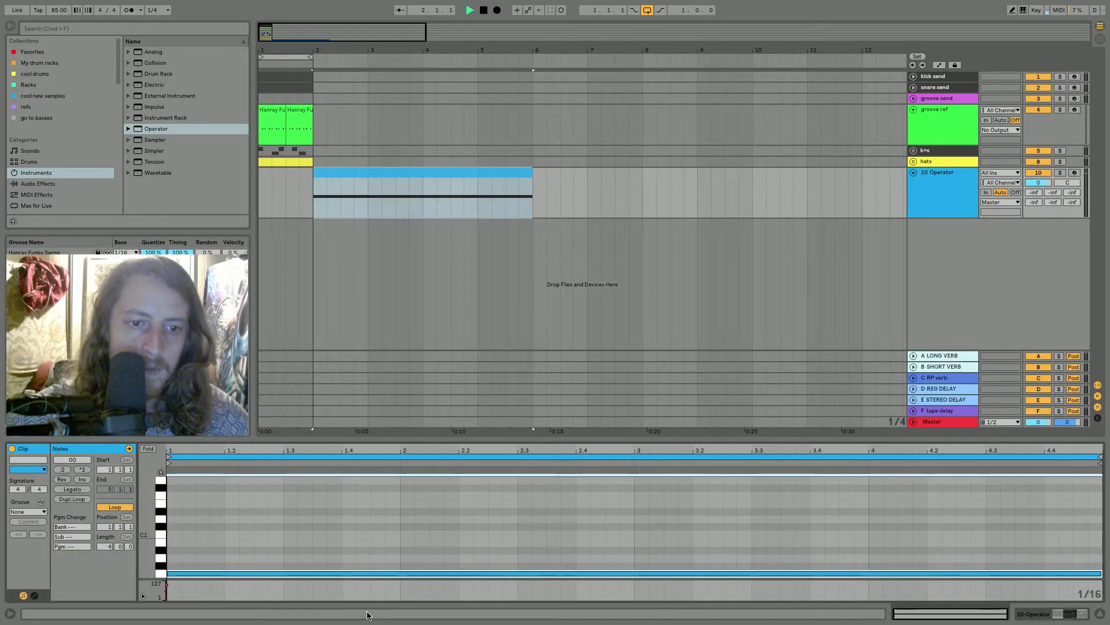
key(shift+Down)
key(shift+Up)
key(space)
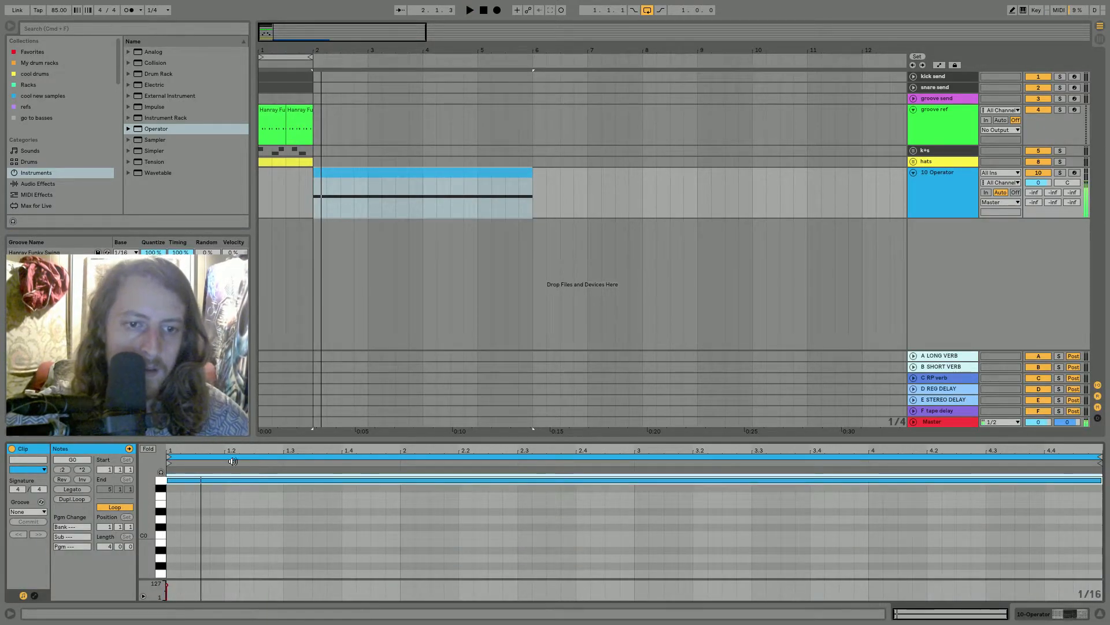
Step: Switch Operator to the parallel oscillator algorithm and set oscillator B to the SwD waveform at -12 dB
click(937, 181)
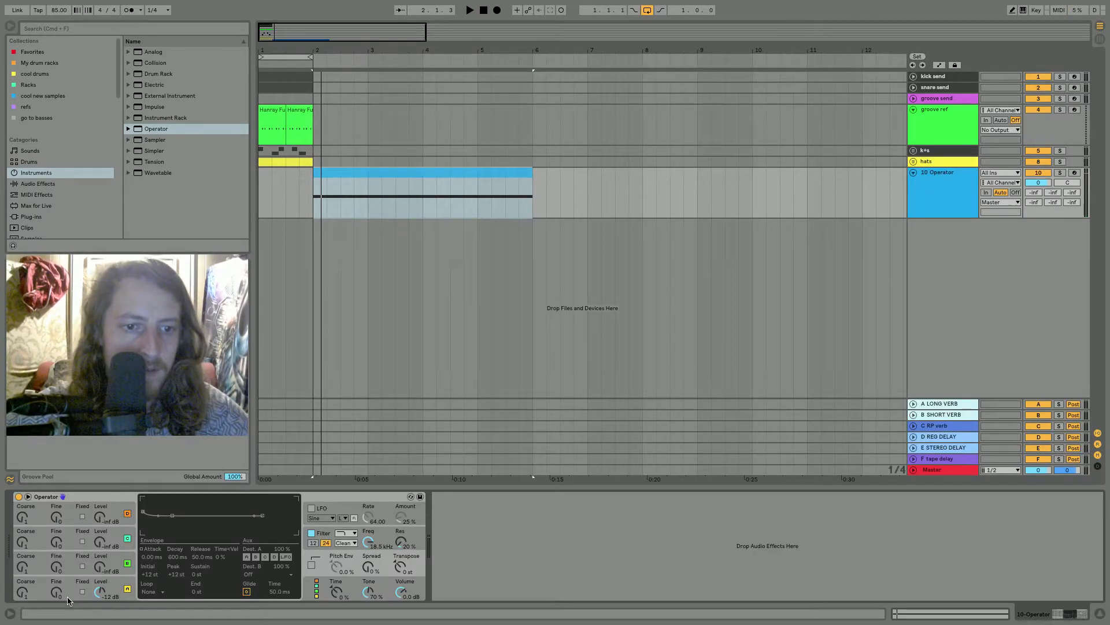
click(317, 581)
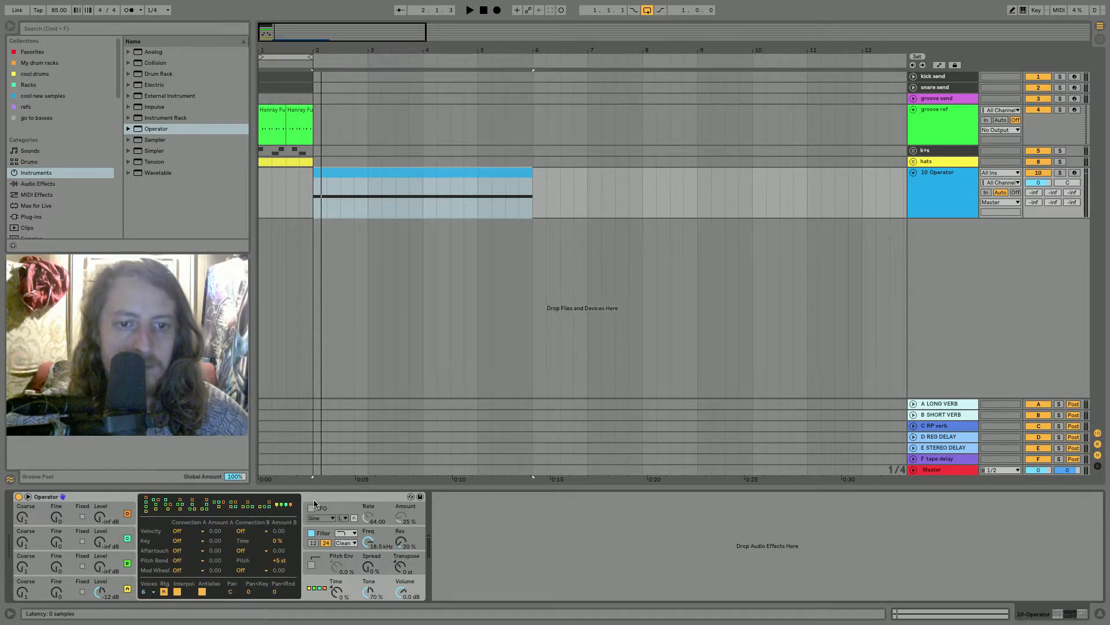
click(118, 569)
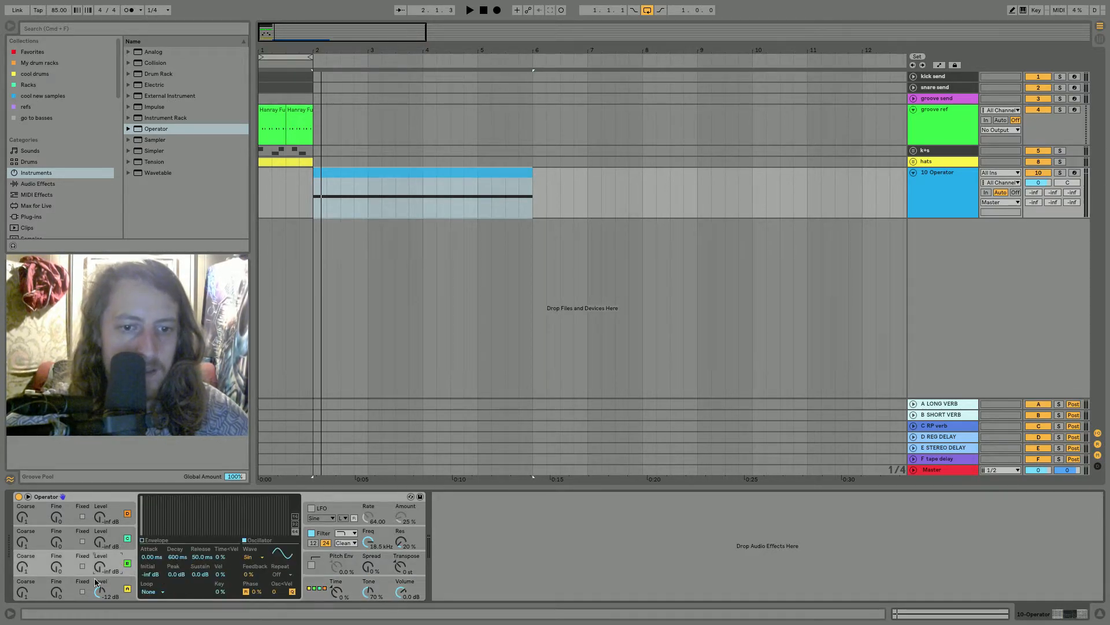
click(252, 557)
click(262, 445)
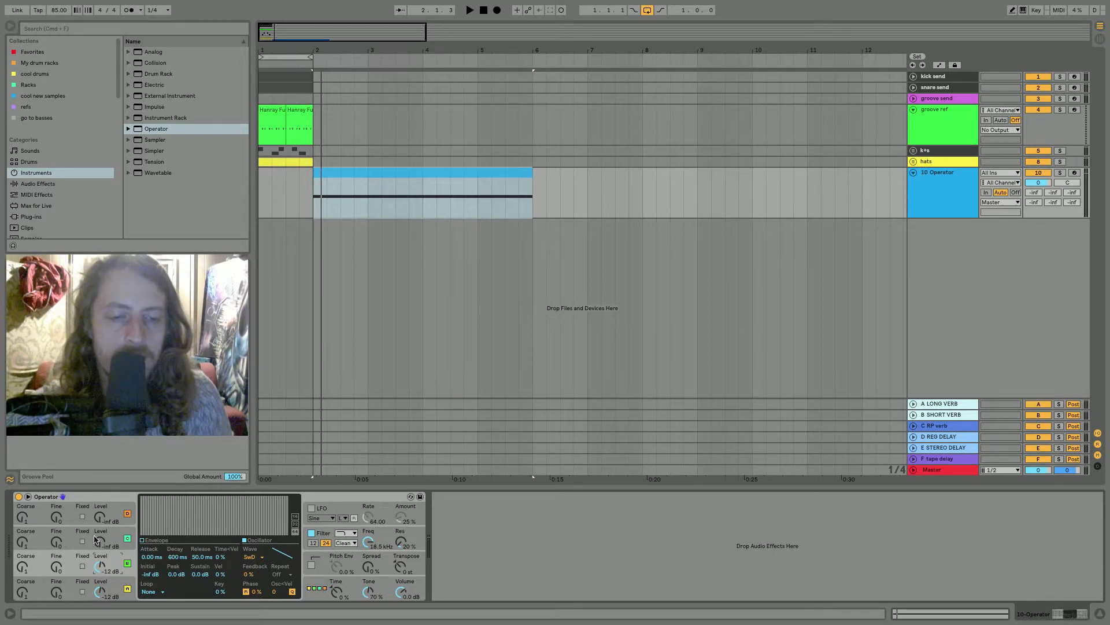
Step: Try Operator's vertically stacked algorithm, auditioning the clip with oscillator B's level at -17 dB and -14 dB
click(316, 587)
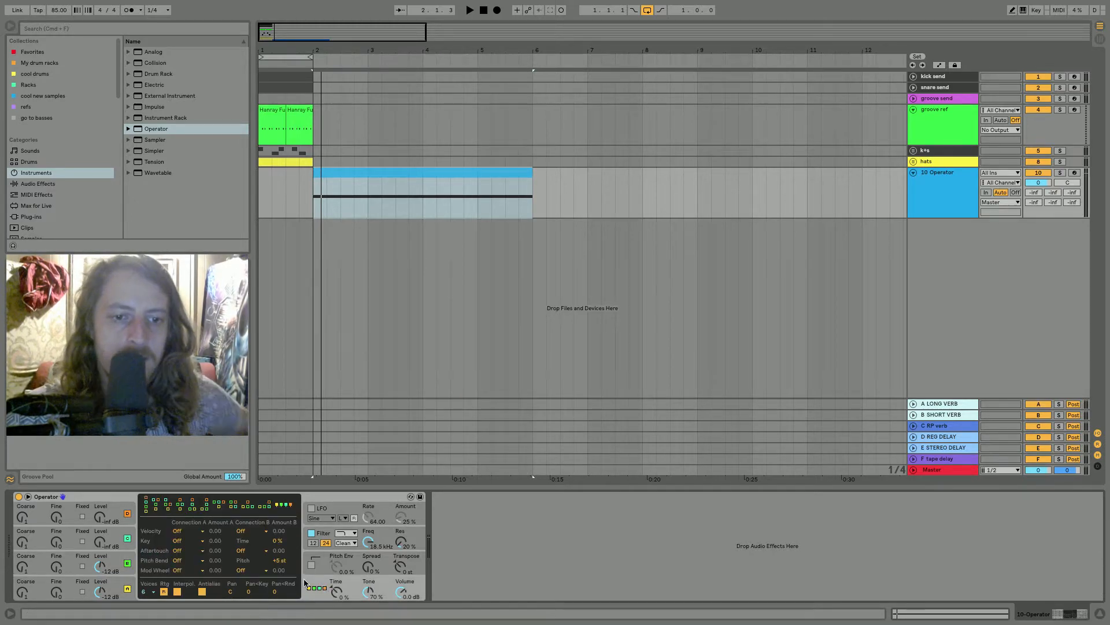
drag(101, 566, 100, 569)
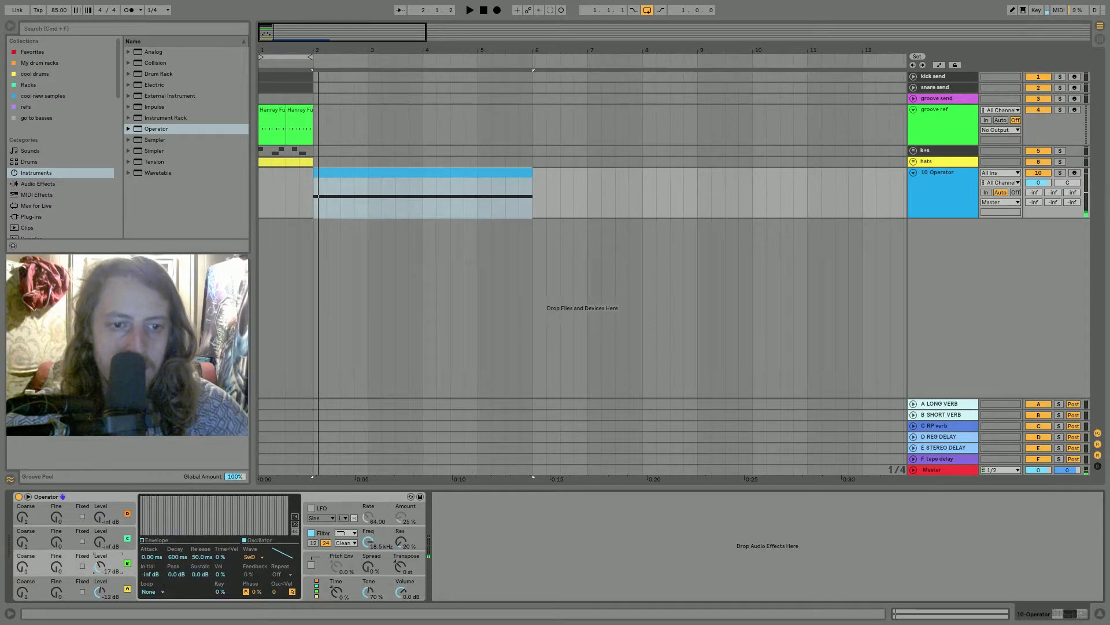
key(space)
key(space)
key(space)
key(space)
key(space)
mouse_move(100, 567)
mouse_down()
mouse_move(101, 585)
mouse_move(101, 569)
mouse_up()
key(space)
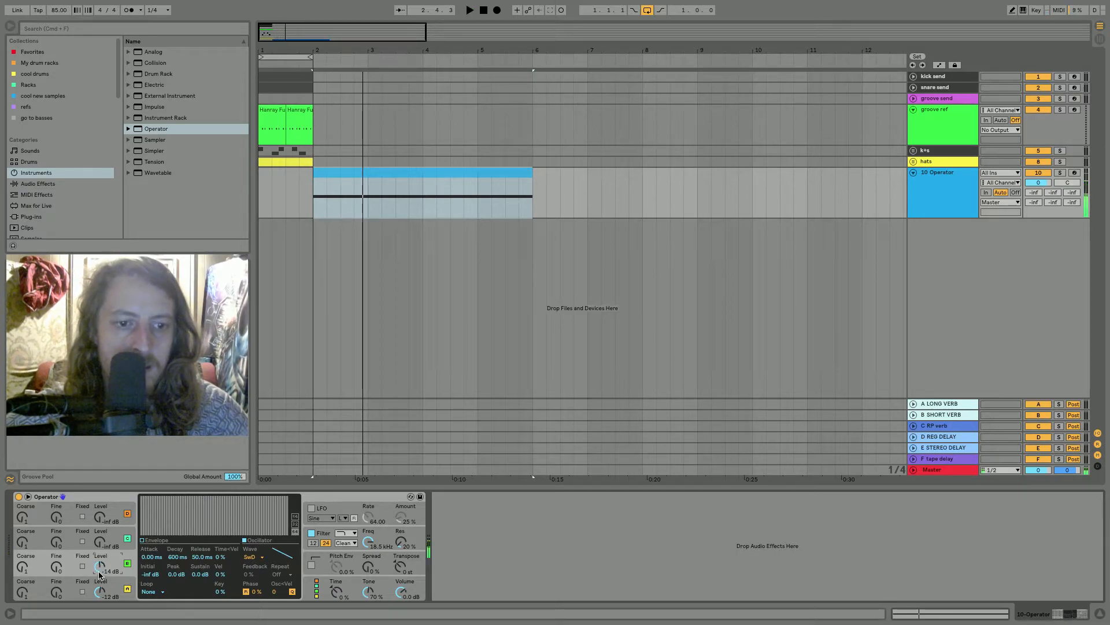
click(315, 589)
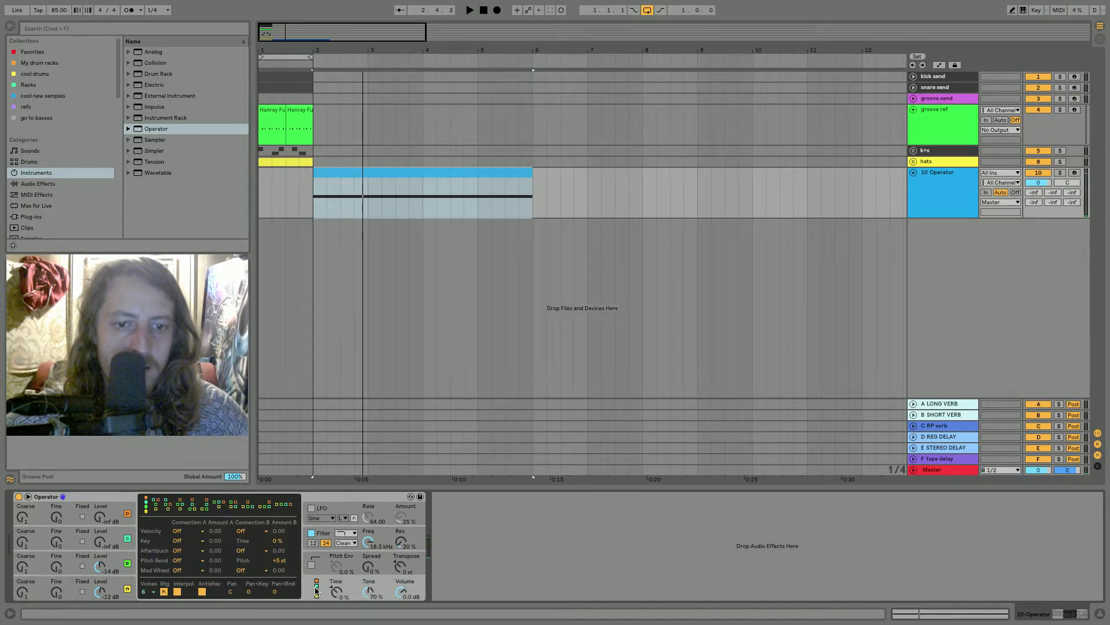
click(100, 567)
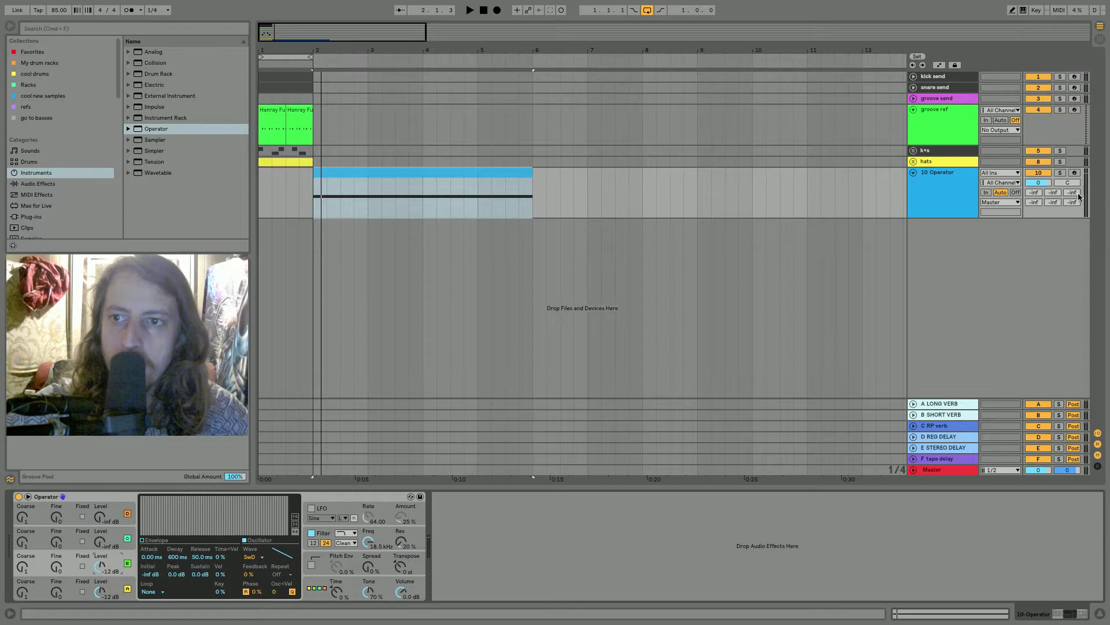
Step: Set the Operator track's volume to -2 dB
click(1047, 181)
text(-2)
key(Return)
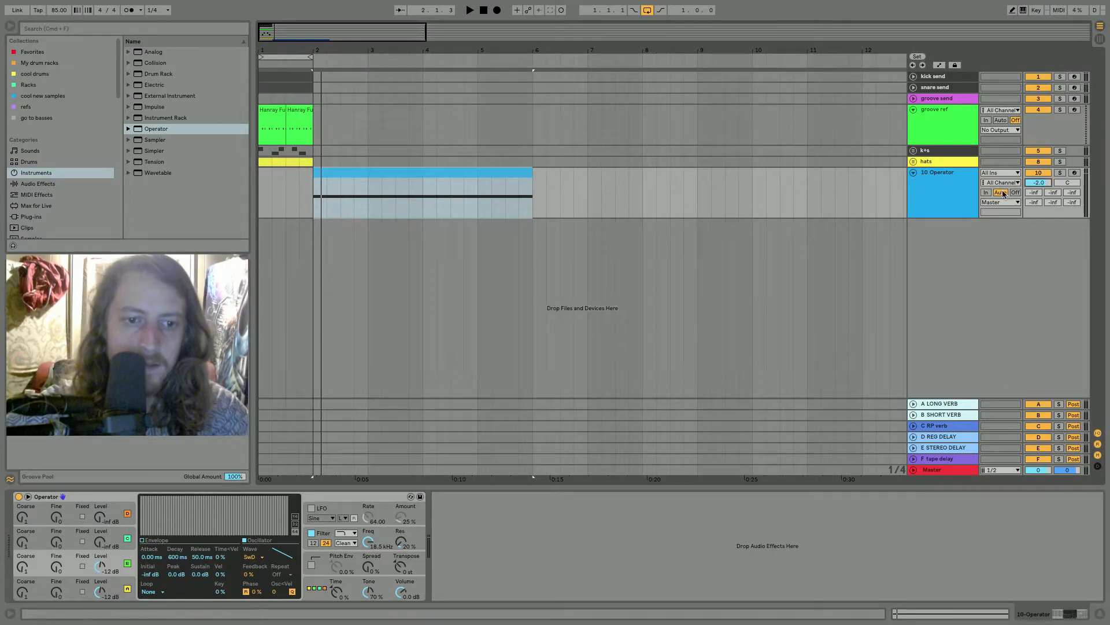
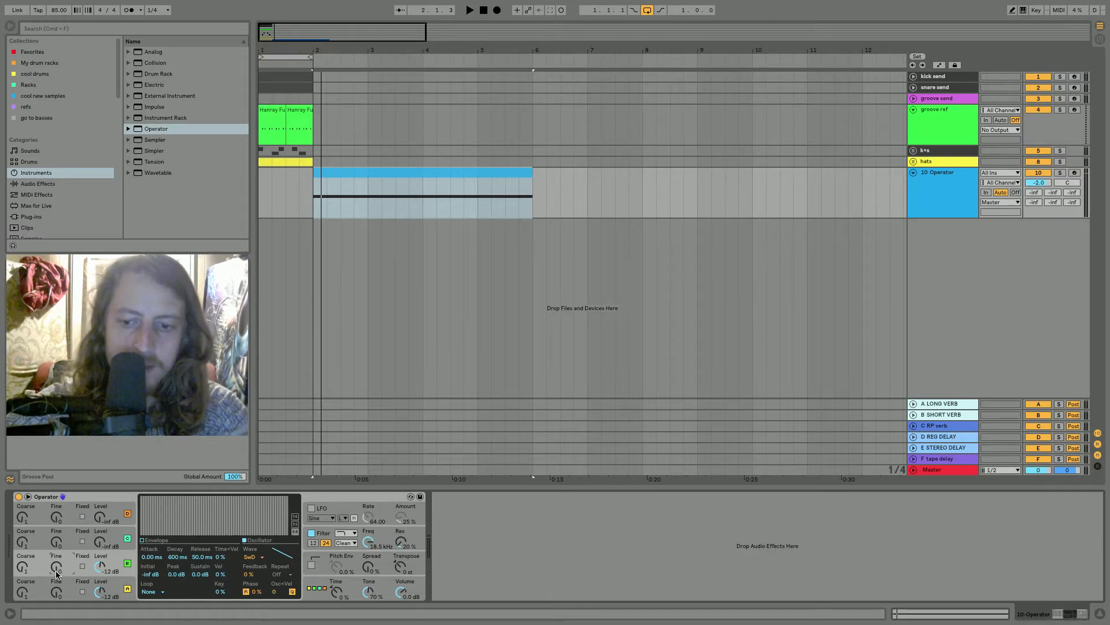
Step: Detune oscillator A with a coarse value of 0.5 and a fine value of 992, and audition the clip
click(57, 592)
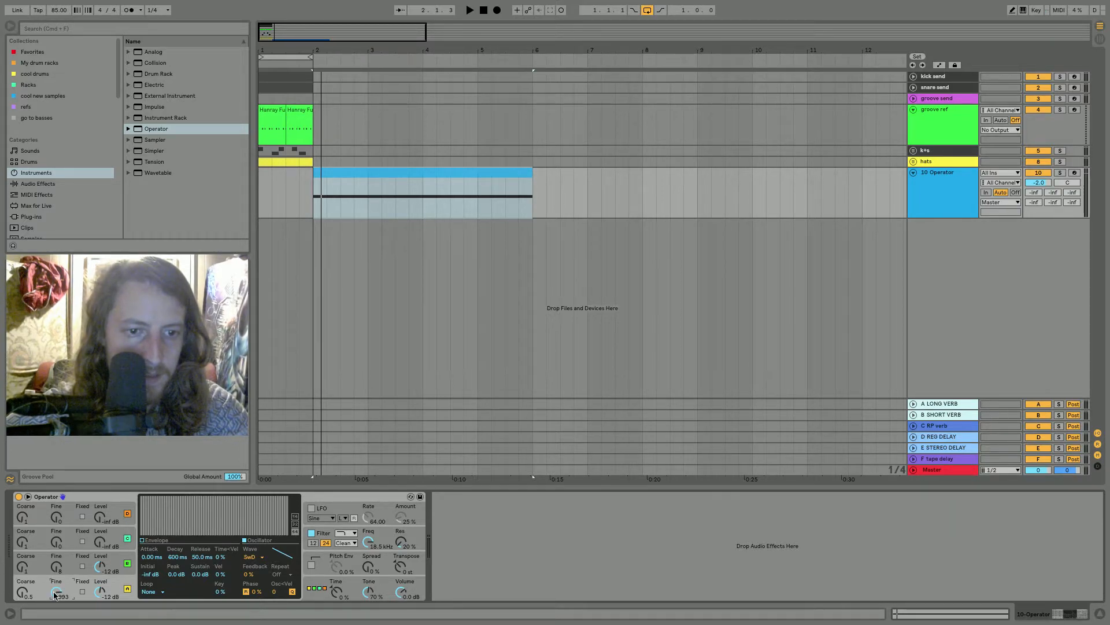
text(992)
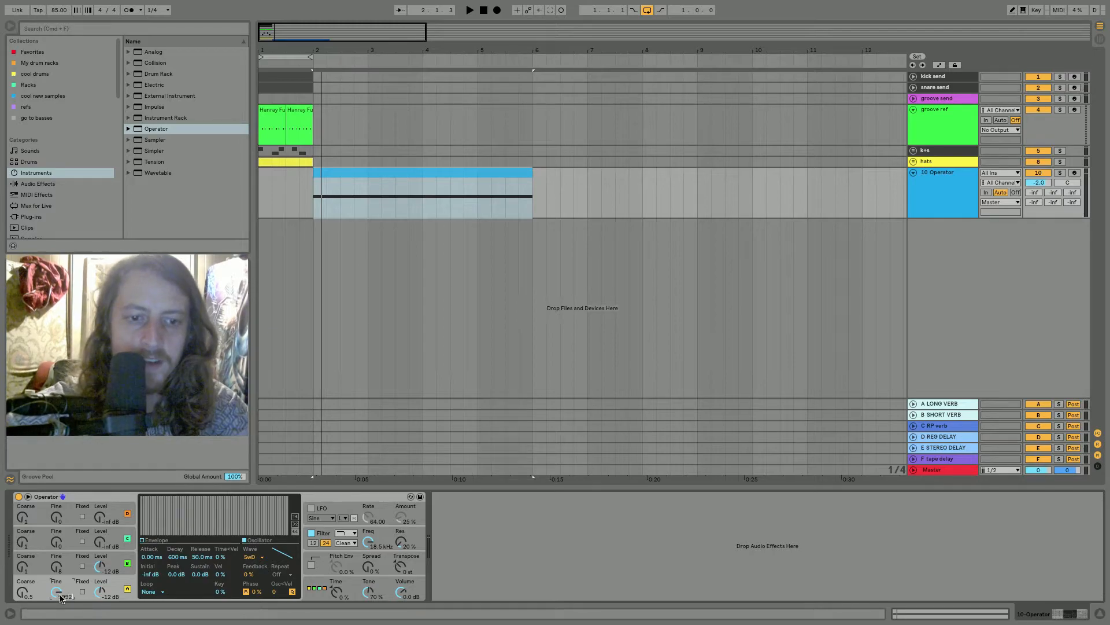
key(Return)
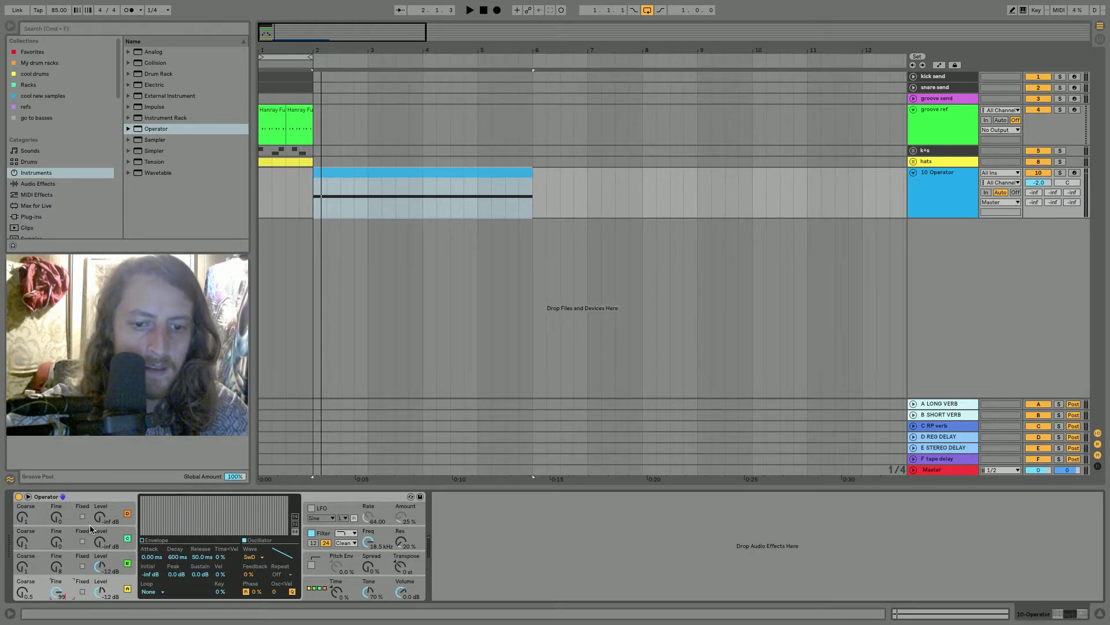
key(space)
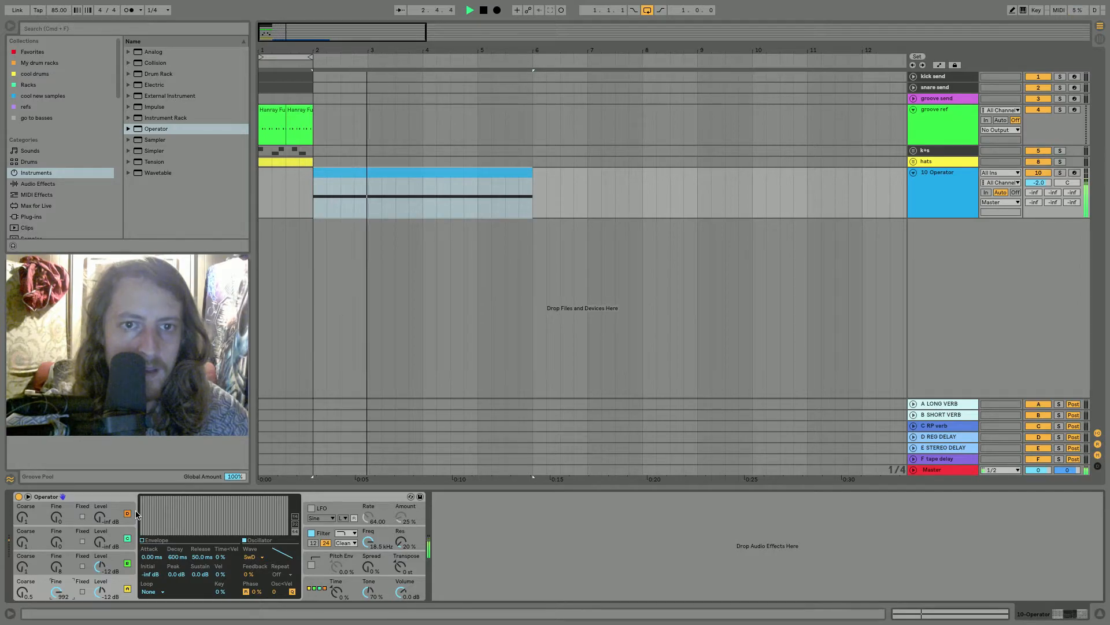
key(space)
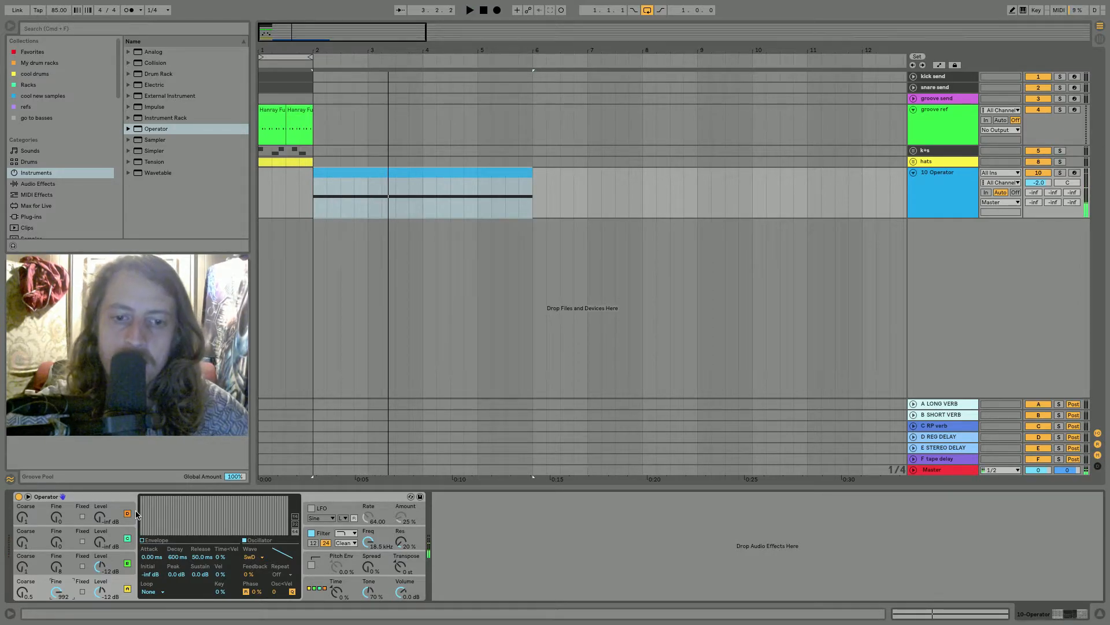
Step: Turn off Operator's filter
click(311, 533)
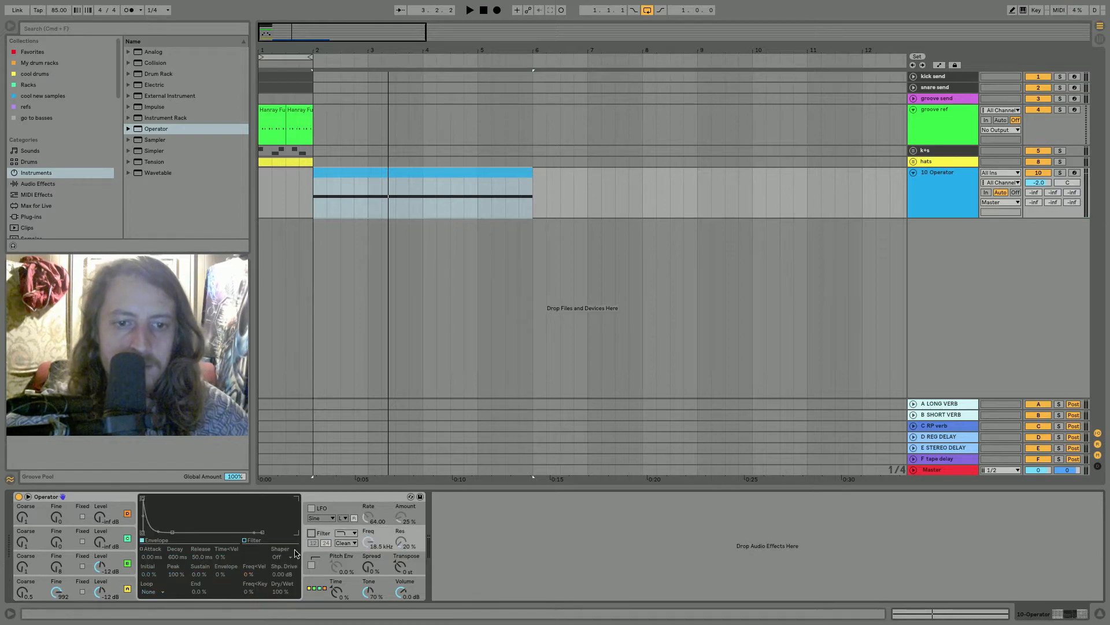
double_click(105, 497)
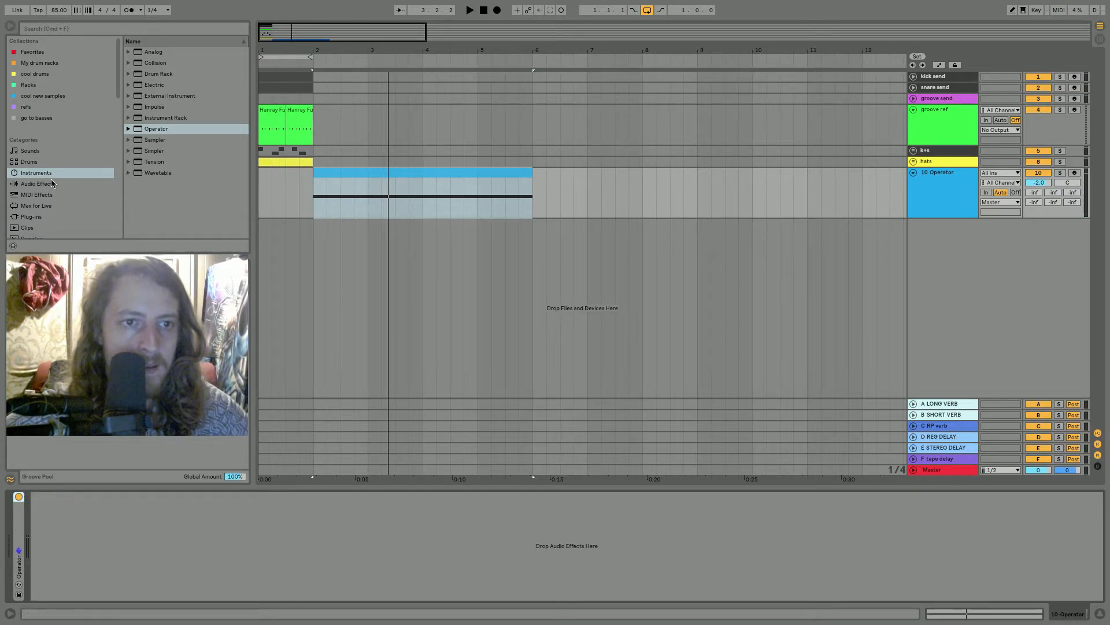
double_click(19, 524)
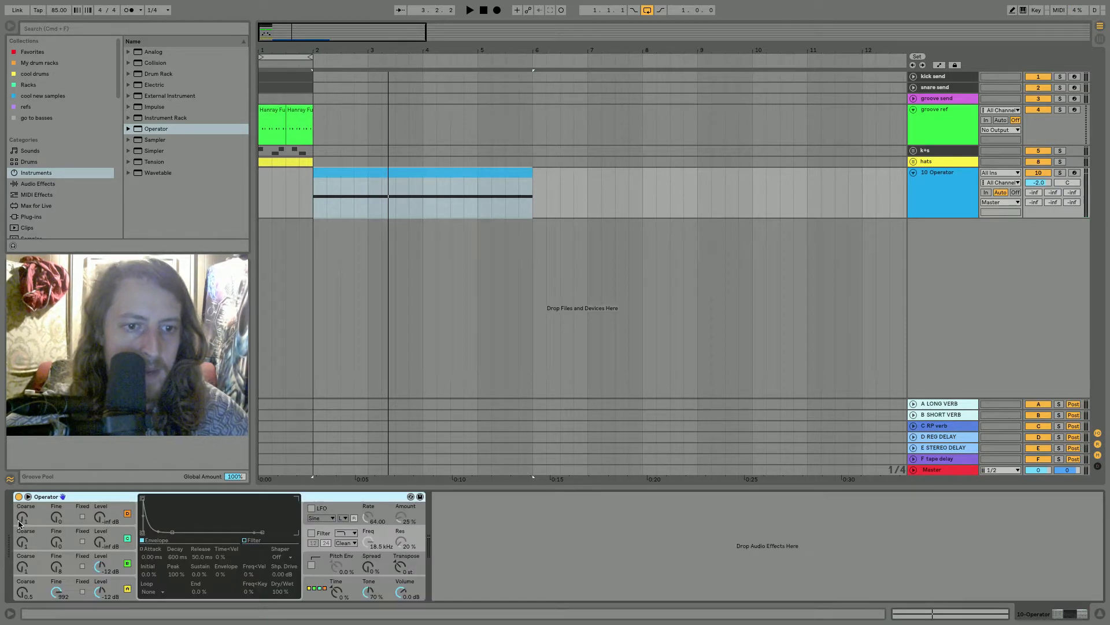
Step: Collapse the Operator device and add an EQ Eight after it on the Operator track
double_click(117, 499)
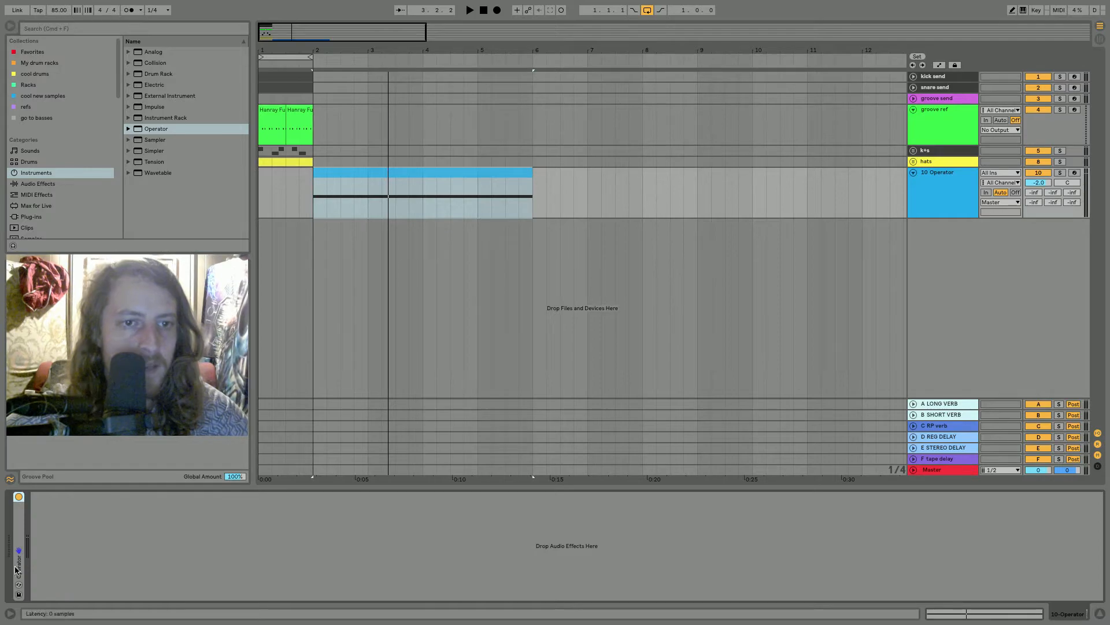
click(52, 184)
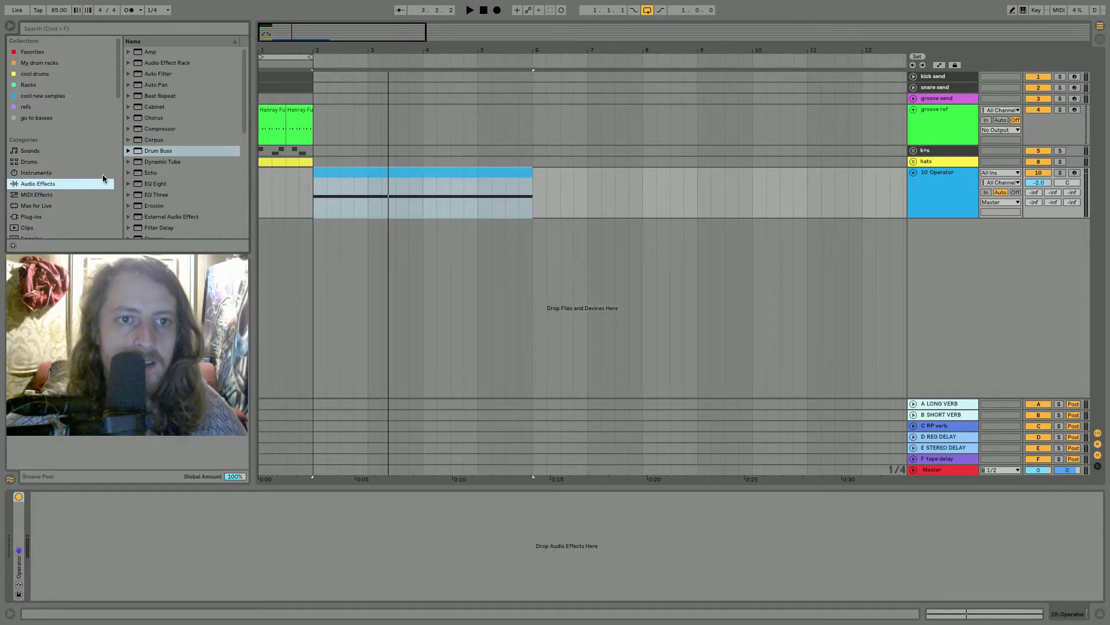
click(155, 185)
drag(156, 187, 122, 581)
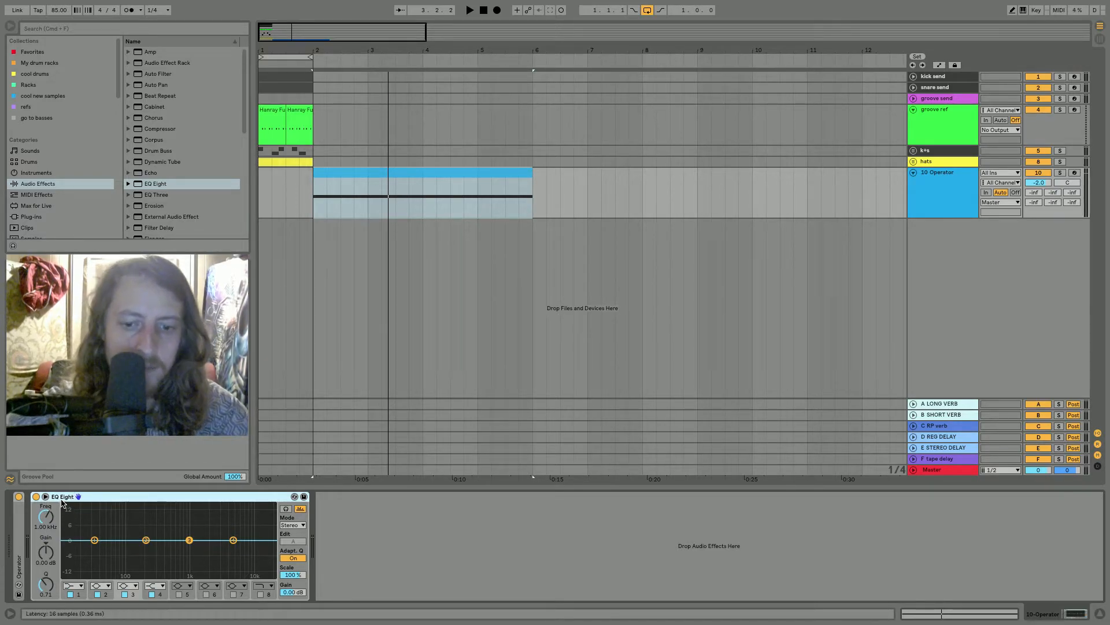
Step: Group the EQ Eight into an audio effect rack and duplicate its chain twice to make three parallel chains
key(super+g)
click(38, 535)
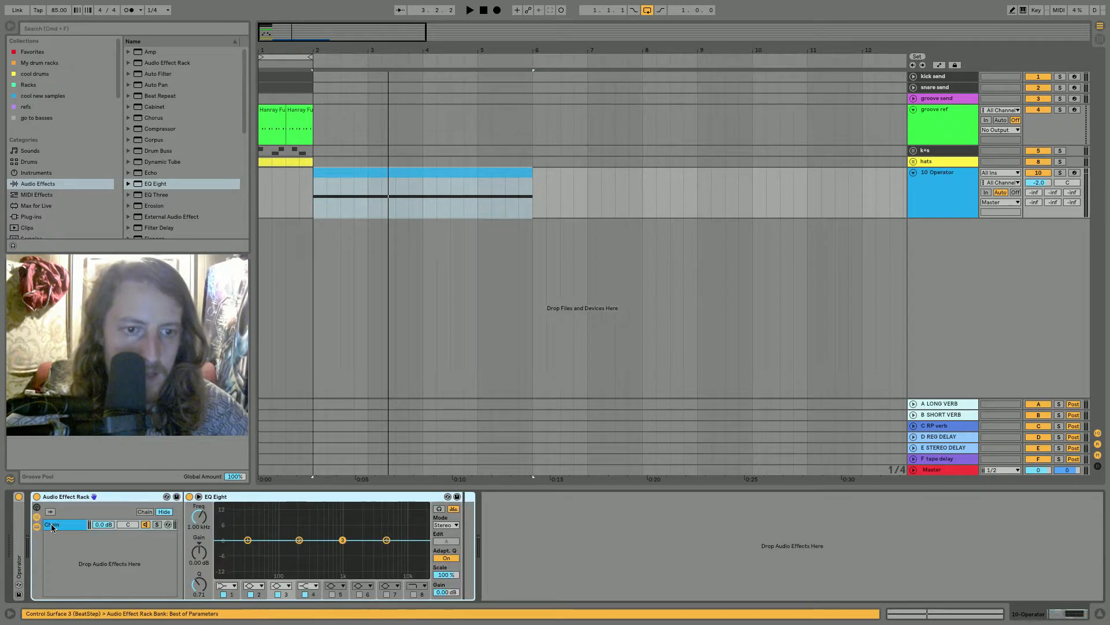
key(super+d)
key(super+d)
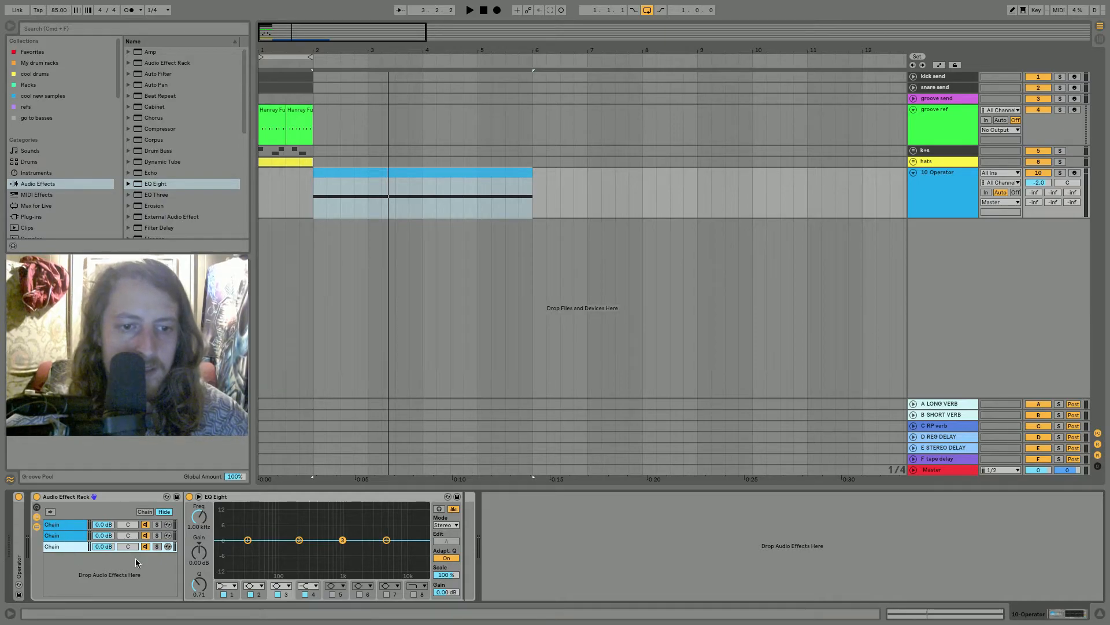
Step: Set band 1 of the third chain's EQ Eight to a steep low-pass at 138 Hz, and audition that chain soloed
click(235, 588)
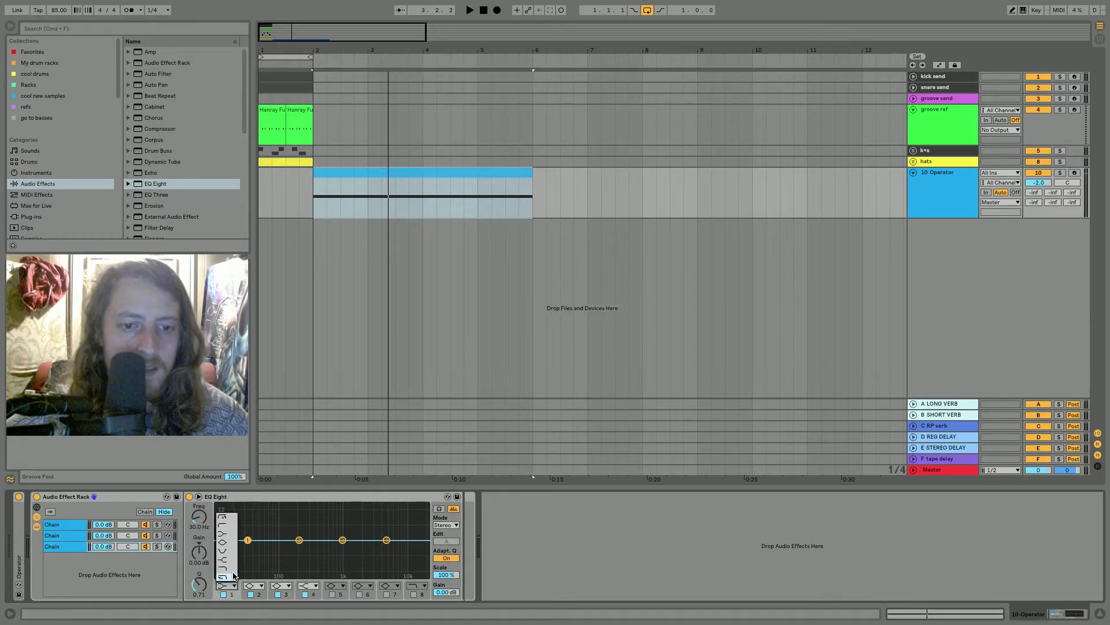
click(234, 570)
click(234, 586)
click(232, 578)
drag(207, 528, 207, 518)
click(157, 546)
key(space)
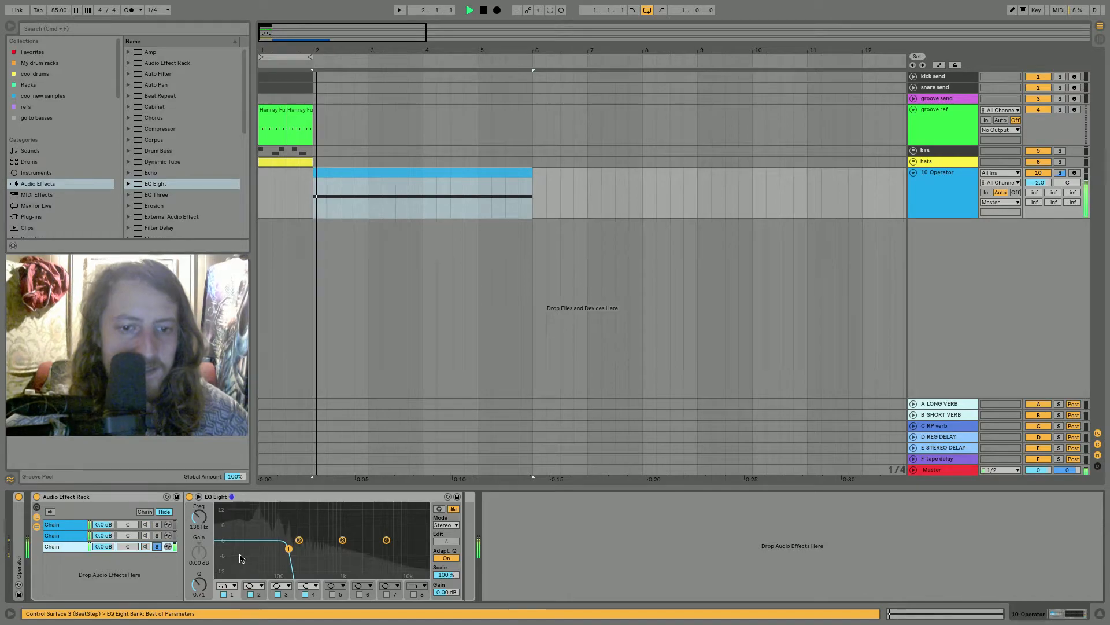
drag(199, 516, 199, 516)
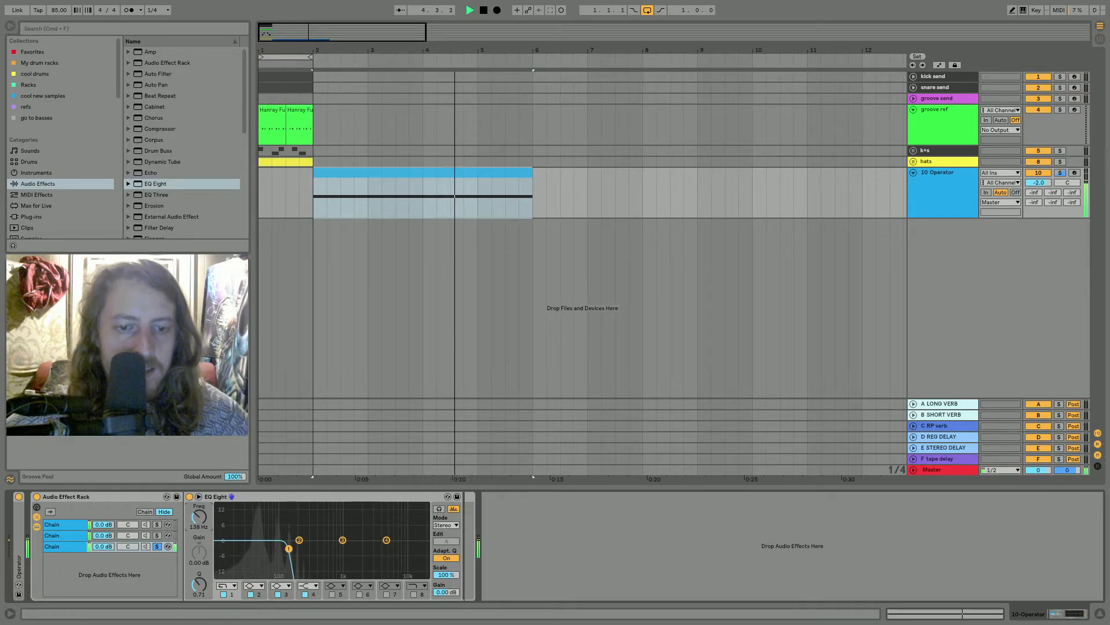
Step: Solo the second chain and set band 1 of its EQ Eight to a steep low cut at 177 Hz
click(156, 535)
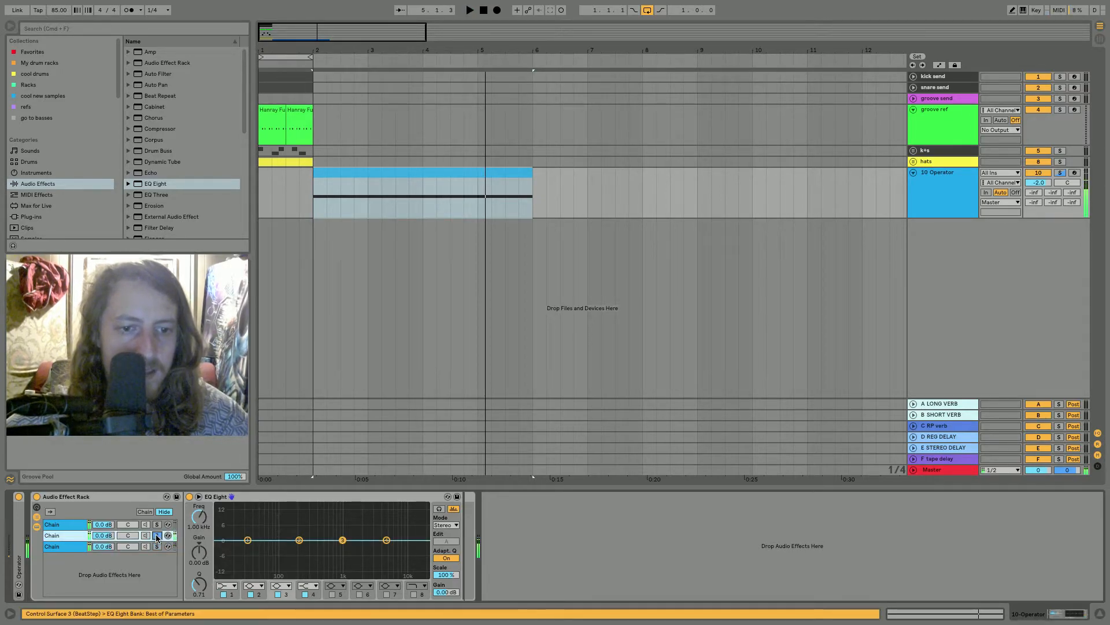
click(234, 585)
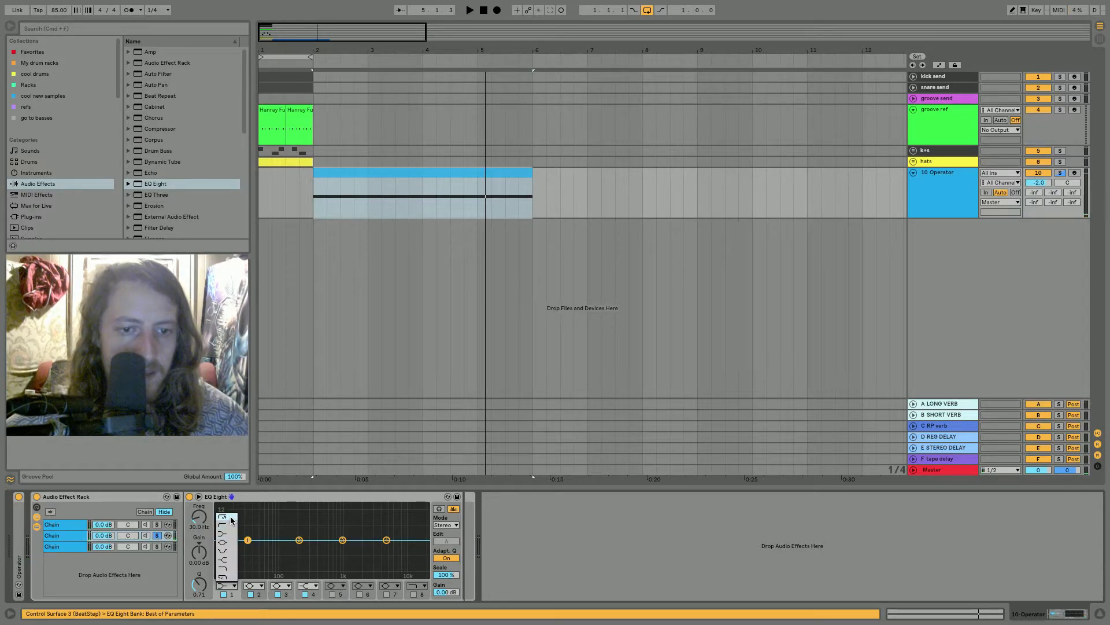
click(226, 515)
key(space)
drag(293, 548, 295, 548)
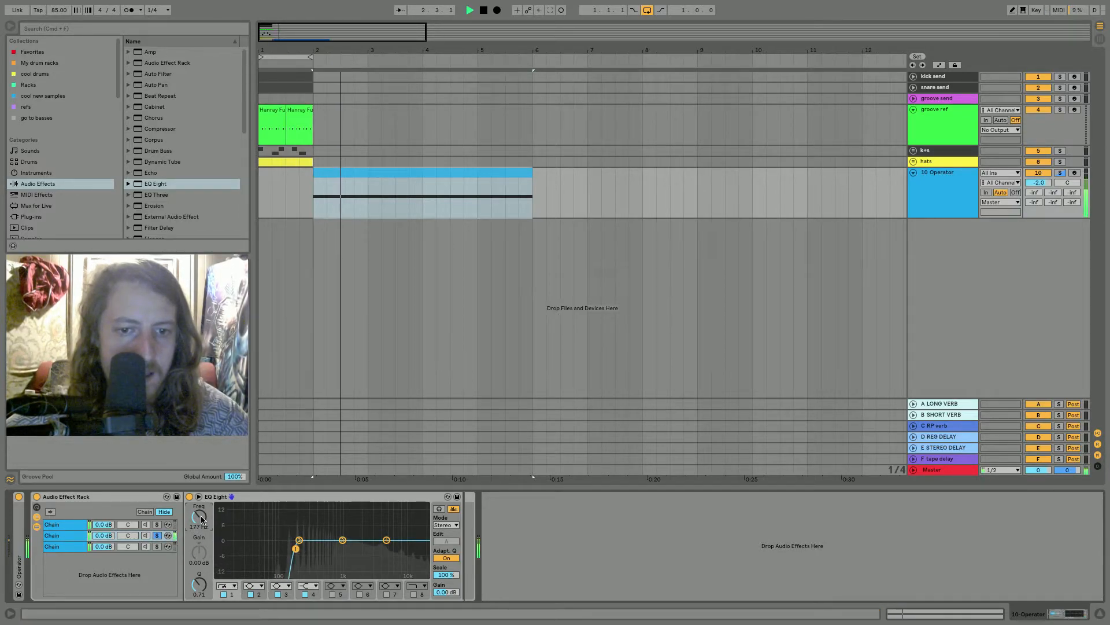
Step: Set band 4 of the second chain's EQ Eight to a steep high cut at 3.12 kHz, and audition the chain
click(317, 587)
click(307, 580)
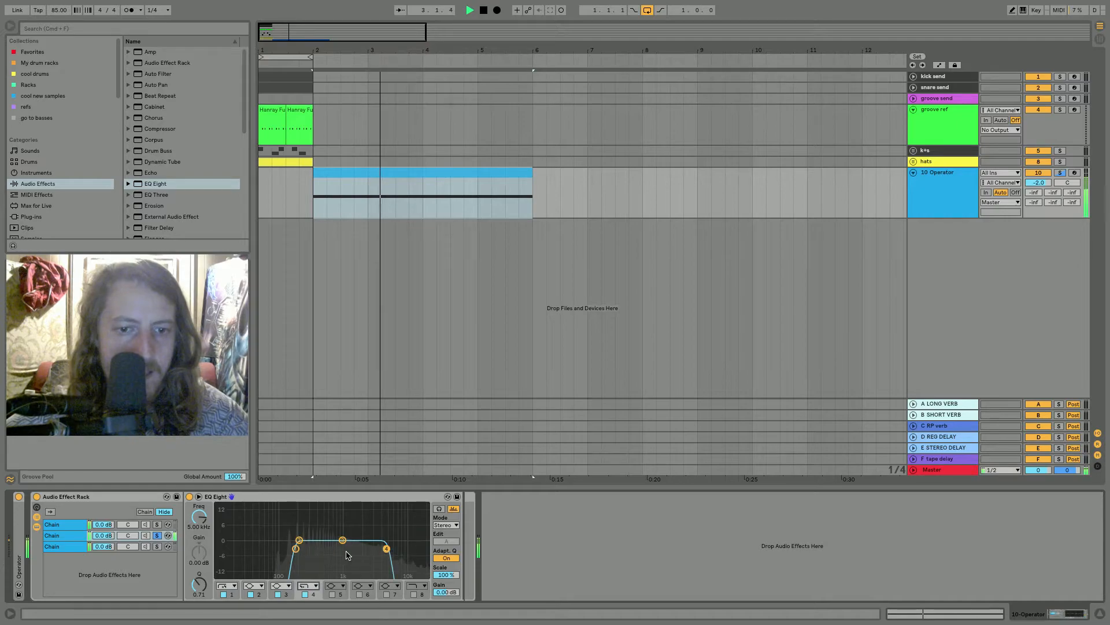
drag(386, 549, 373, 548)
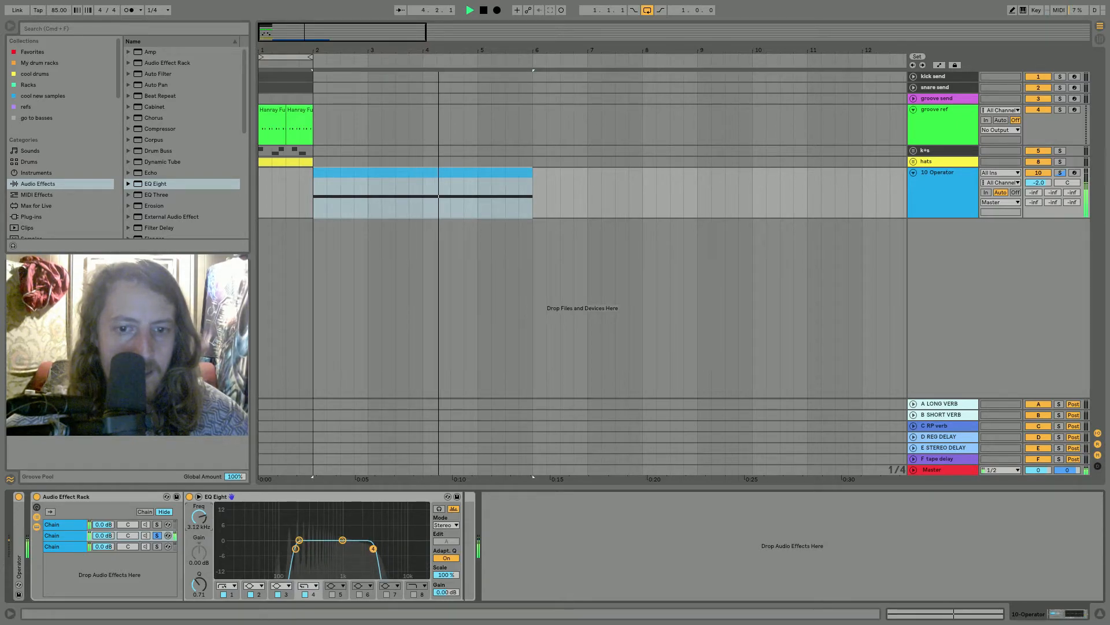
click(158, 536)
key(space)
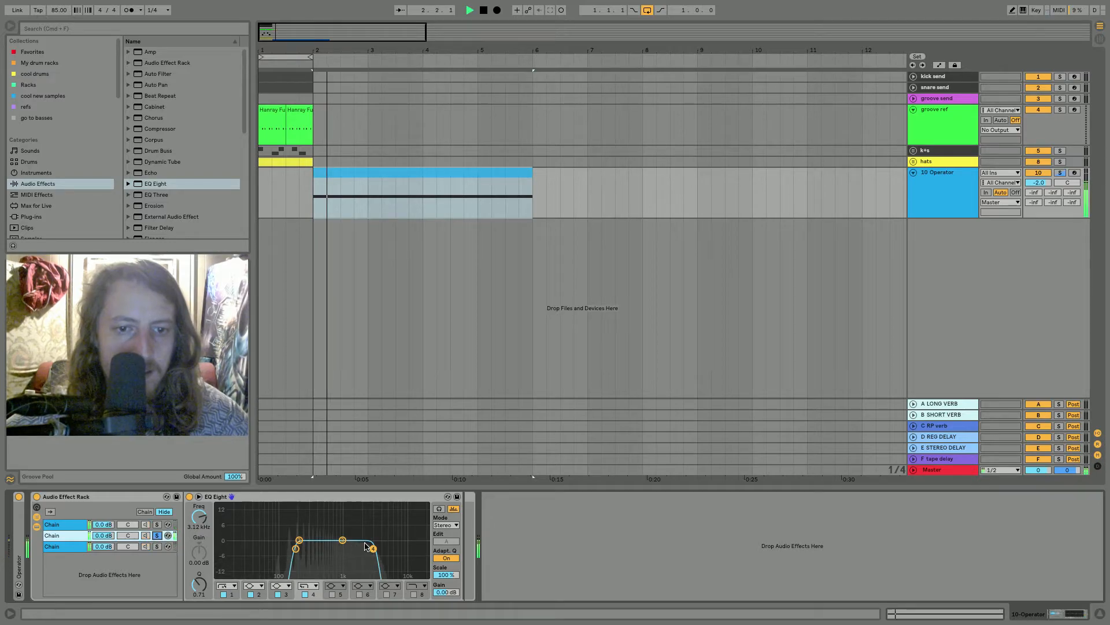
Step: Give the first chain's EQ Eight a steep low cut at 2.61 kHz with Q 0.66, auditioning it soloed and with all chains
click(157, 524)
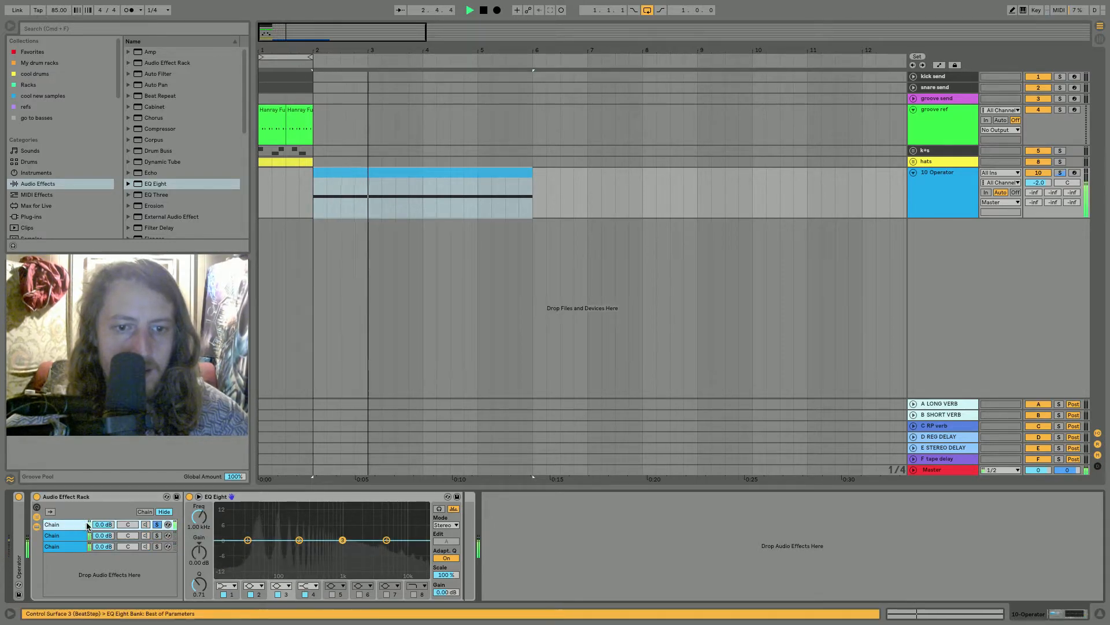
click(226, 585)
click(231, 560)
drag(245, 546, 353, 548)
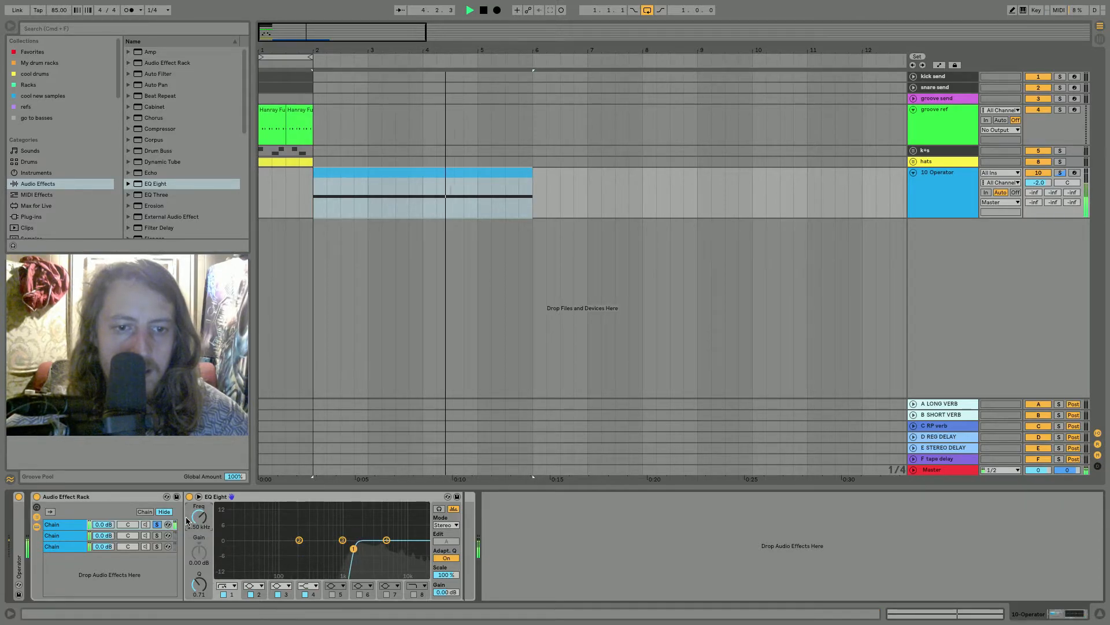
click(157, 524)
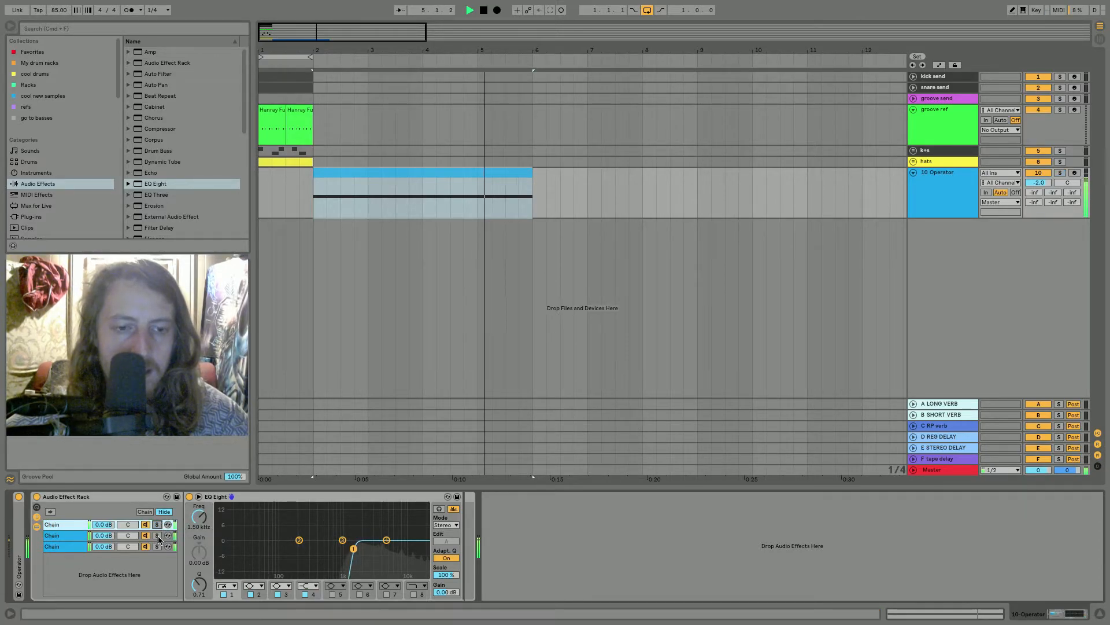
drag(353, 549, 367, 548)
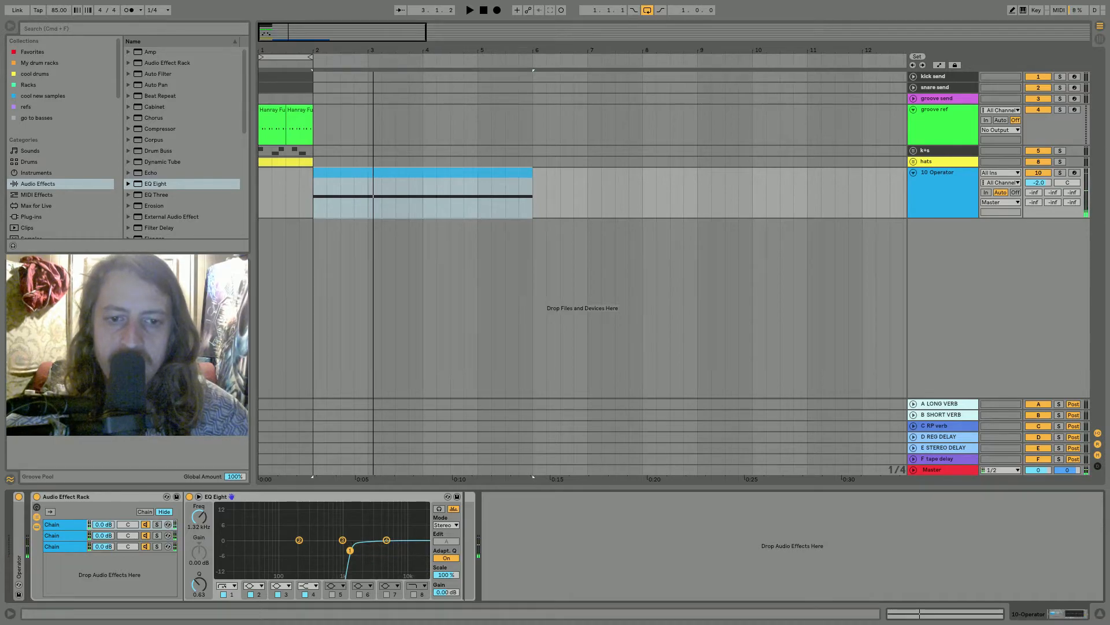
key(space)
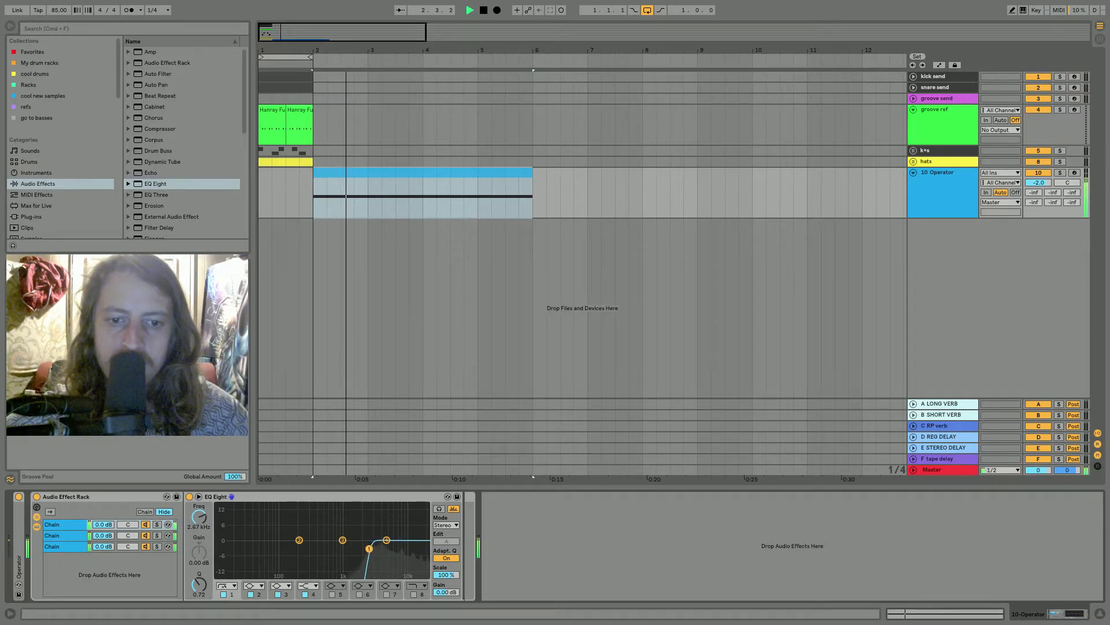
key(space)
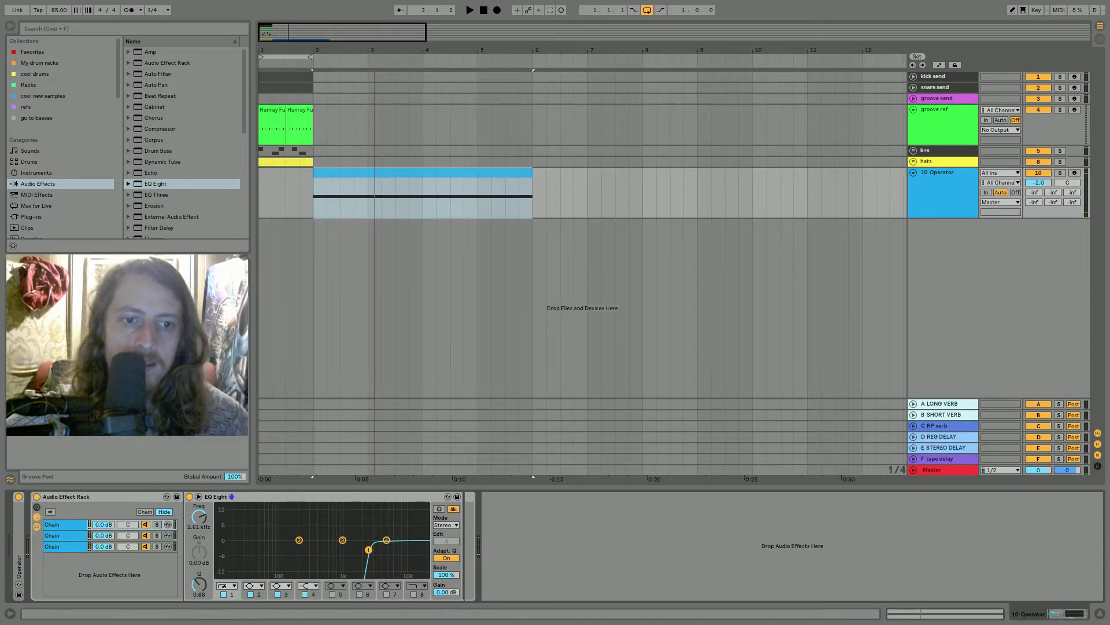
Step: Rename the rack's third chain "low", the second "mid" and the first "high"
click(57, 547)
key(super+r)
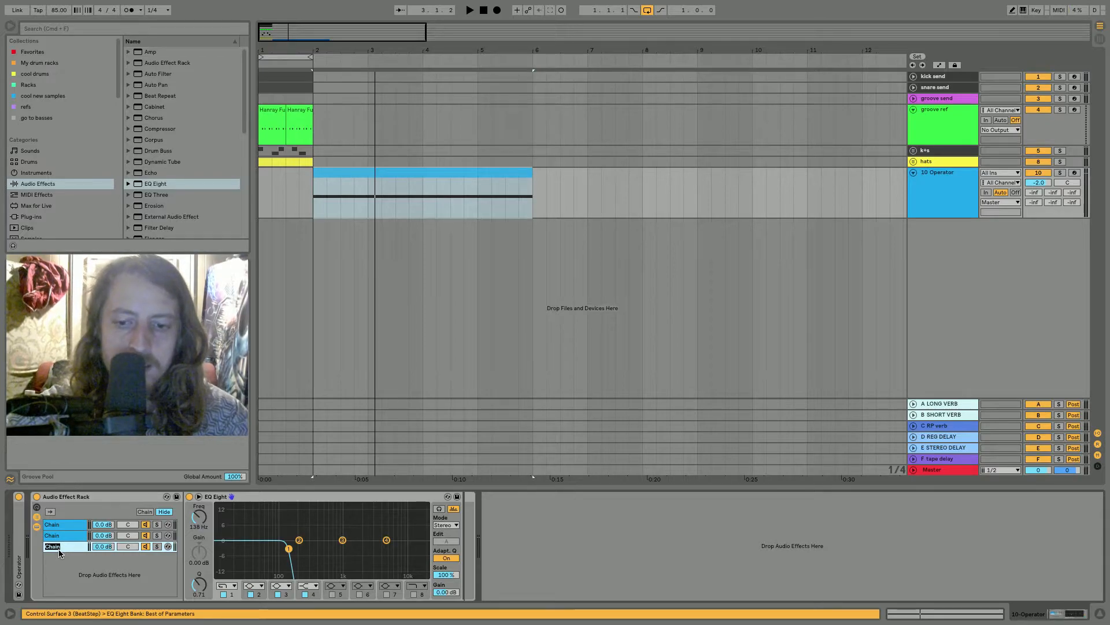
text(low)
key(Return)
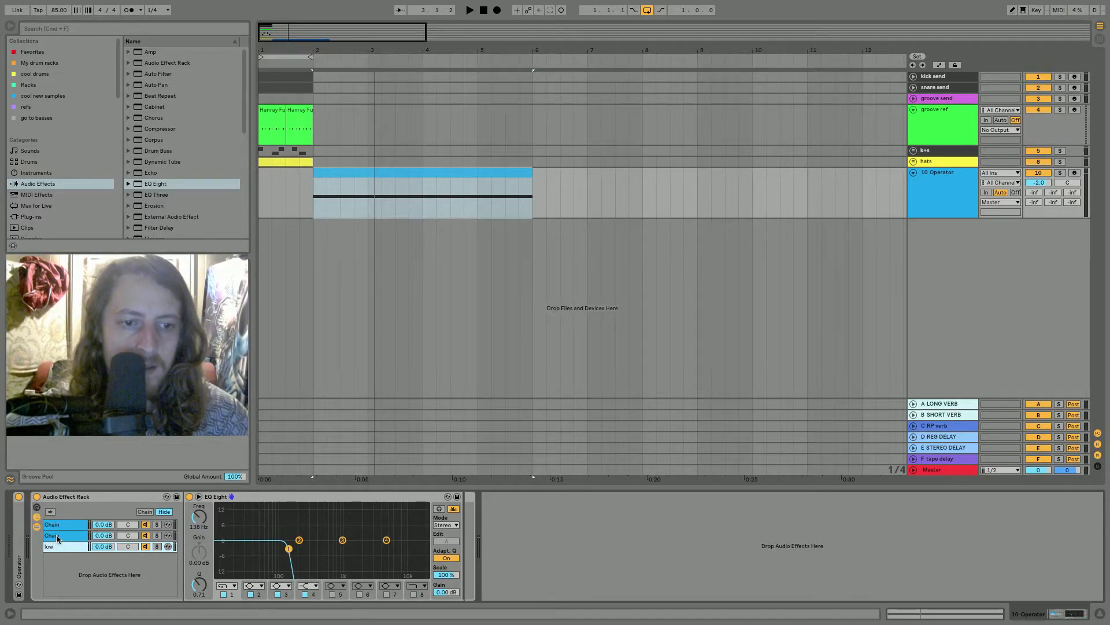
click(58, 536)
key(super+r)
text(mid)
key(Return)
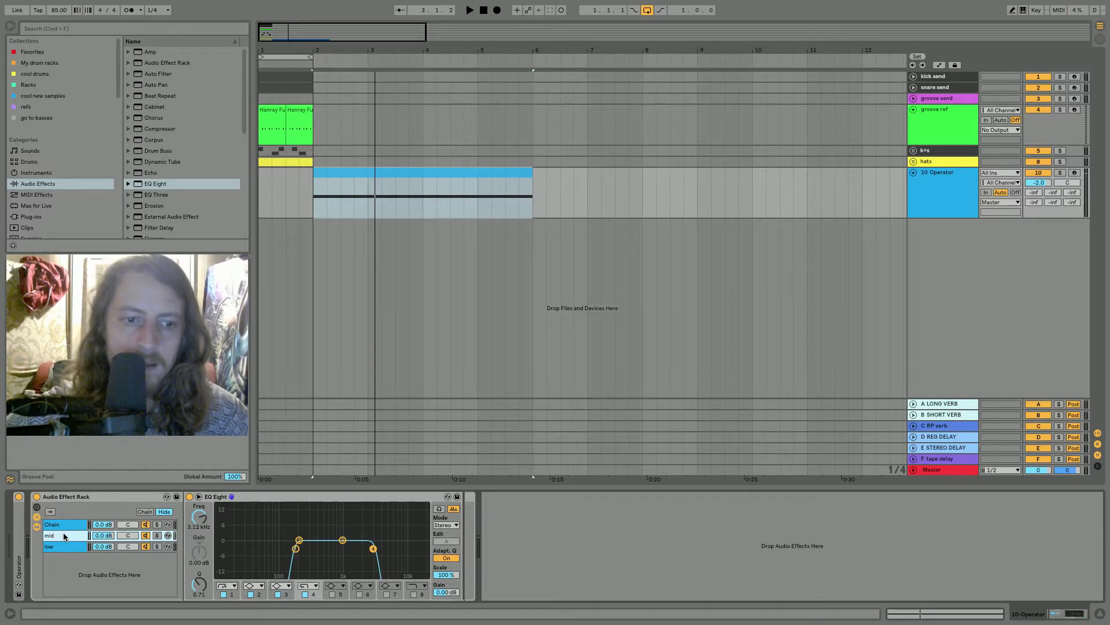
click(63, 524)
key(super+r)
text(high)
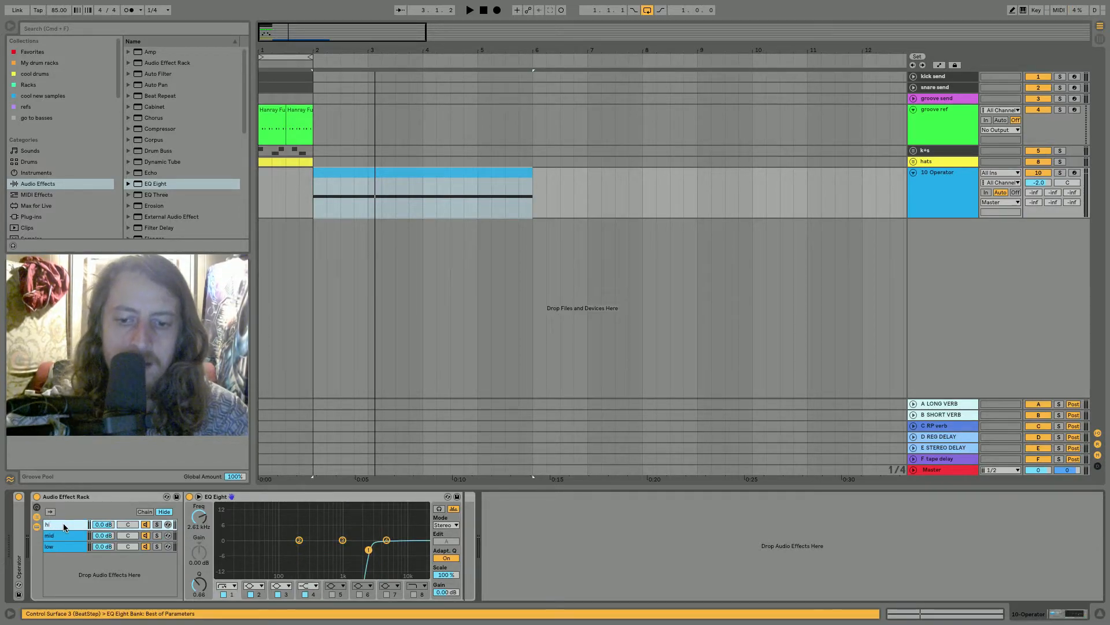
key(Return)
Step: Rename the audio effect rack "splitter rck" and save it as a preset in the user library
click(71, 498)
key(super+r)
text(splitter r)
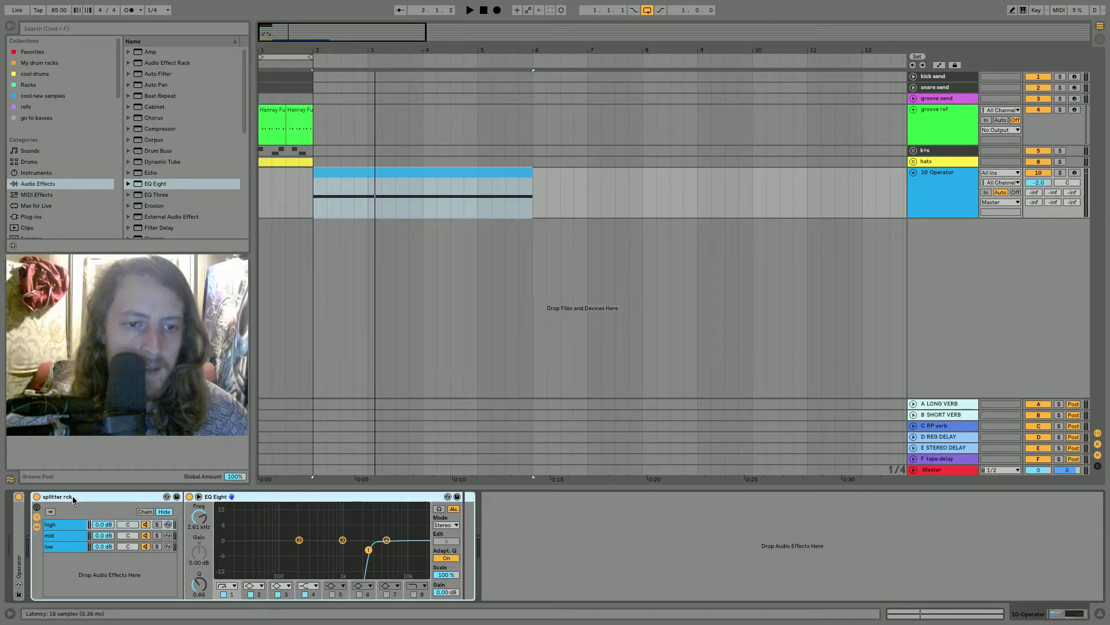
click(176, 497)
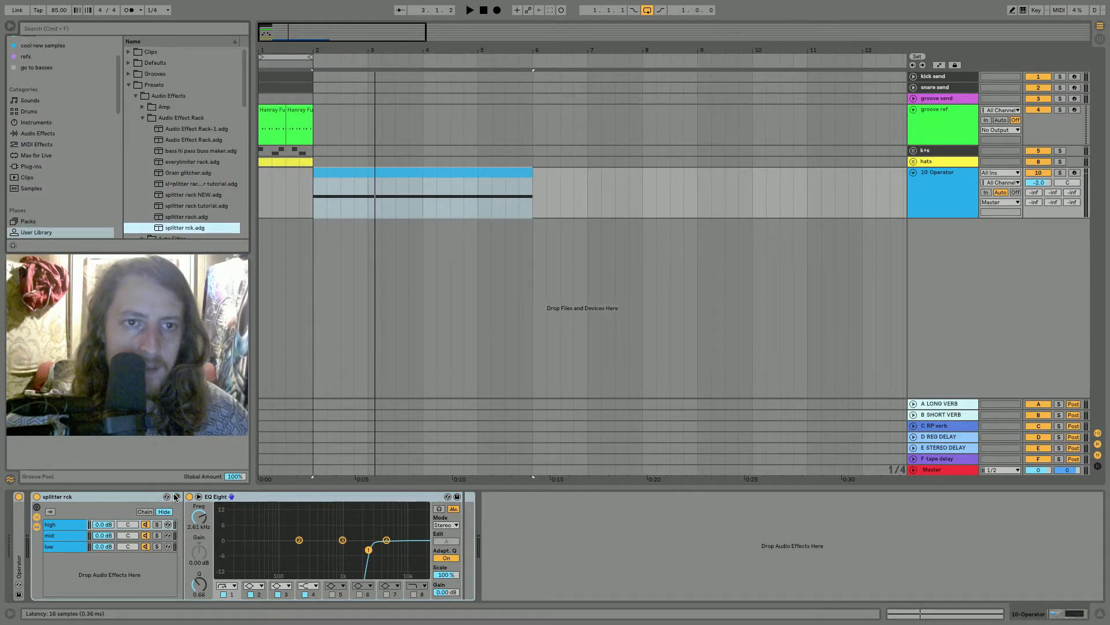
click(142, 118)
click(128, 85)
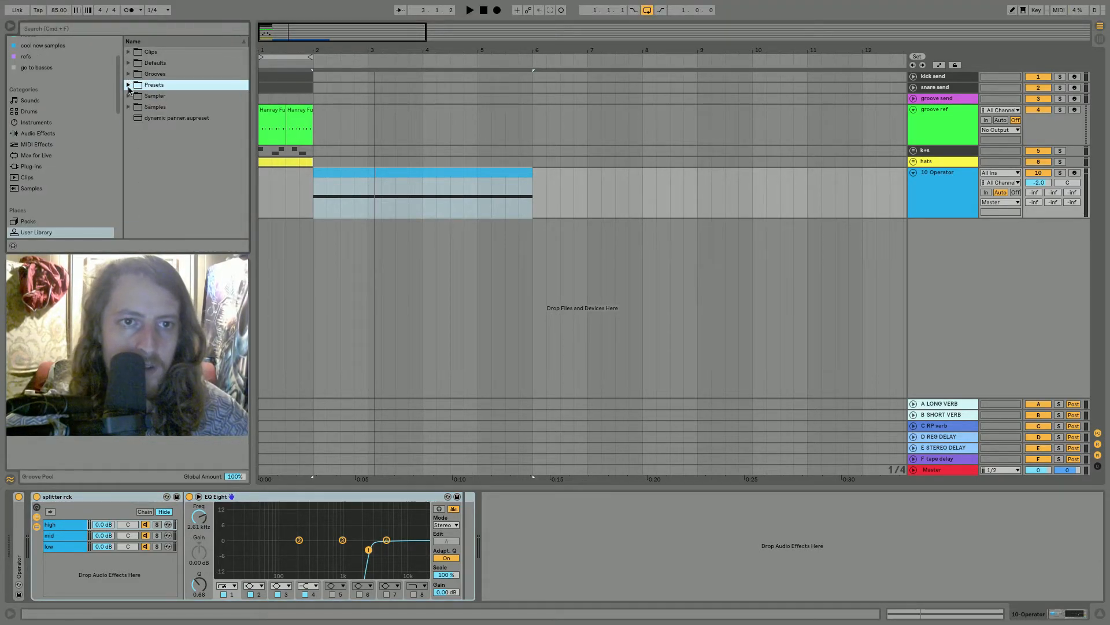
click(112, 493)
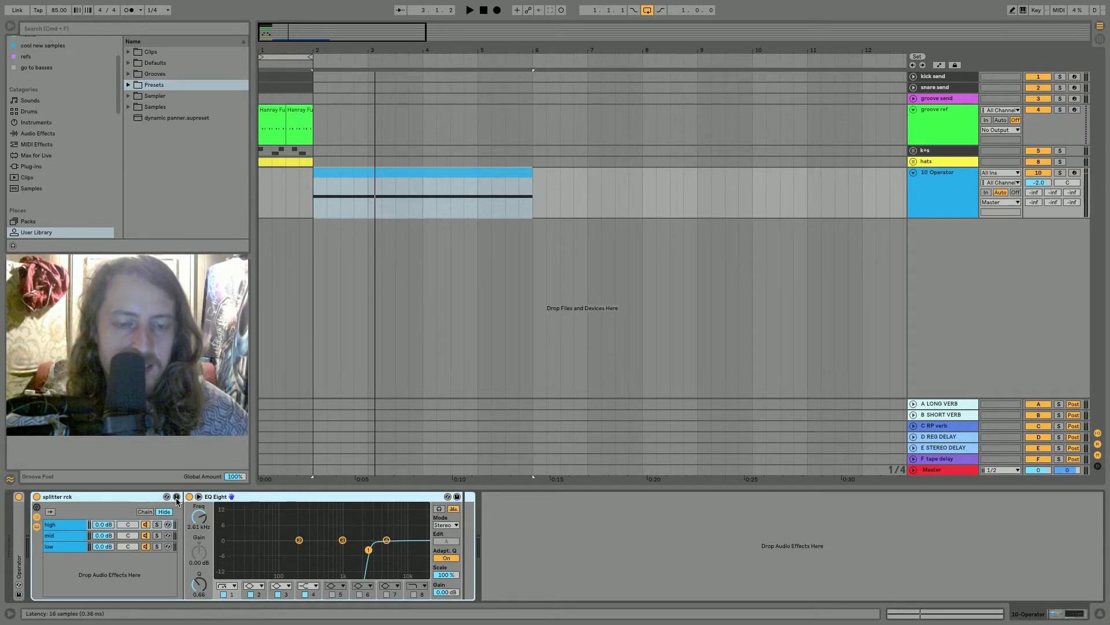
Step: Add a second EQ Eight to the mid chain and pull its band 3 down to -15 dB at about 1 kHz
click(106, 537)
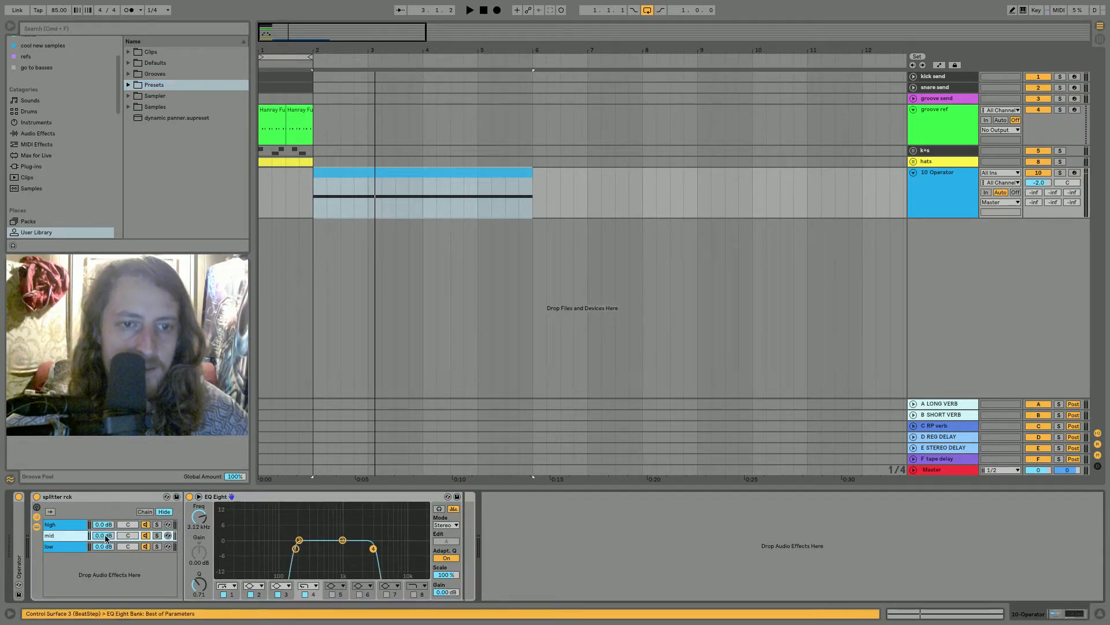
click(38, 134)
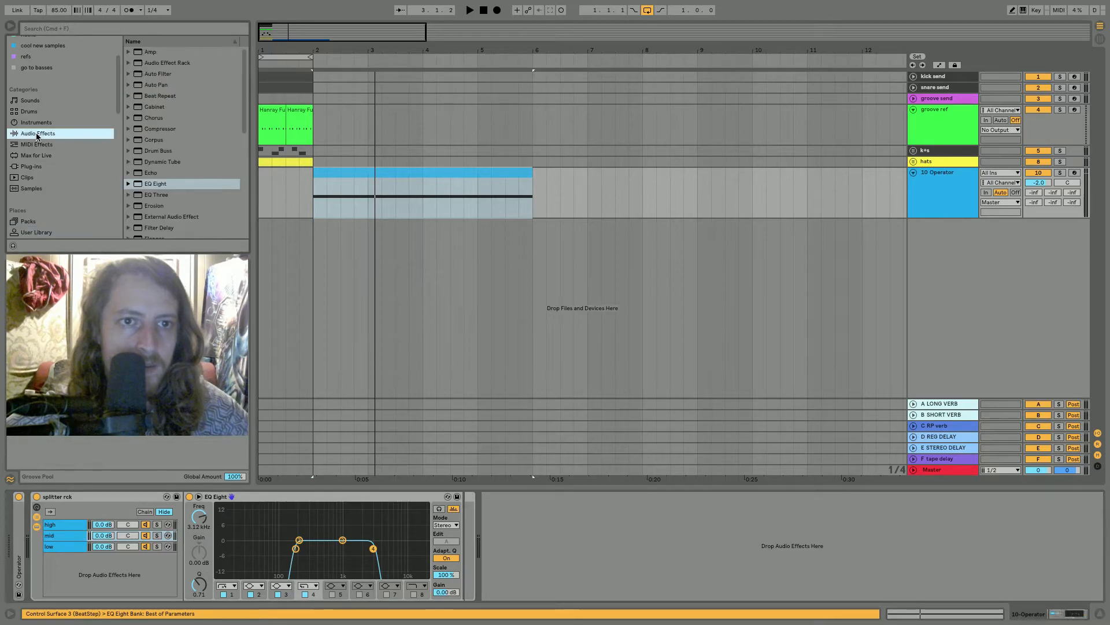
drag(156, 183, 466, 552)
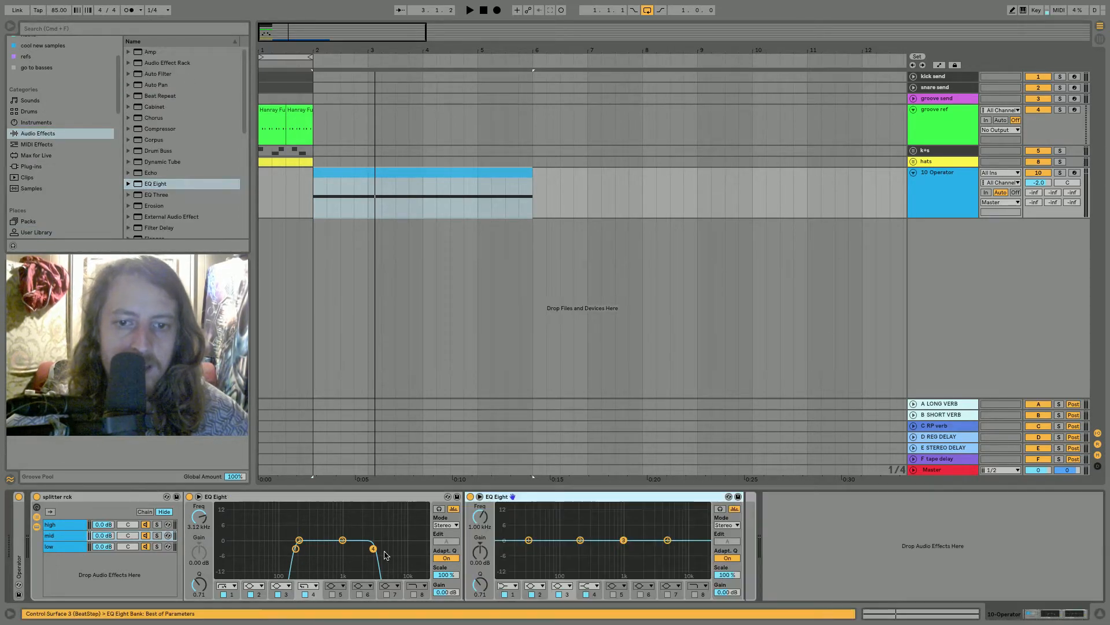
click(623, 541)
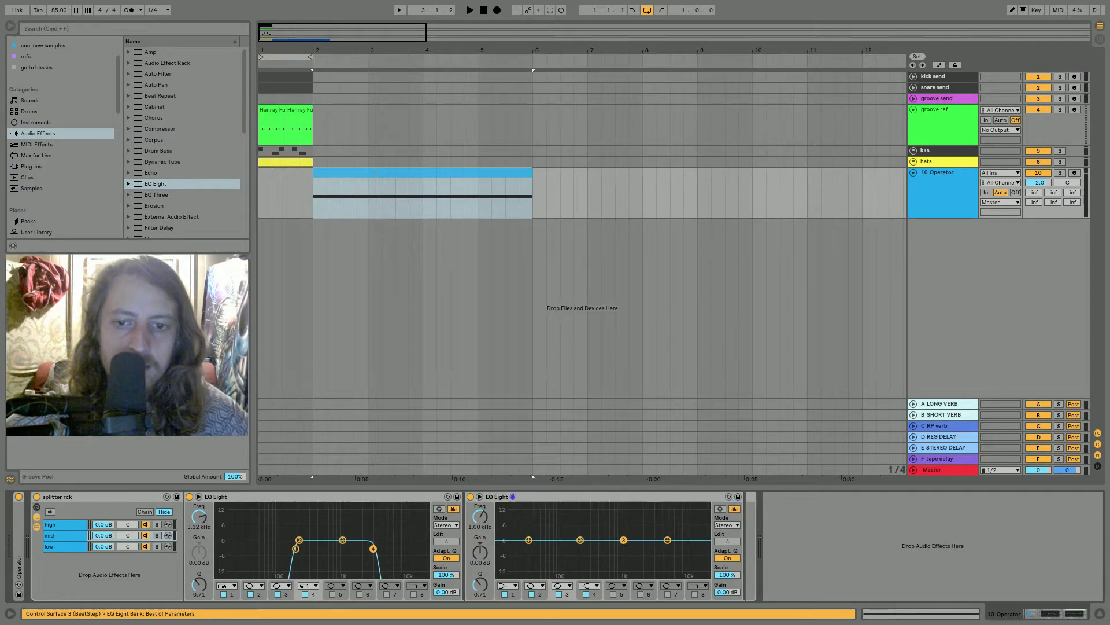
Step: MIDI-map band 3's frequency on the second EQ Eight to controller CC 28 on channel 16, and play the clip to audition it
click(1059, 10)
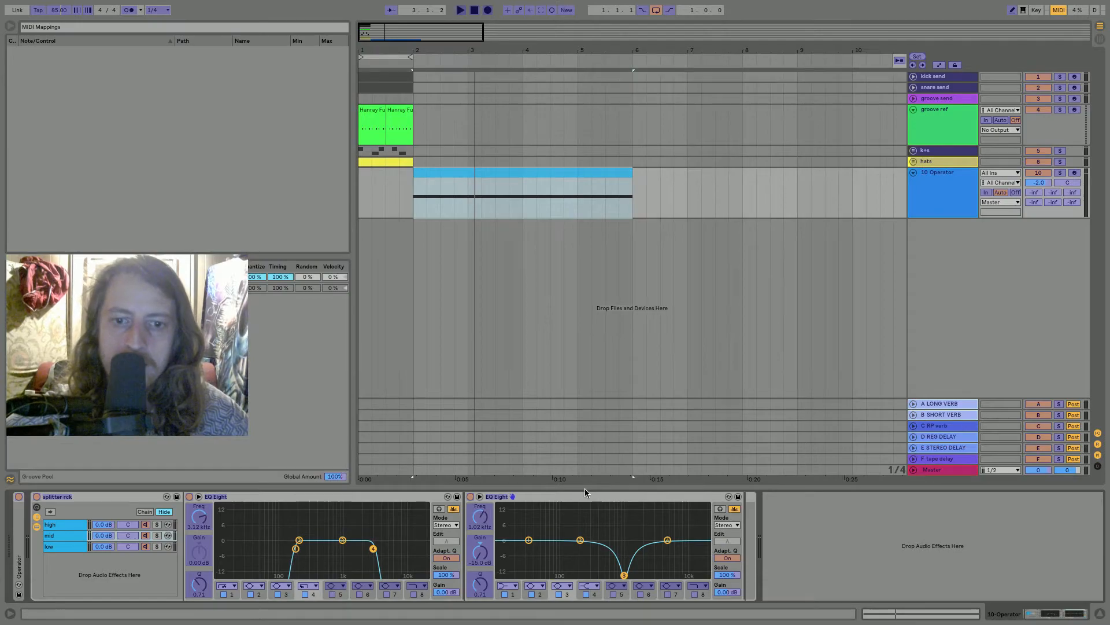
click(482, 518)
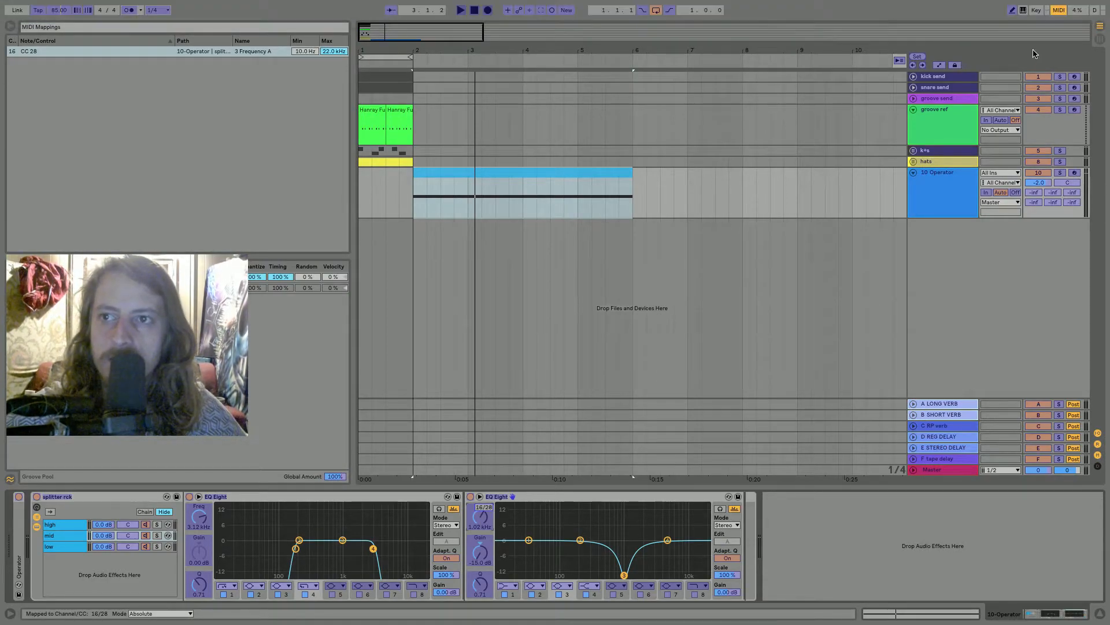
click(1059, 11)
key(space)
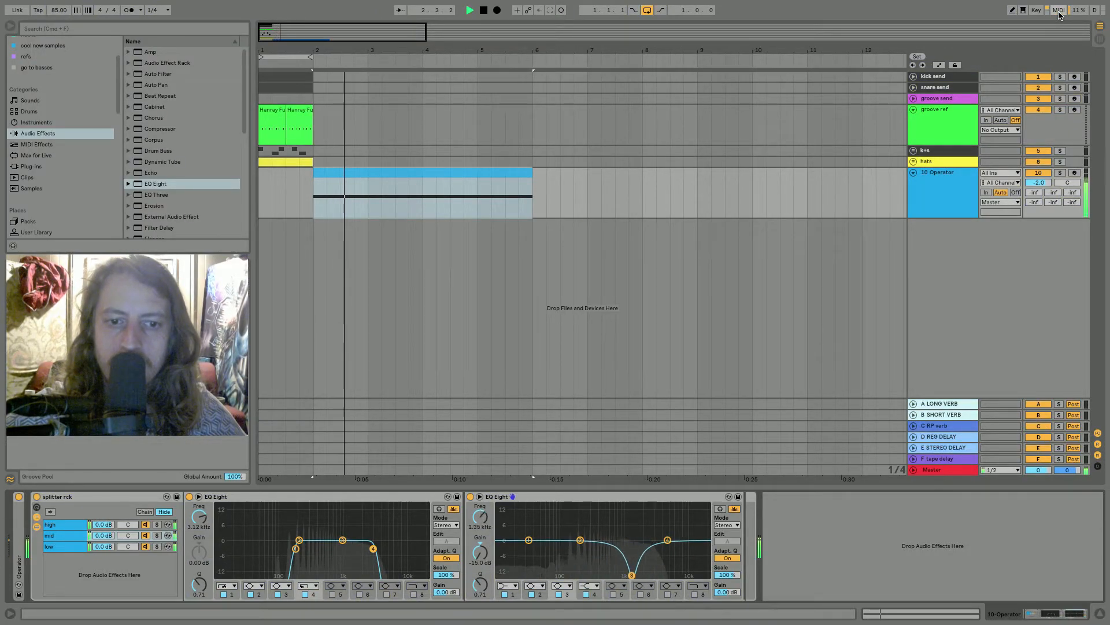
Step: Record a controller sweep of the mid chain's EQ notch frequency over the four-bar Operator clip
key(space)
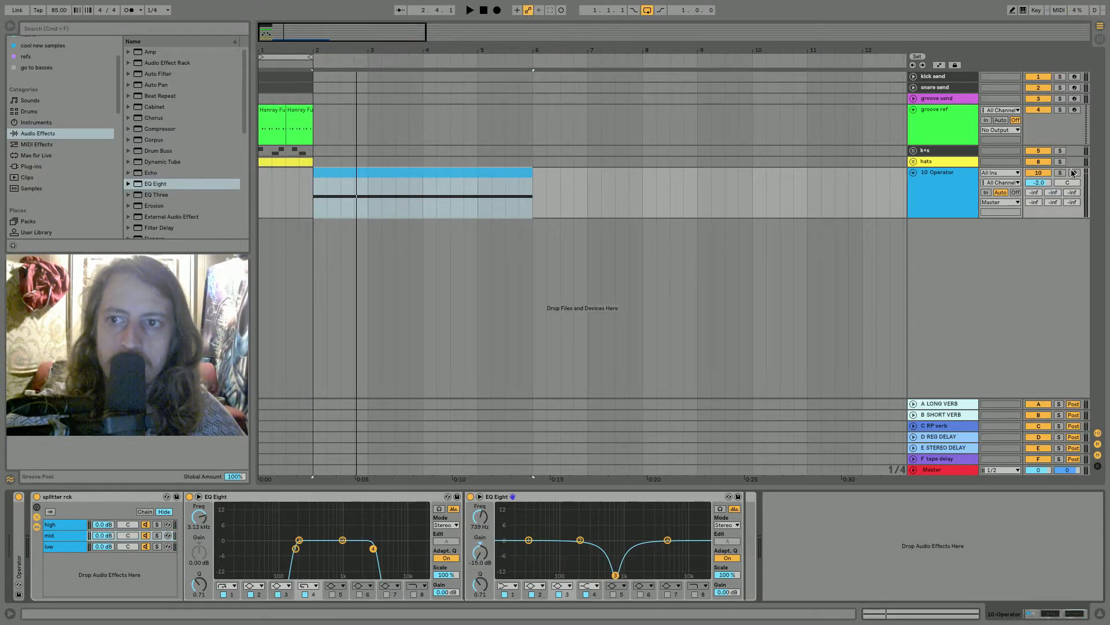
click(475, 171)
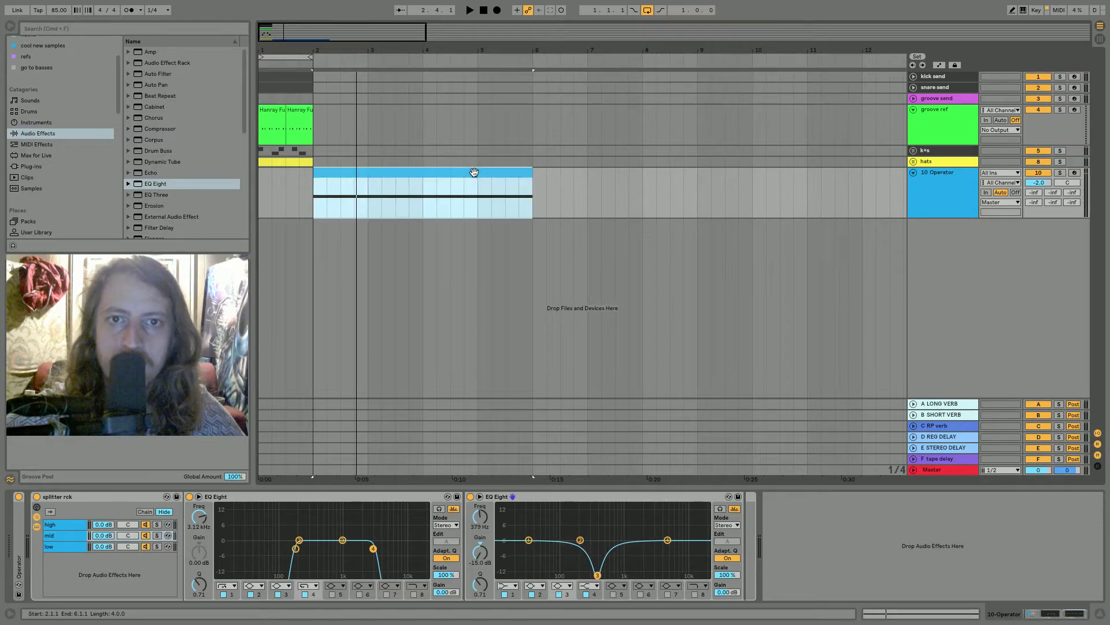
click(496, 10)
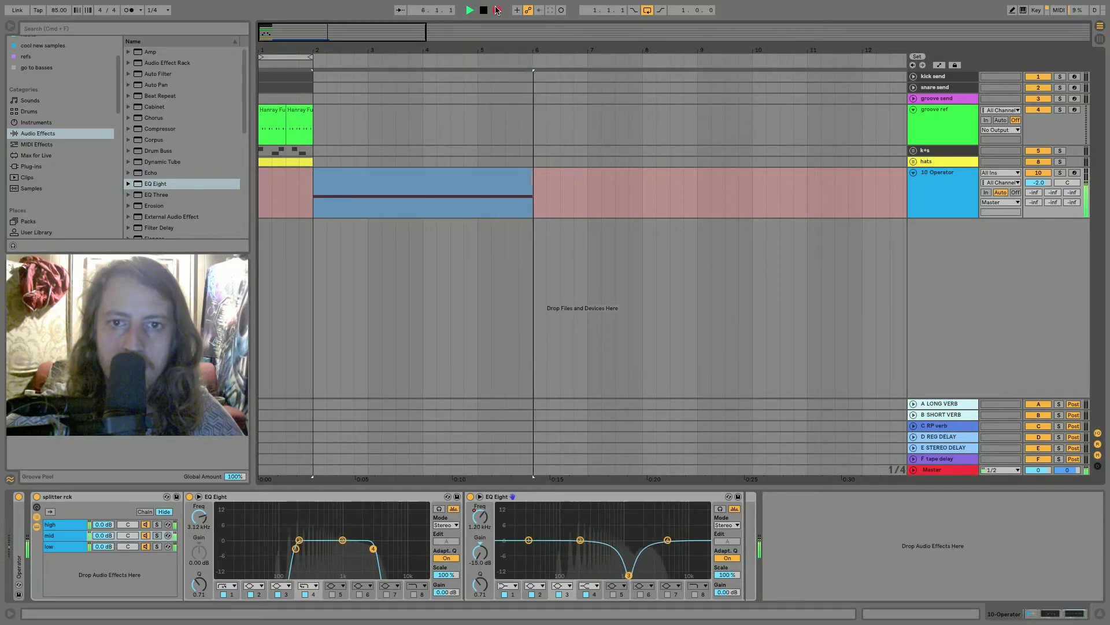
click(497, 10)
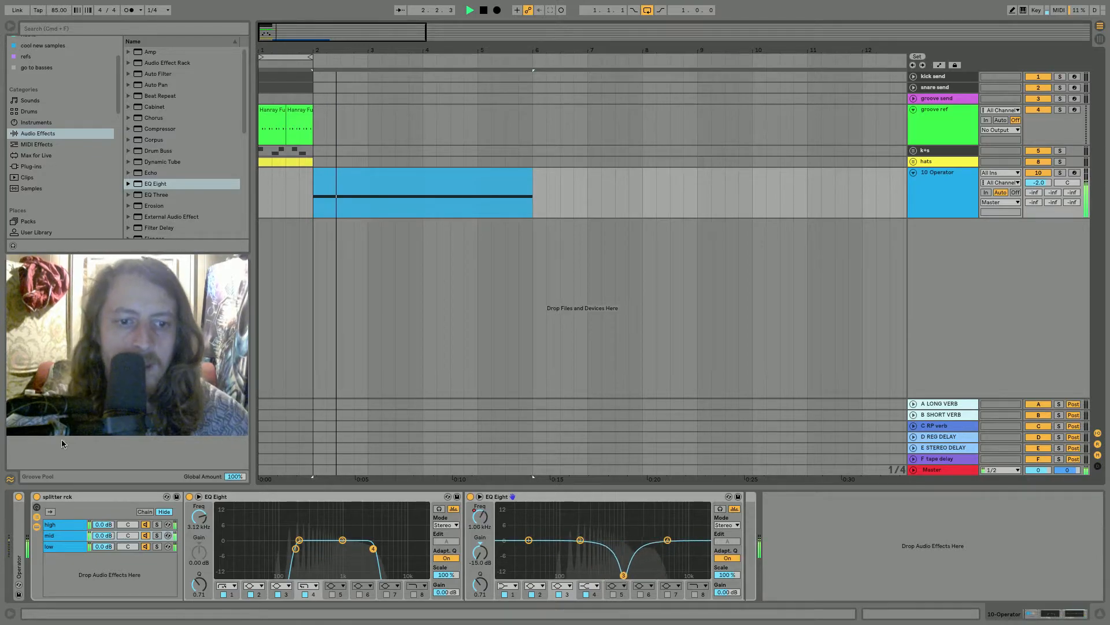
Step: Add a second EQ Eight to the high chain, pull band 2 down to -15 dB and MIDI-map its frequency to CC 27 on channel 16
click(72, 524)
drag(146, 188, 649, 575)
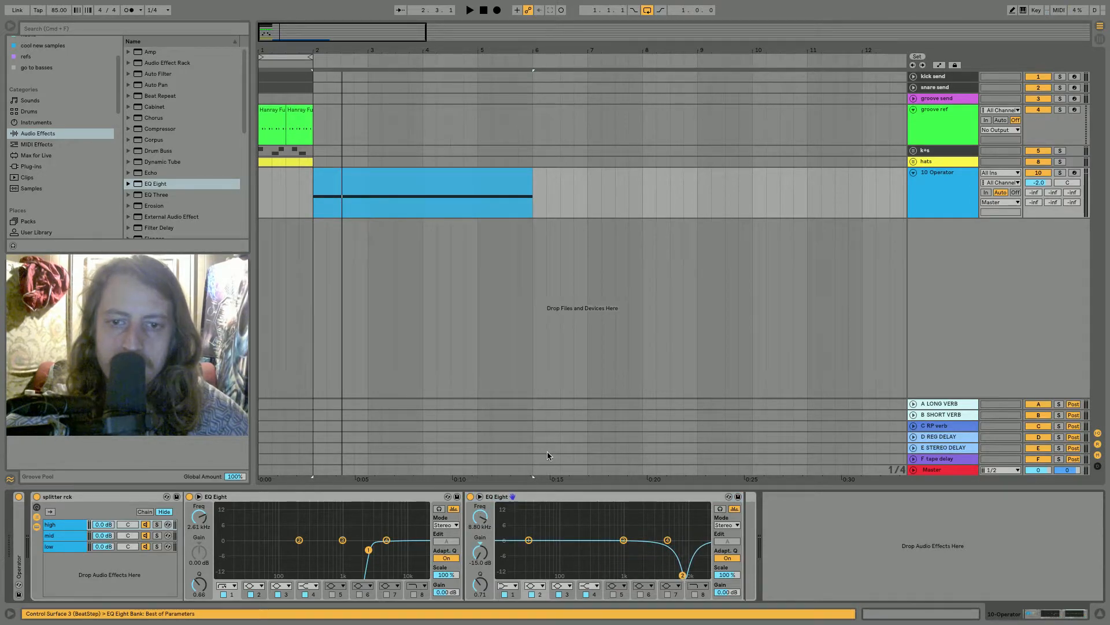
click(1059, 10)
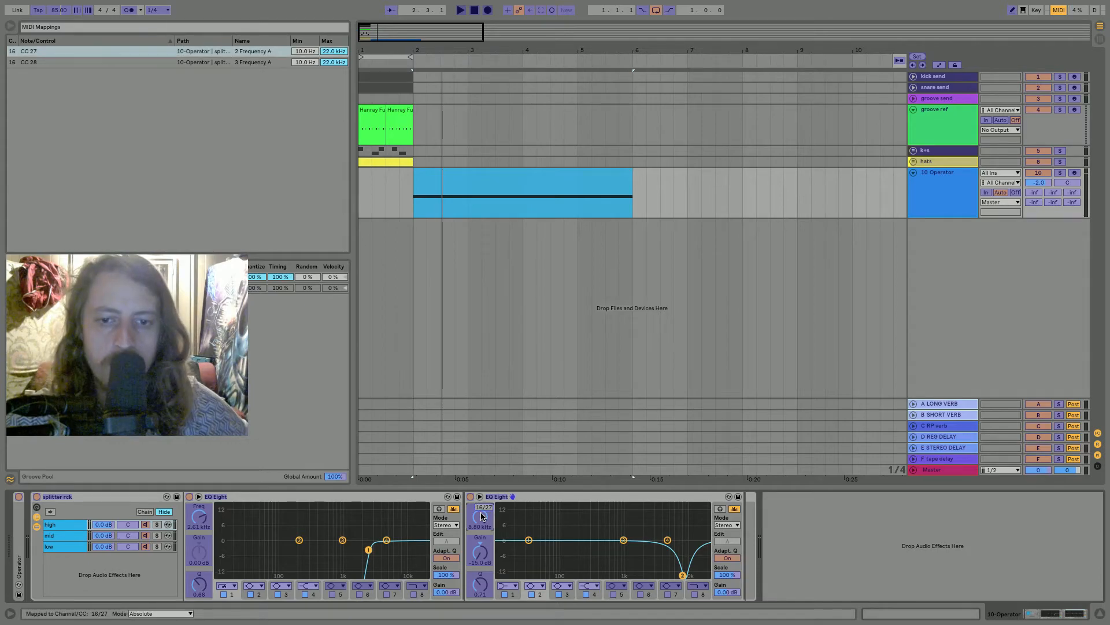
click(1063, 8)
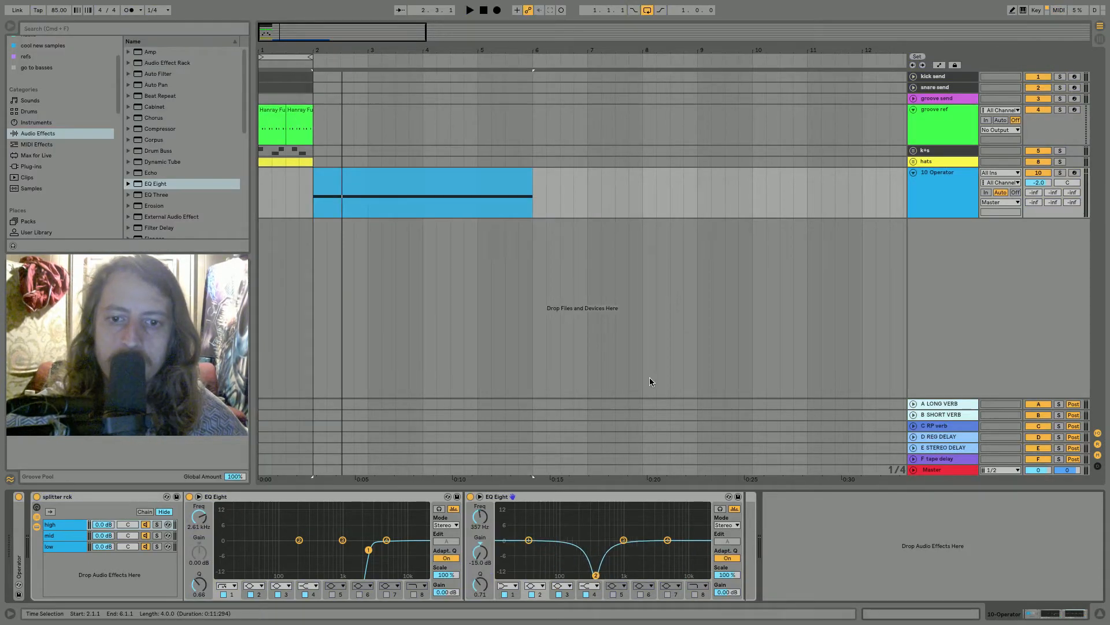
Step: Record a controller sweep of the high chain's EQ notch over the Operator clip, then fold the splitter rack and stop playback
click(359, 169)
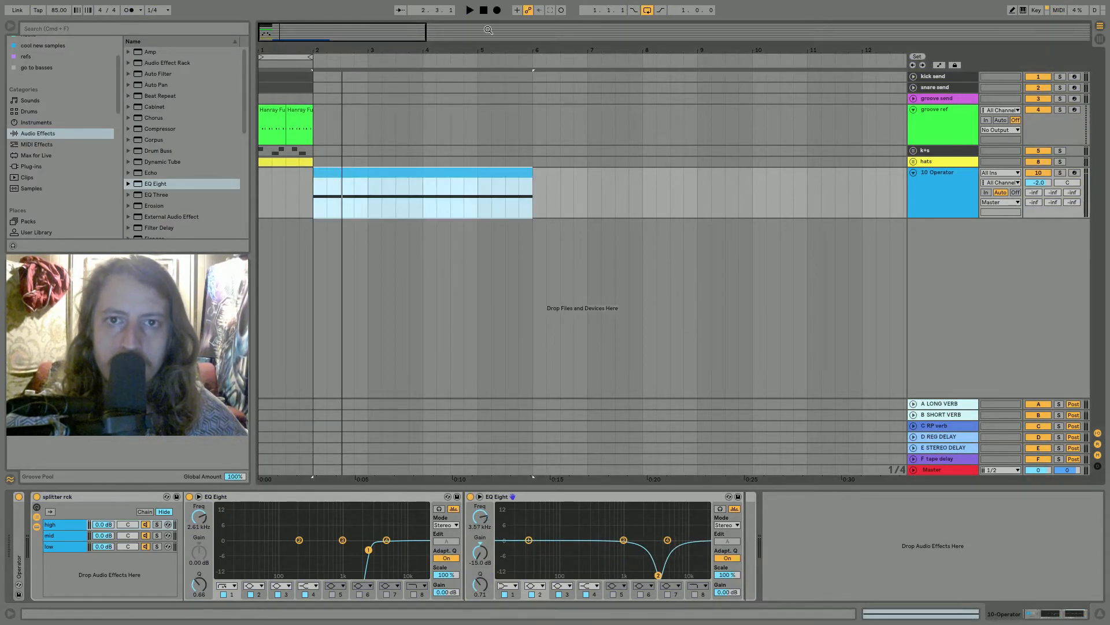
click(497, 14)
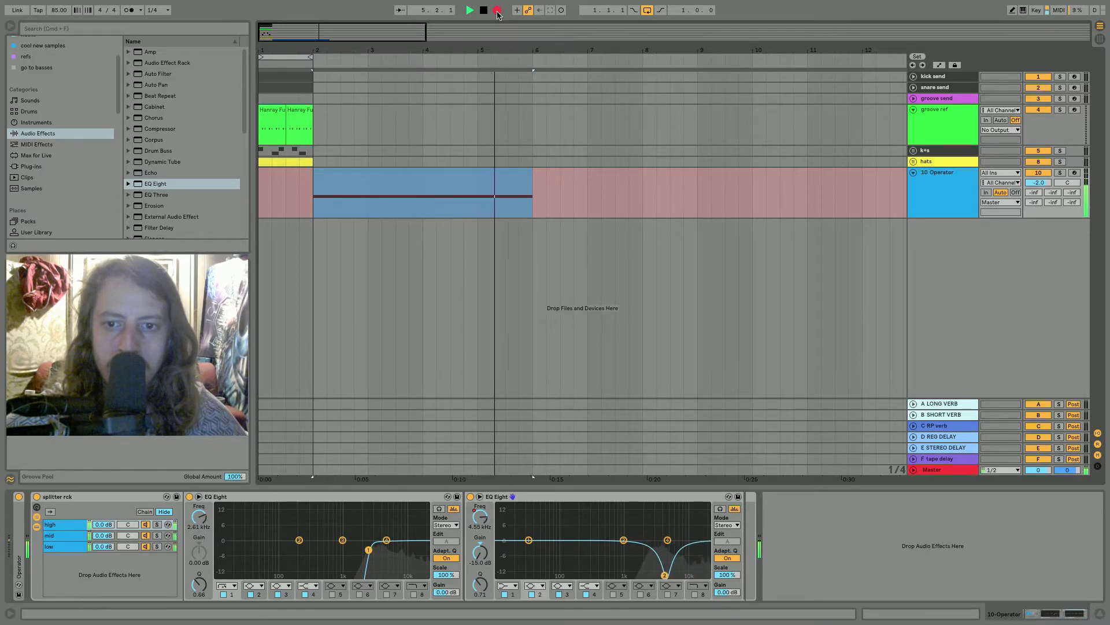
click(497, 11)
mouse_move(184, 5)
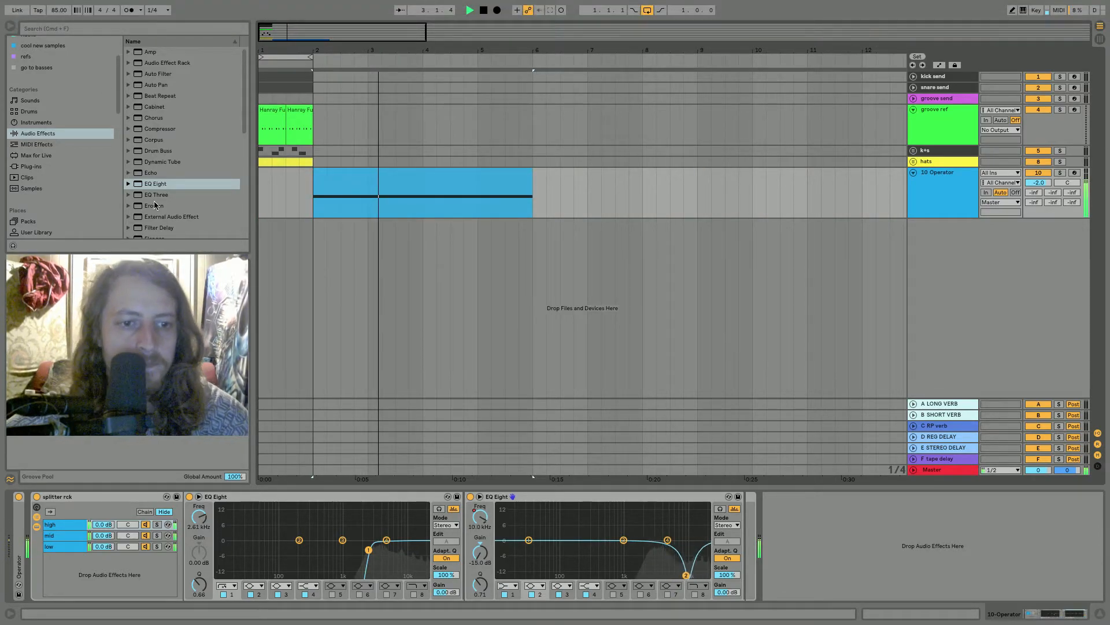
double_click(59, 498)
key(space)
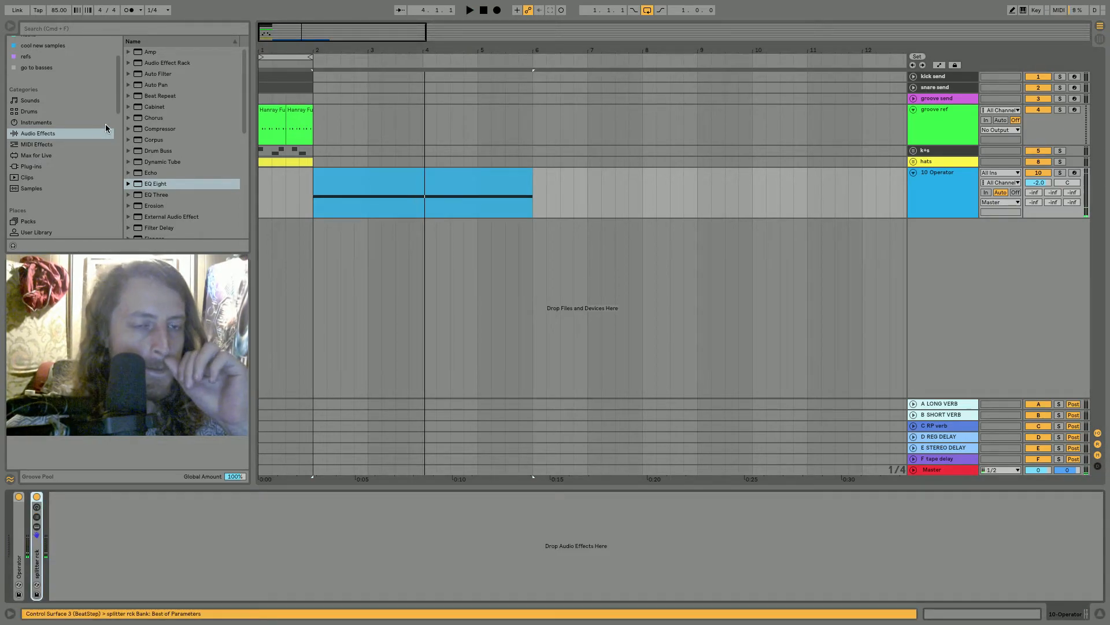
Step: Insert "Valhalla uber mod.adg" from the chains folder between the two EQ Eights on the splitter rack's high chain
scroll(85, 176, down, 3)
click(31, 232)
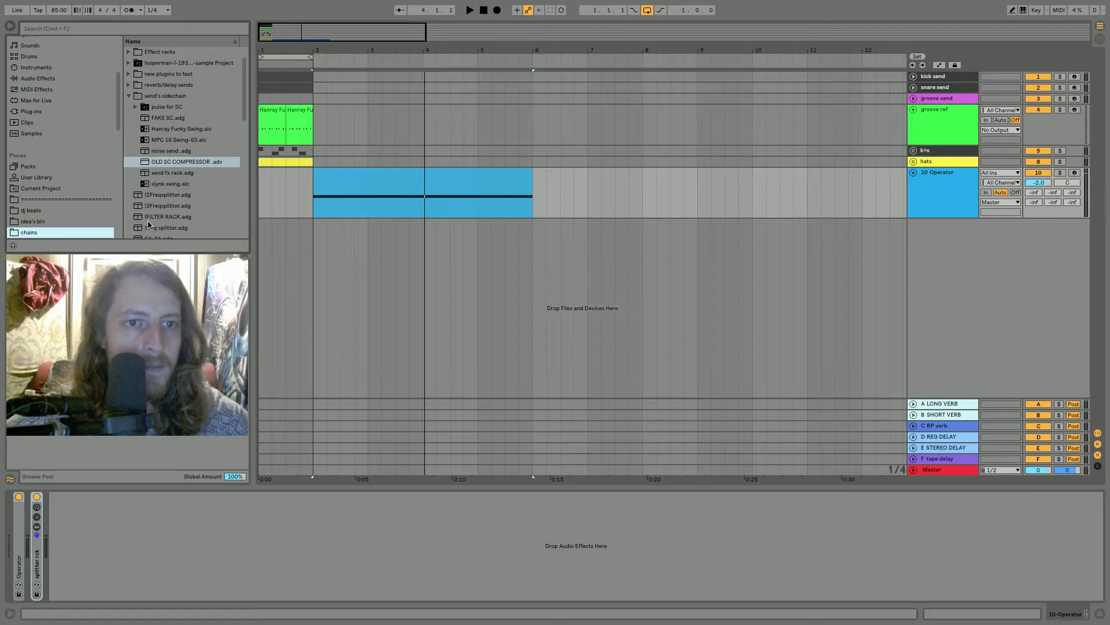
click(128, 96)
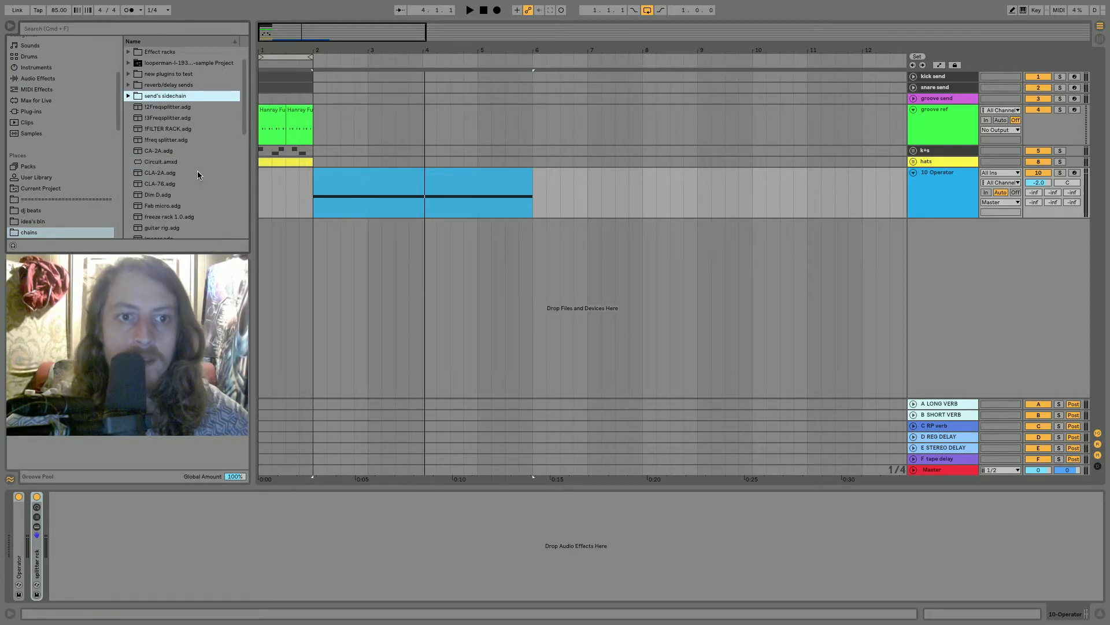
scroll(196, 170, down, 10)
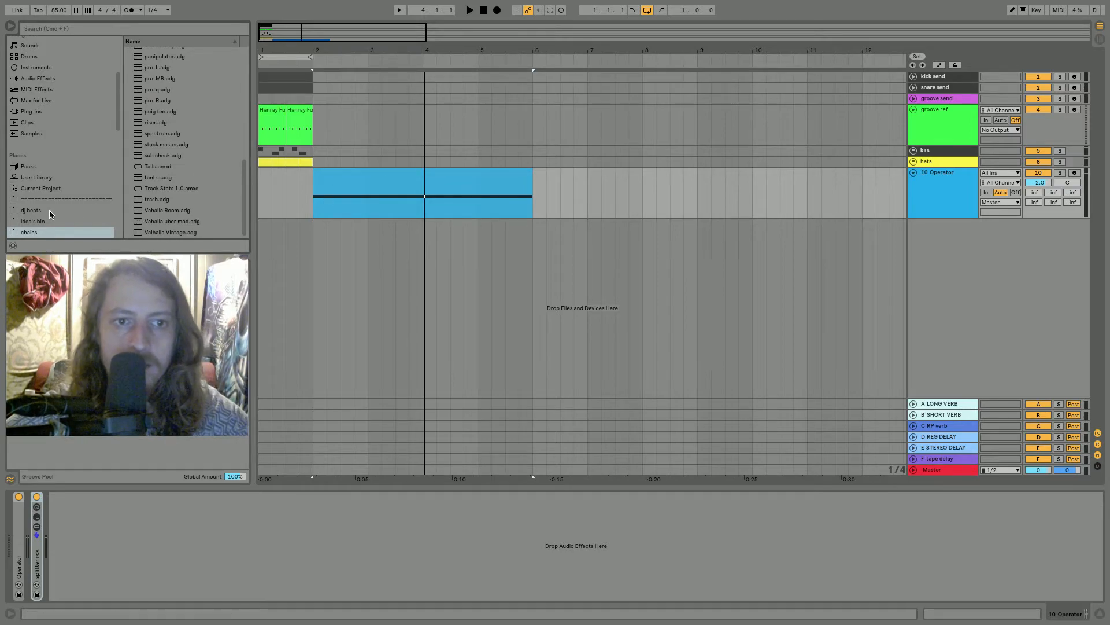
double_click(40, 551)
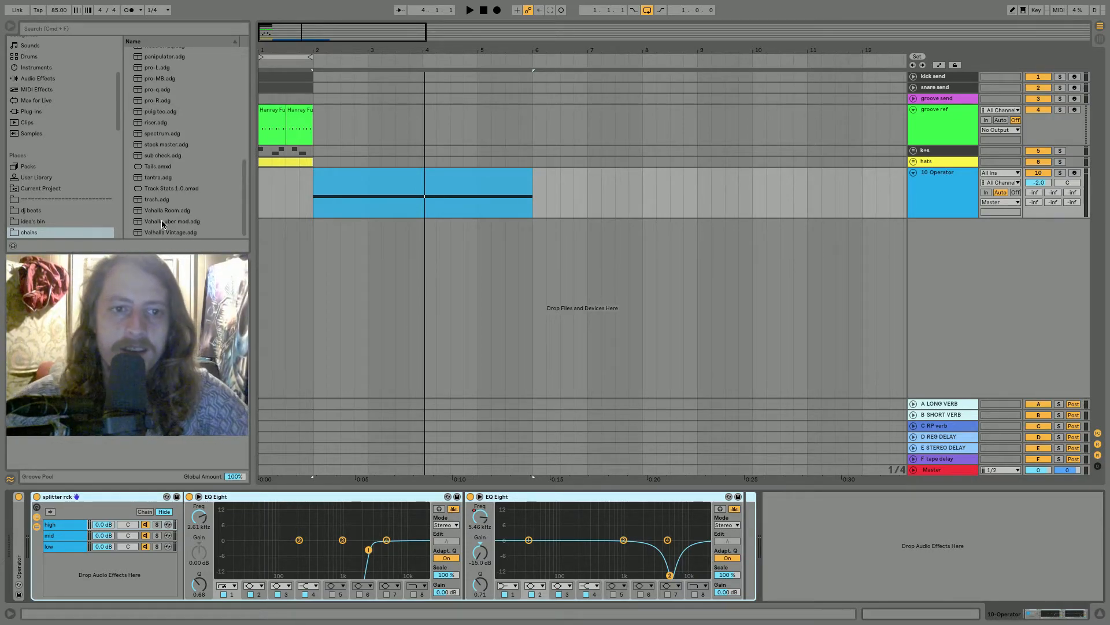
drag(163, 223, 464, 512)
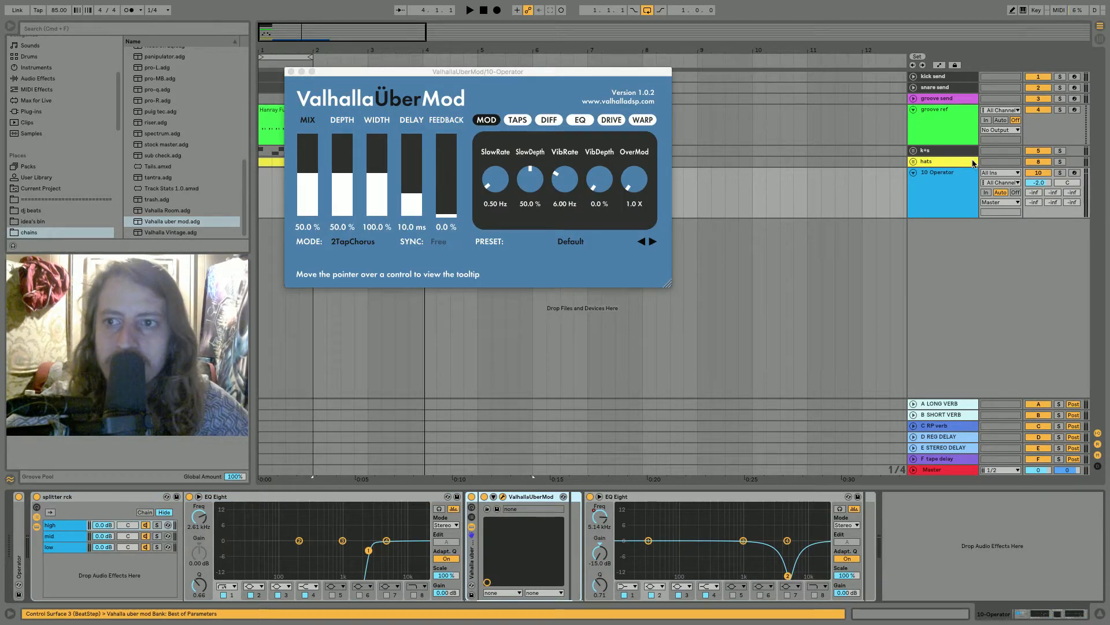
Step: Solo the Operator track and audition the high chain's ÜberMod with about 89% feedback and about 427 ms delay
click(1060, 173)
key(space)
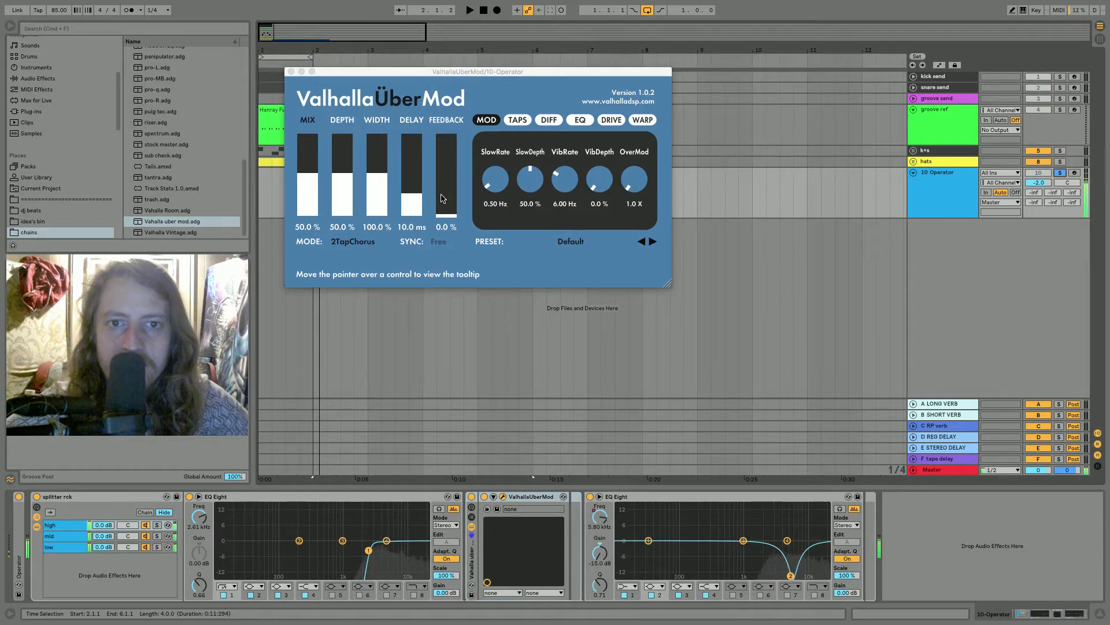
drag(446, 203, 445, 194)
mouse_move(443, 145)
mouse_down()
mouse_move(414, 147)
mouse_move(429, 213)
mouse_move(424, 151)
mouse_up()
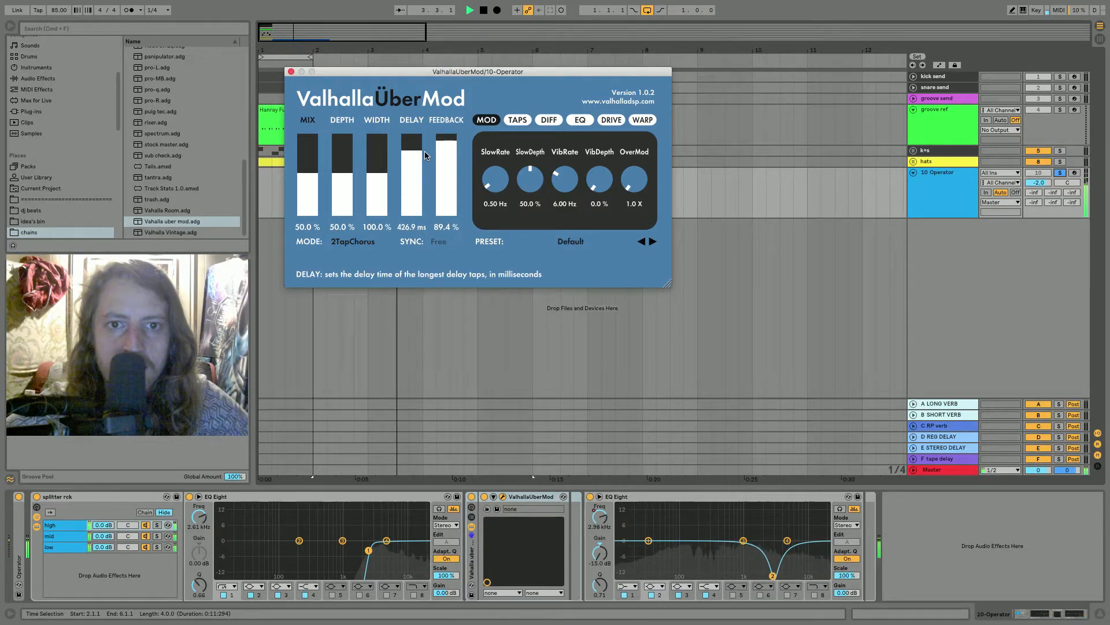
Step: Lower the high chain's ÜberMod feedback to 0% and its delay to 0.6 ms
drag(416, 165, 414, 218)
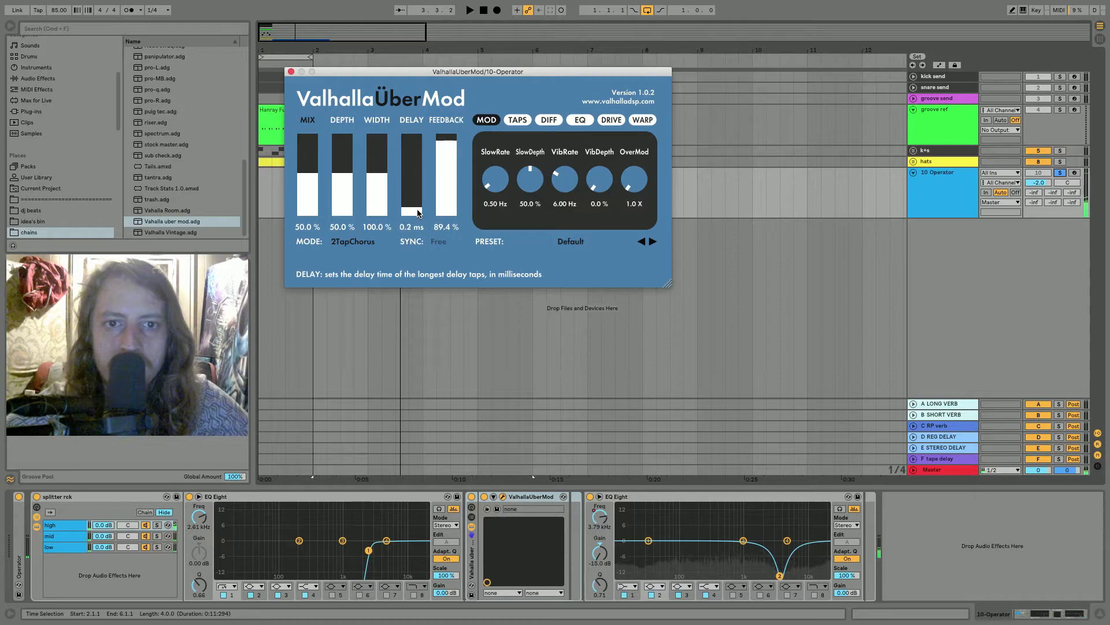
drag(449, 150, 456, 248)
drag(427, 208, 417, 207)
Step: Set the high chain's ÜberMod width to 45.1% and mix to about 26% during playback, then close the plug-in window
key(space)
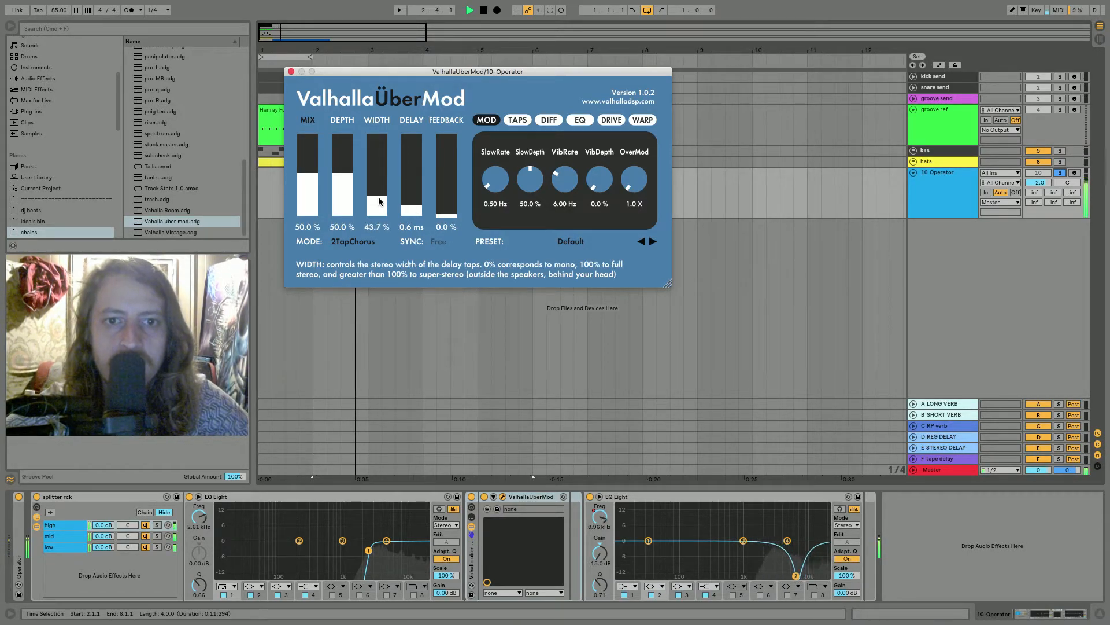
drag(379, 198, 380, 197)
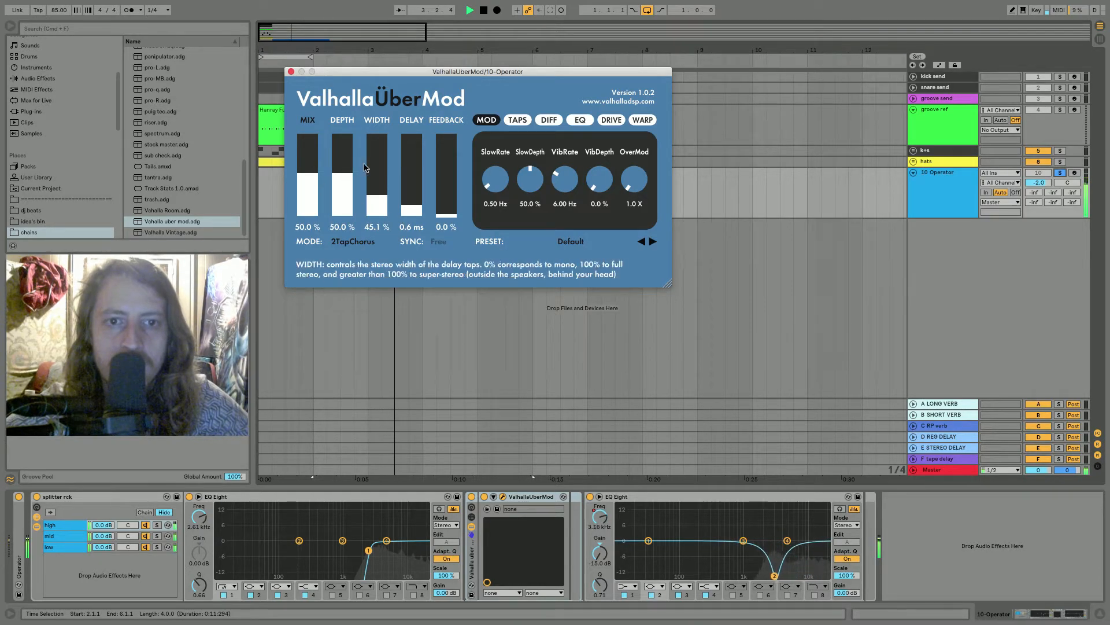
drag(310, 174, 311, 193)
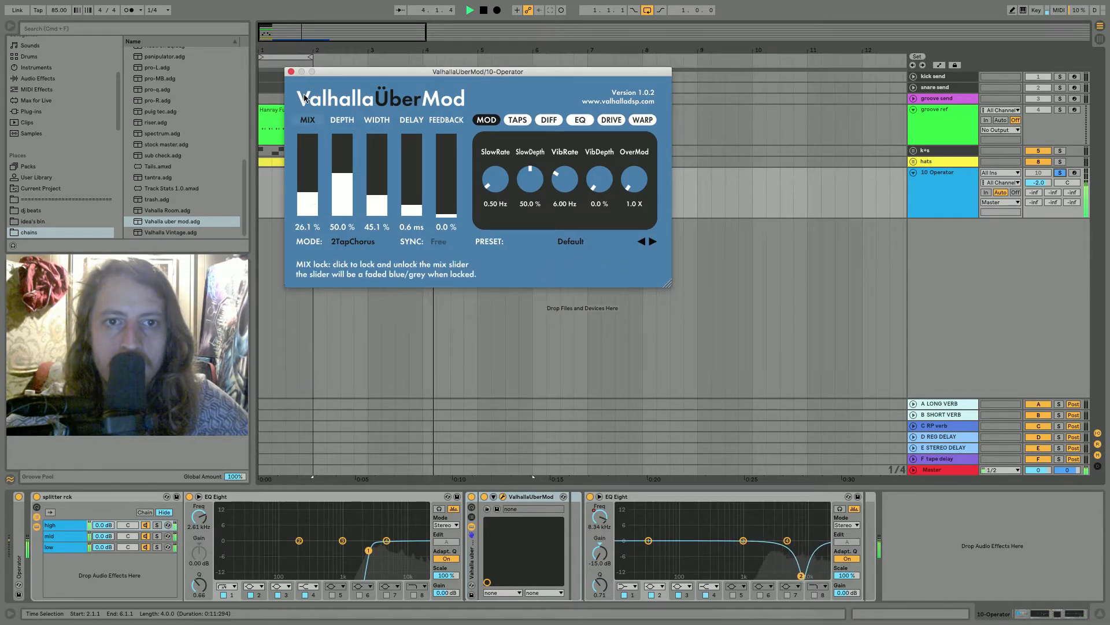
key(space)
click(291, 72)
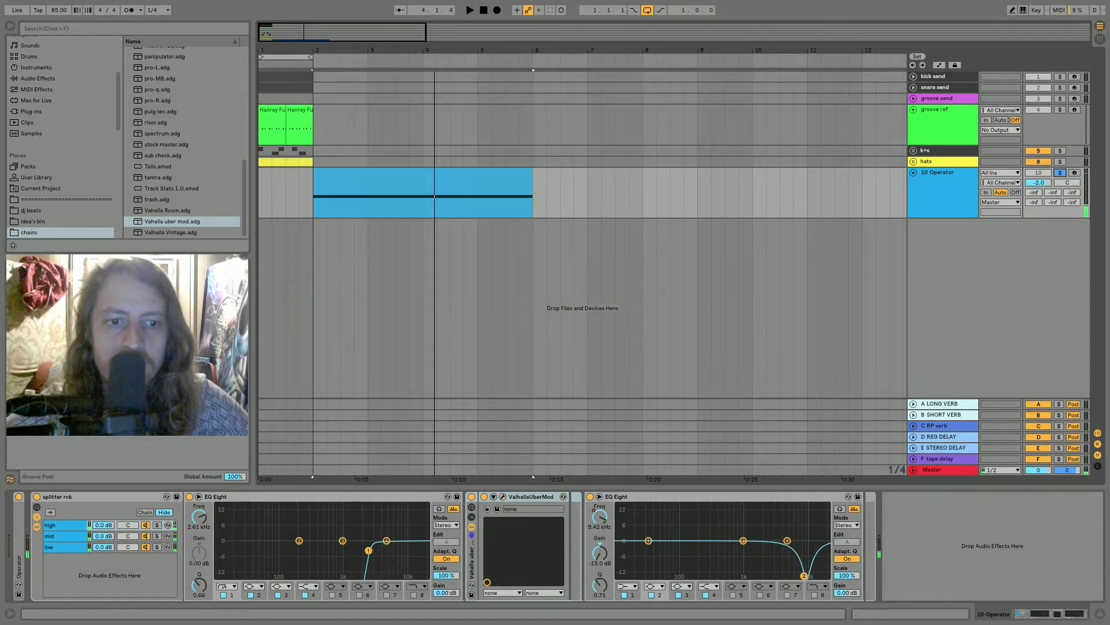
Step: Insert "Valhalla uber mod.adg" between the mid chain's two EQ Eights and set its mix to 12.7% and delay to 10.3 ms
click(58, 536)
drag(166, 221, 466, 548)
key(space)
drag(326, 184, 324, 210)
mouse_move(422, 202)
mouse_down()
mouse_move(421, 218)
mouse_move(423, 202)
mouse_up()
key(space)
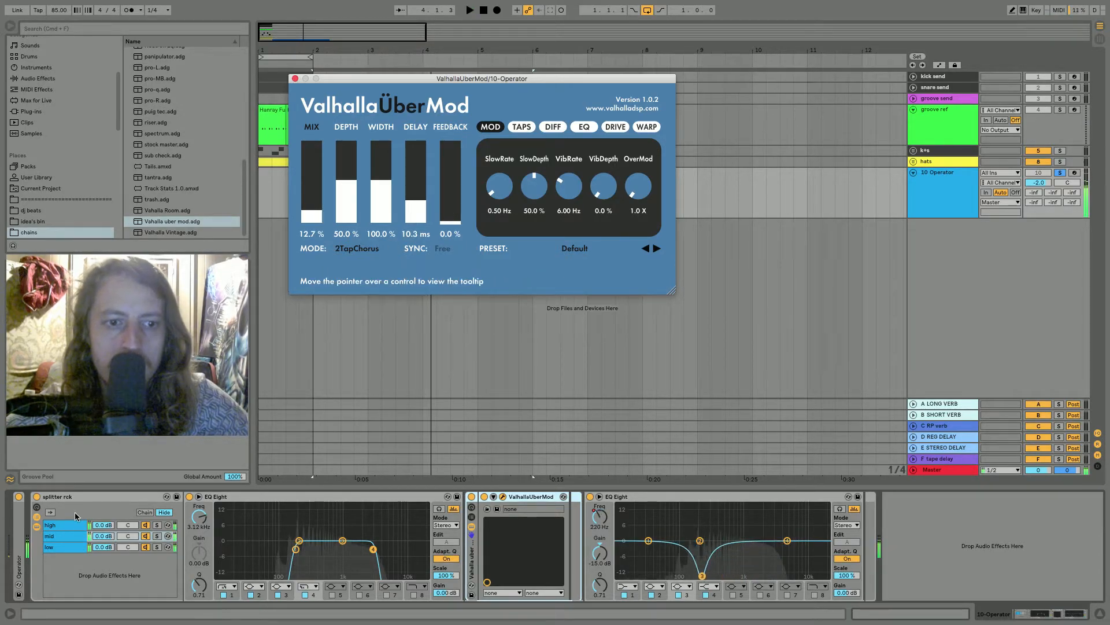
Step: Set the high chain's ÜberMod delay to 10.3 ms and its mix to 26.8% while auditioning the clip
click(67, 524)
click(501, 495)
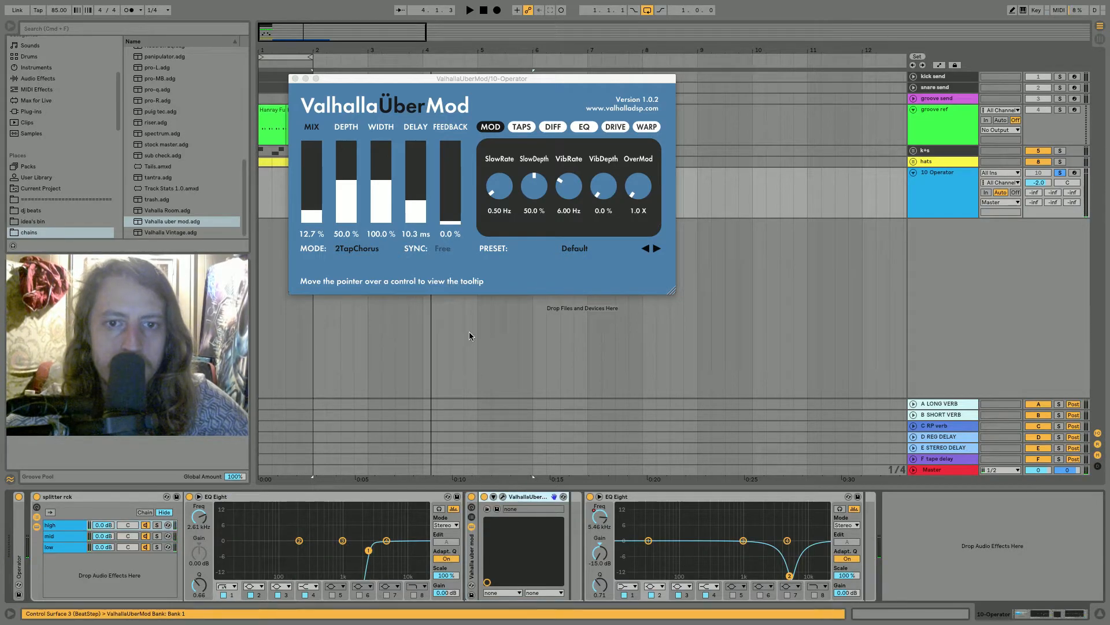
key(space)
drag(418, 200, 415, 193)
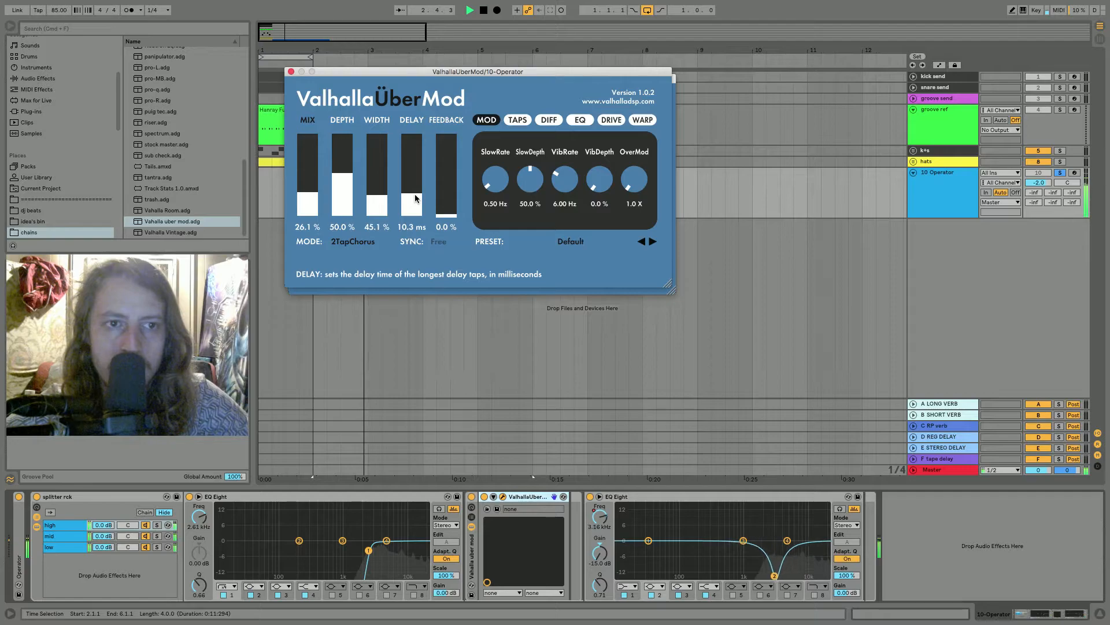
mouse_move(310, 196)
mouse_down()
mouse_move(312, 208)
mouse_move(322, 191)
mouse_up()
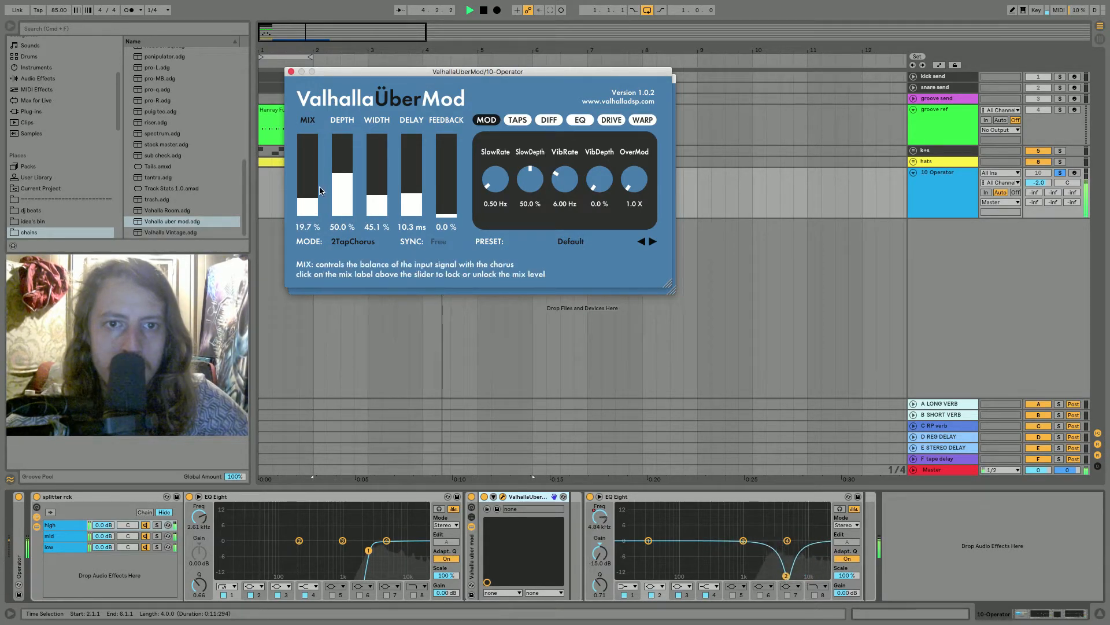
key(space)
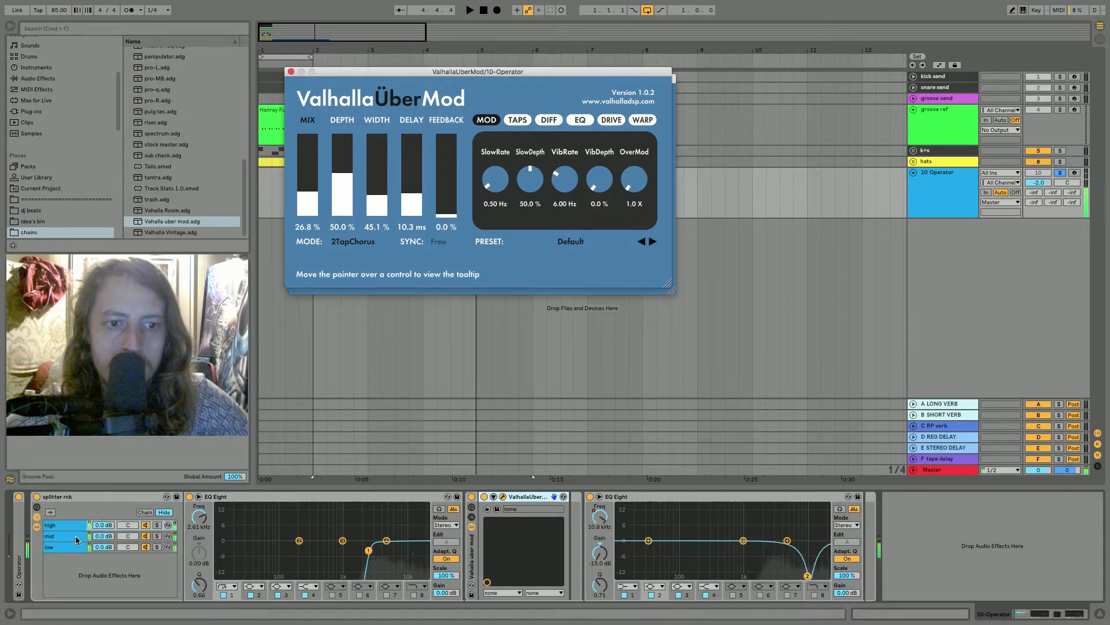
Step: Set the mid chain's ÜberMod mix to 10.6% and width to 22.5% during playback, then close both plug-in windows
click(75, 537)
drag(407, 74, 761, 104)
click(503, 495)
click(502, 495)
key(space)
drag(321, 208, 322, 212)
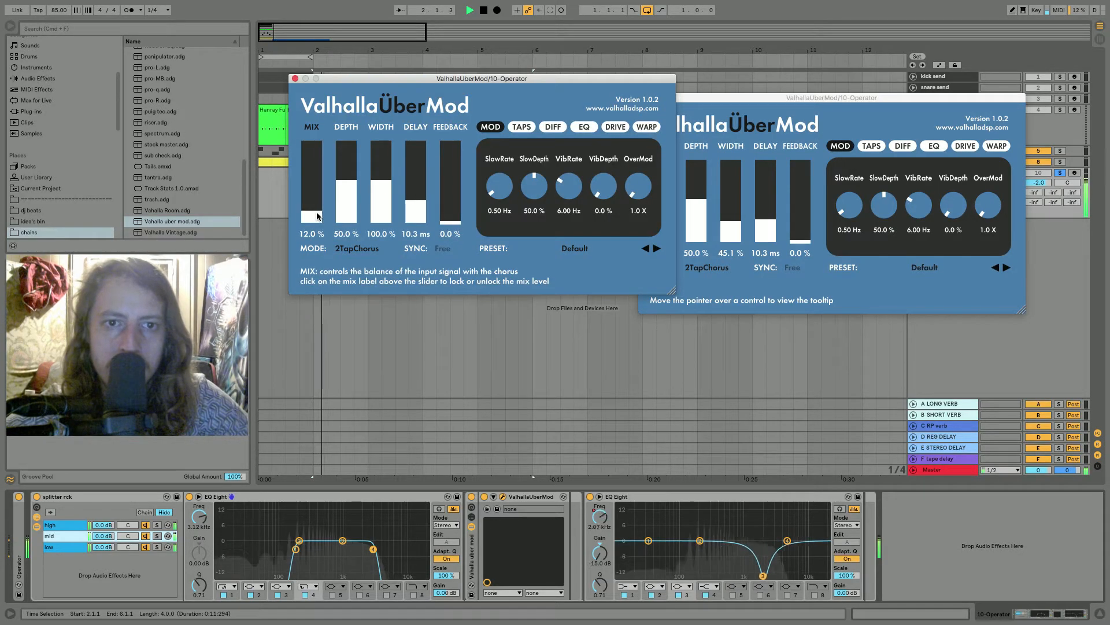
drag(388, 200, 388, 213)
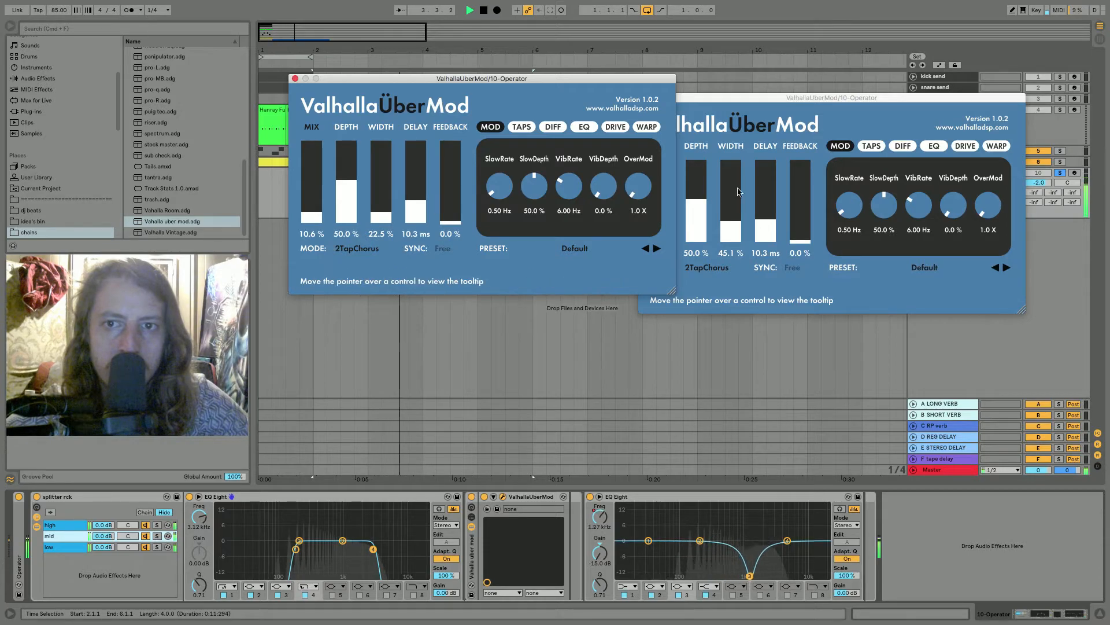
key(space)
click(294, 78)
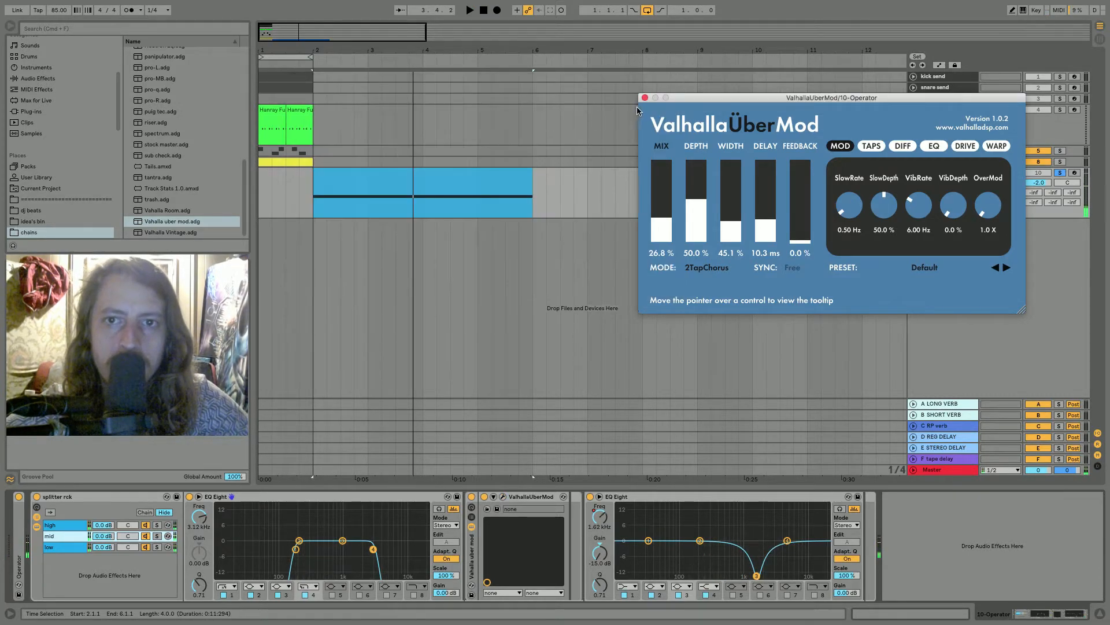
click(645, 98)
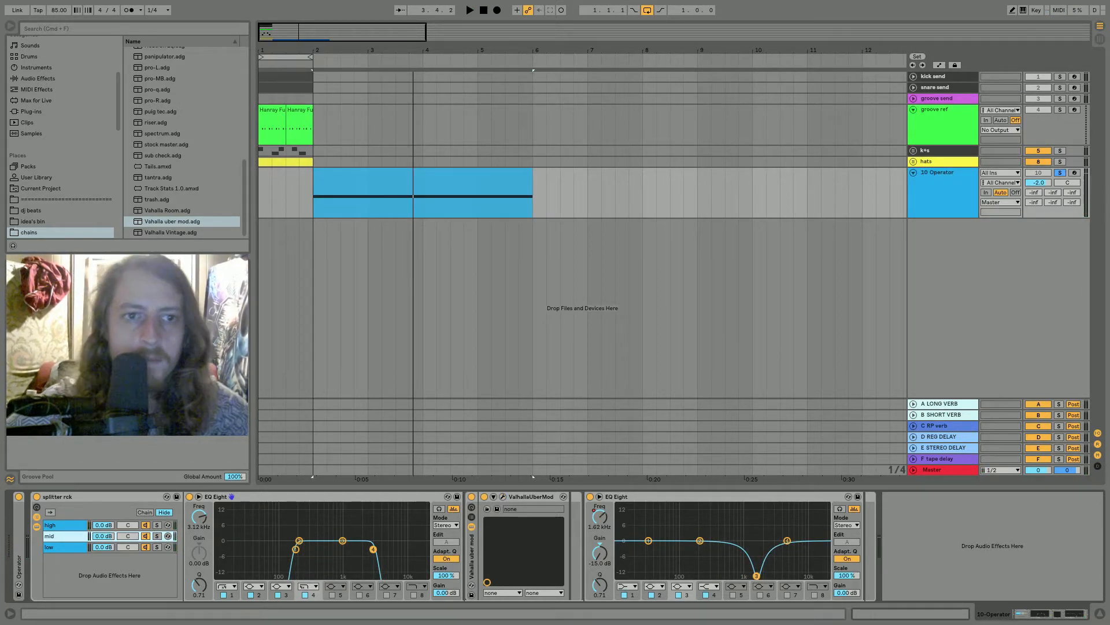
Step: Fold the splitter rack and select the four-bar Operator clip
click(347, 211)
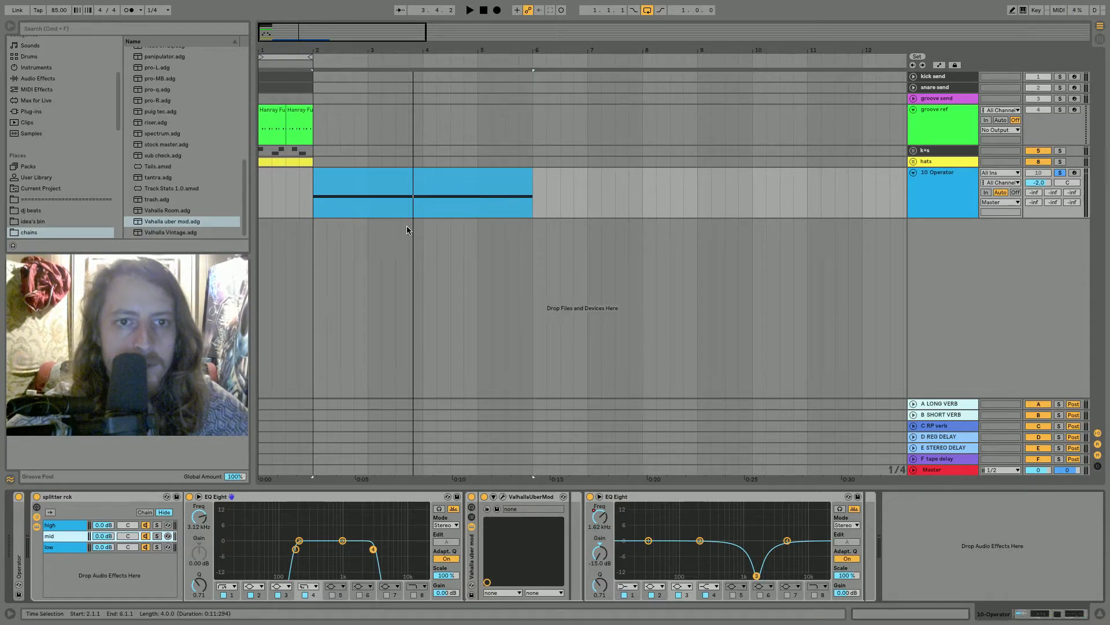
double_click(88, 496)
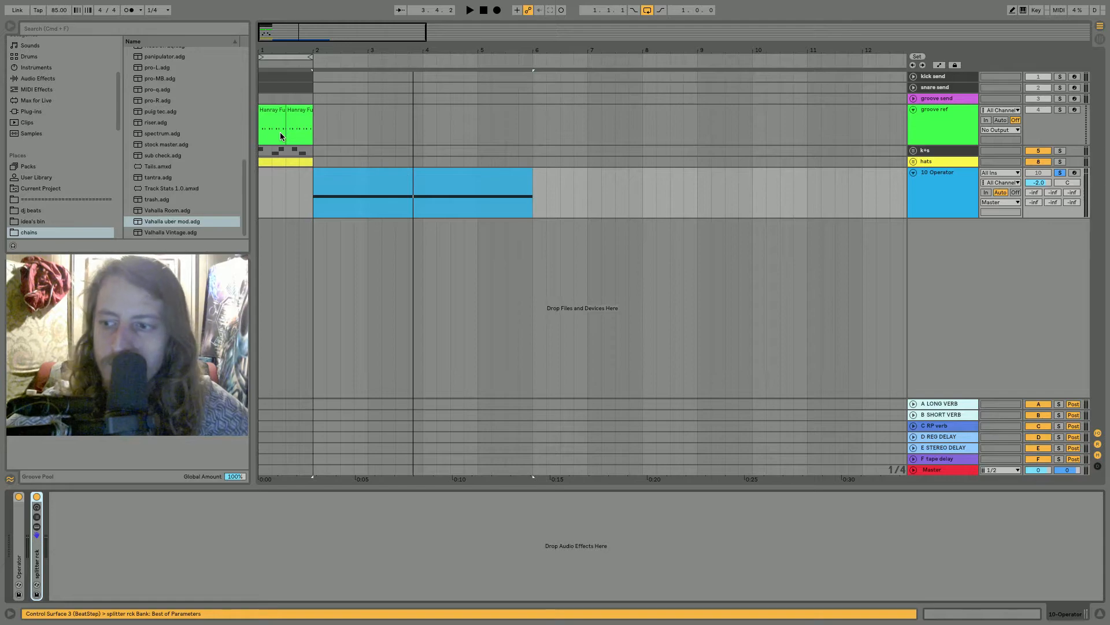
click(384, 186)
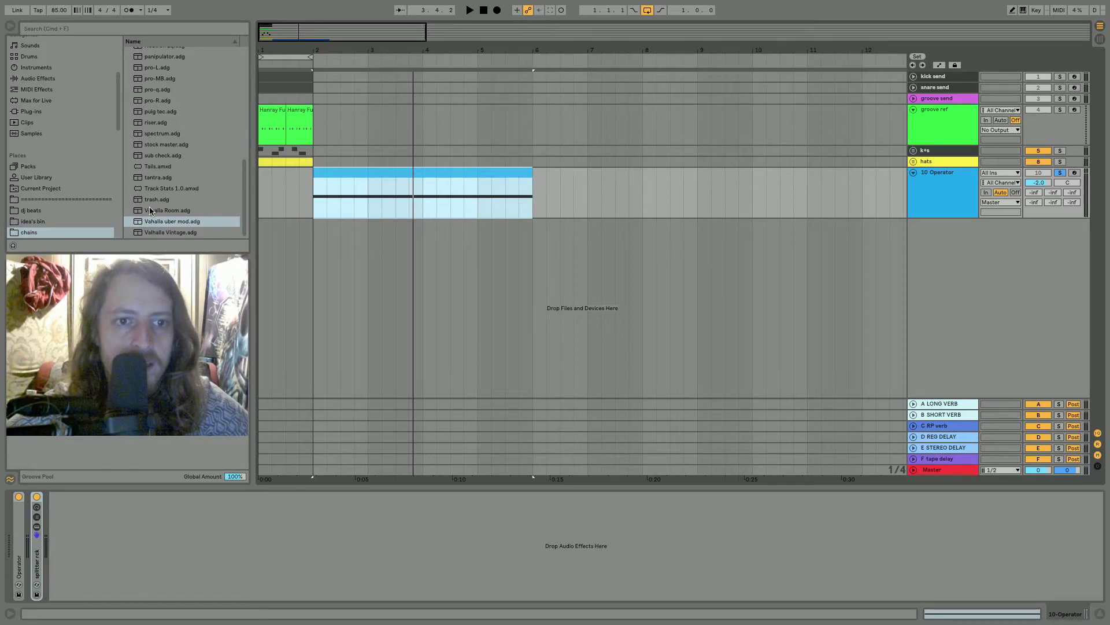
Step: Unfold the splitter rack and insert "guitar rig.adg" from the chains folder between the mid chain's first EQ Eight and ÜberMod
double_click(40, 555)
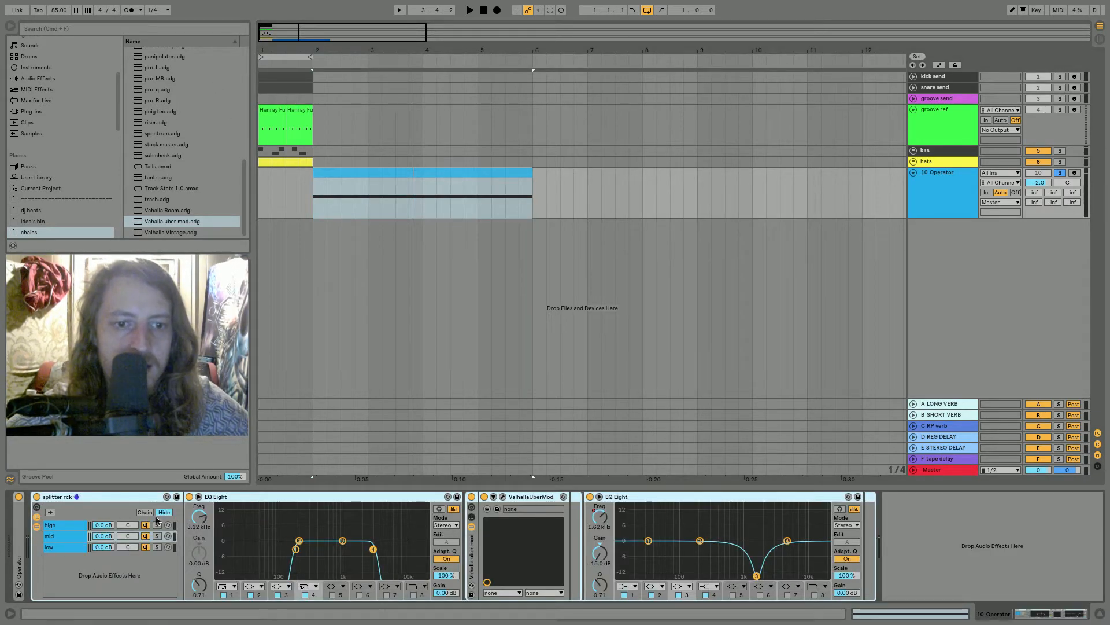
scroll(45, 200, down, 3)
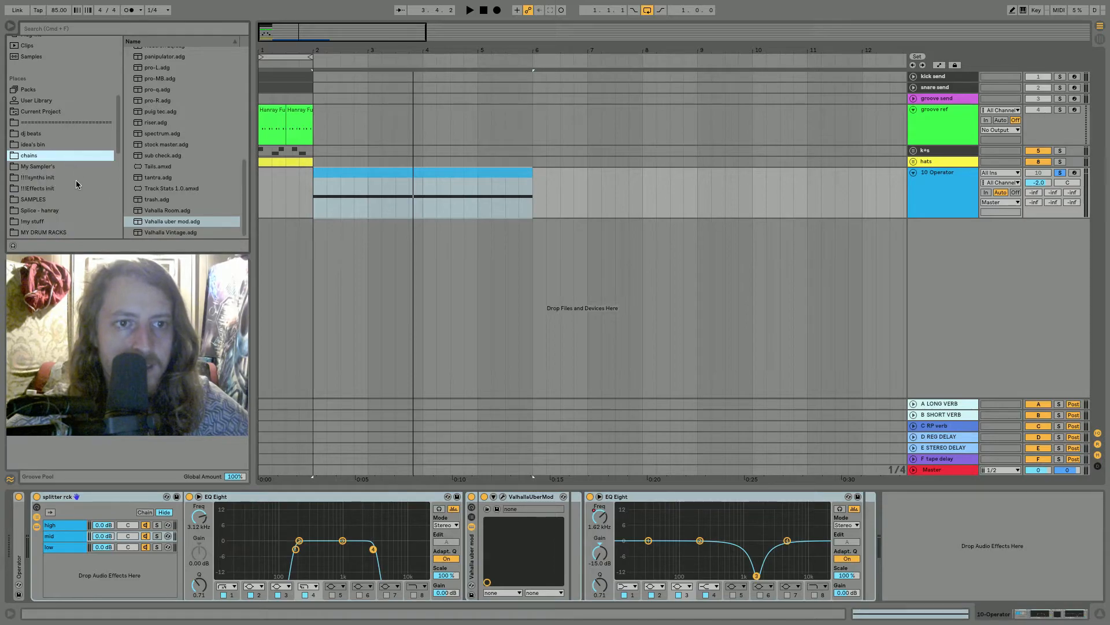
scroll(48, 161, up, 2)
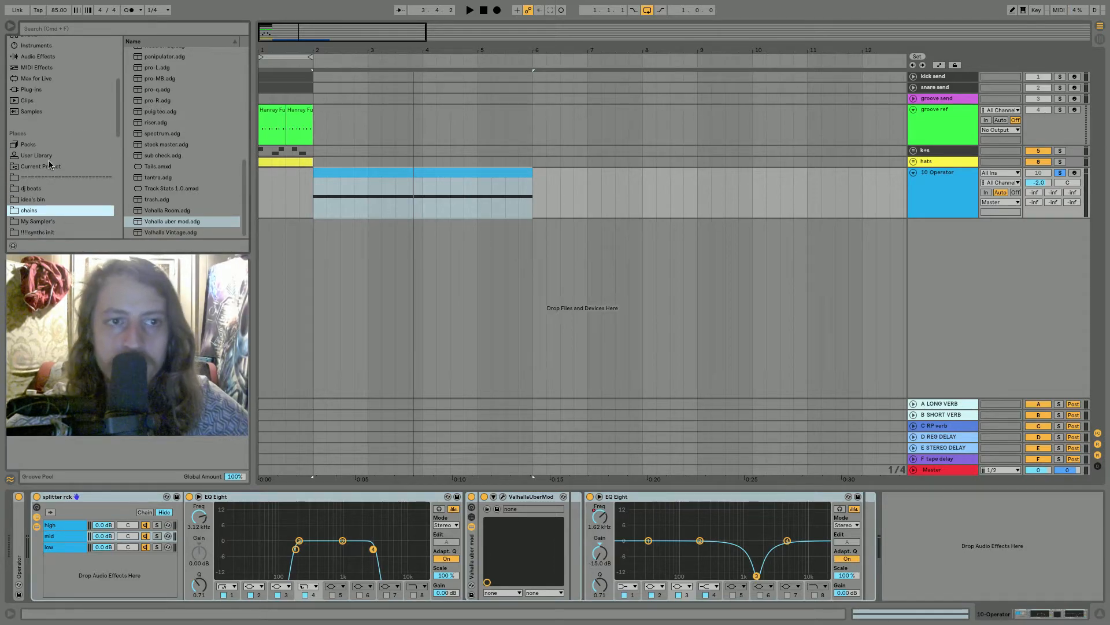
scroll(48, 161, down, 6)
scroll(48, 161, up, 3)
click(38, 123)
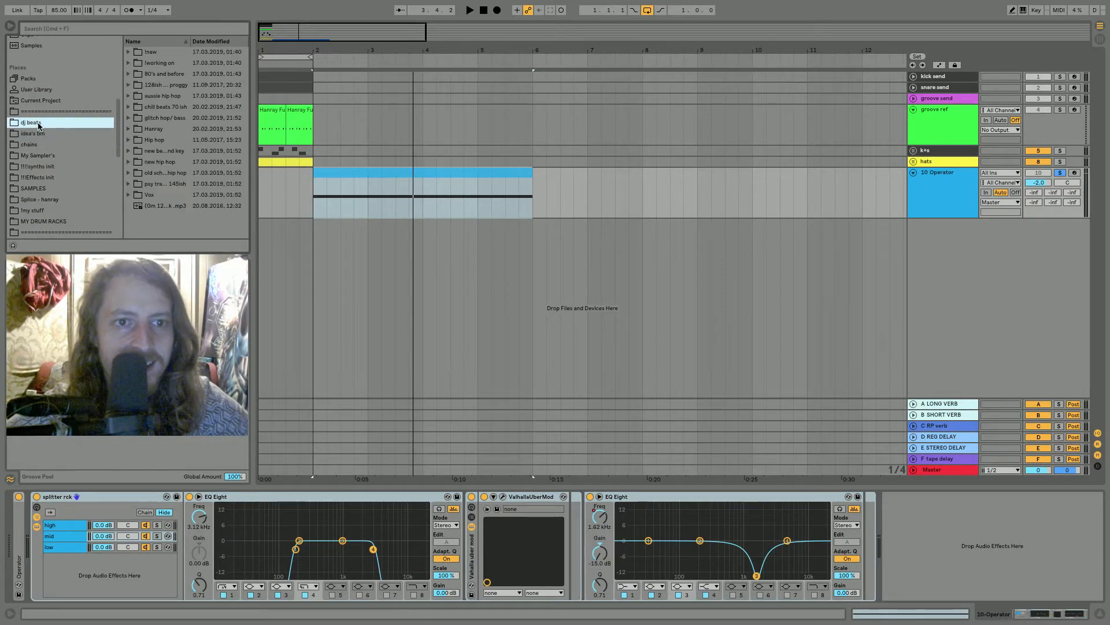
scroll(51, 149, down, 2)
click(50, 146)
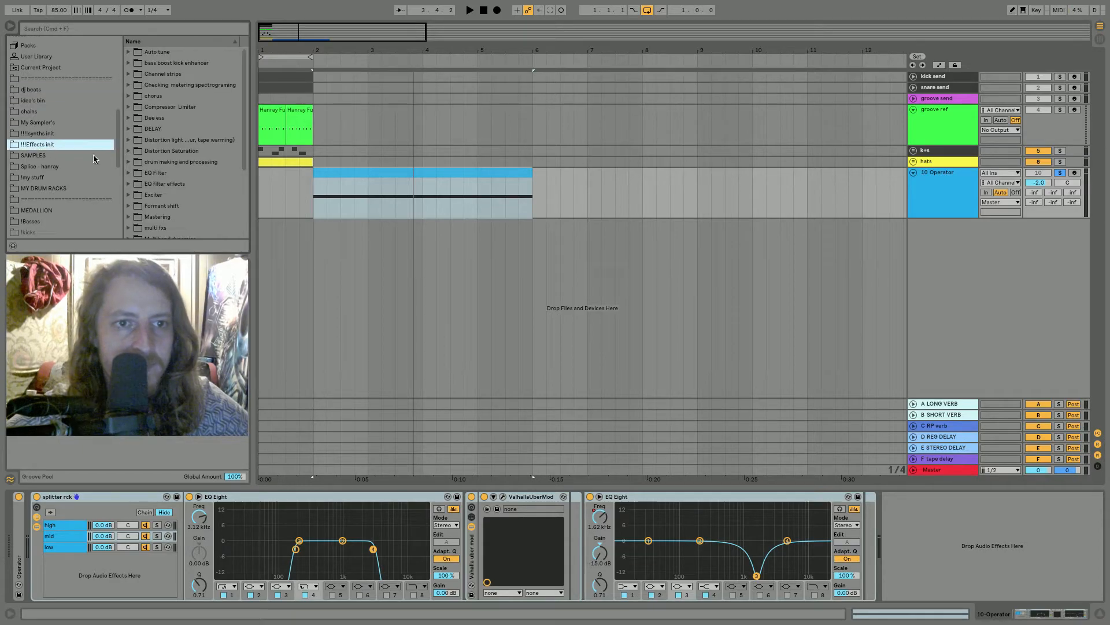
click(34, 108)
scroll(172, 124, down, 5)
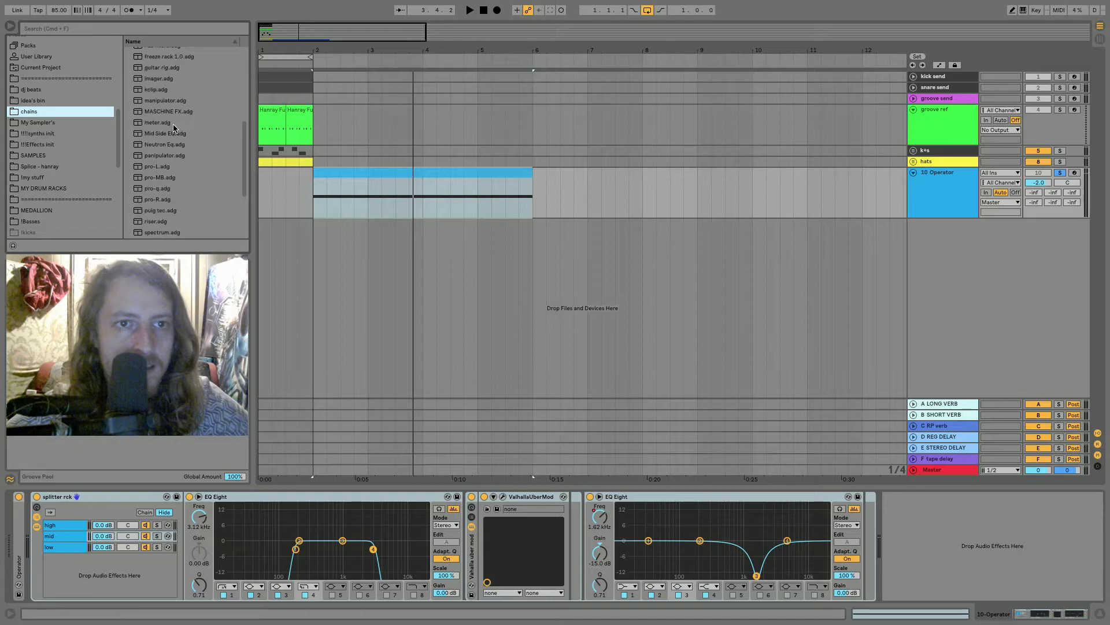
scroll(172, 124, up, 1)
click(173, 123)
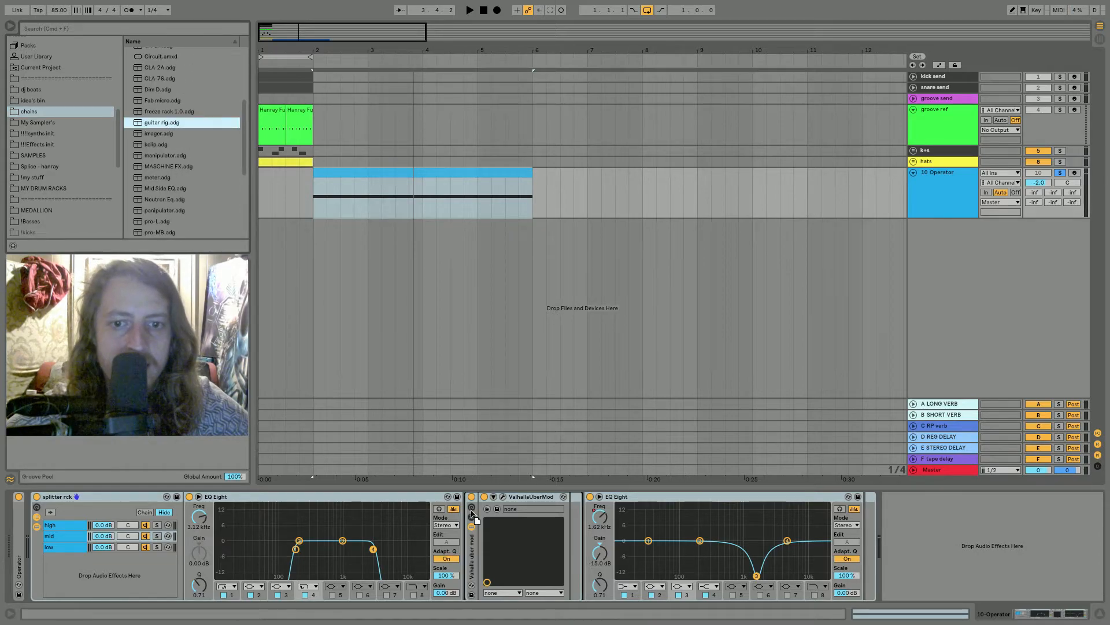
drag(475, 529, 461, 531)
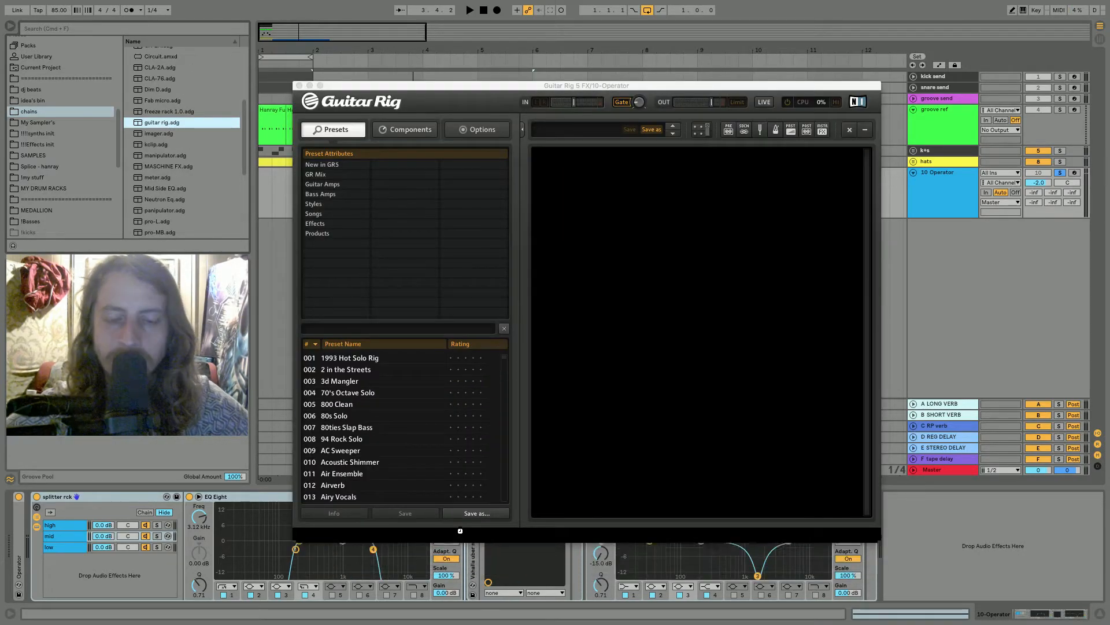
Step: Add a Stoned Phaser at a 0.03 Hz rate to the mid chain's Guitar Rig and audition the clip
click(405, 129)
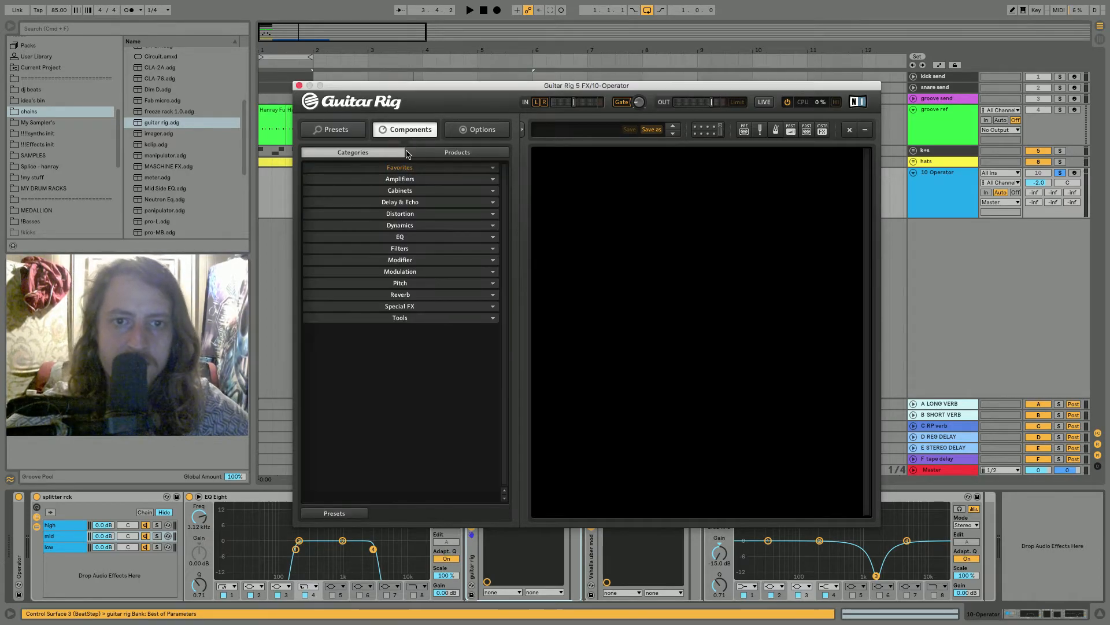
click(400, 271)
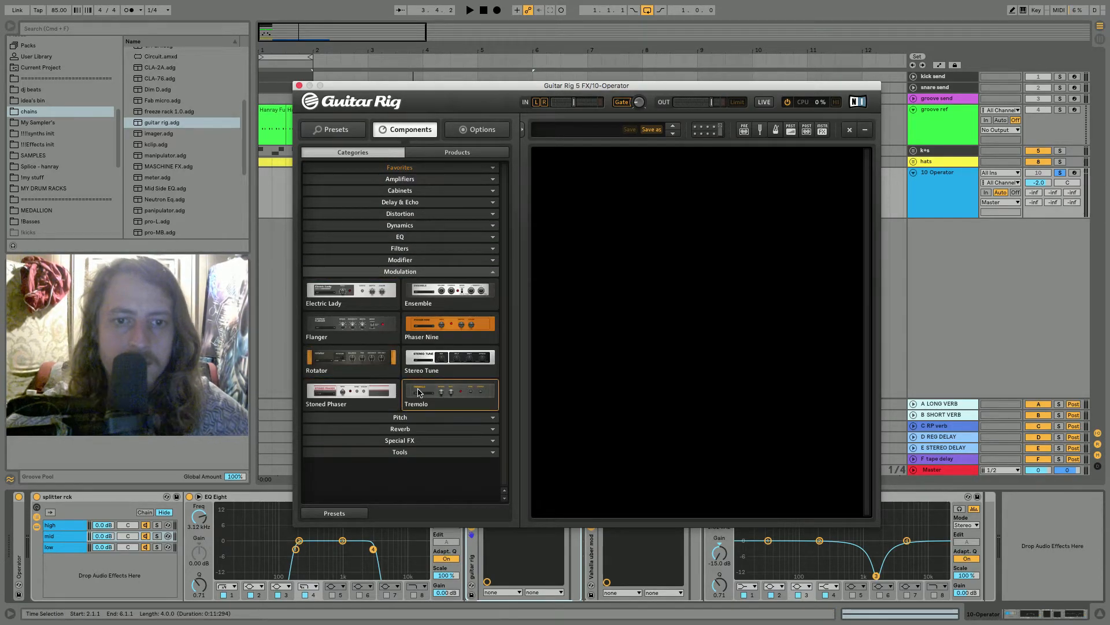
double_click(351, 393)
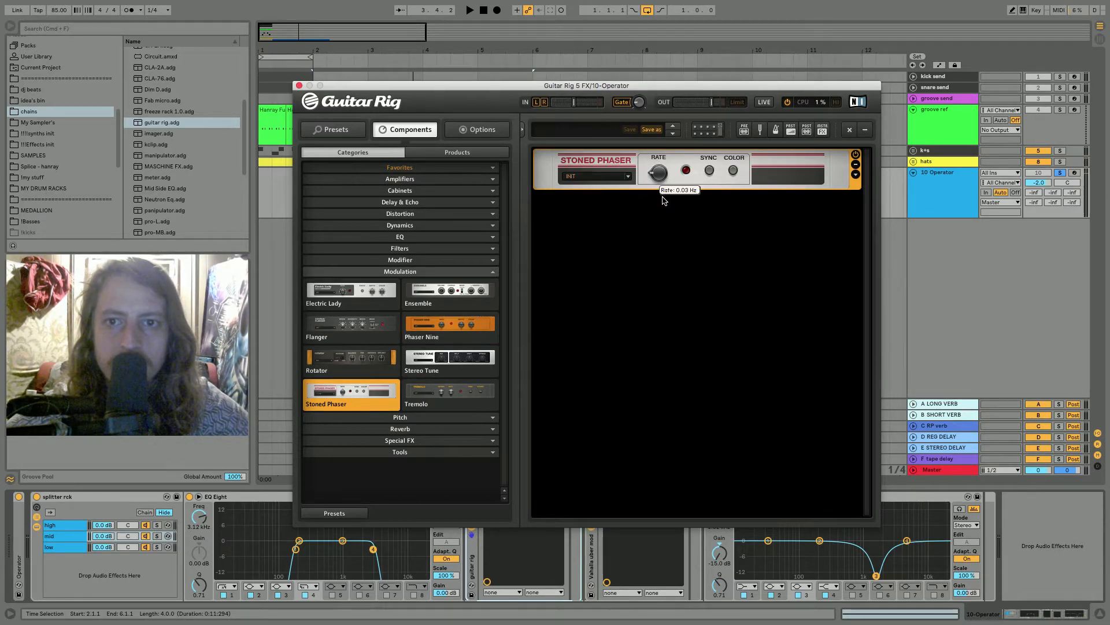
key(space)
click(299, 87)
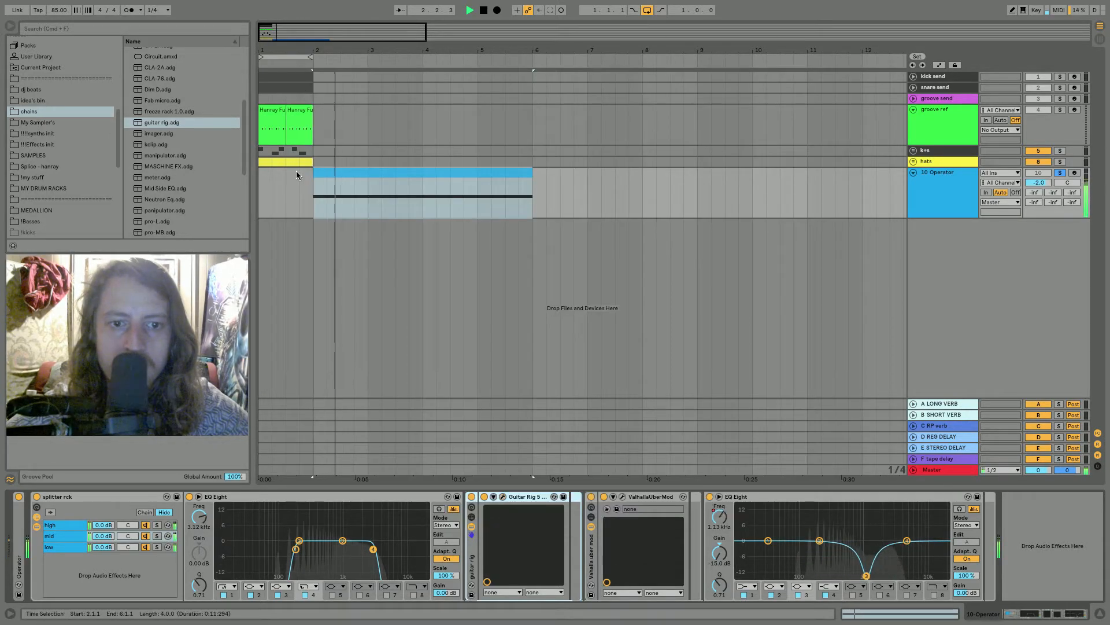
key(space)
Step: Insert "guitar rig.adg" before the high chain's ÜberMod and load a Stoned Phaser at a 0.09 Hz rate
click(70, 526)
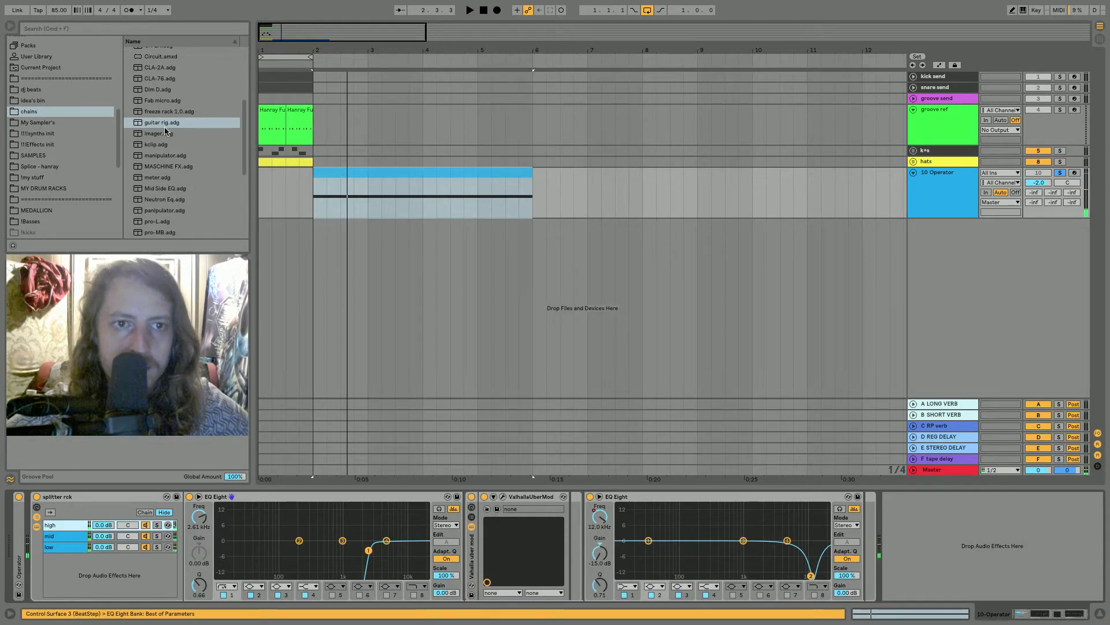
drag(219, 169, 463, 523)
click(412, 137)
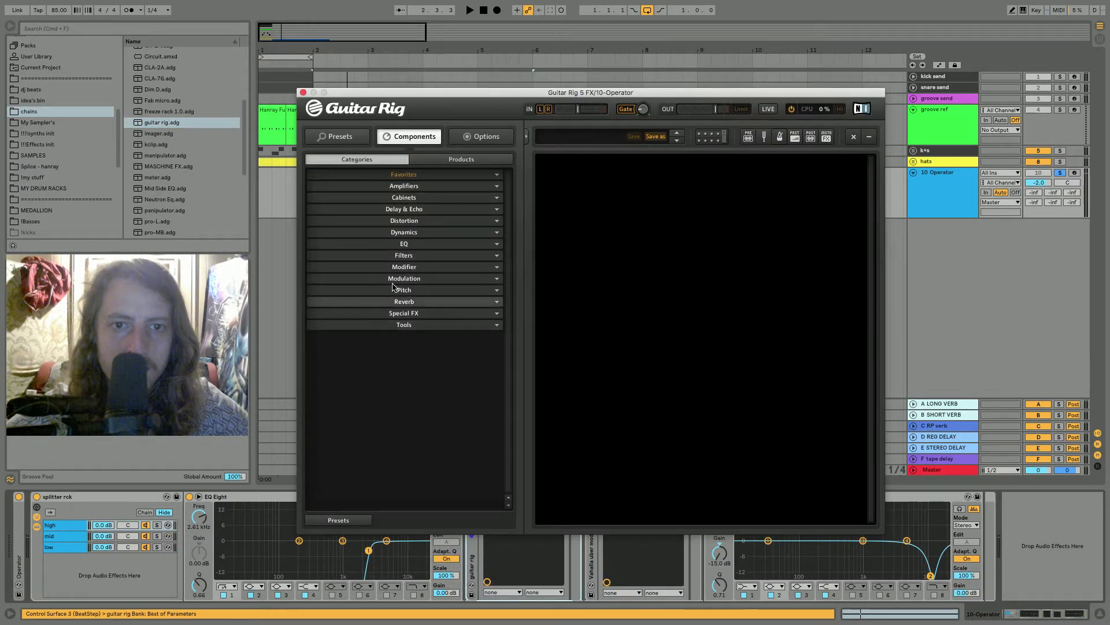
click(399, 278)
drag(370, 405, 677, 224)
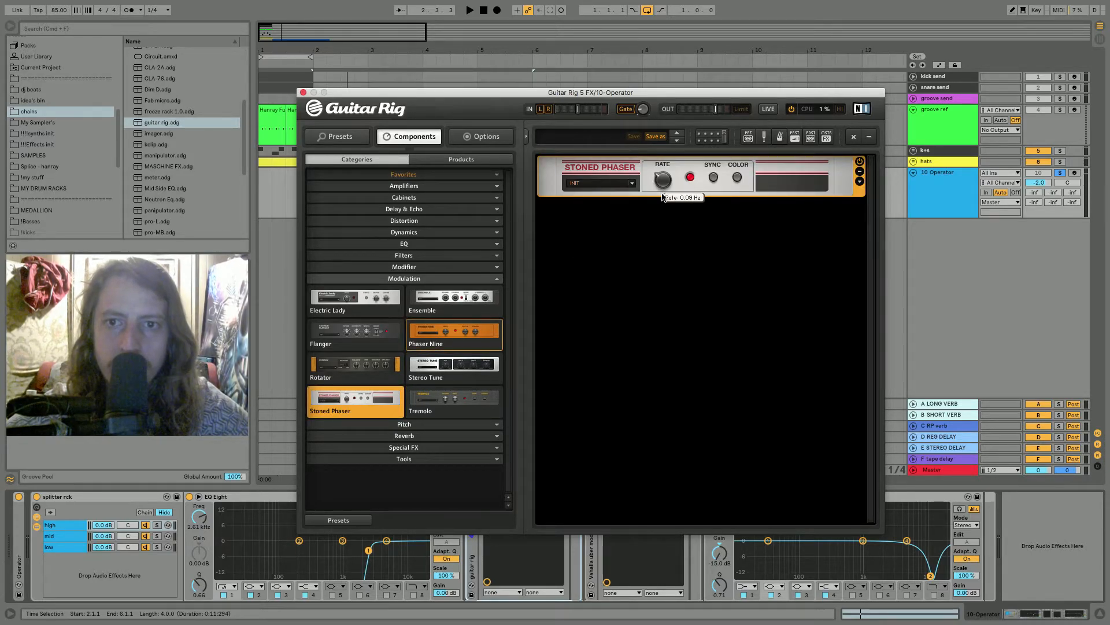
click(303, 93)
Step: Audition the clip and compare the sound with the whole splitter rack bypassed and enabled
key(space)
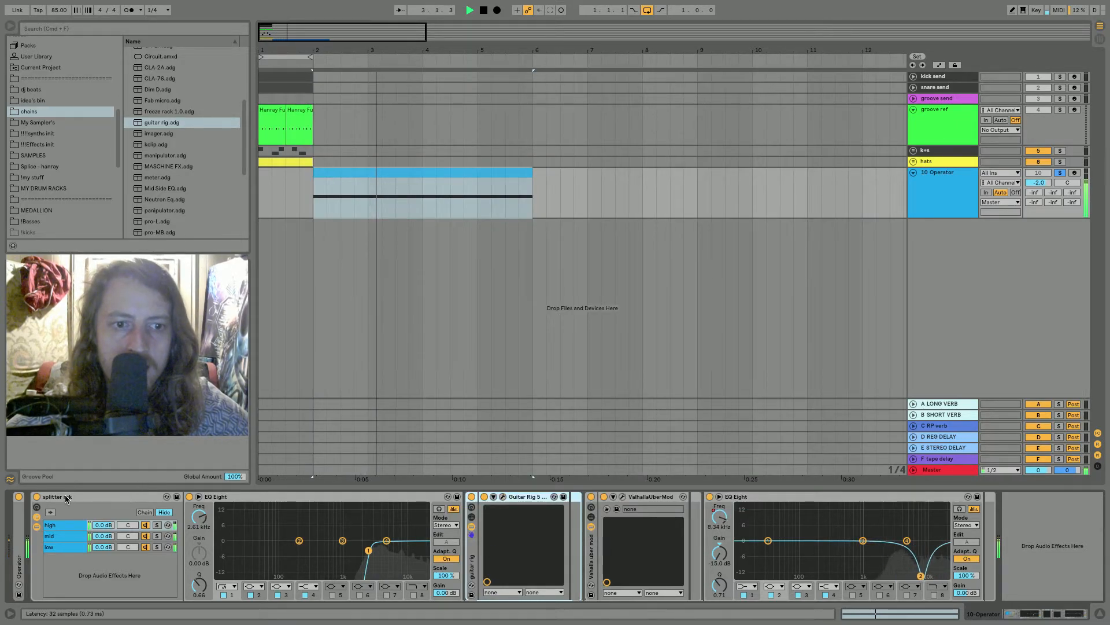
key(space)
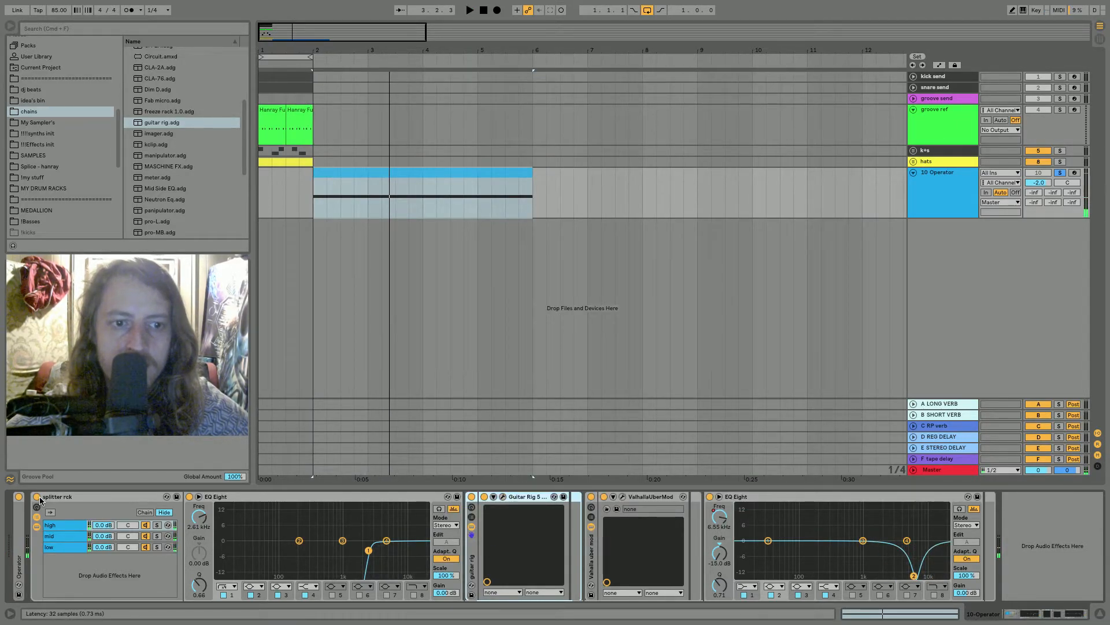
key(space)
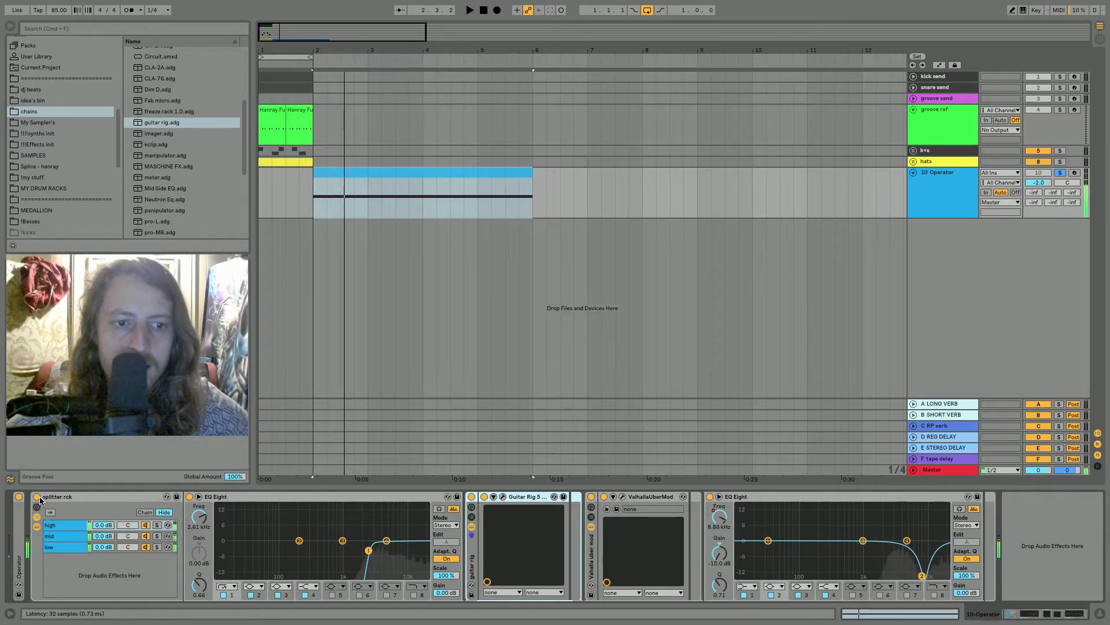
click(38, 497)
key(space)
click(38, 497)
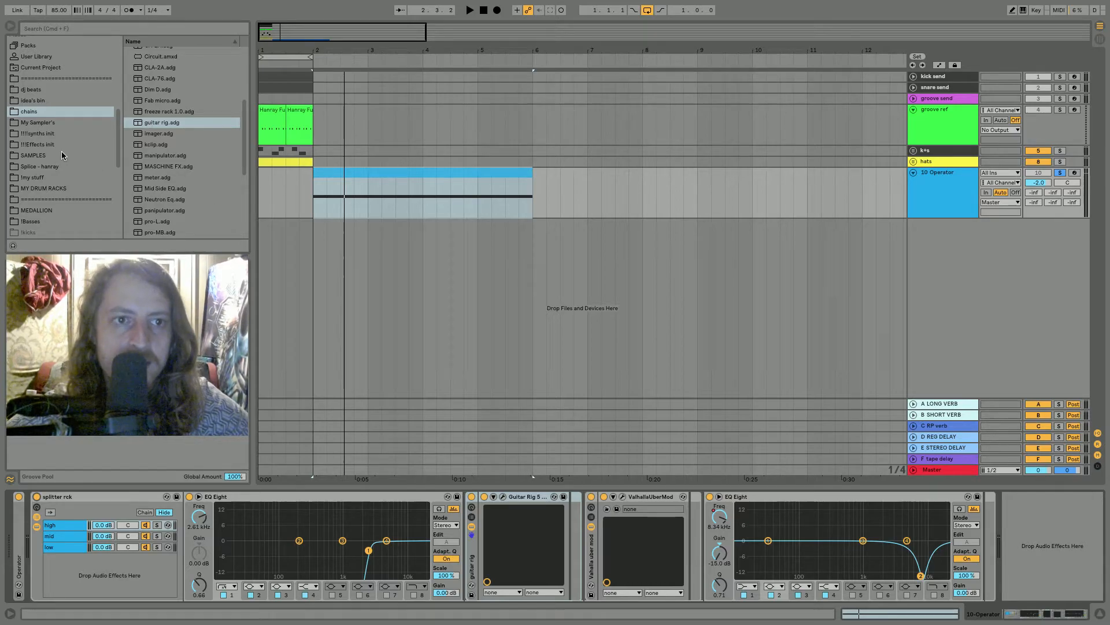
Step: Search the plug-ins for "camel" and insert the VST CamelCrusher between the high chain's ÜberMod and last EQ Eight
scroll(63, 150, up, 4)
click(36, 109)
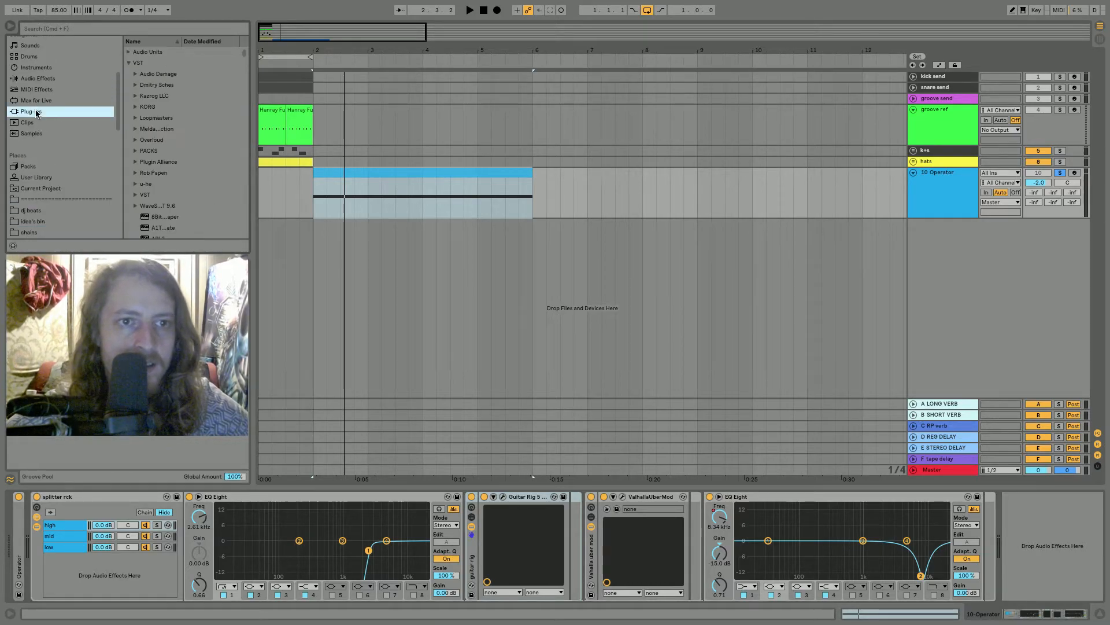
click(53, 27)
text(caem)
key(BackSpace)
text(mel)
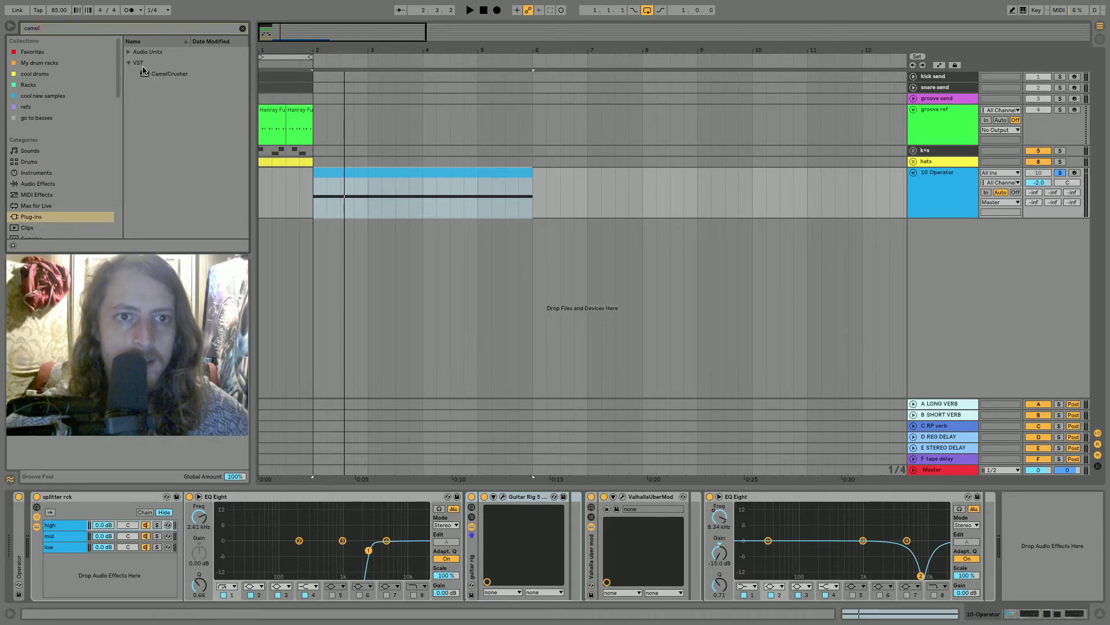
click(130, 54)
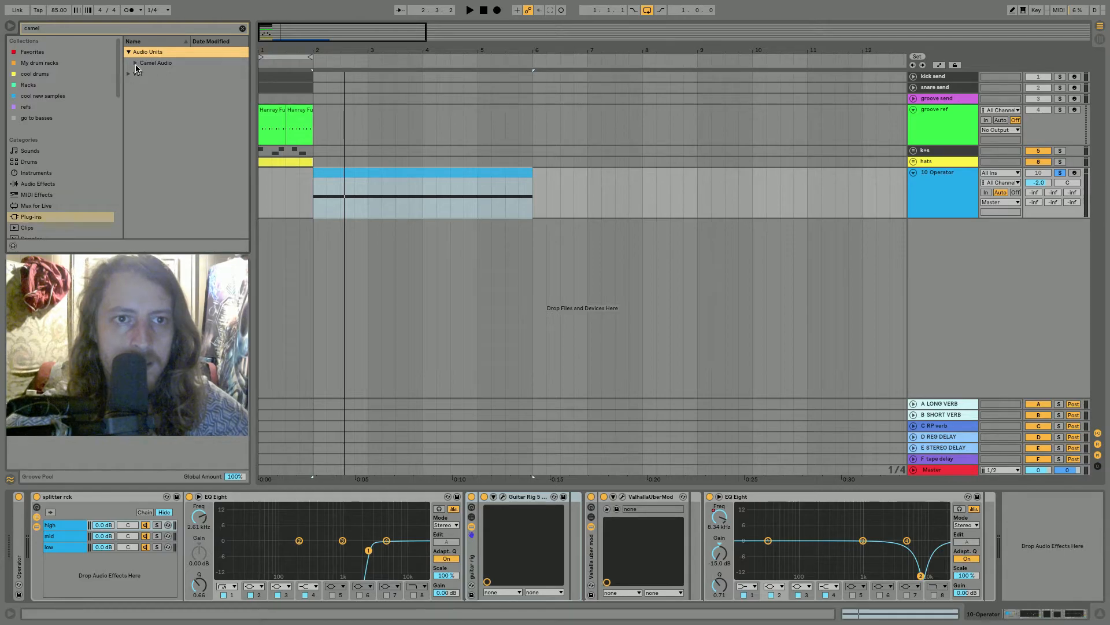
click(136, 63)
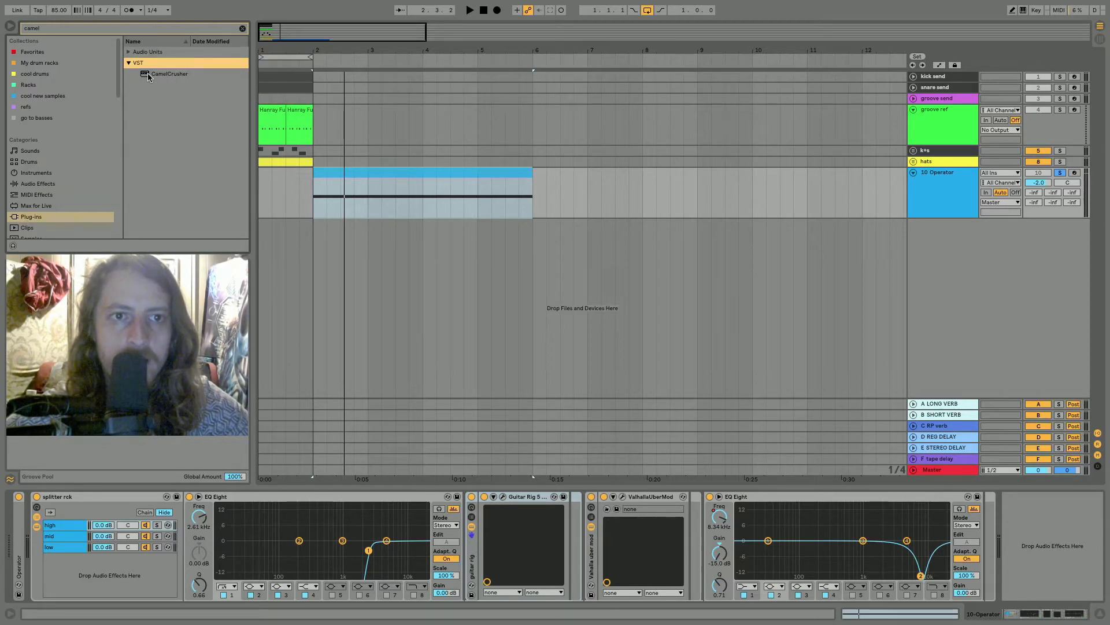
click(148, 76)
mouse_move(317, 270)
mouse_down()
mouse_move(569, 535)
mouse_move(686, 524)
mouse_up()
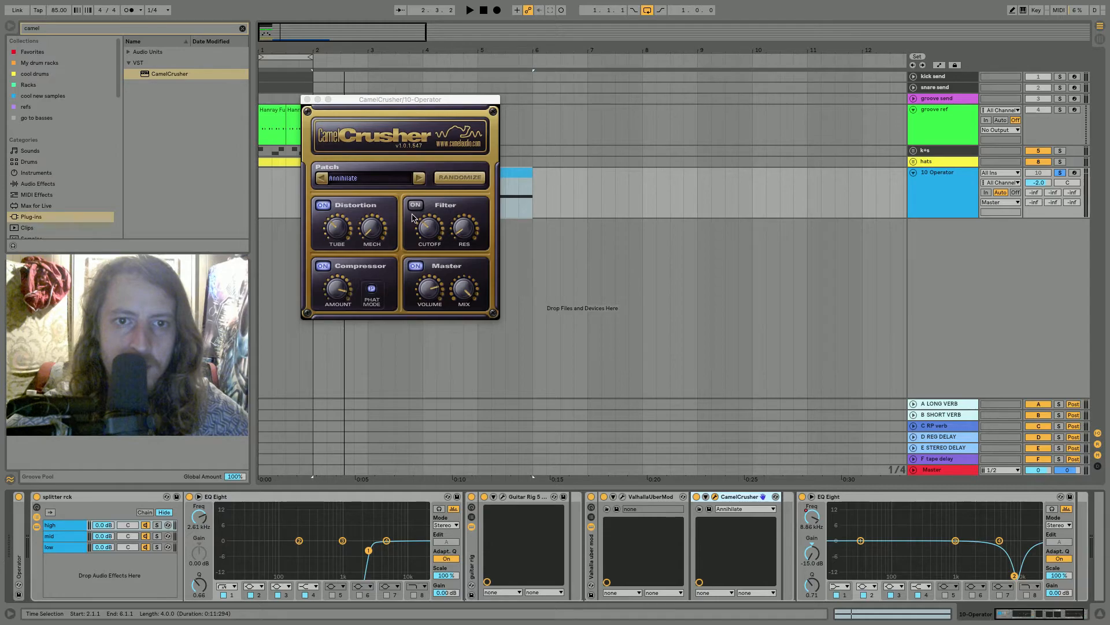
Step: Switch off CamelCrusher's compressor, audition the distortion on the high chain, and close the plug-in window
click(322, 267)
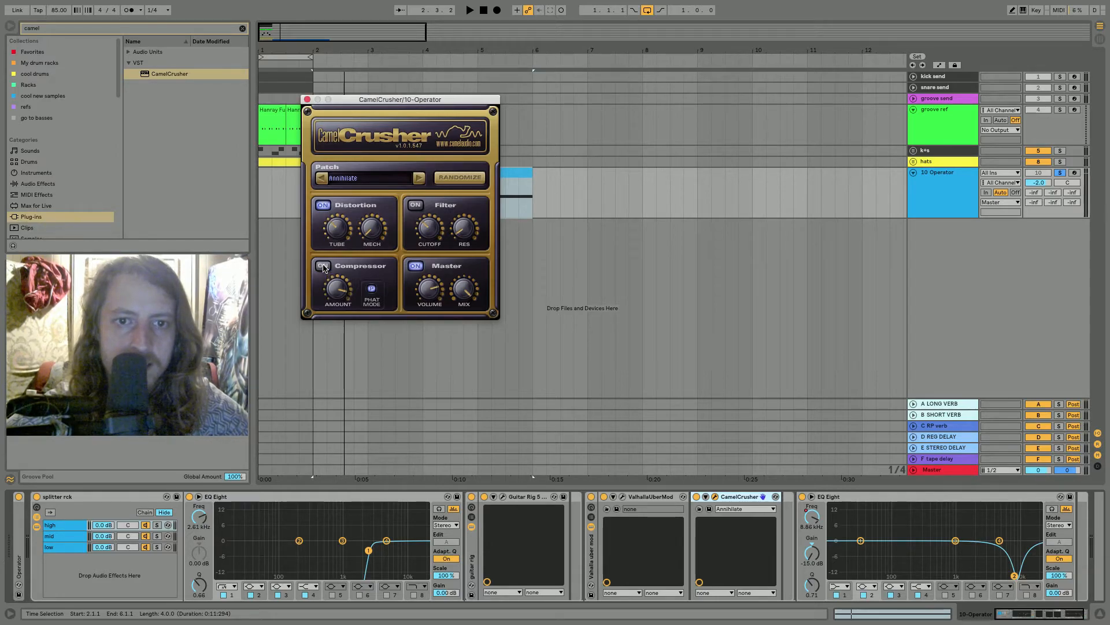
click(413, 267)
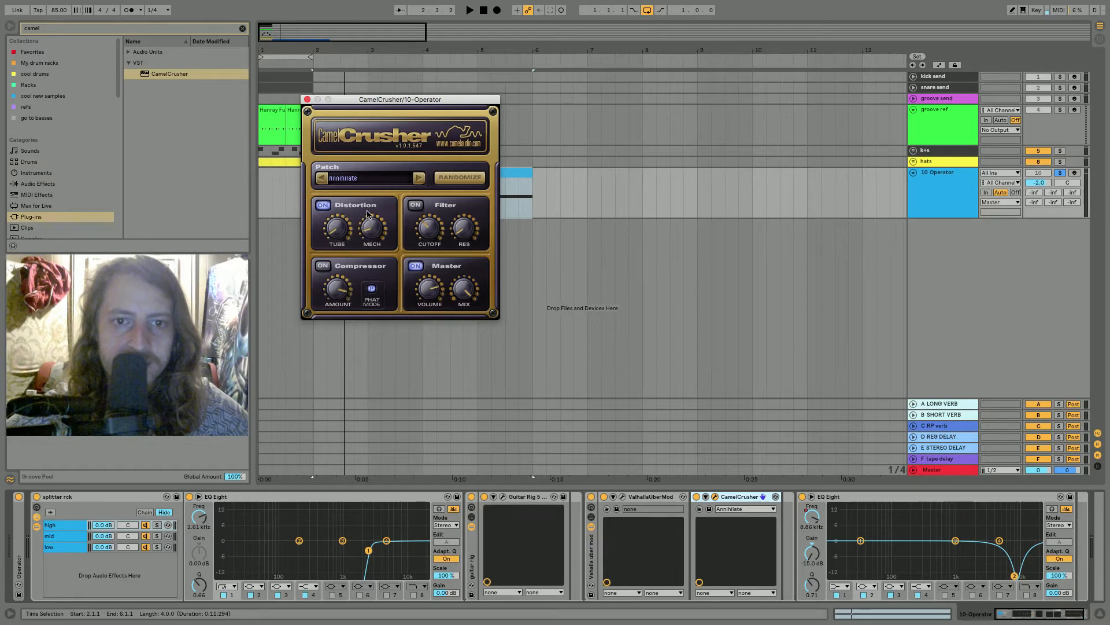
key(space)
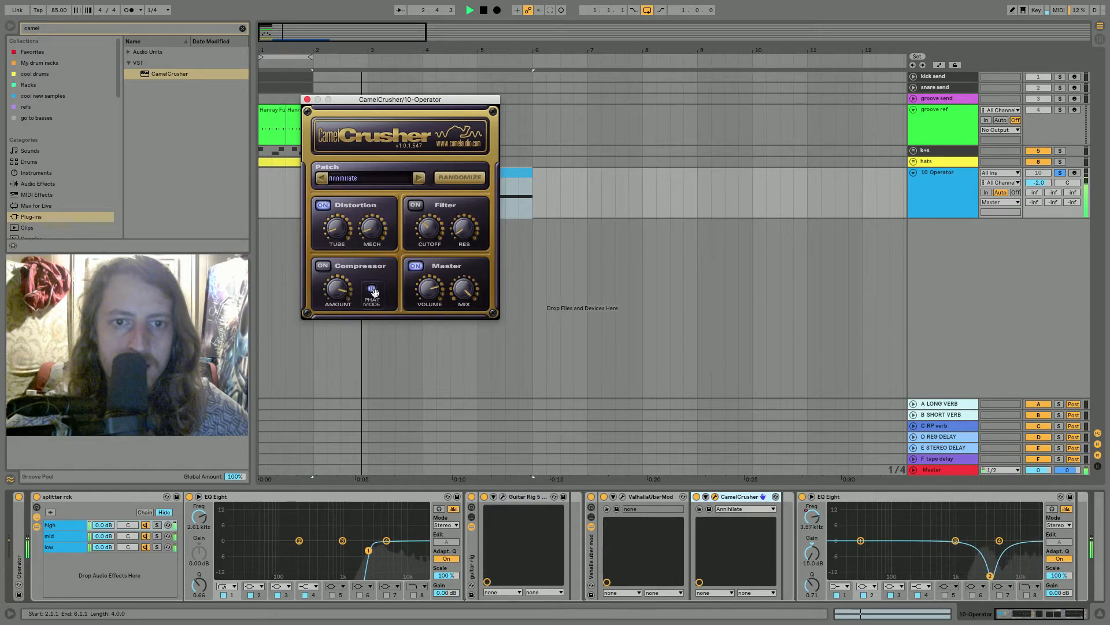
click(324, 266)
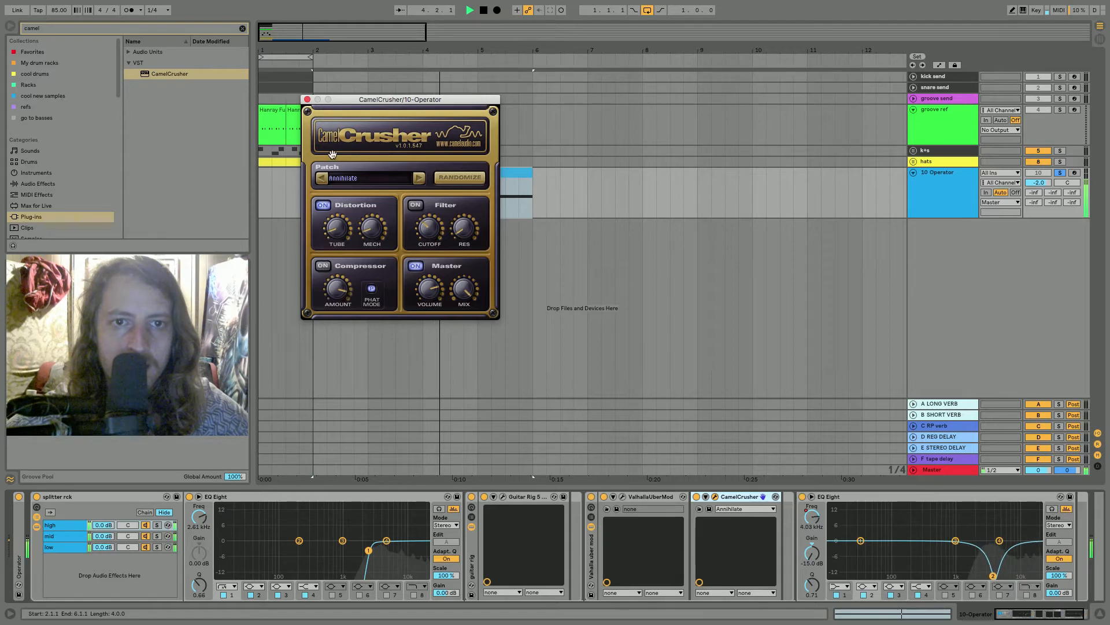
click(307, 99)
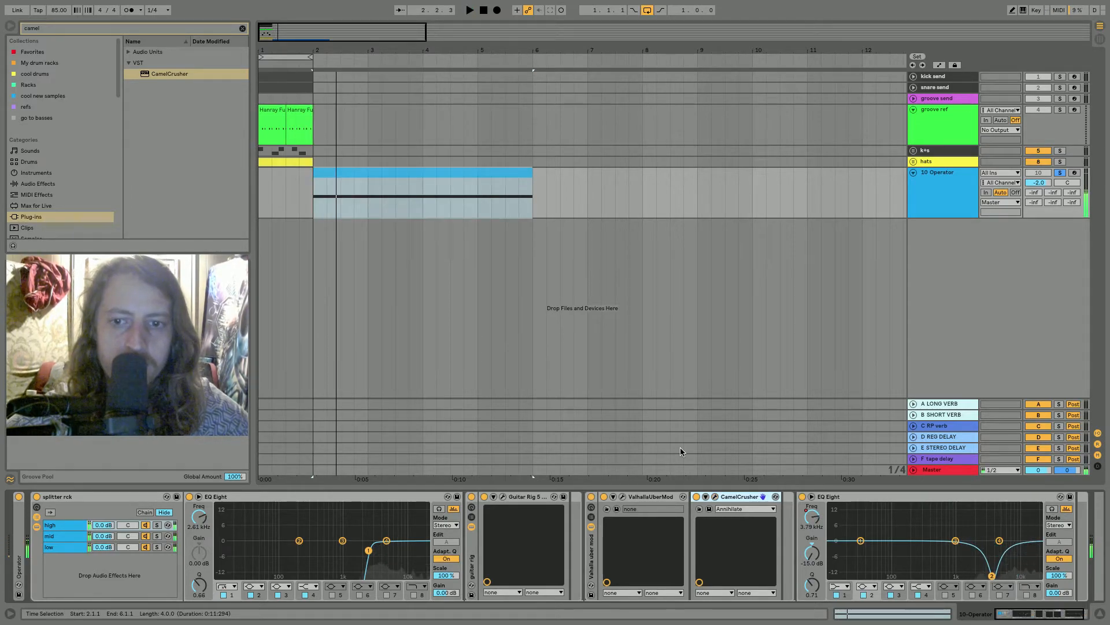
key(space)
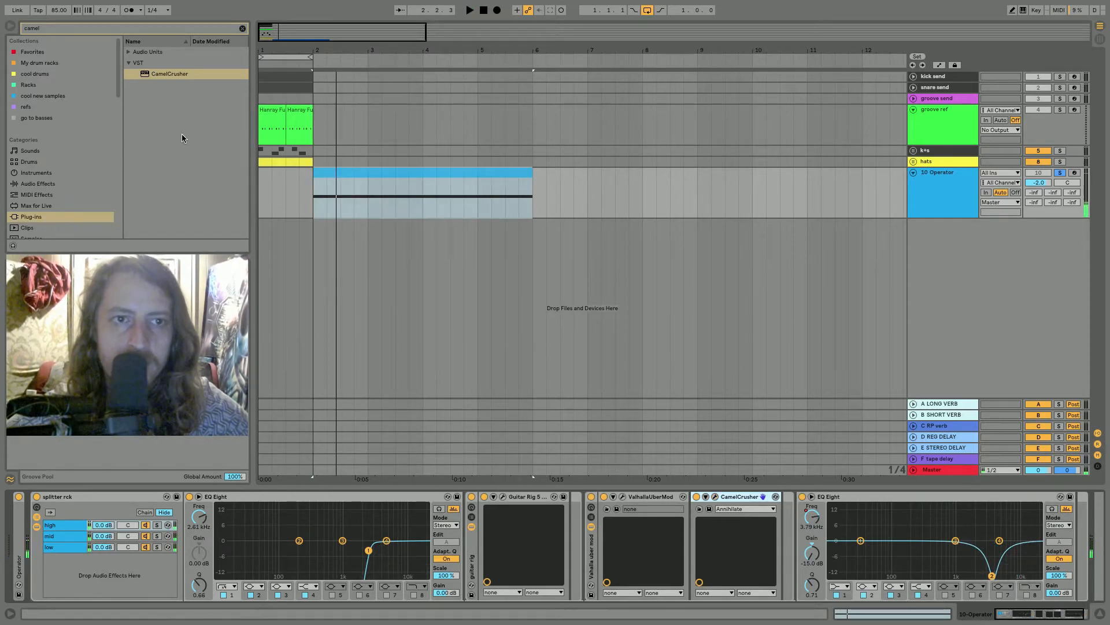
Step: Insert the Audio Unit CamelPhat between the mid chain's ÜberMod and last EQ Eight
click(58, 539)
click(127, 52)
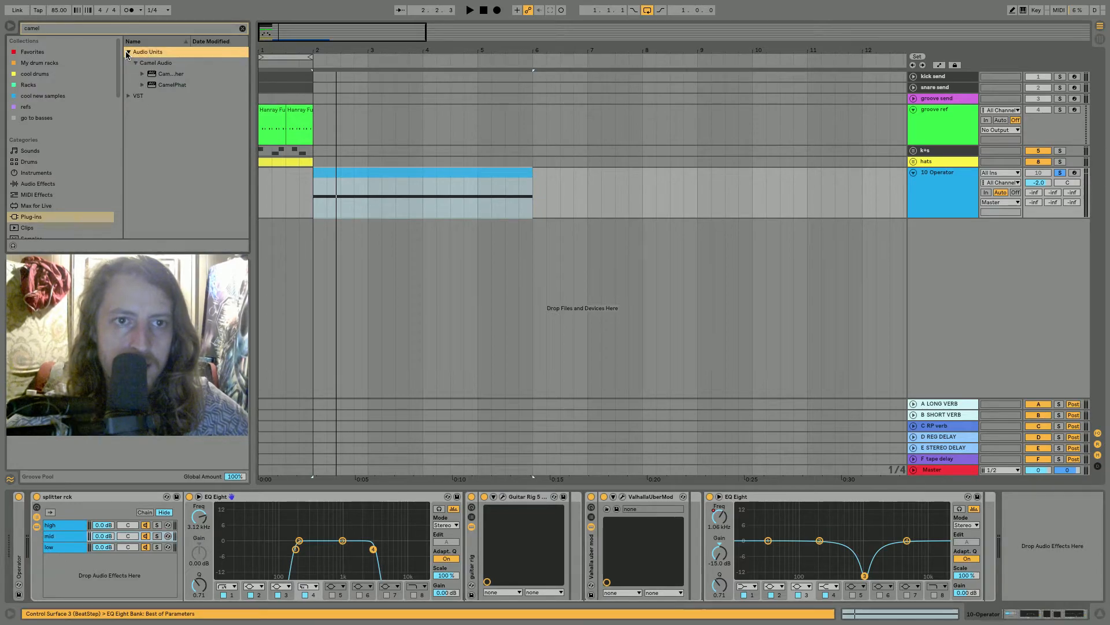
mouse_move(161, 85)
mouse_down()
mouse_move(367, 342)
mouse_move(590, 536)
mouse_move(691, 530)
mouse_up()
Step: Clear CamelPhat's preset, enable its distortion, and raise the Tube amount to about 8% during playback
click(502, 149)
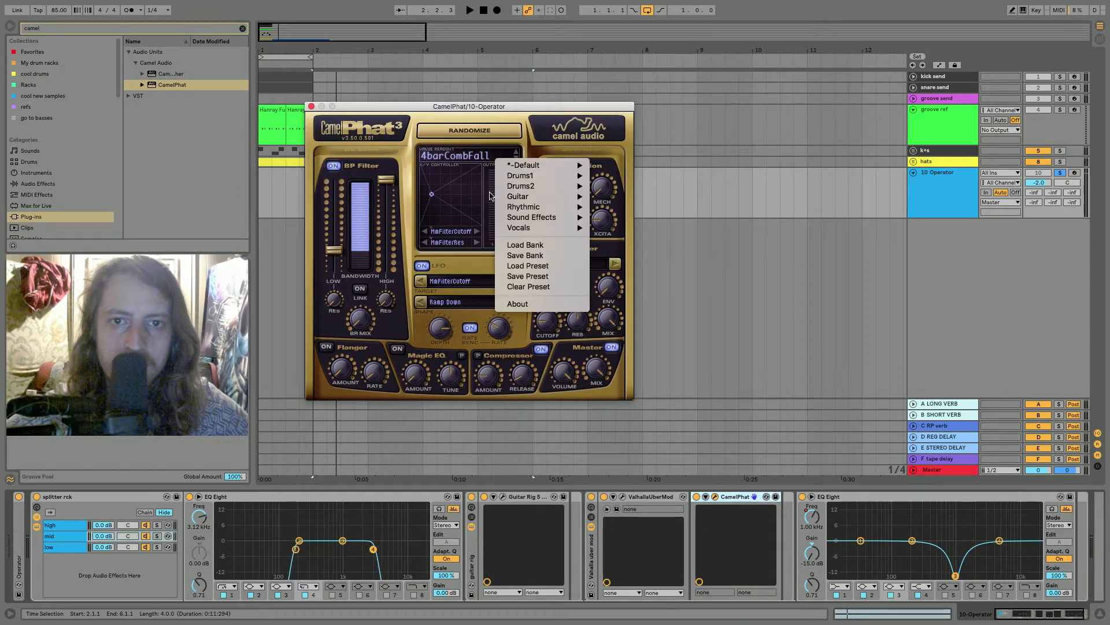
click(529, 287)
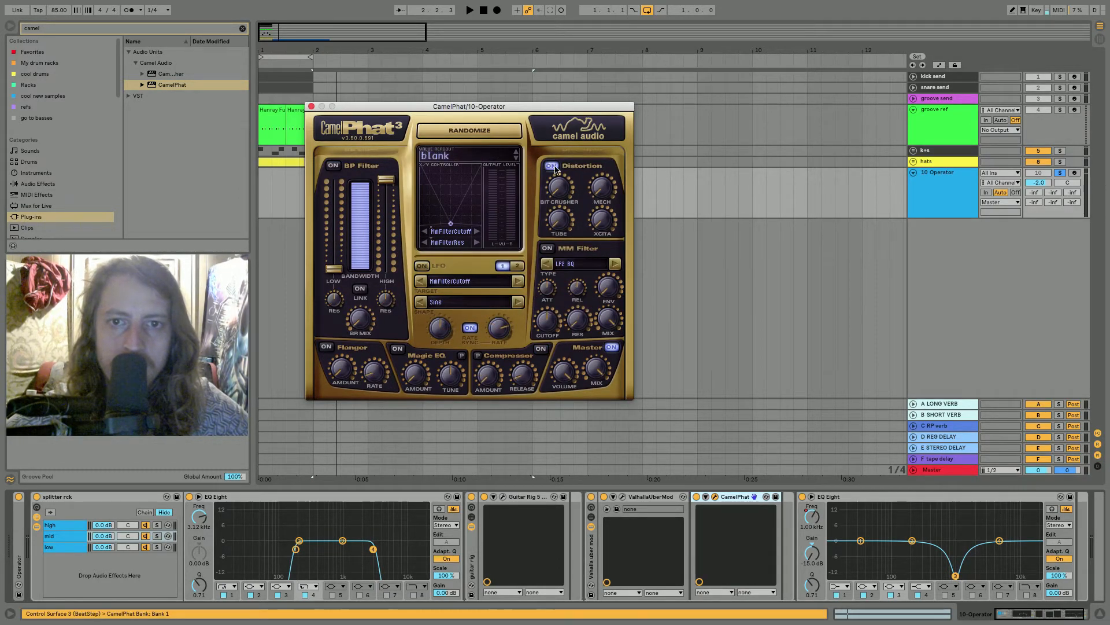
key(space)
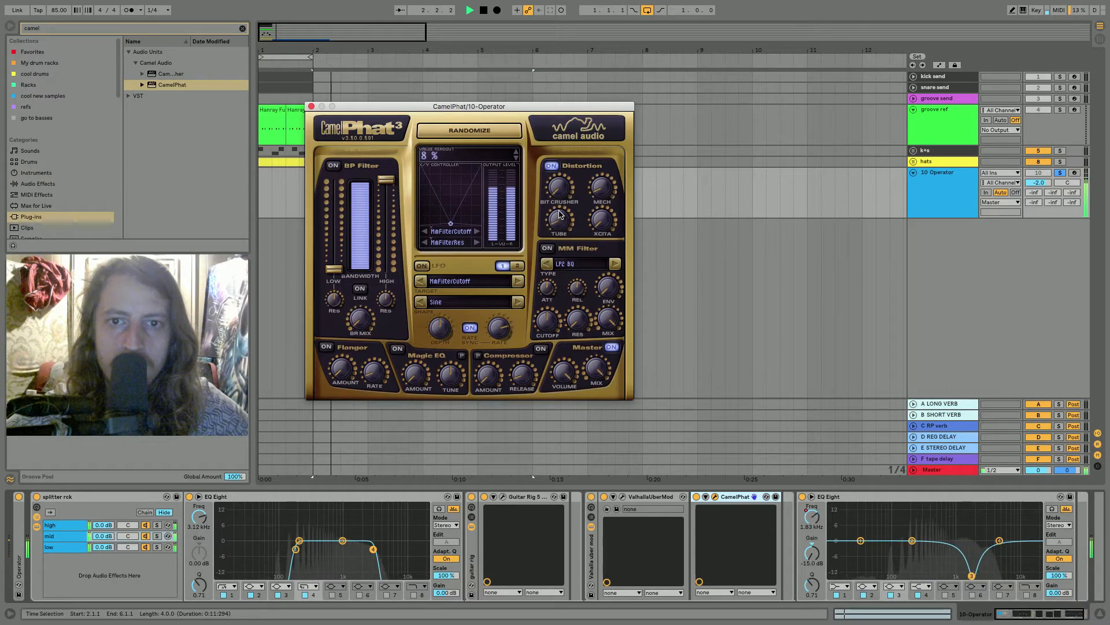
drag(556, 225, 556, 212)
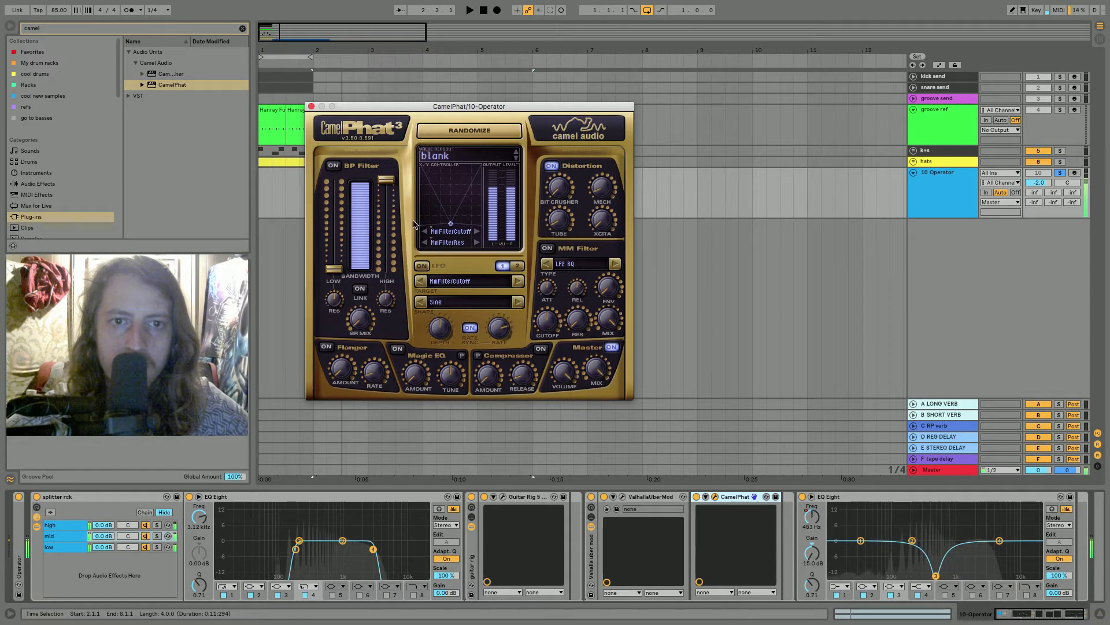
Step: Audition the mid chain's CamelPhat while trying the band-pass filter's cutoff limits, and close the plug-in window
click(334, 166)
drag(393, 183, 394, 148)
key(space)
key(space)
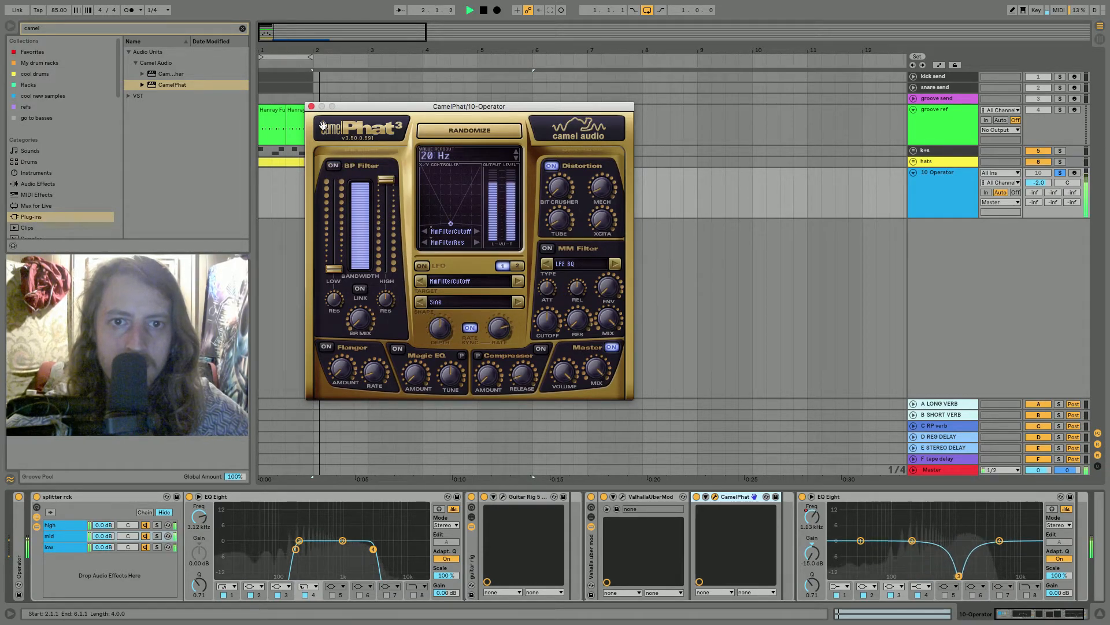
click(333, 268)
mouse_move(334, 268)
mouse_down()
mouse_move(334, 202)
mouse_move(346, 273)
mouse_up()
key(space)
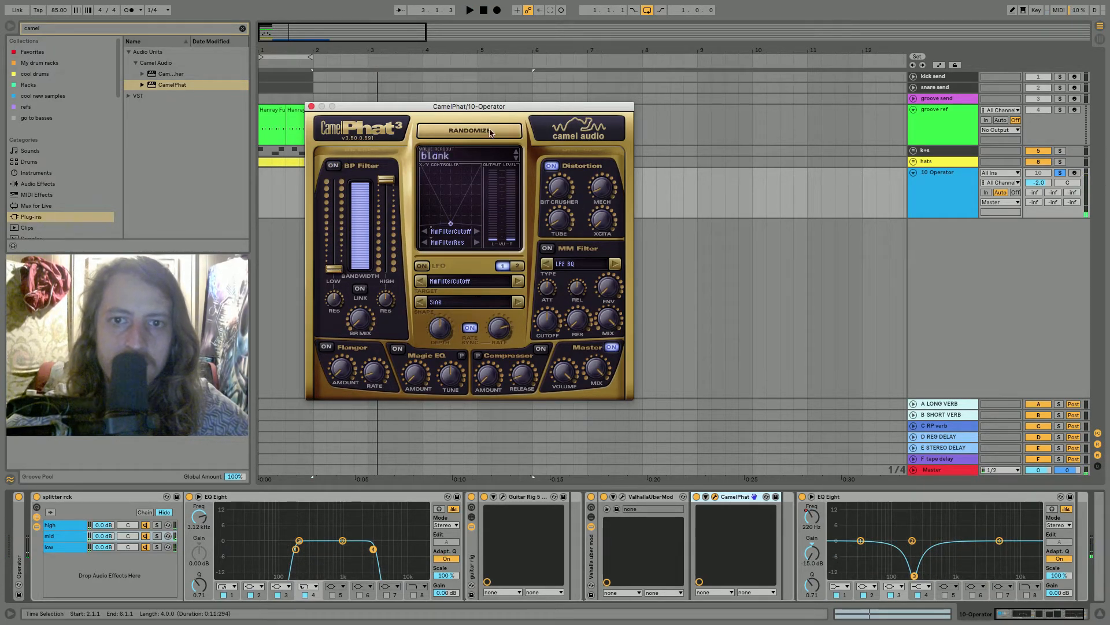
key(space)
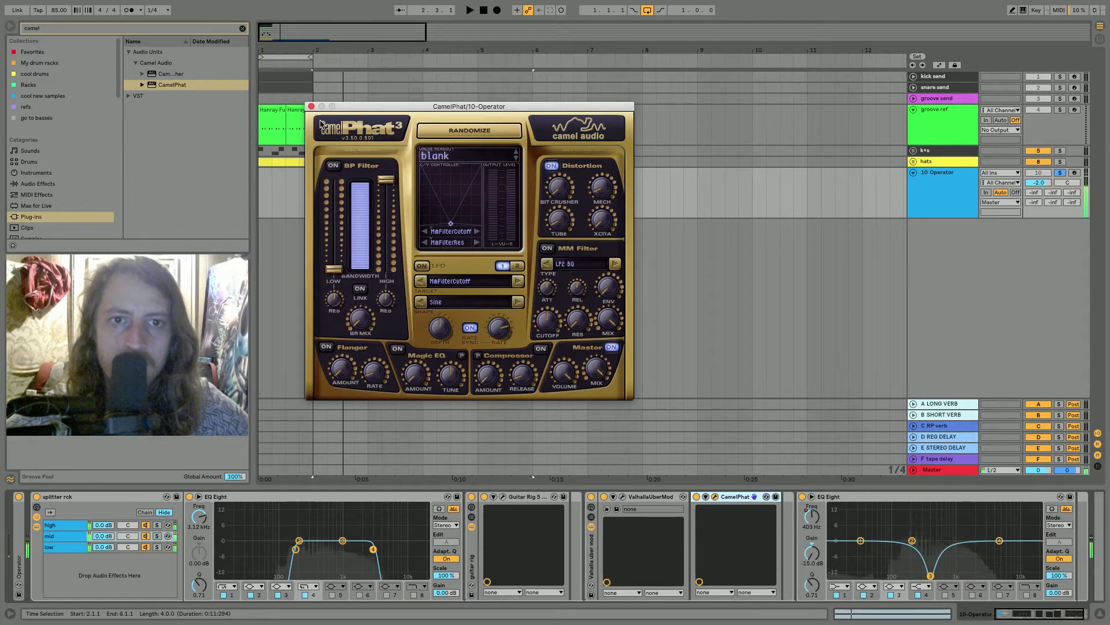
click(311, 106)
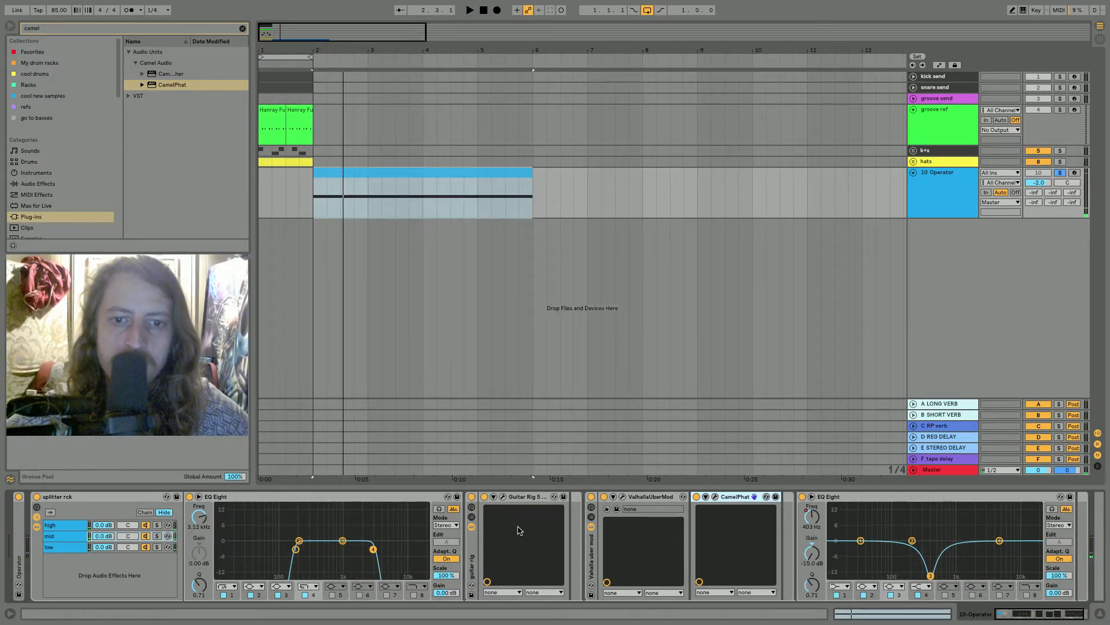
Step: Insert the Audio Unit CamelPhat after the low chain's EQ Eight, clear its preset, and enable its distortion
click(65, 547)
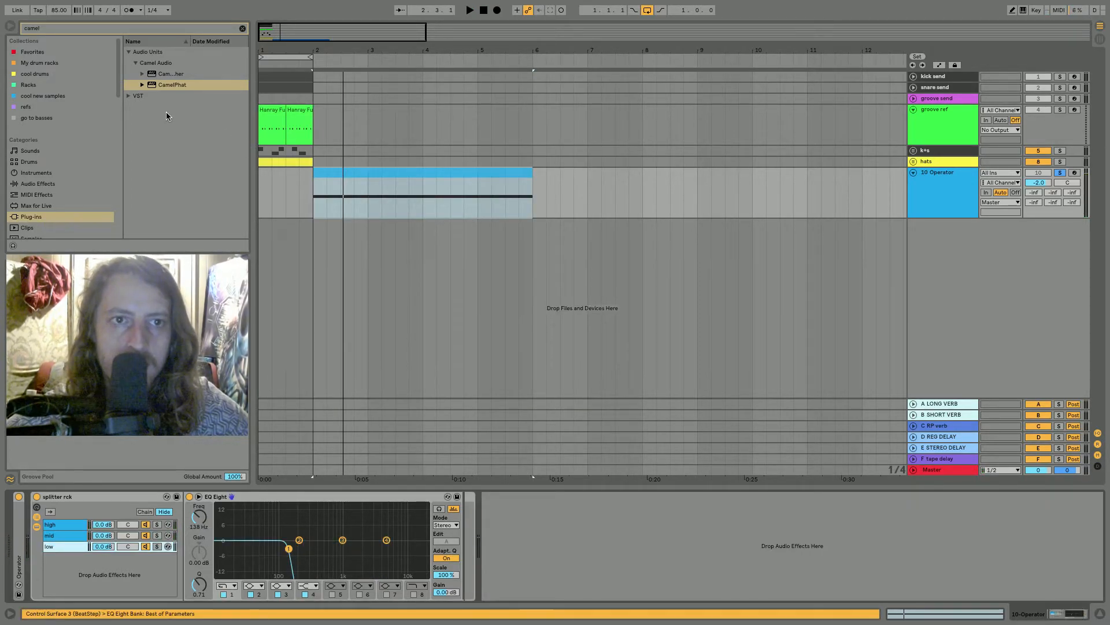
click(156, 87)
key(Return)
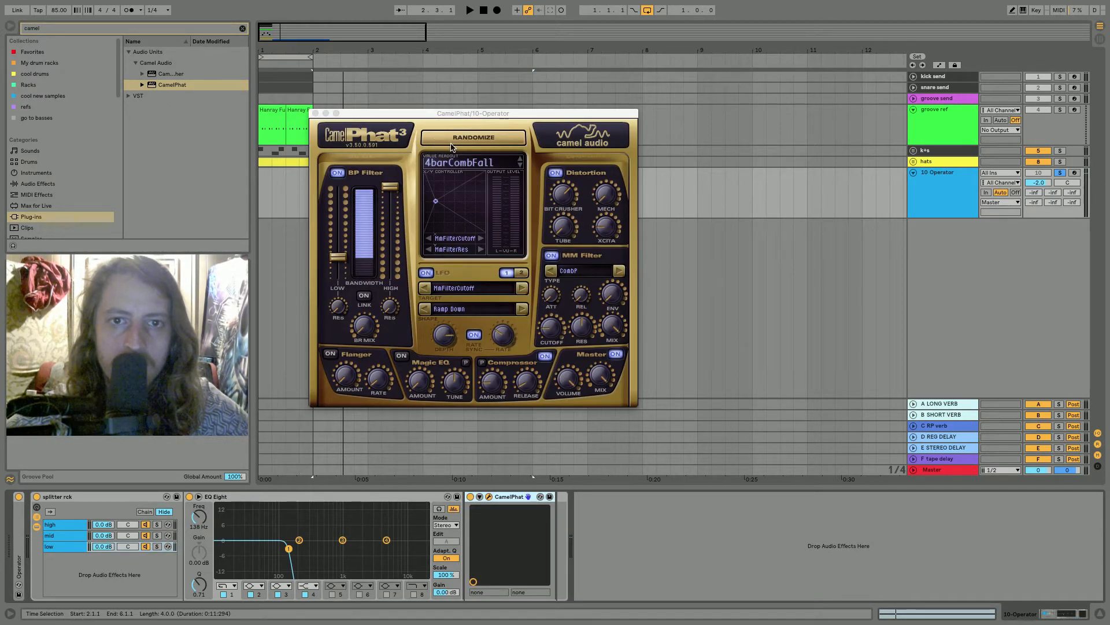
click(452, 162)
click(487, 295)
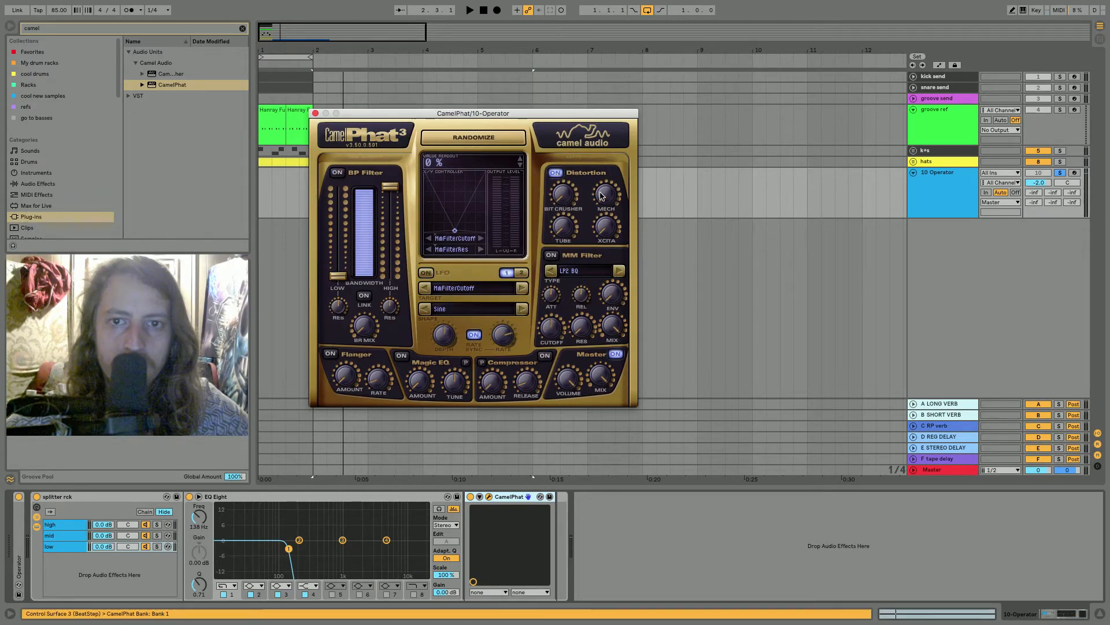
Step: Adjust the Tube amount of the low chain's CamelPhat slightly during playback, and close the plug-in window
key(space)
drag(567, 226, 569, 212)
key(space)
key(space)
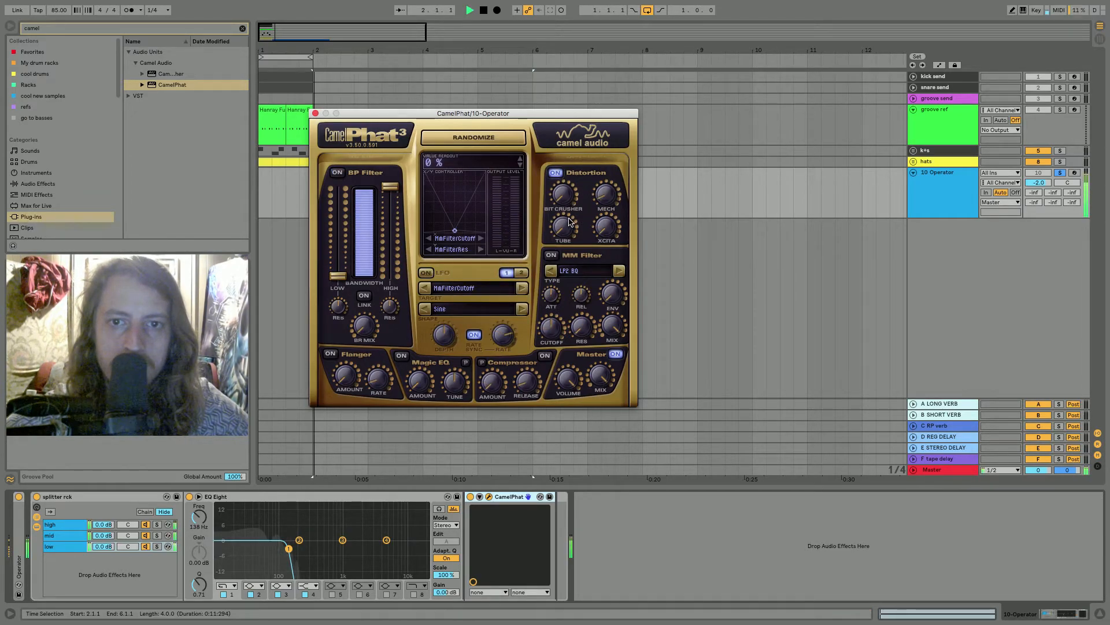
key(space)
key(space)
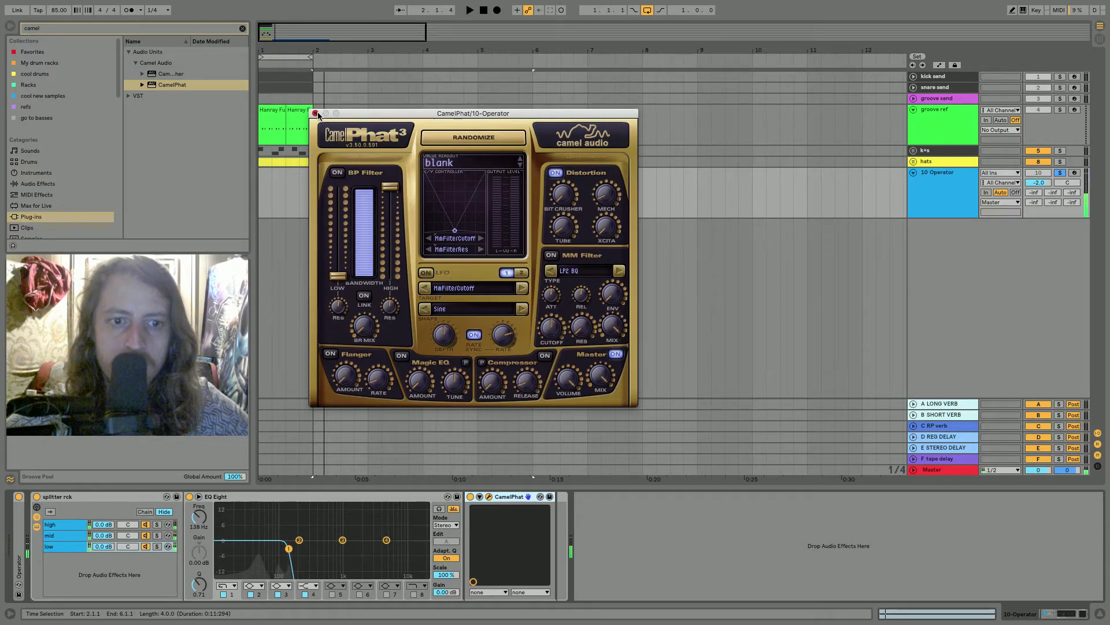
click(315, 113)
key(space)
key(space)
Step: Reopen the high chain's CamelCrusher, fine-tune its Mech distortion while auditioning, and close the plug-in window
click(65, 524)
key(space)
key(space)
click(715, 496)
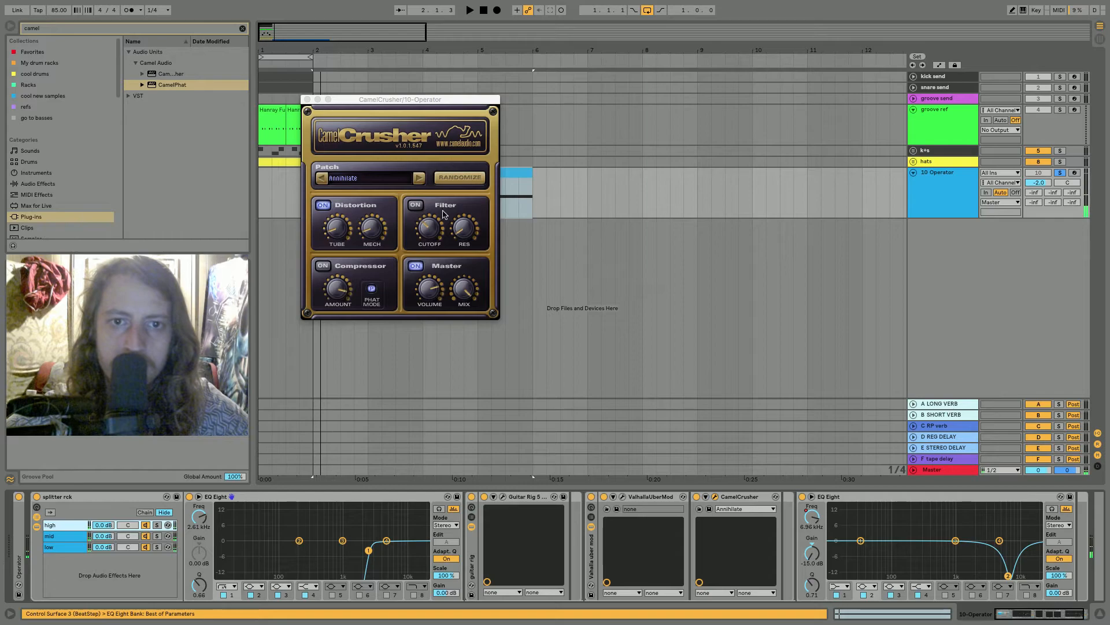
click(372, 234)
key(space)
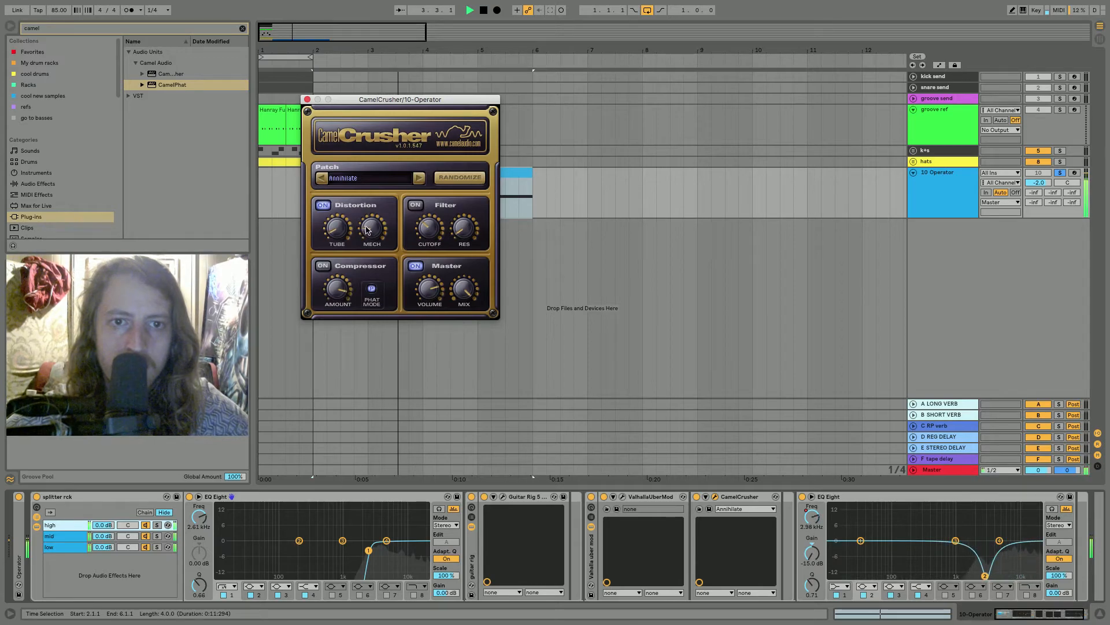
key(space)
key(space)
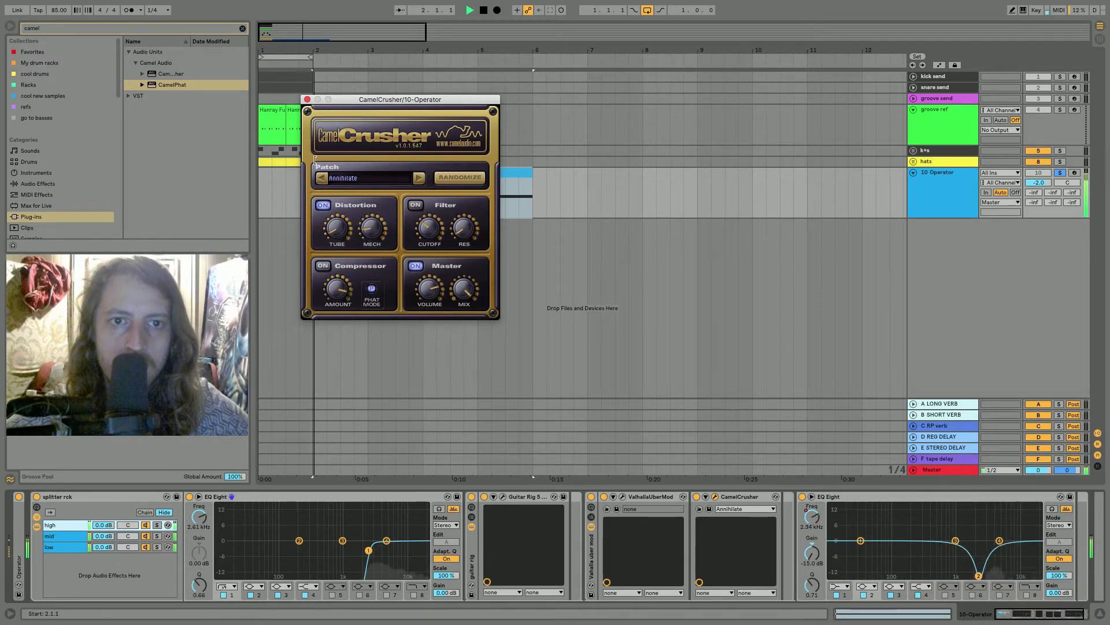
click(307, 99)
key(space)
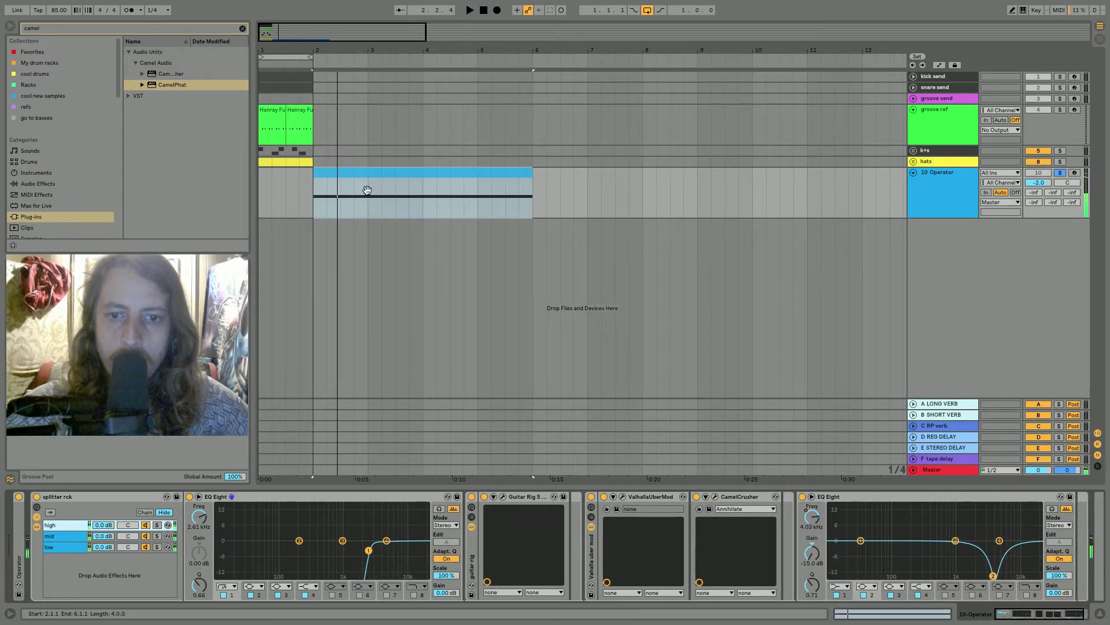
Step: Collapse the splitter rack in the Operator track's device chain
double_click(101, 497)
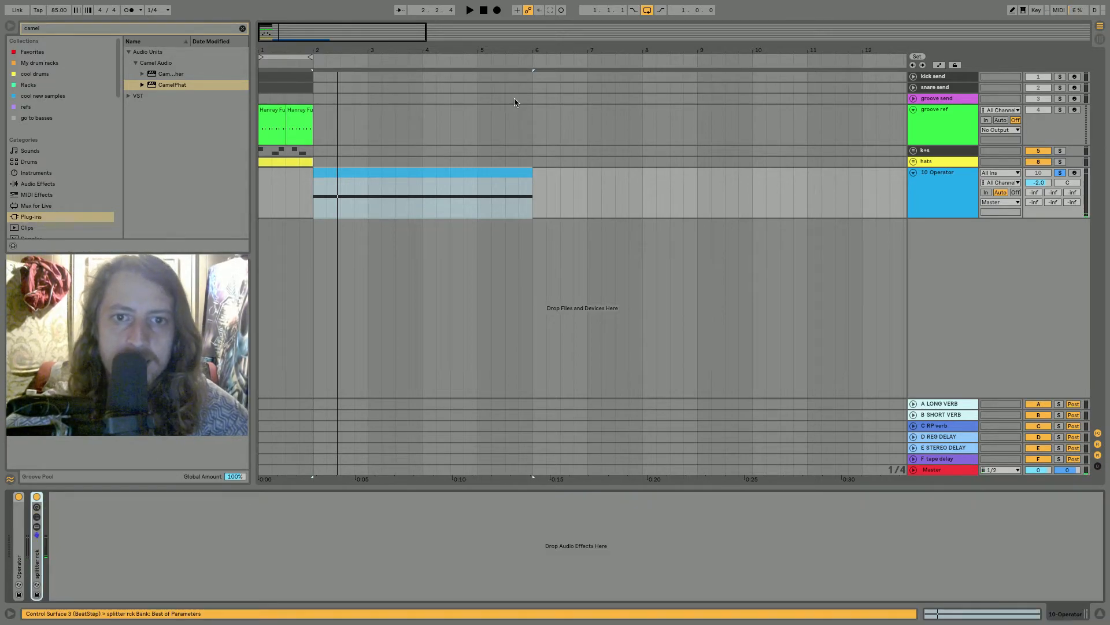
click(466, 173)
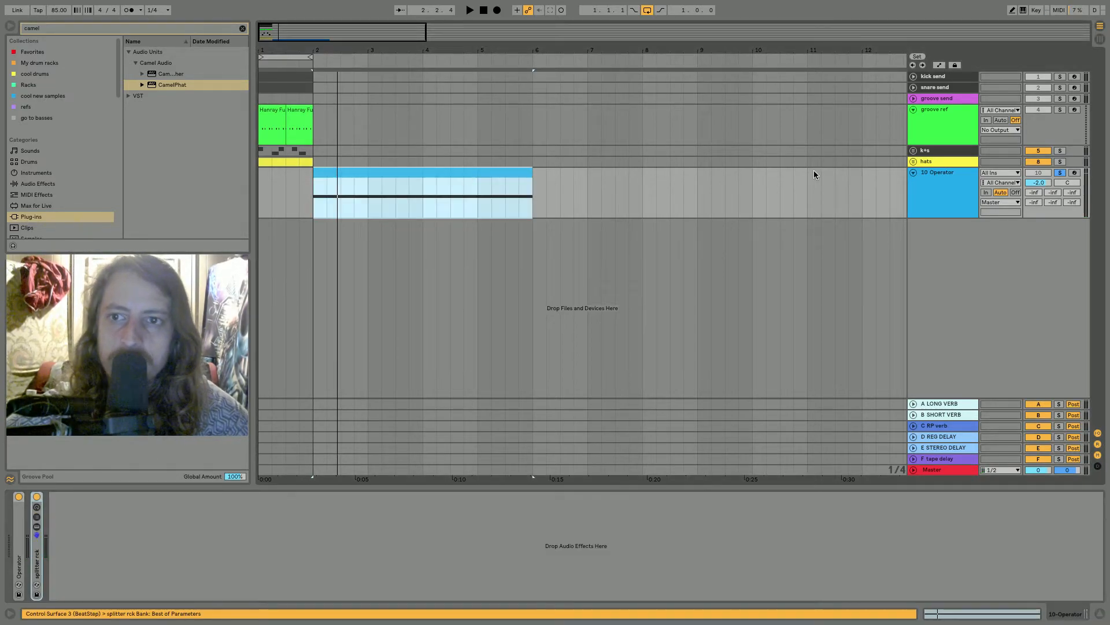
right_click(946, 182)
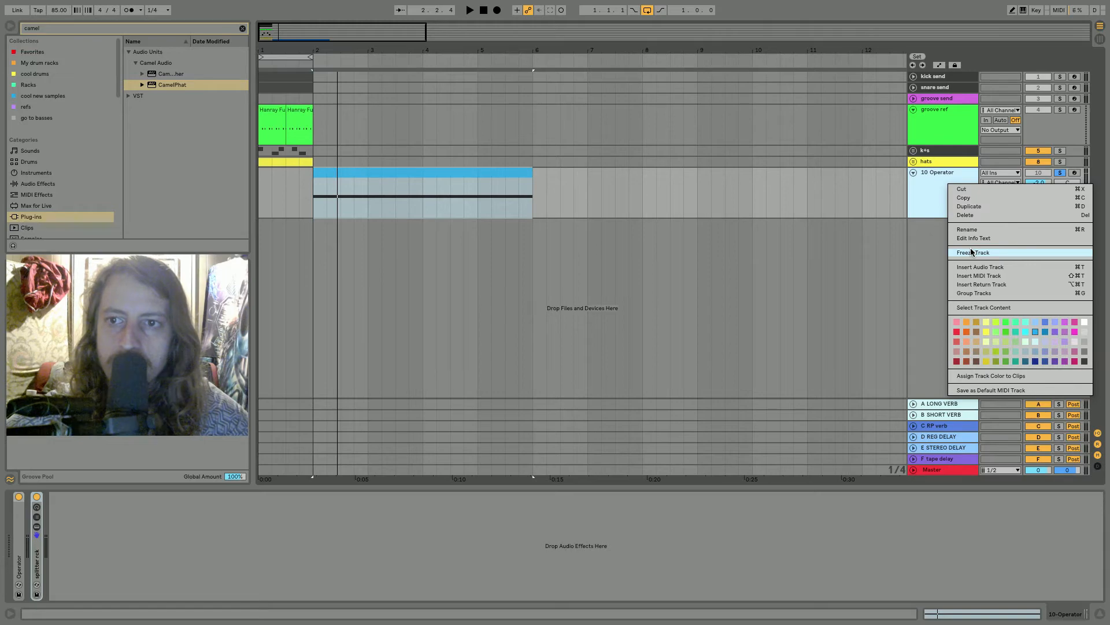
click(869, 201)
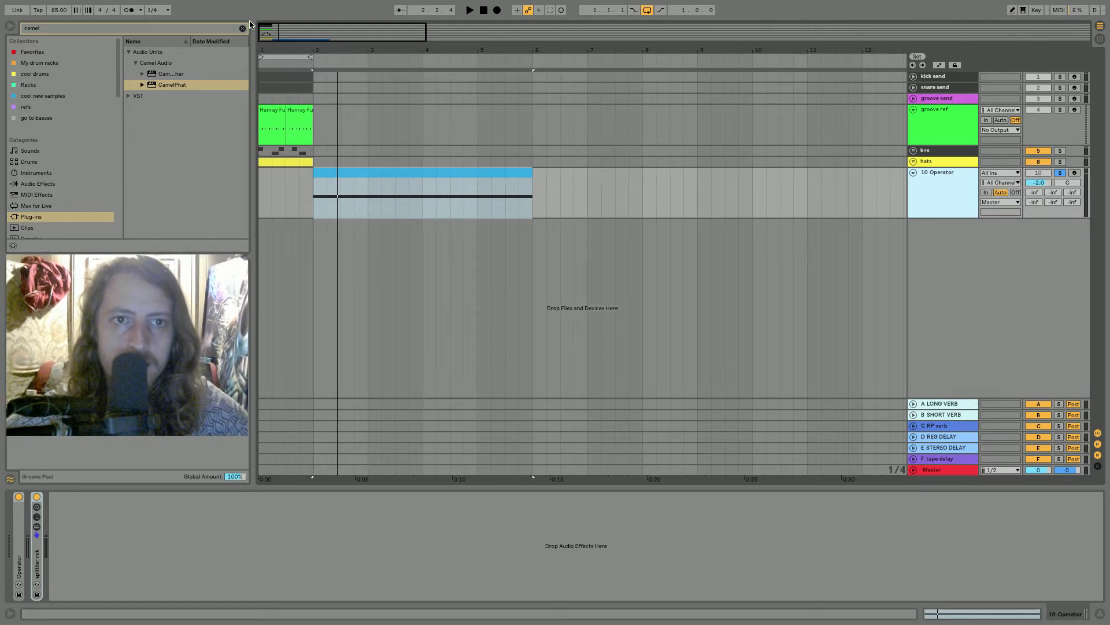
Step: Clear the browser search, insert a Saturator after the splitter rack, and turn on its Soft Clip
key(Escape)
click(46, 183)
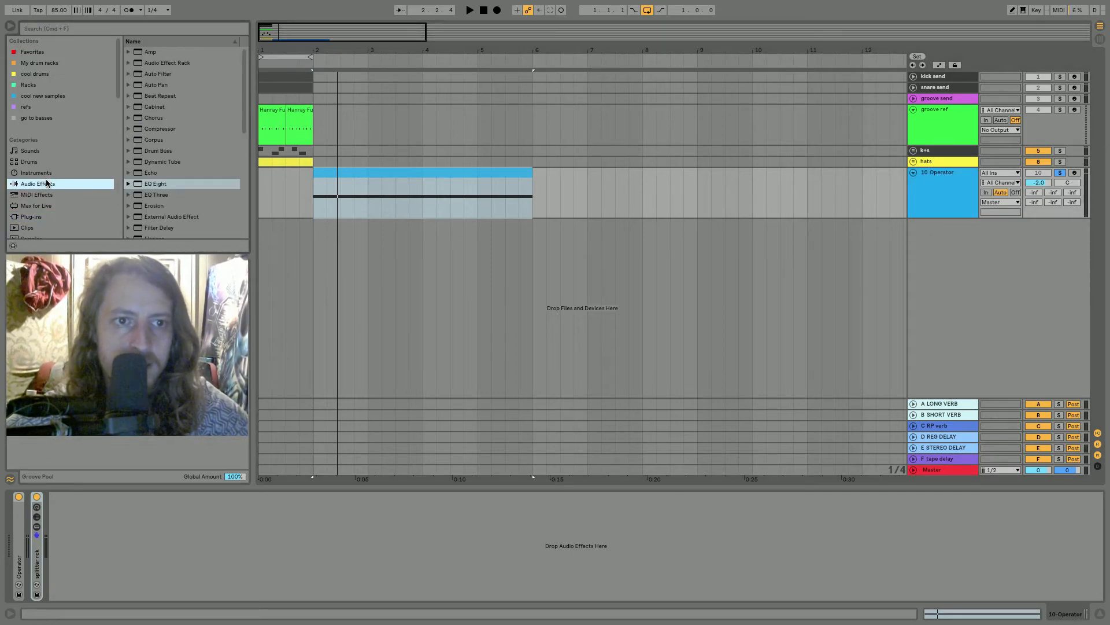
scroll(141, 176, down, 7)
drag(146, 167, 149, 188)
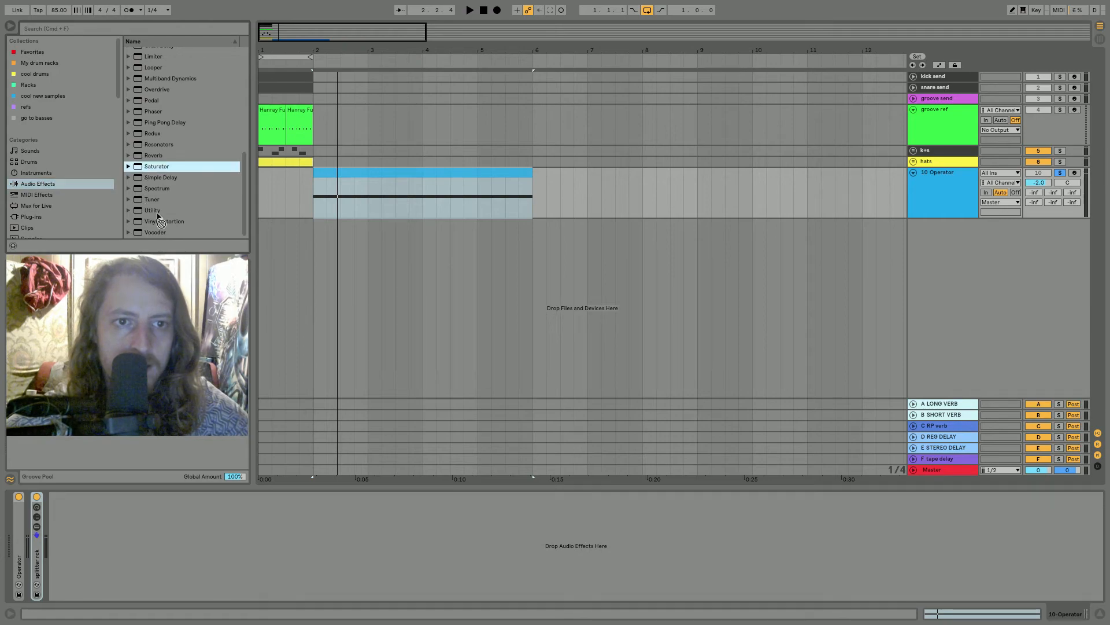
drag(336, 553, 334, 551)
click(163, 528)
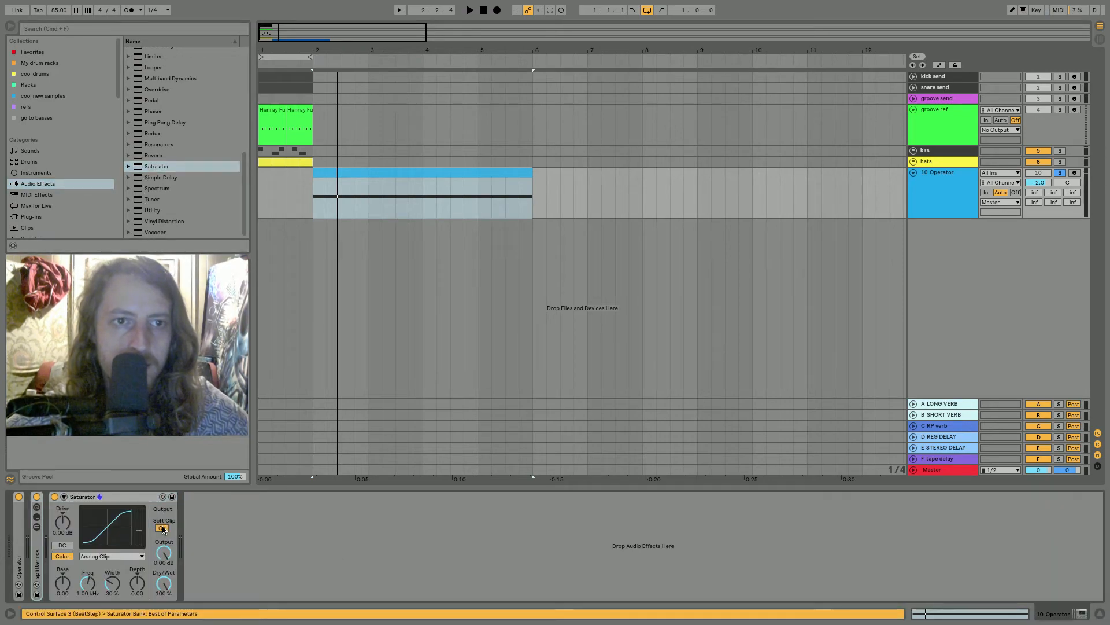
Step: Insert Neutron Eq.adg from the chains folder before the Saturator, and switch off its bands 1, 3, 5 and 7
scroll(52, 182, down, 5)
click(29, 173)
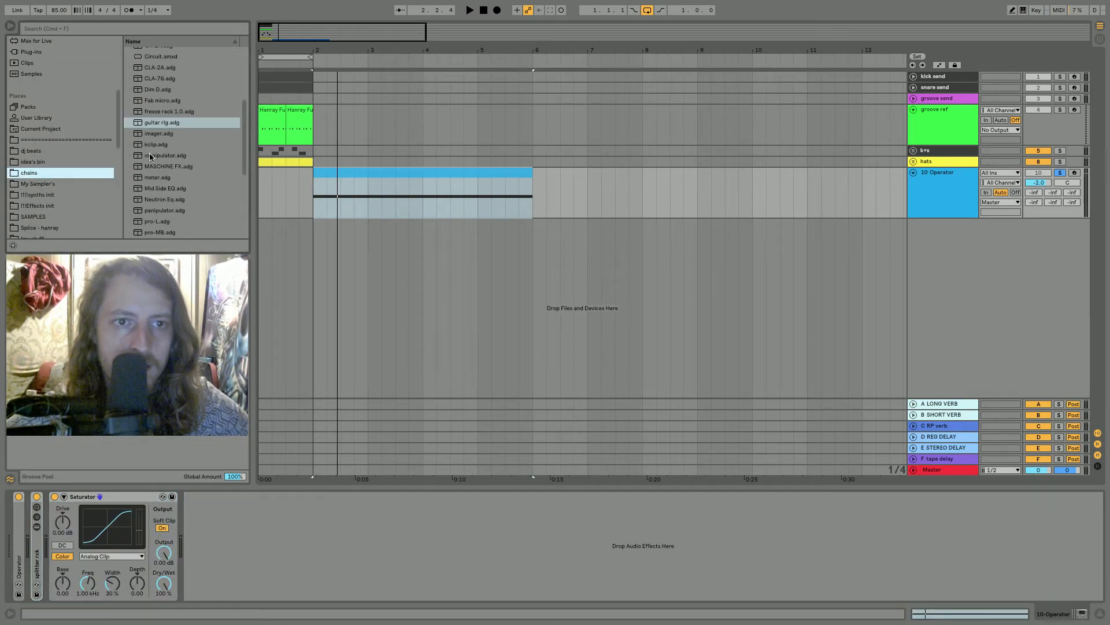
drag(157, 202, 49, 515)
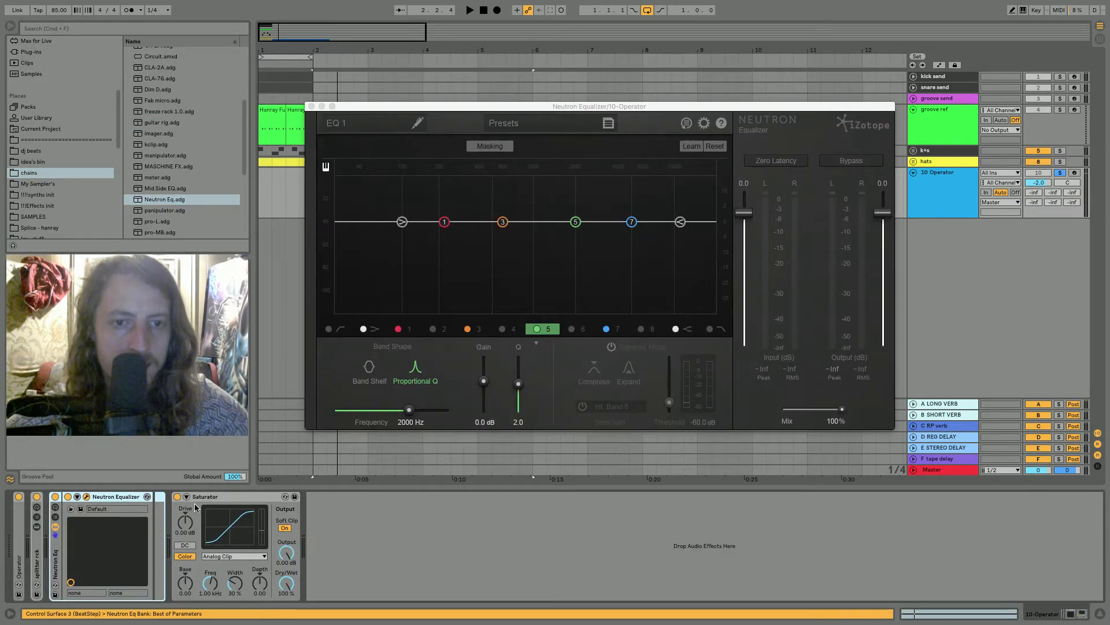
click(398, 329)
click(467, 329)
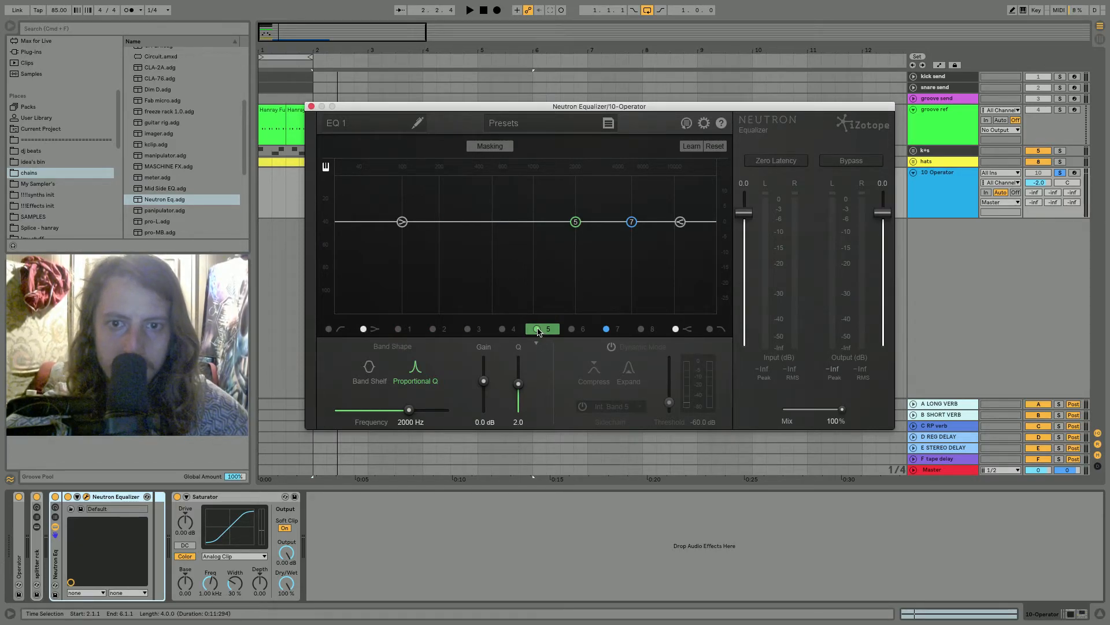
click(537, 329)
Step: Boost Neutron's high shelf about 4.6 dB at 2780 Hz and raise its low shelf during playback, and close the window
key(space)
drag(680, 222, 594, 206)
key(space)
click(402, 222)
drag(402, 222, 430, 214)
key(space)
drag(594, 204, 597, 206)
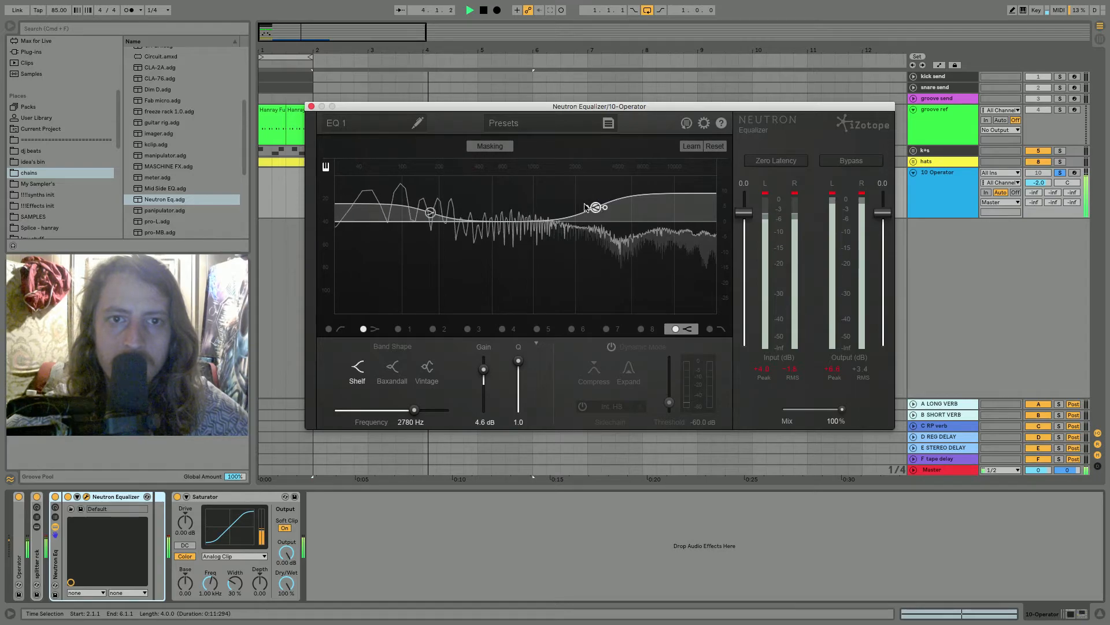
click(311, 106)
key(space)
Step: Insert the Multiband Dynamics preset OTT.adv between Neutron Equalizer and the Saturator, and start playback
scroll(53, 130, up, 5)
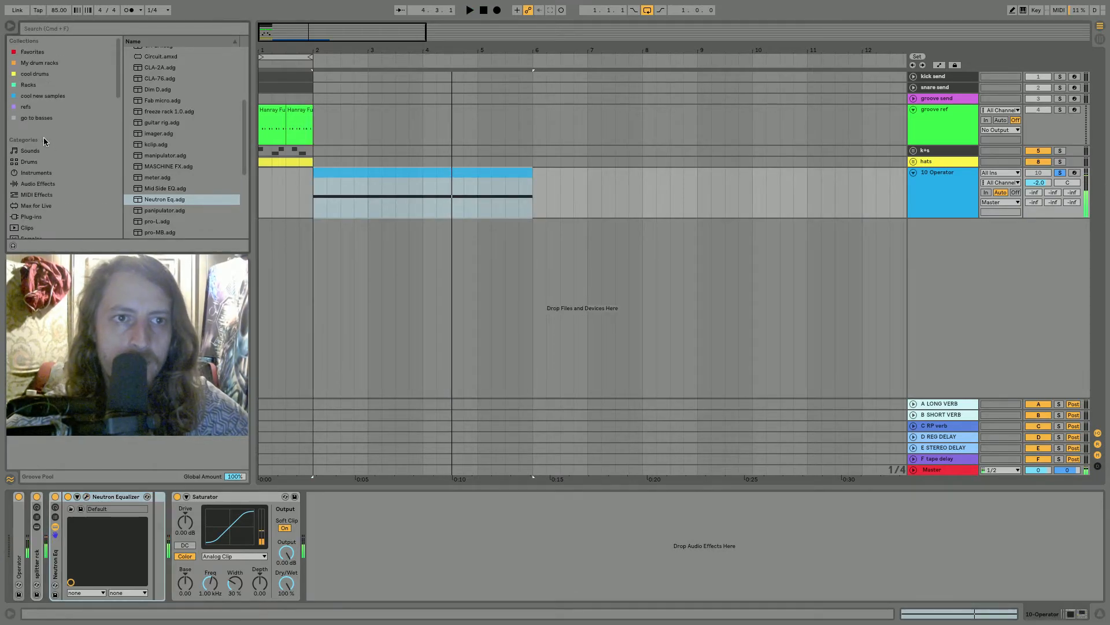
click(54, 182)
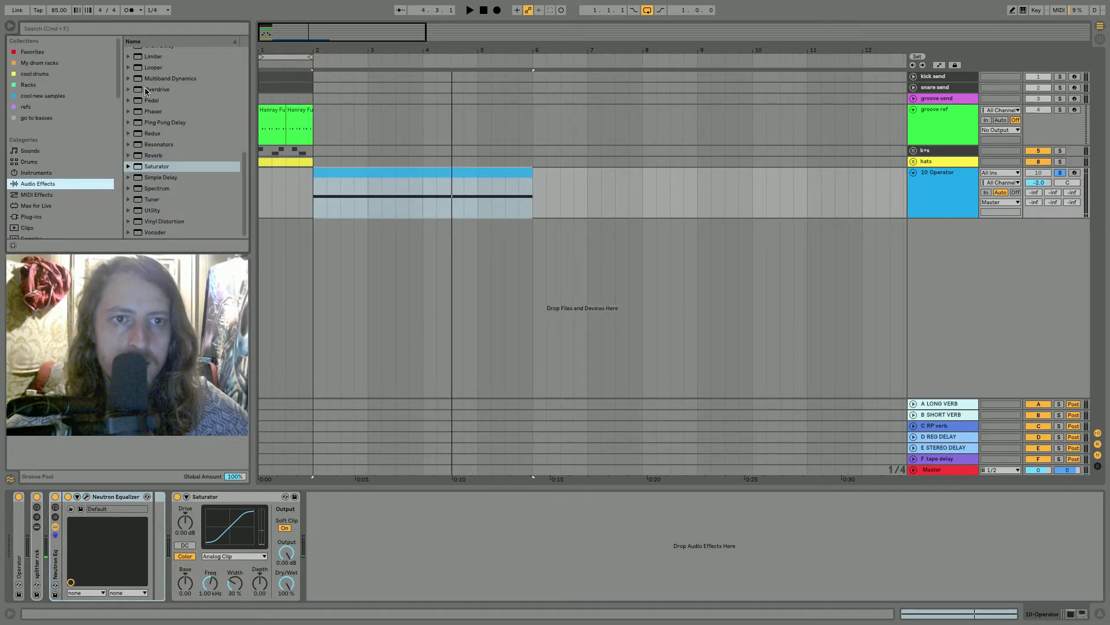
click(129, 78)
click(159, 155)
drag(162, 155, 169, 532)
key(space)
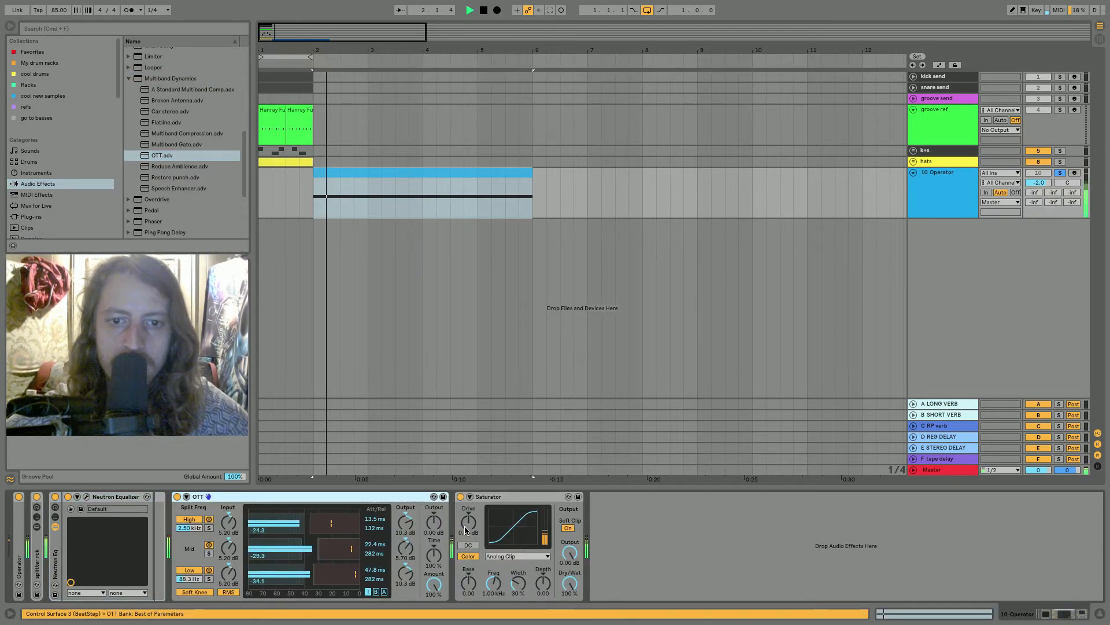
Step: Set the Saturator's Drive to about 10.9 dB and OTT's Amount to 49% while auditioning
drag(466, 529, 466, 493)
key(space)
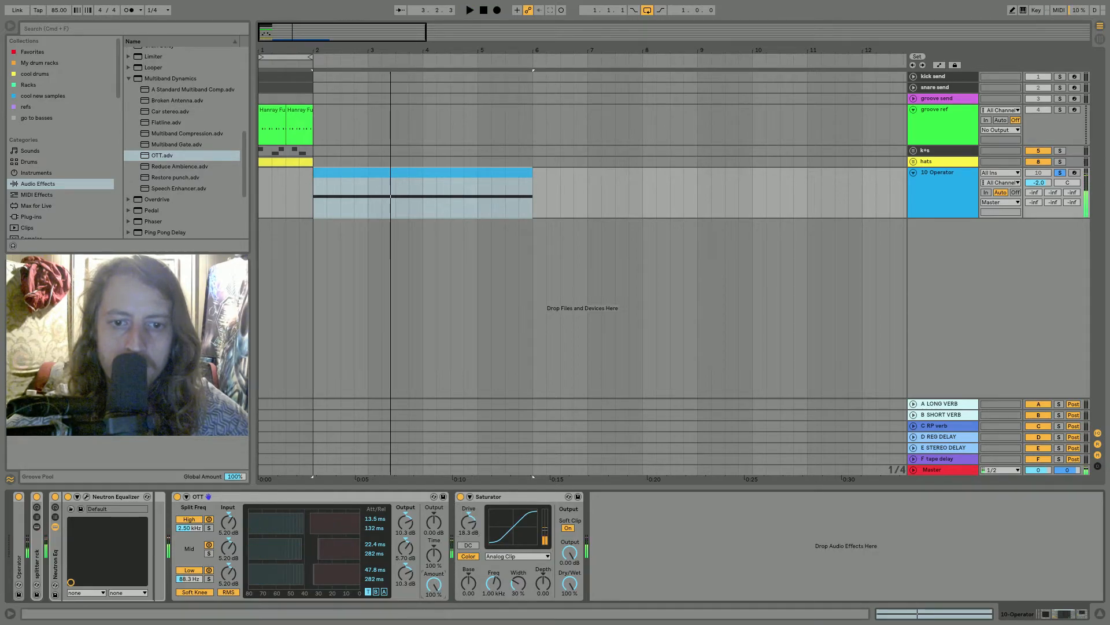
drag(457, 525, 457, 538)
key(space)
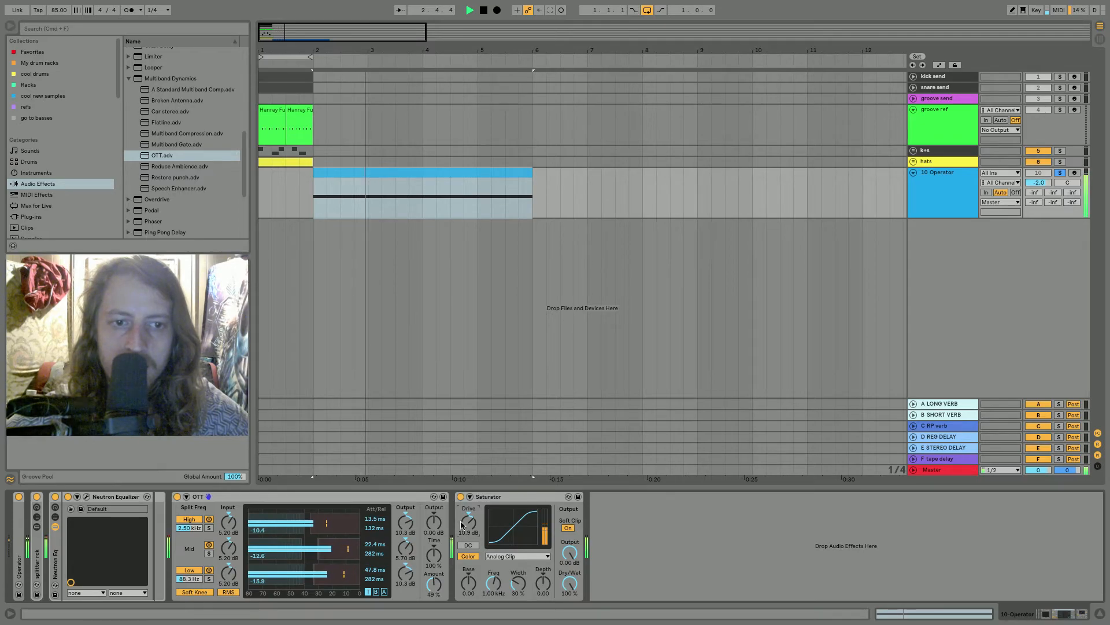
Step: Compare the sound with OTT bypassed and enabled, and set the Saturator's Drive to about 9.14 dB
click(177, 496)
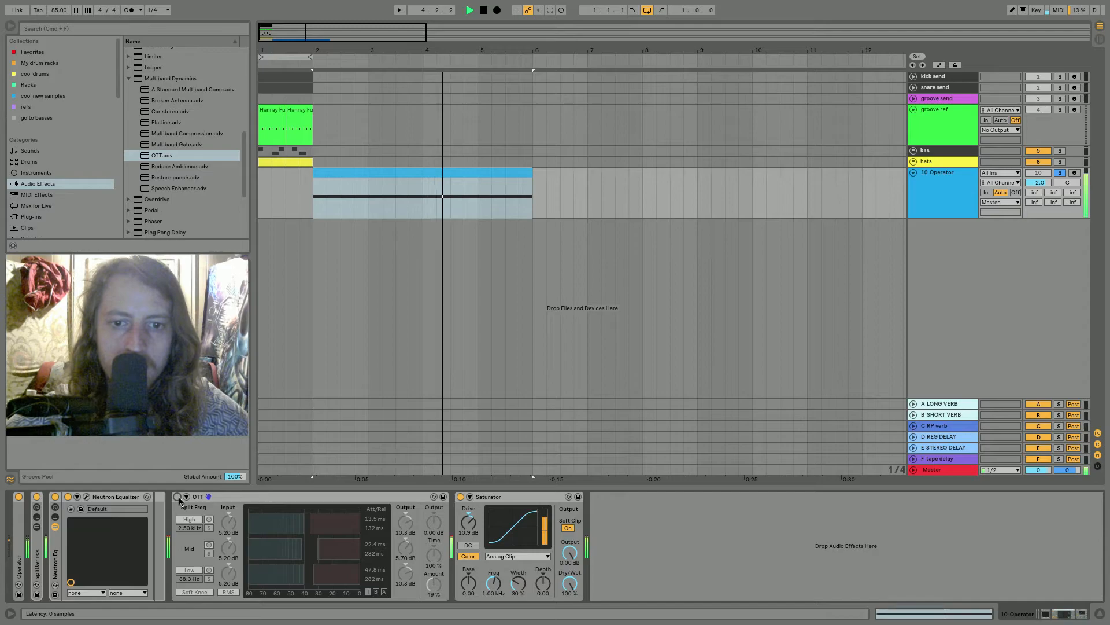
click(177, 496)
key(space)
key(space)
drag(469, 523, 472, 527)
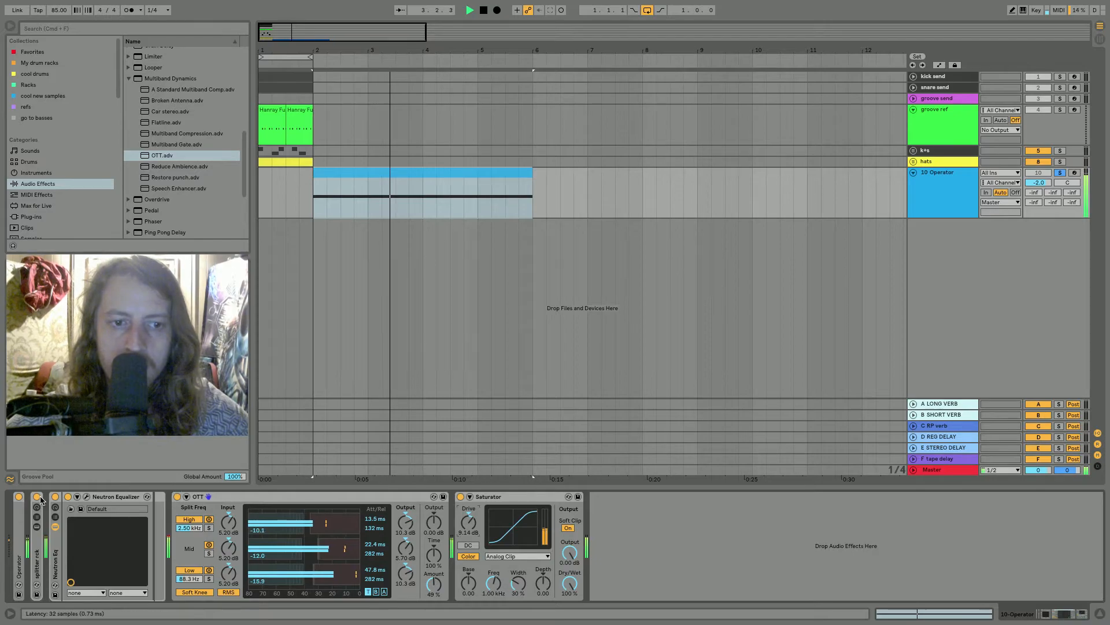
Step: Reopen Neutron Equalizer and set its high shelf to about 2.6 dB at 2754 Hz during playback
click(87, 497)
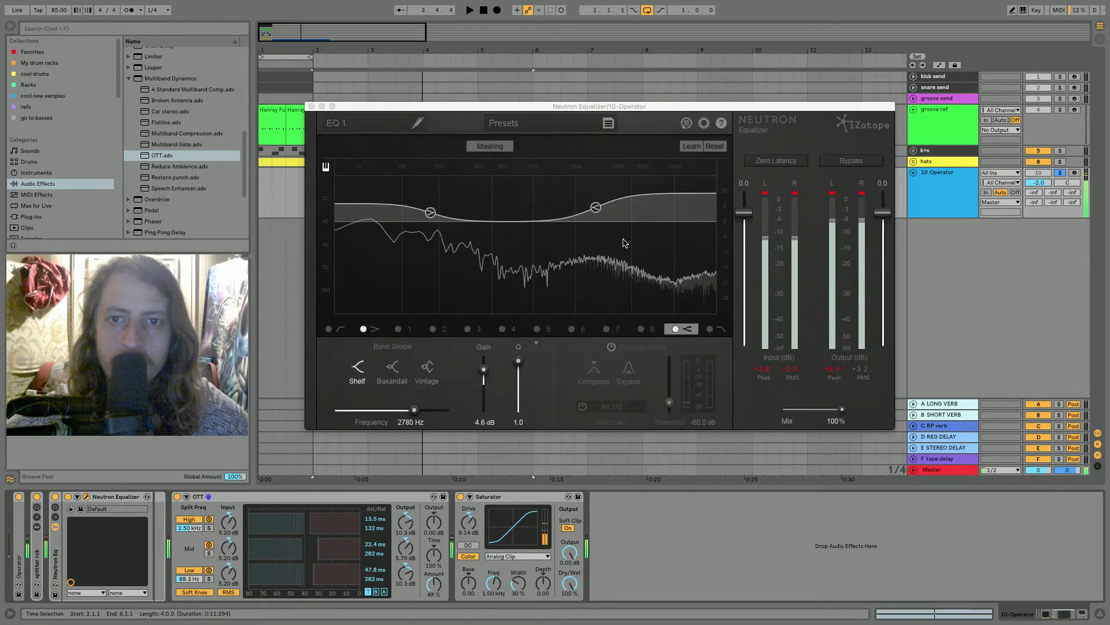
drag(598, 212, 599, 217)
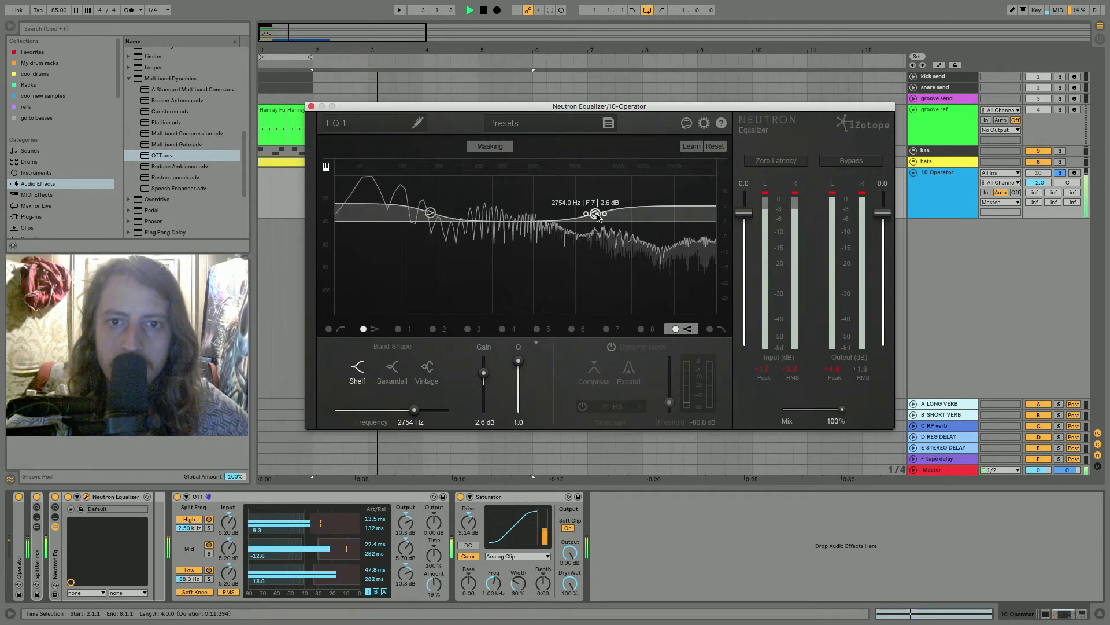
key(space)
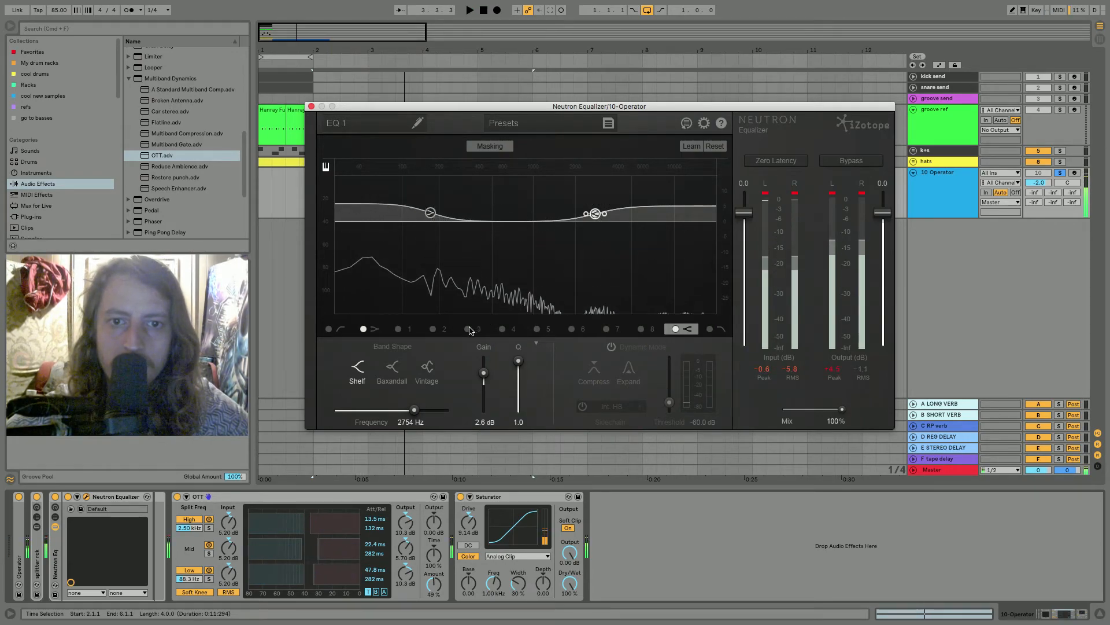
Step: Enable Neutron's band 3 as a slight midrange cut, and set the low shelf to about 3.5 dB at 171 Hz
click(467, 329)
drag(509, 223, 538, 233)
key(space)
click(430, 213)
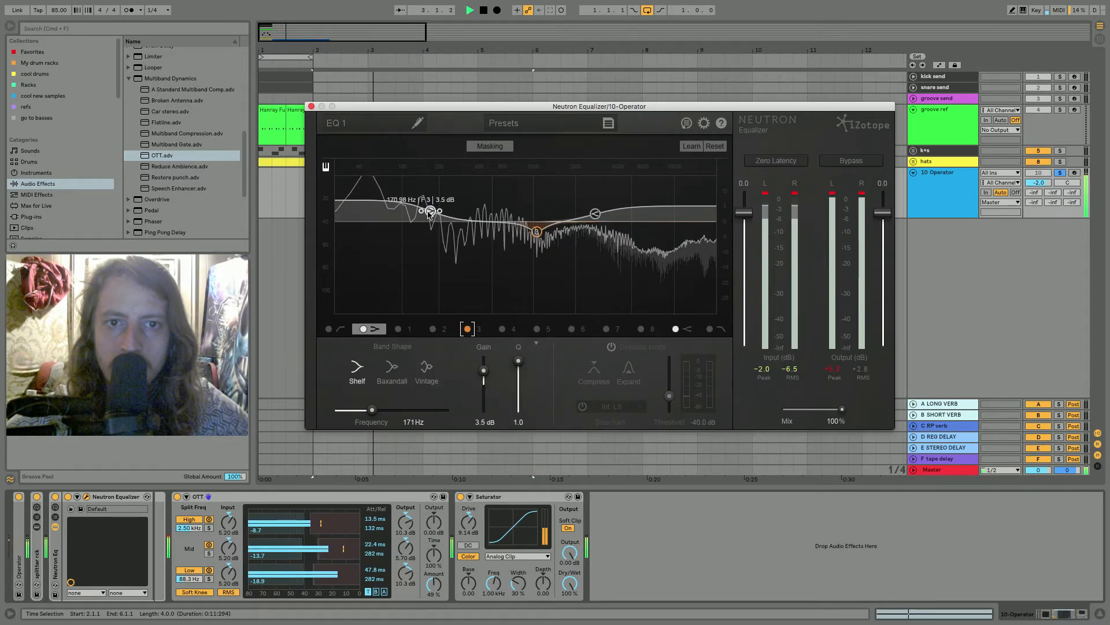
Step: Set Neutron's low shelf to about 2.8 dB, move band 3's cut to about 309 Hz, and compare it with the band bypassed
drag(429, 213, 428, 213)
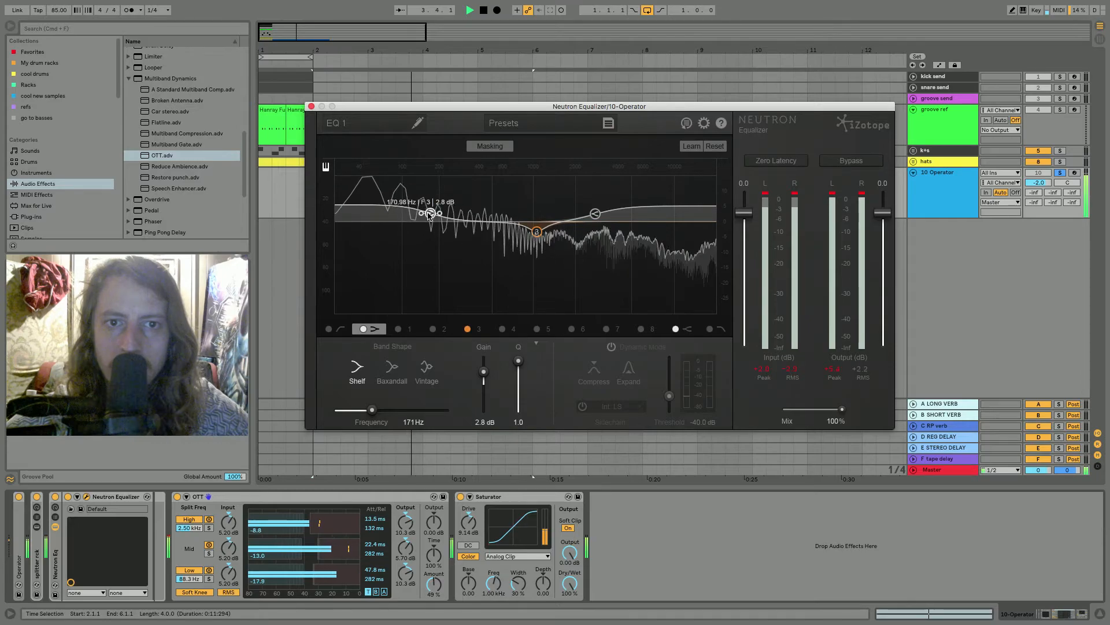
drag(538, 232, 468, 252)
click(468, 329)
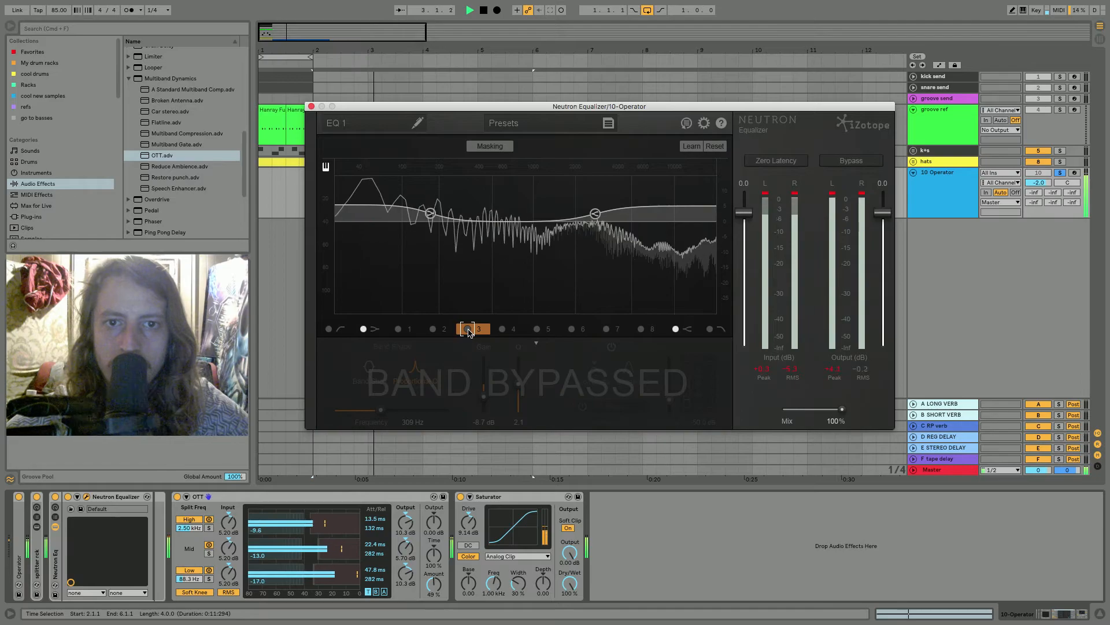
click(468, 330)
key(space)
click(311, 106)
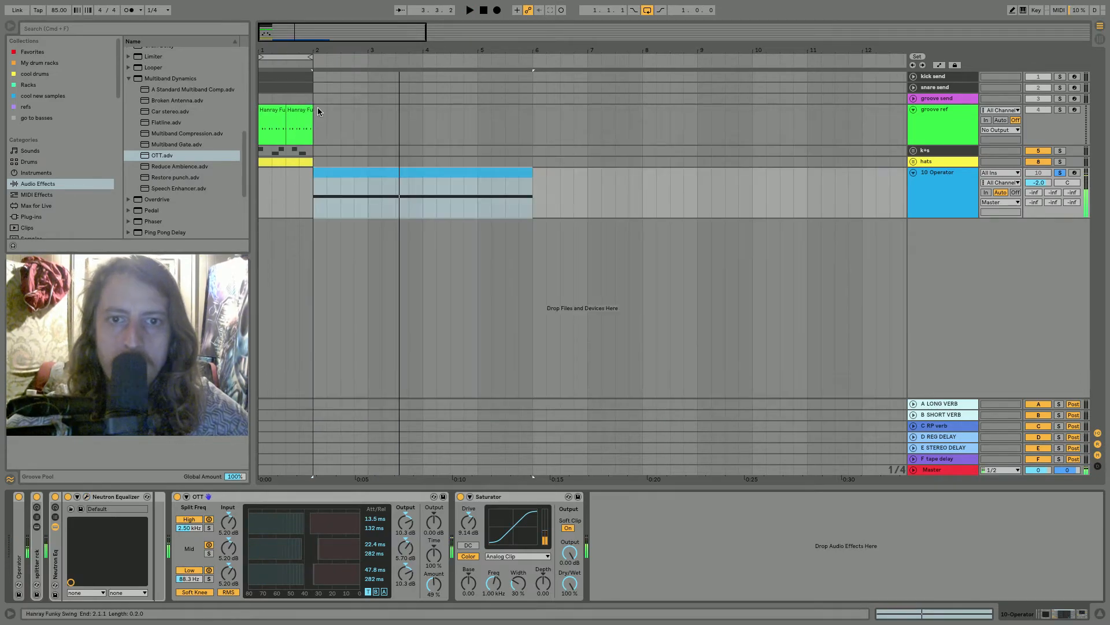
Step: Freeze and flatten the Operator track to audio
right_click(951, 188)
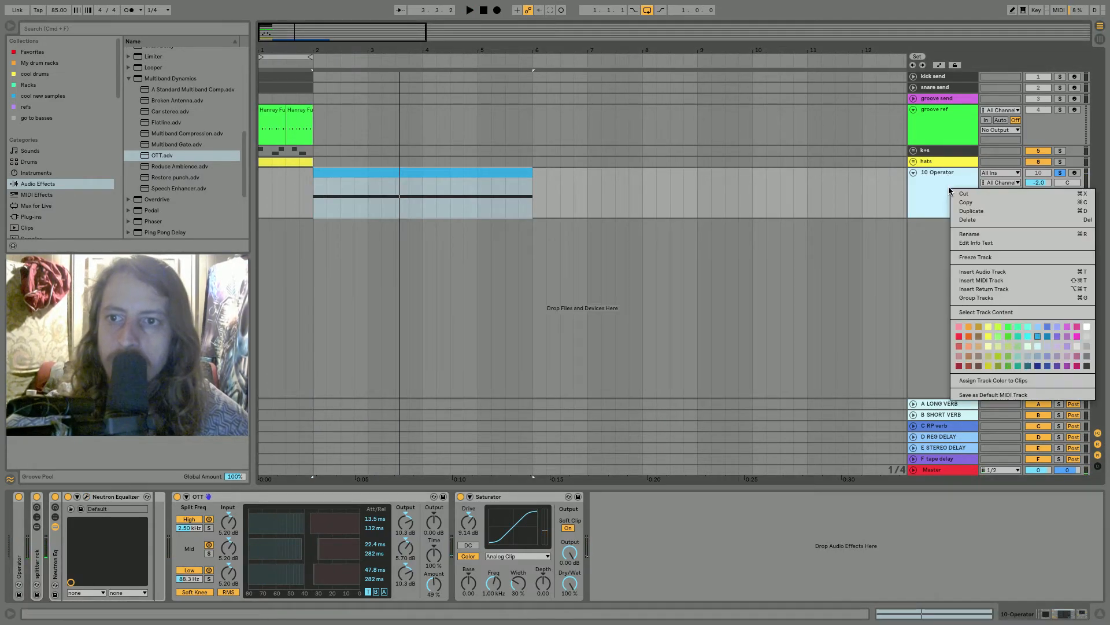
click(975, 258)
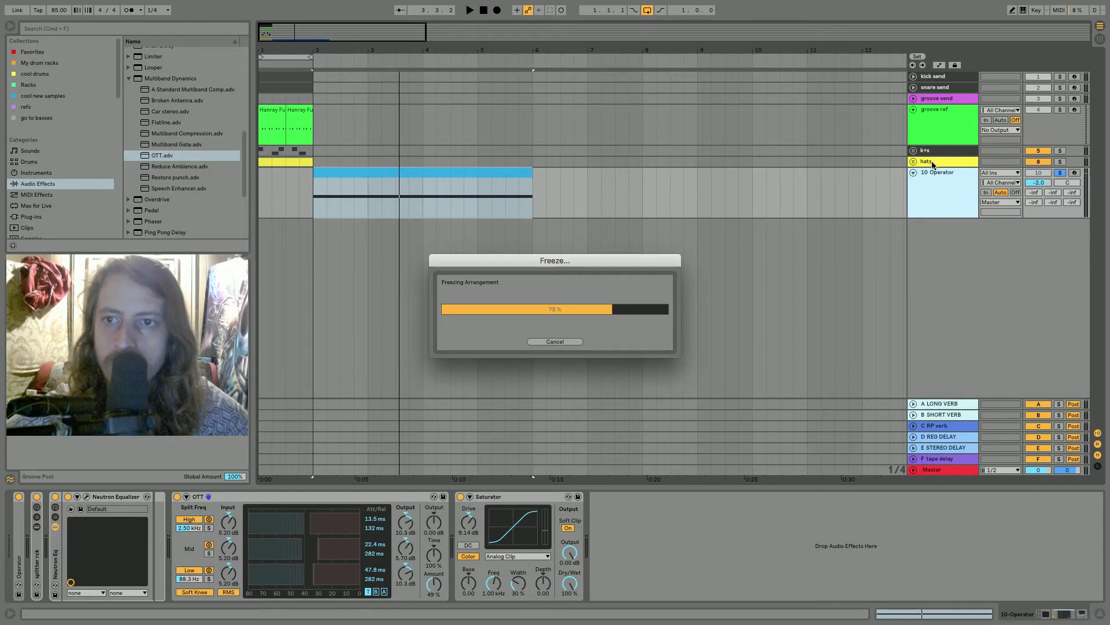
right_click(940, 185)
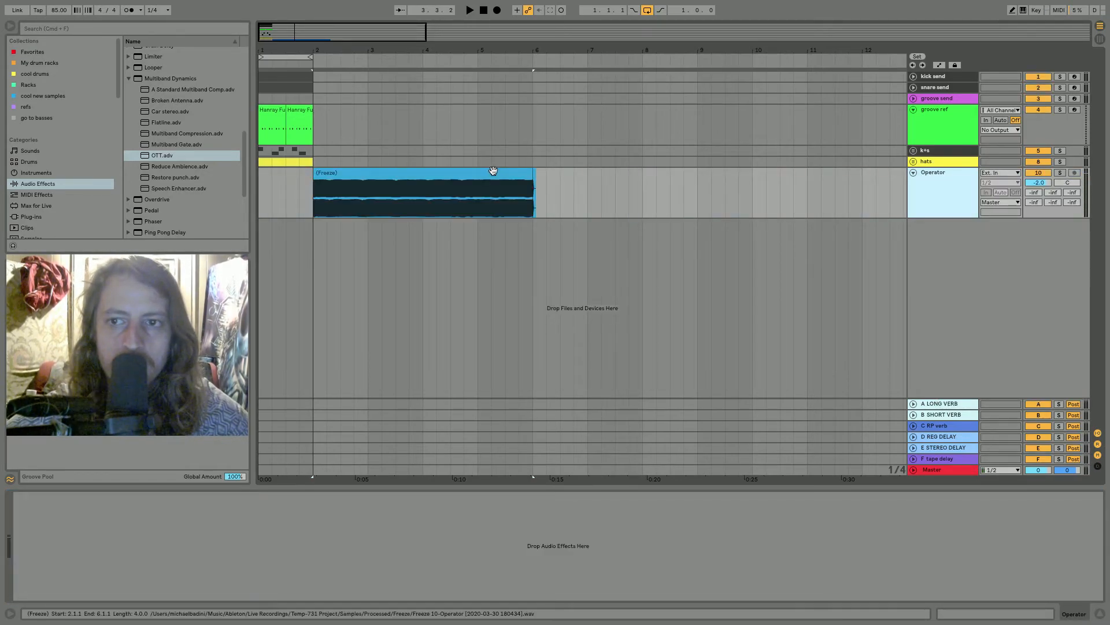
Step: Insert a new MIDI track and load the frozen bass clip into it as a Simpler sample
click(464, 179)
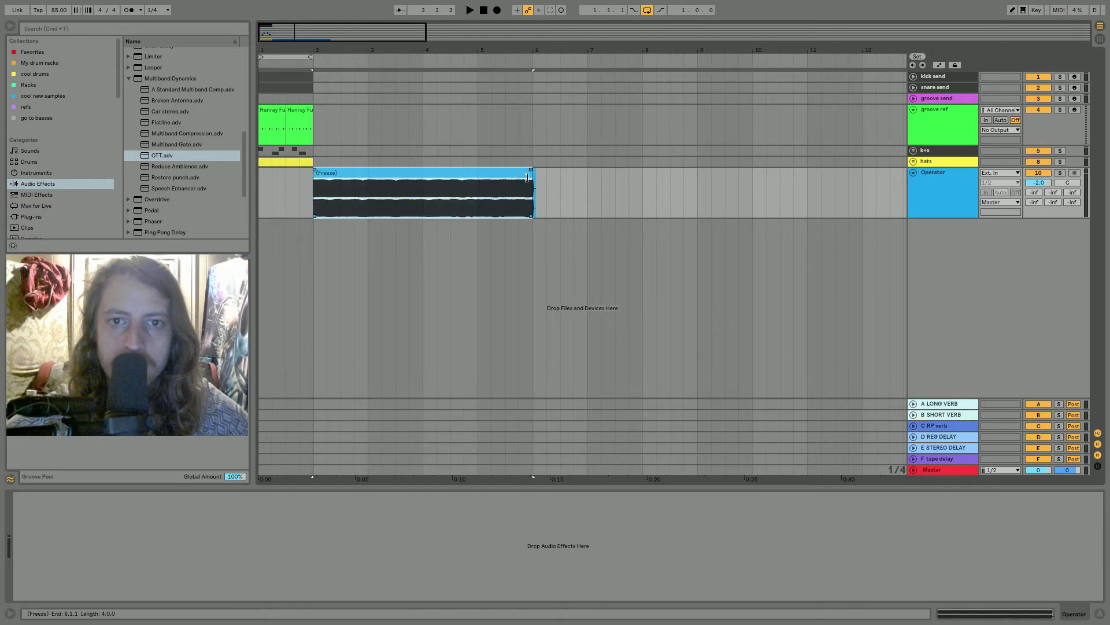
mouse_move(319, 46)
mouse_down()
mouse_move(319, 121)
mouse_move(318, 49)
mouse_up()
key(z)
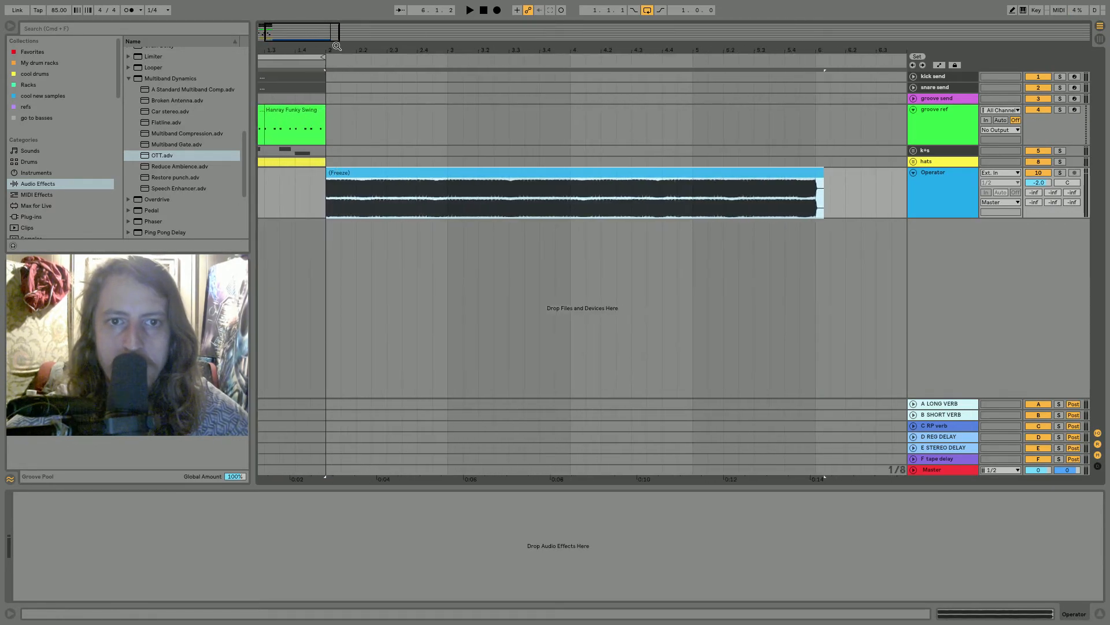
right_click(937, 189)
click(963, 280)
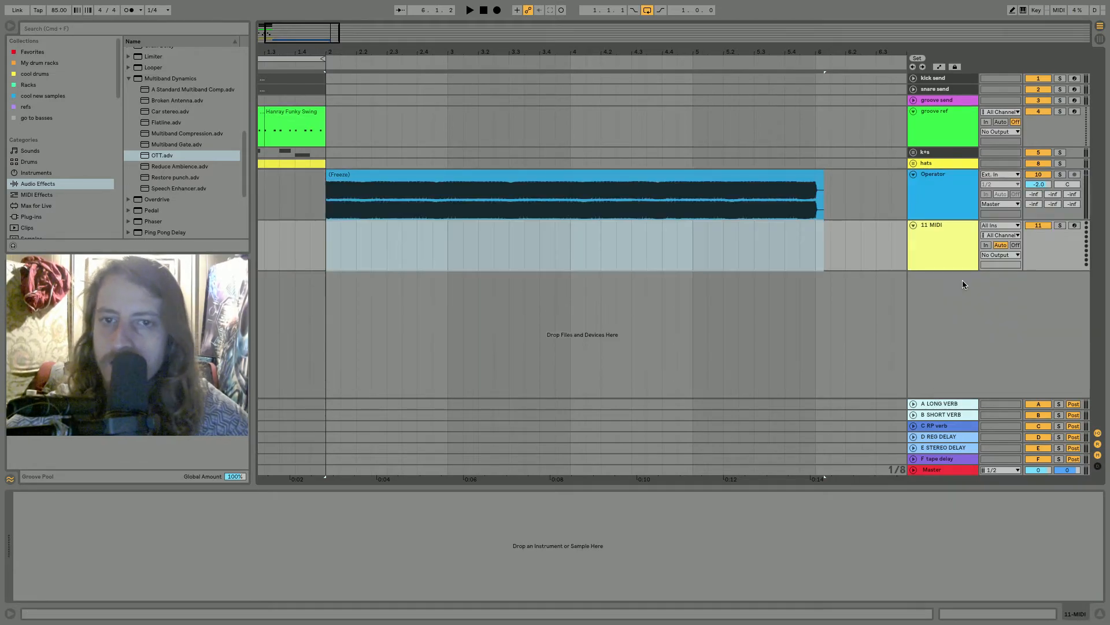
drag(648, 182, 735, 564)
click(933, 471)
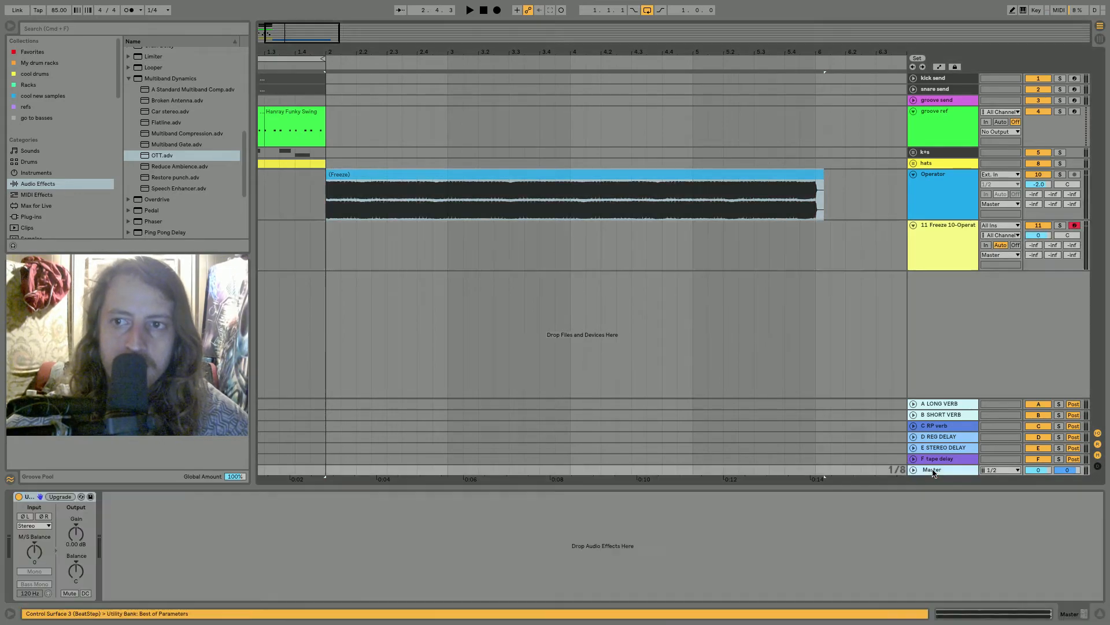
click(586, 237)
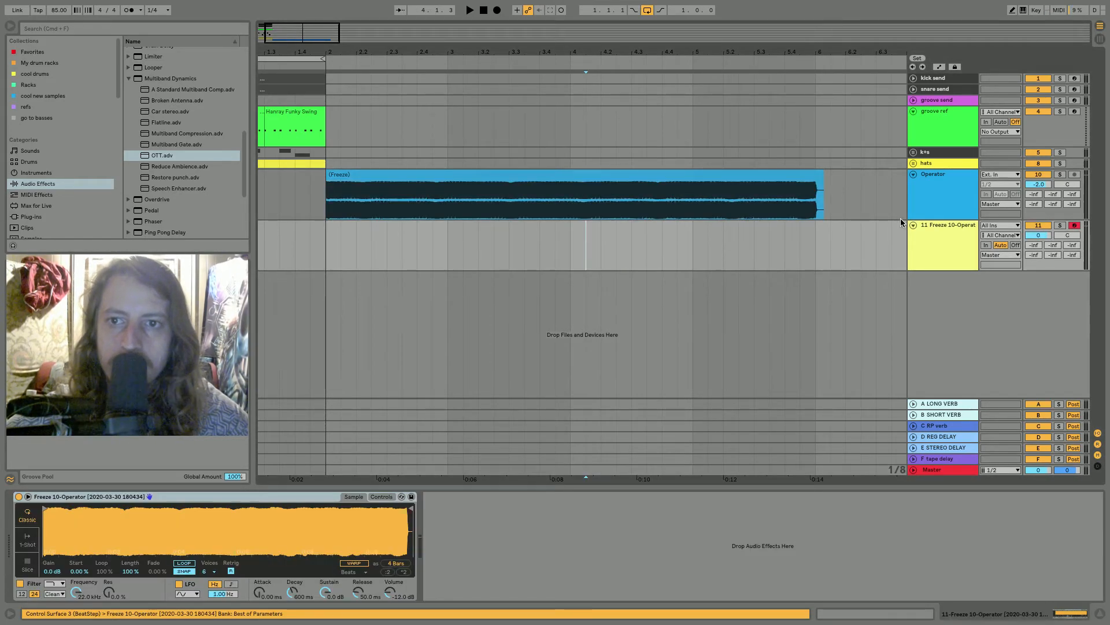
Step: Set the new sampler track's volume to -2 dB
click(1045, 238)
text(-2)
key(Return)
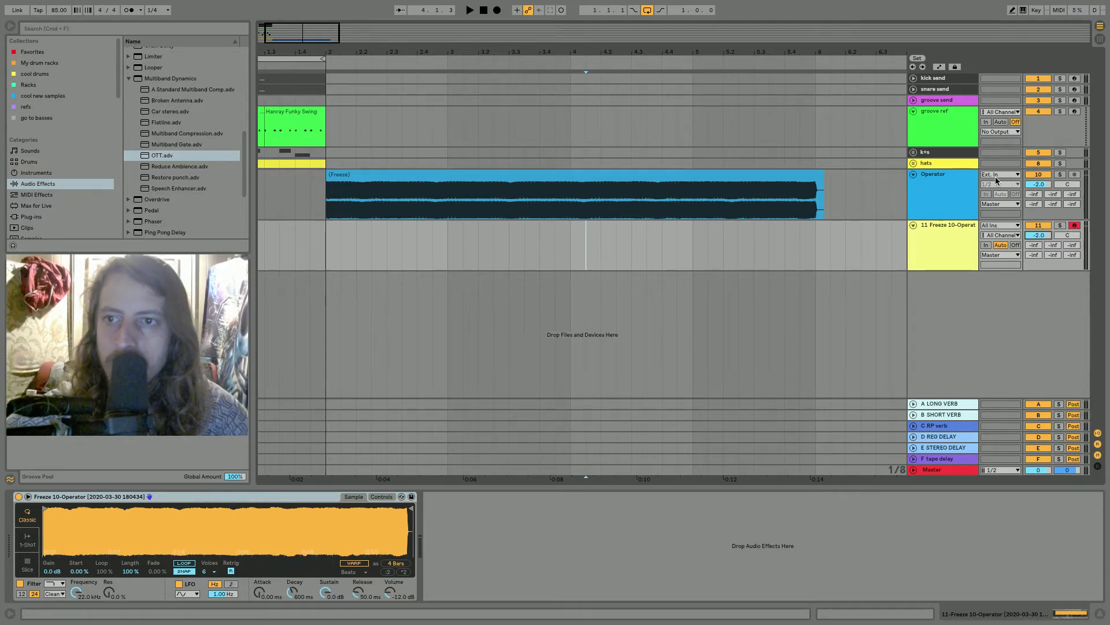
Step: Deactivate the flattened audio track, rename it "bass chops" and fold it
click(944, 186)
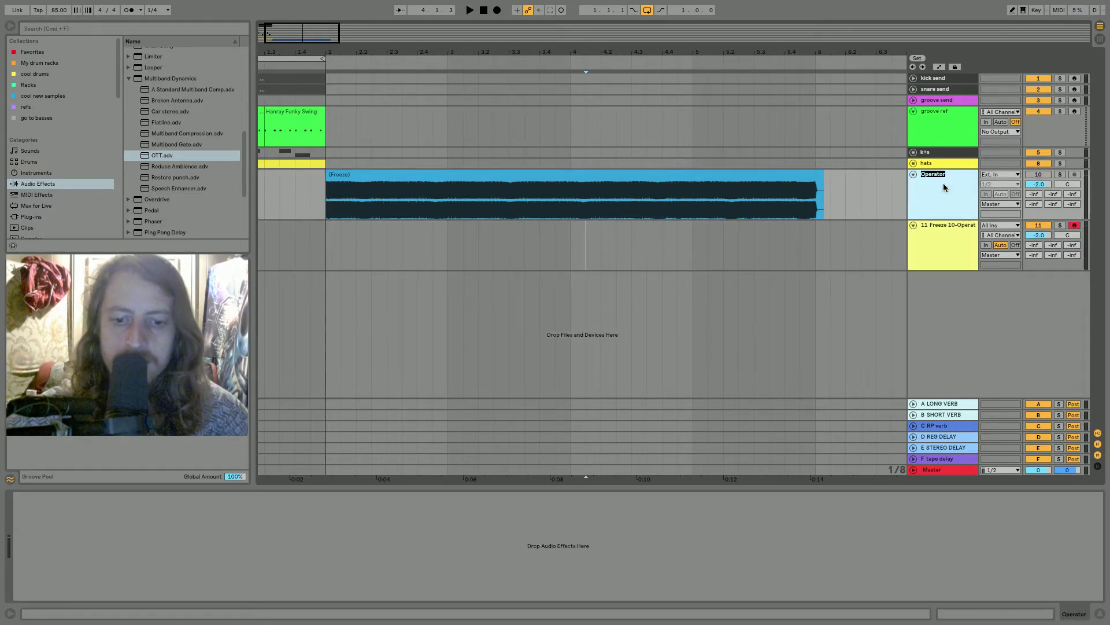
text(bass chops)
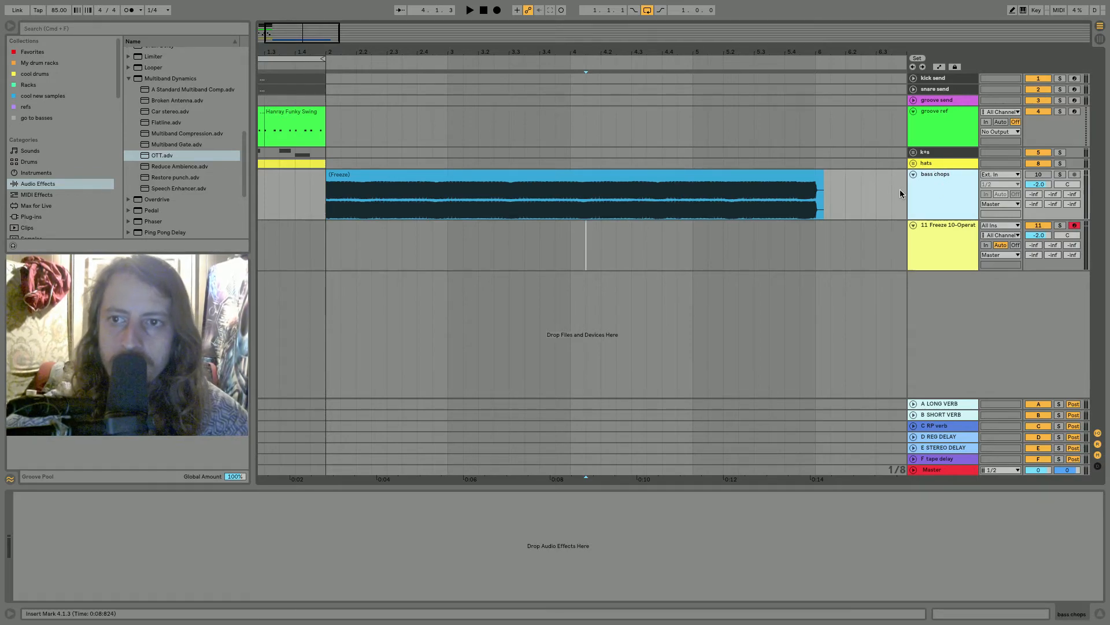
click(913, 174)
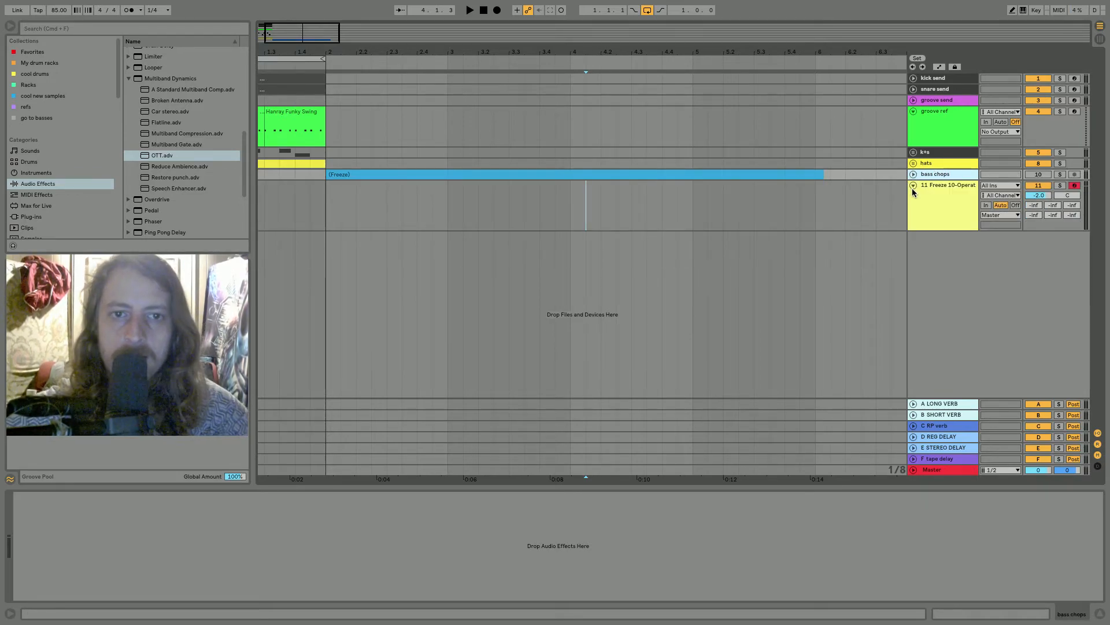
Step: Convert the Simpler to Sampler and set the sample's root key to G1
click(954, 207)
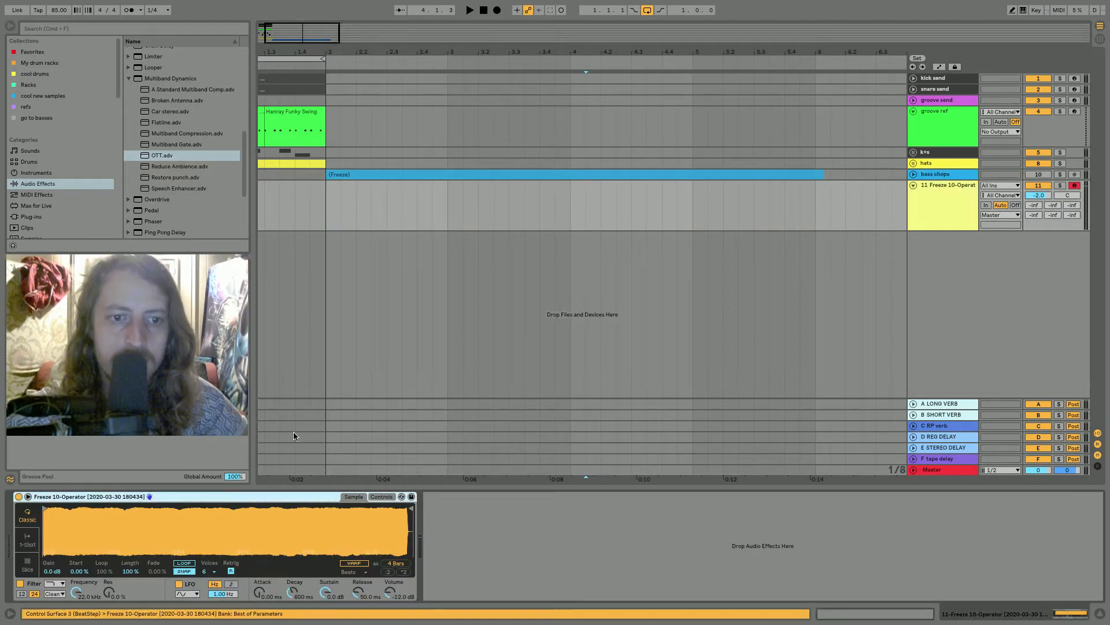
right_click(226, 497)
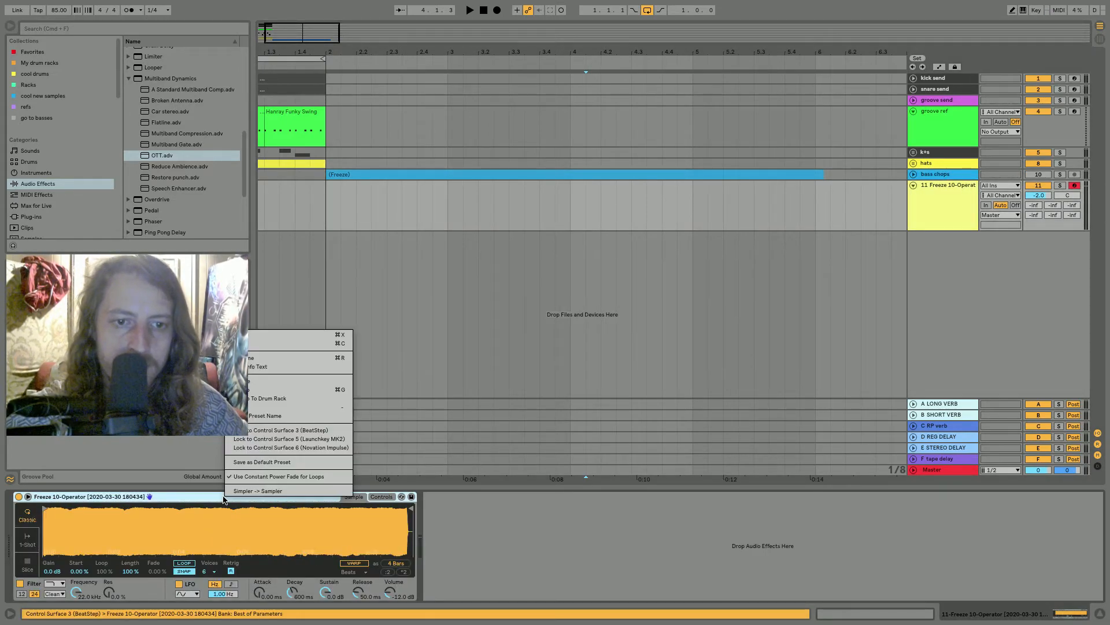
click(258, 491)
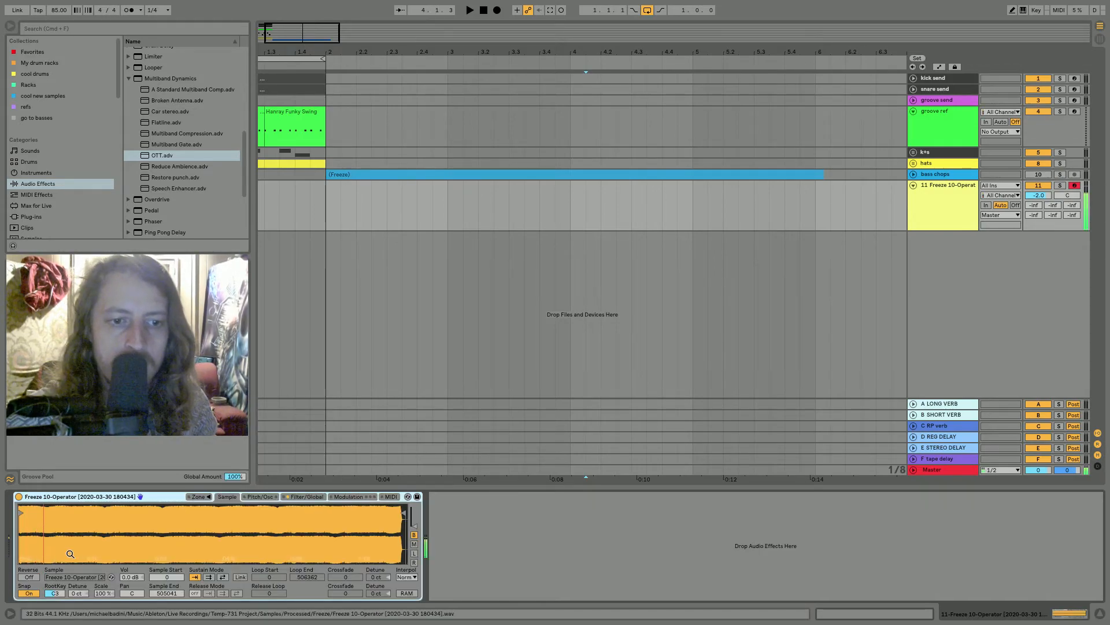
drag(55, 593, 55, 588)
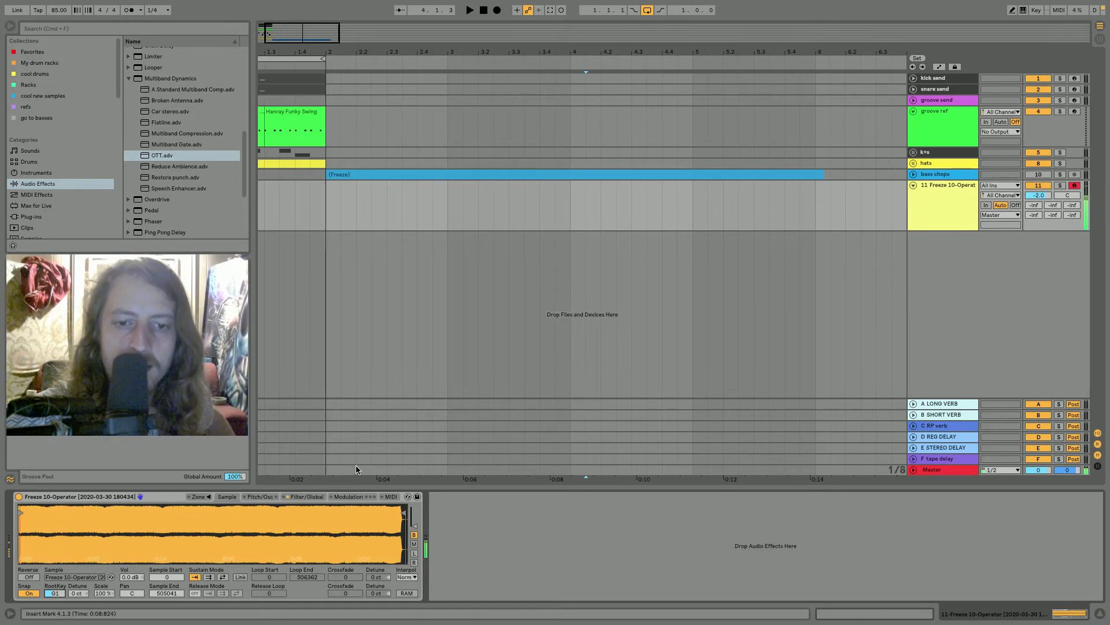
Step: Raise the Sampler's volume to 0 dB and switch its filter off after comparing both states
click(349, 496)
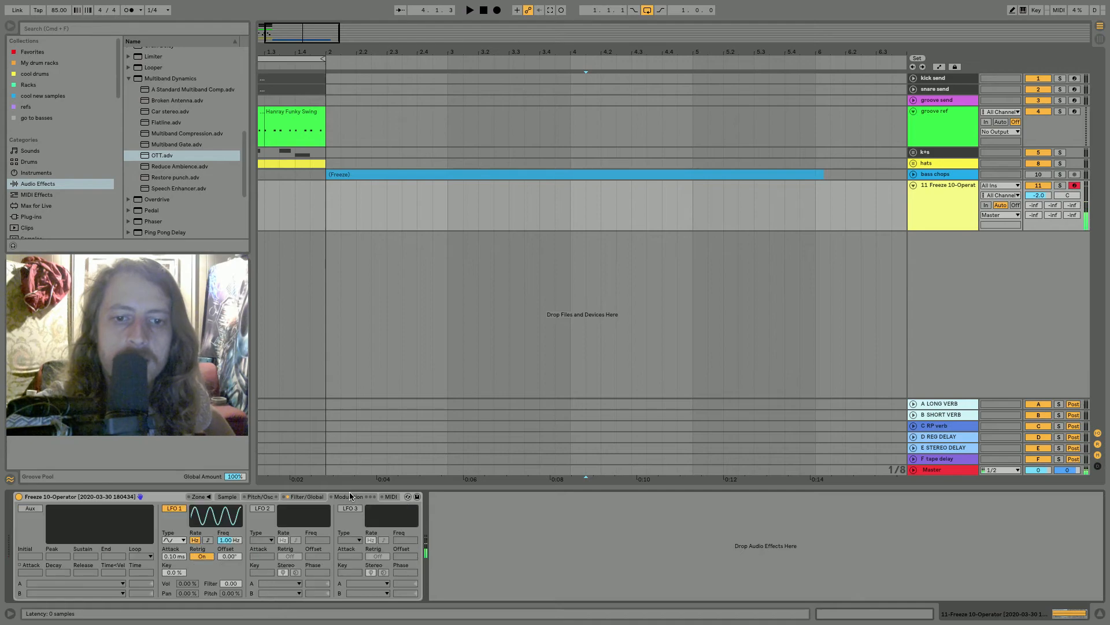
click(310, 496)
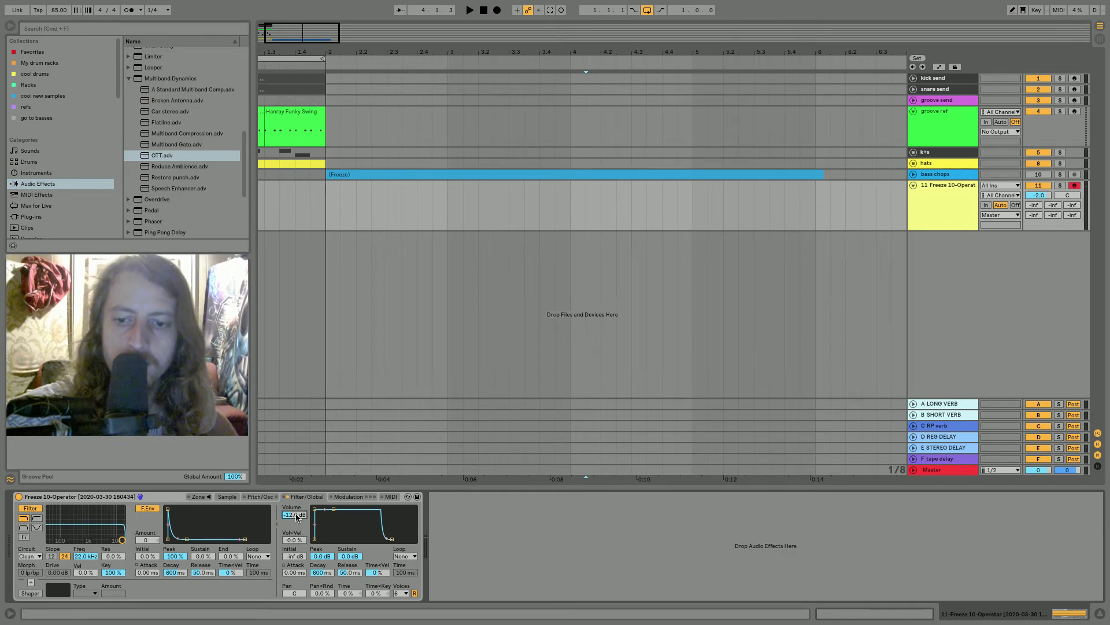
click(30, 508)
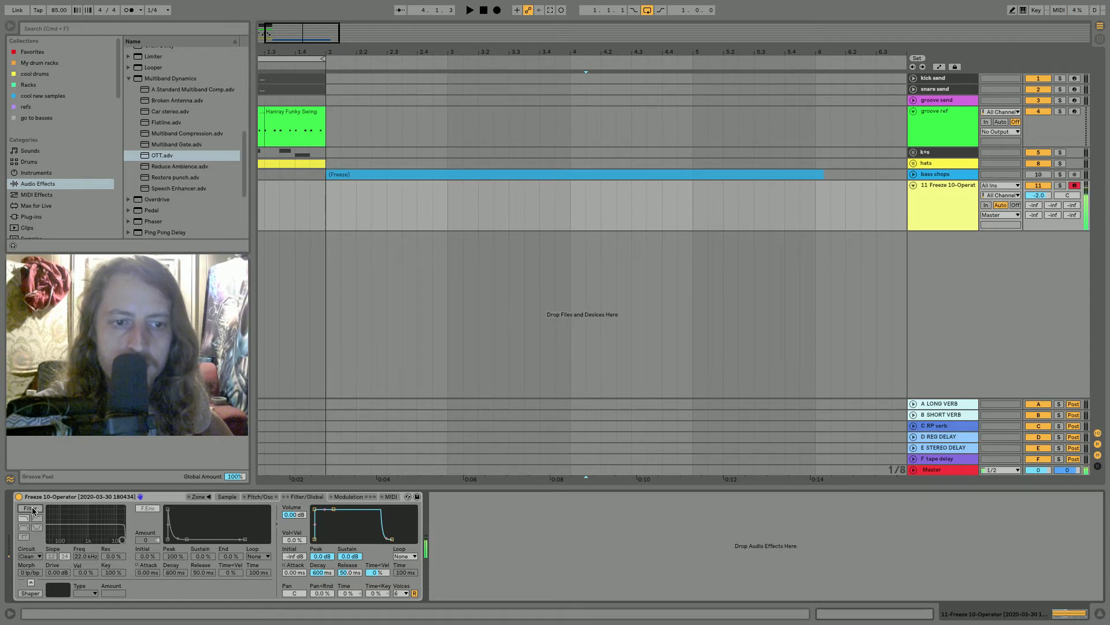
click(31, 509)
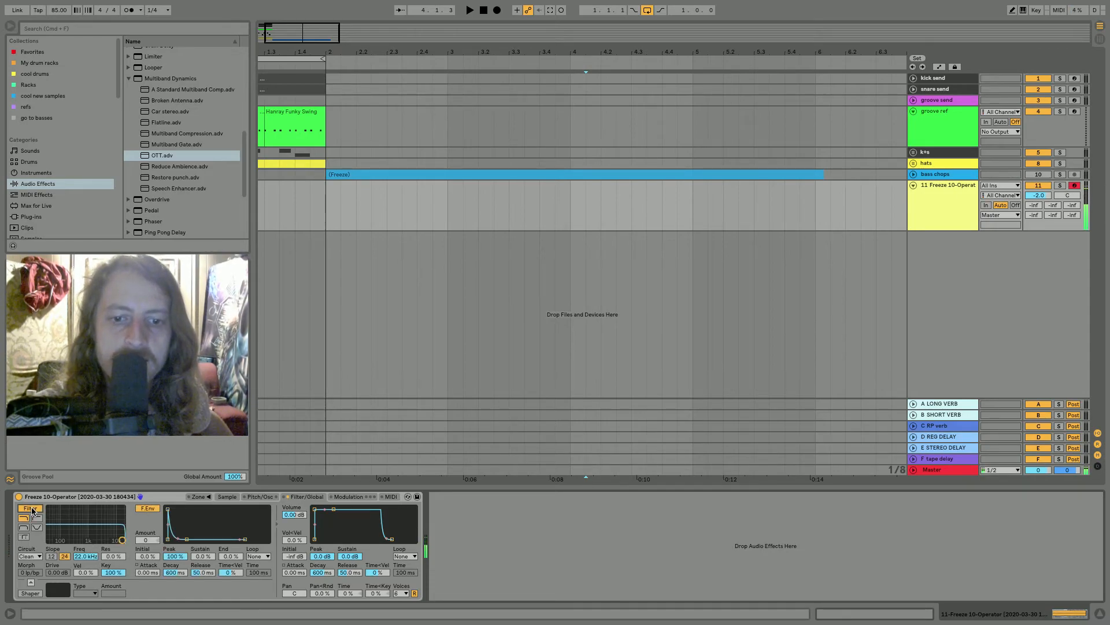
click(30, 508)
click(31, 508)
click(31, 509)
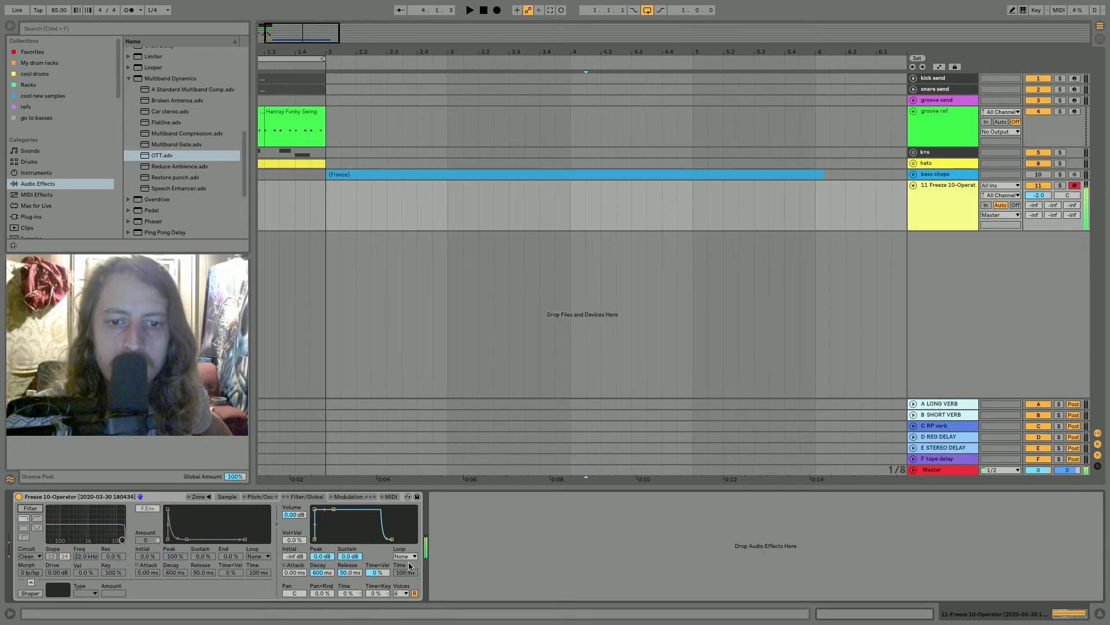
Step: Limit the Sampler to 1 voice and enable Glide with a time of 71 ms
click(406, 594)
click(398, 465)
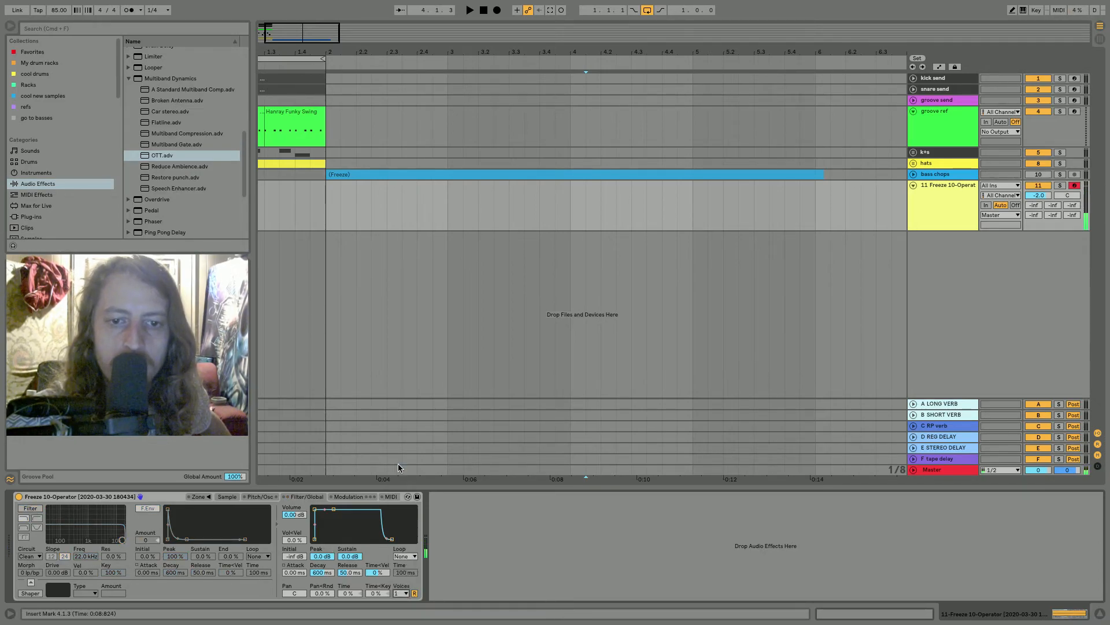
click(264, 499)
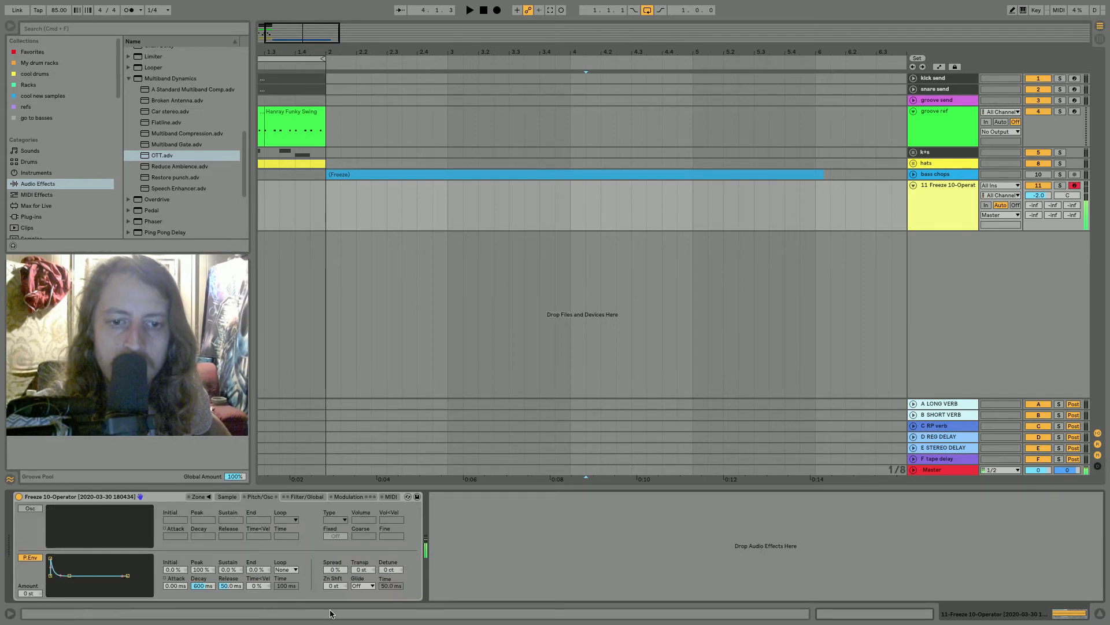
click(354, 586)
click(363, 604)
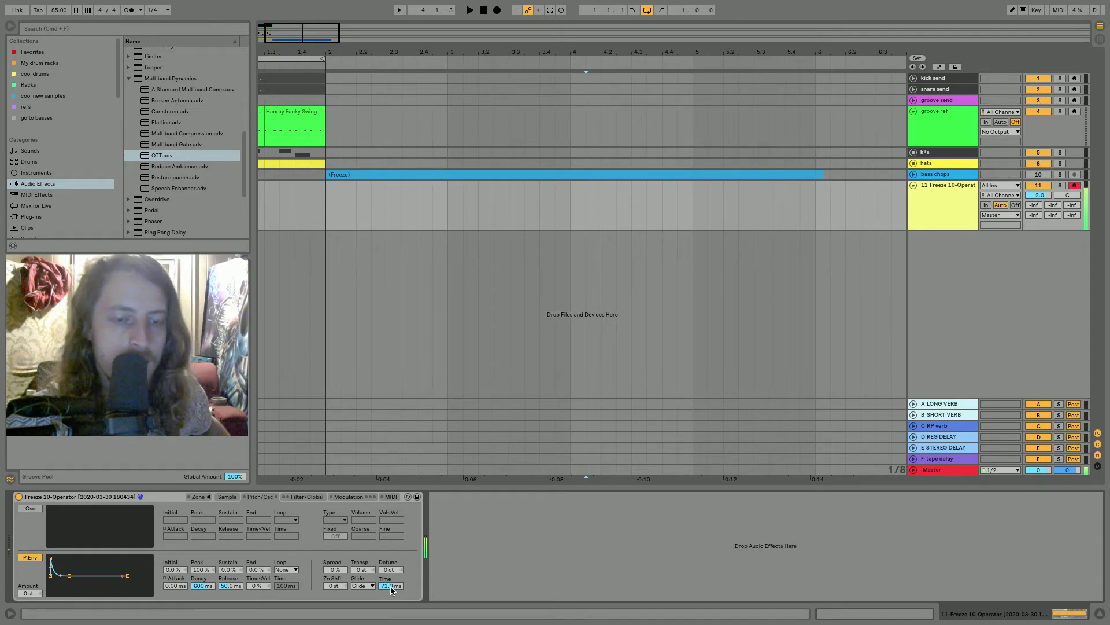
Step: Play the drum loop from bar 1 and review the Sampler's sample and pitch settings
scroll(274, 169, left, 3)
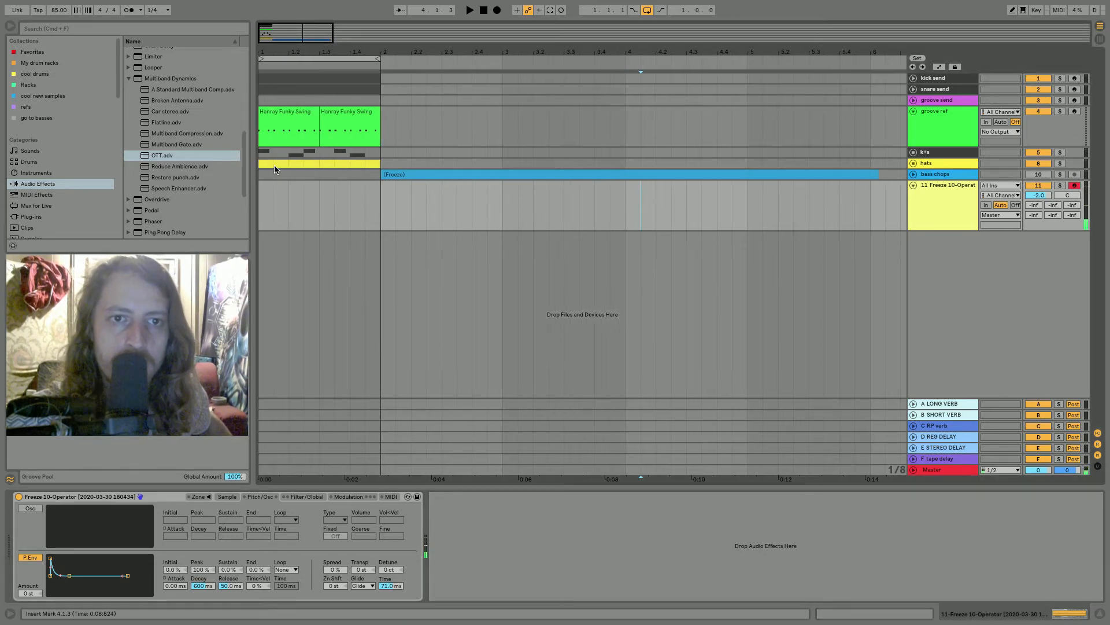
click(262, 175)
key(space)
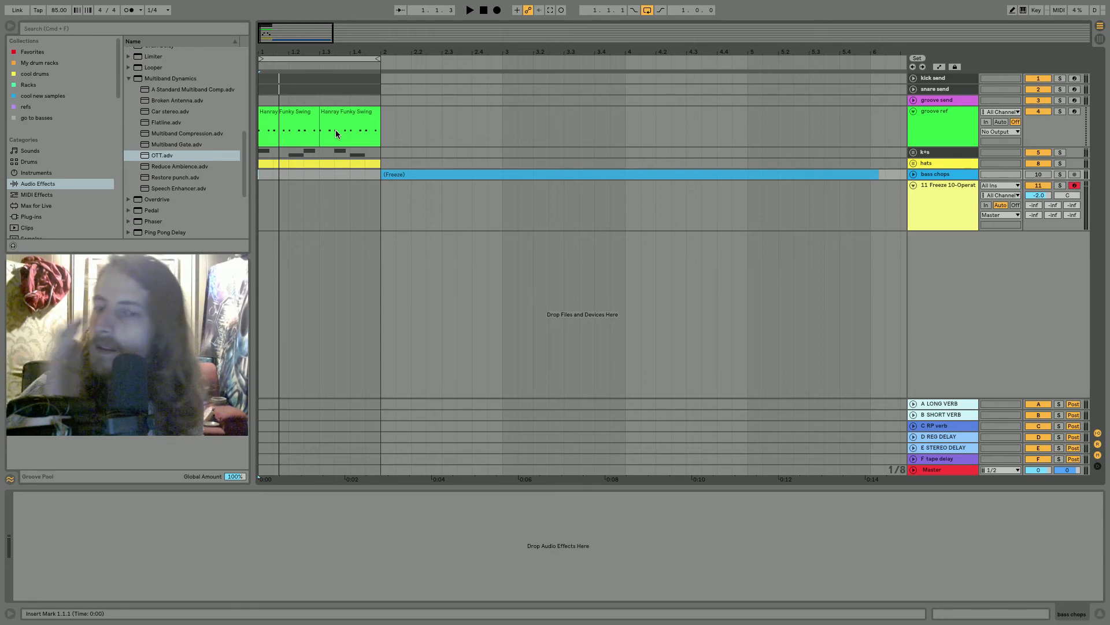
click(260, 190)
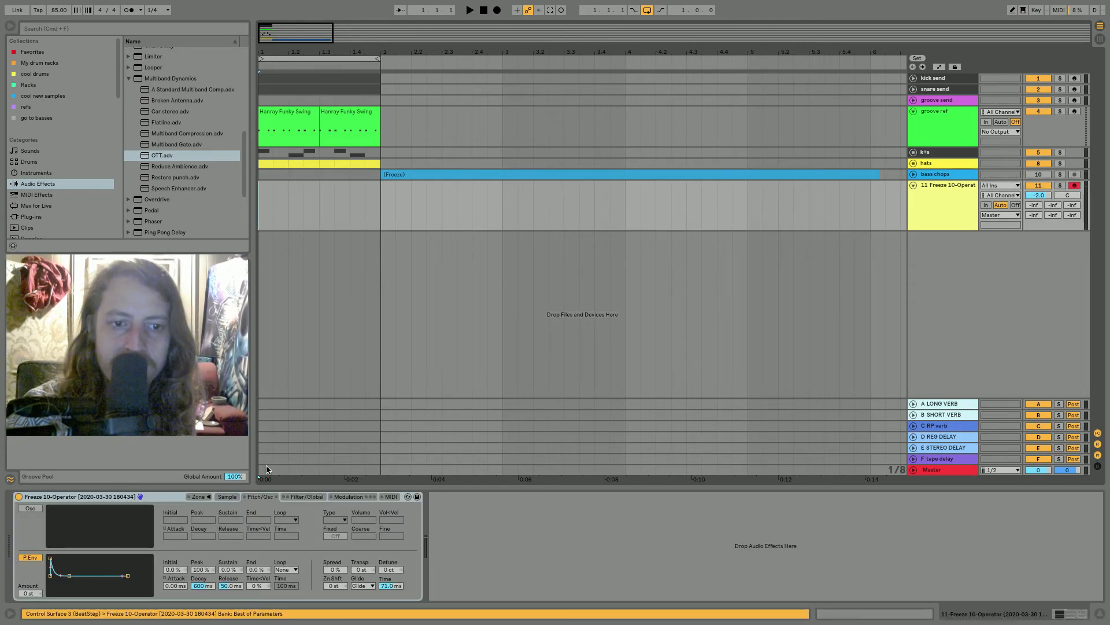
click(225, 498)
click(260, 496)
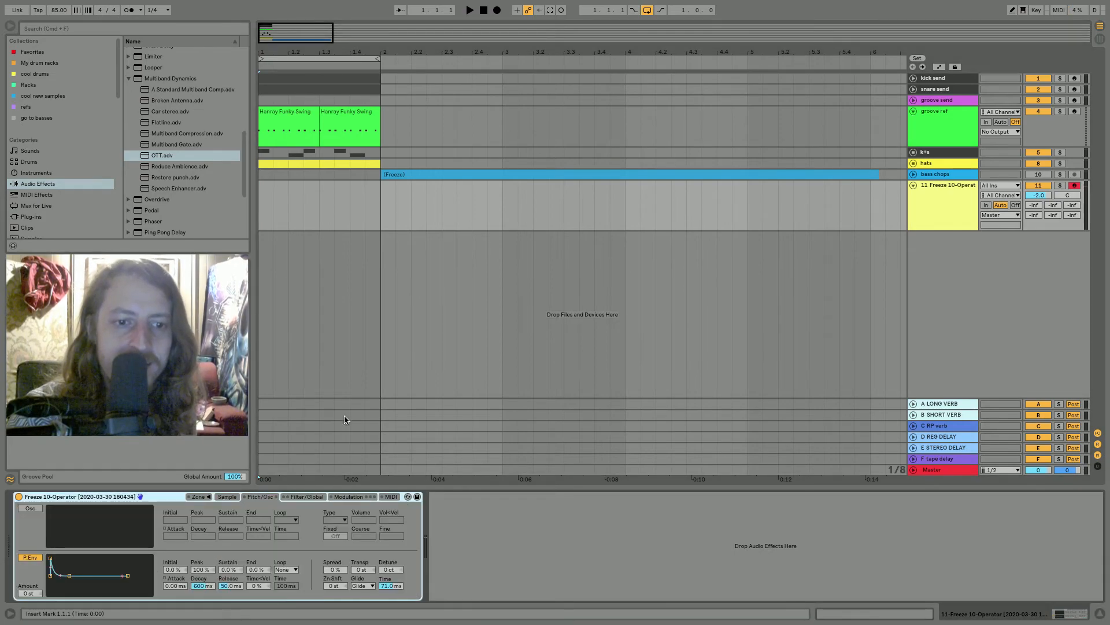
Step: Set the metronome count-in to 1 bar and record a bassline on the Sampler track over the looped first bar
drag(376, 203, 228, 201)
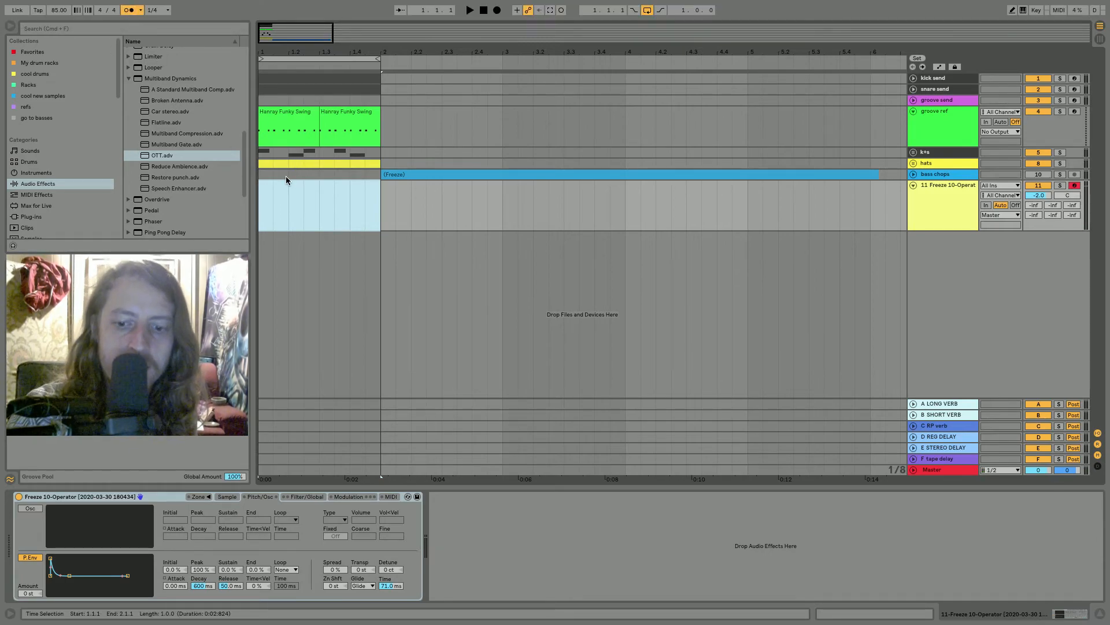
key(super+comma)
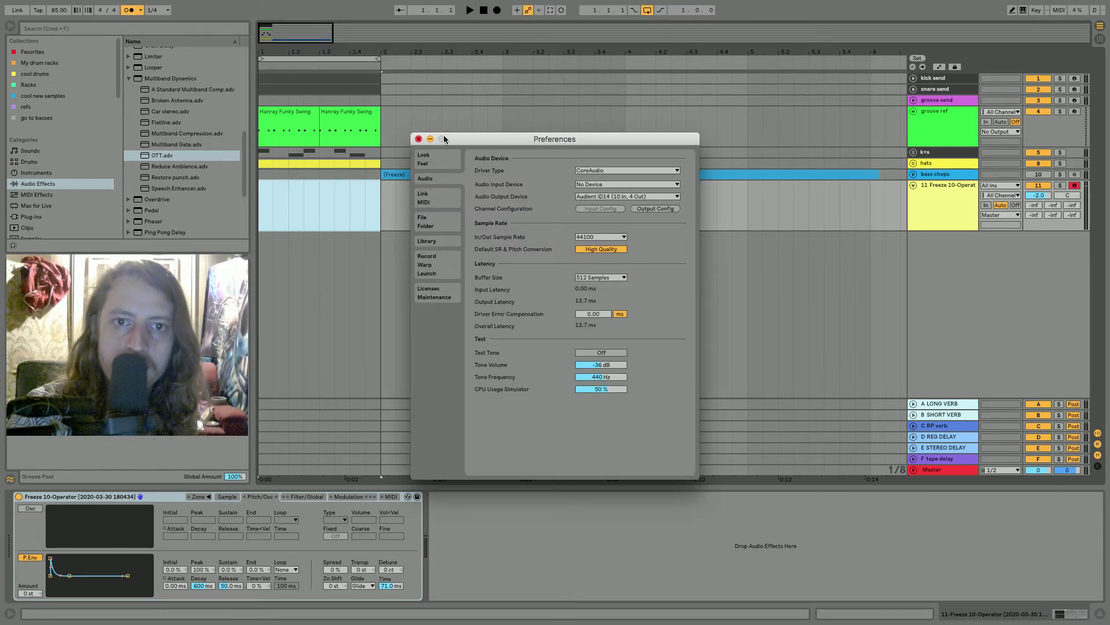
click(418, 139)
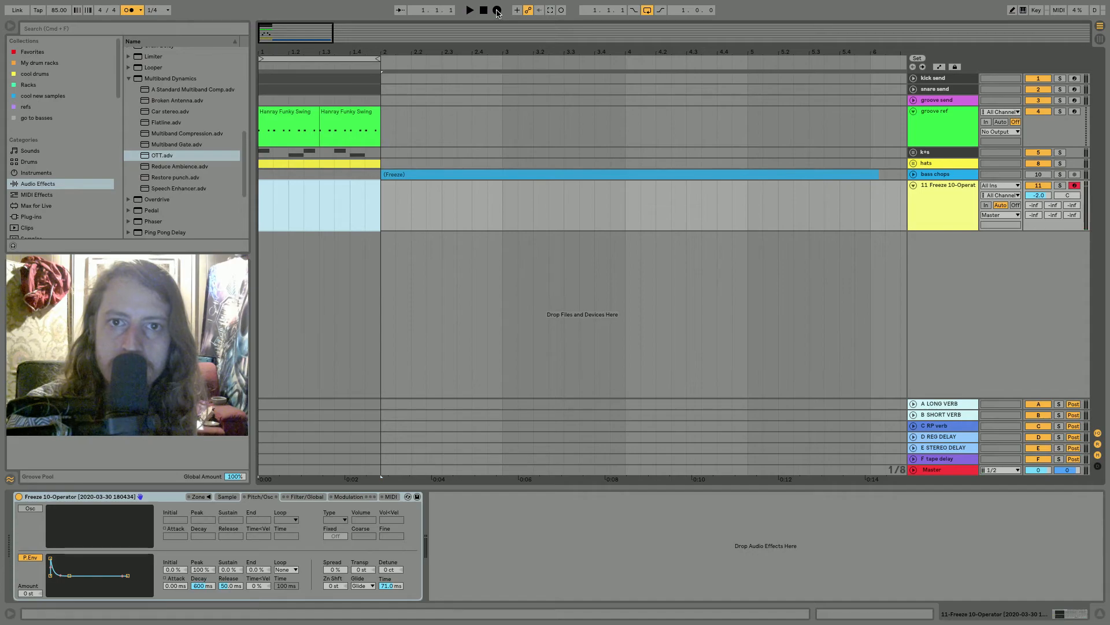
mouse_move(163, 4)
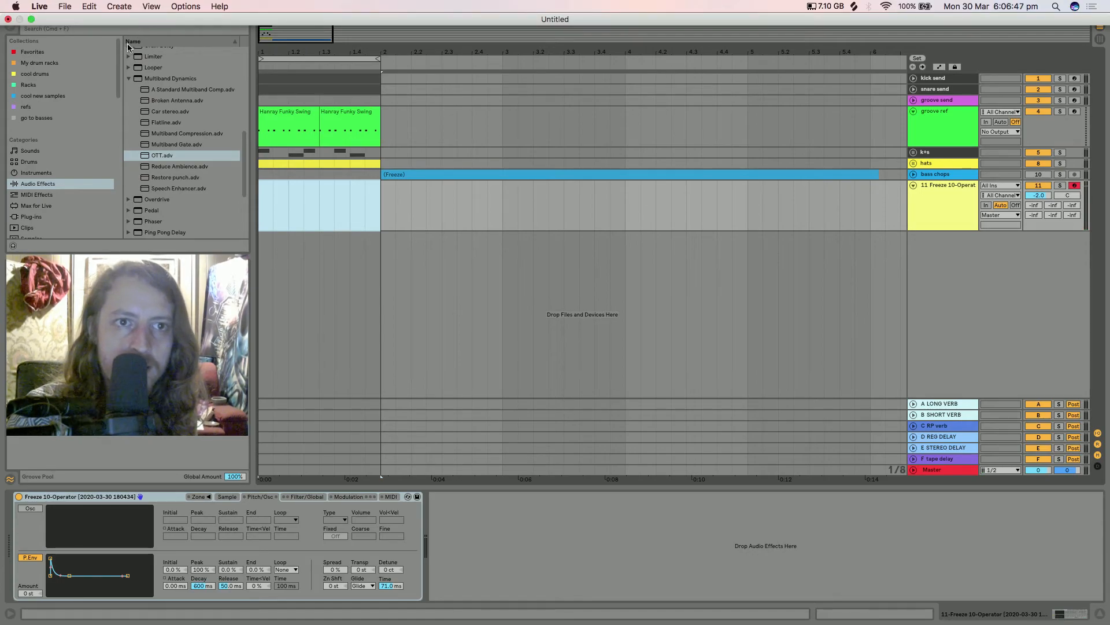
click(141, 10)
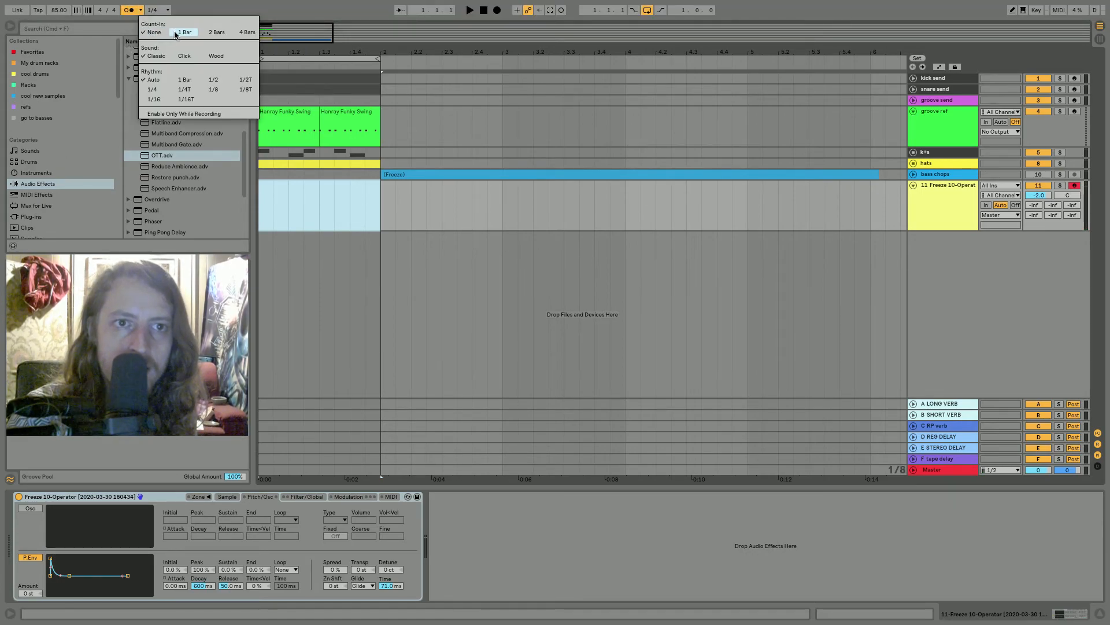
click(176, 33)
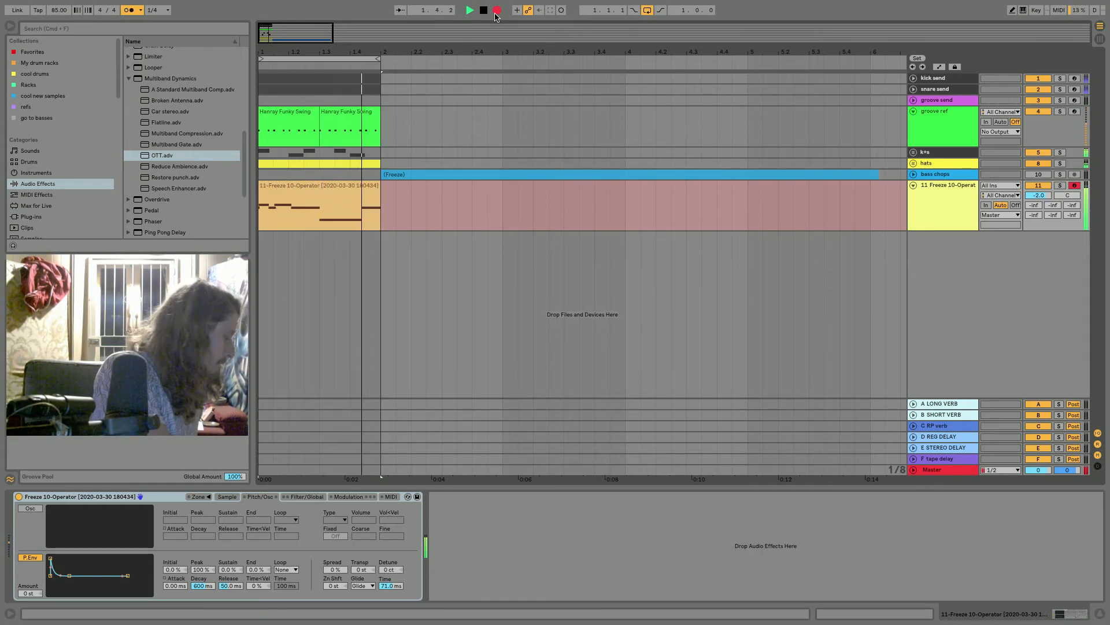
key(space)
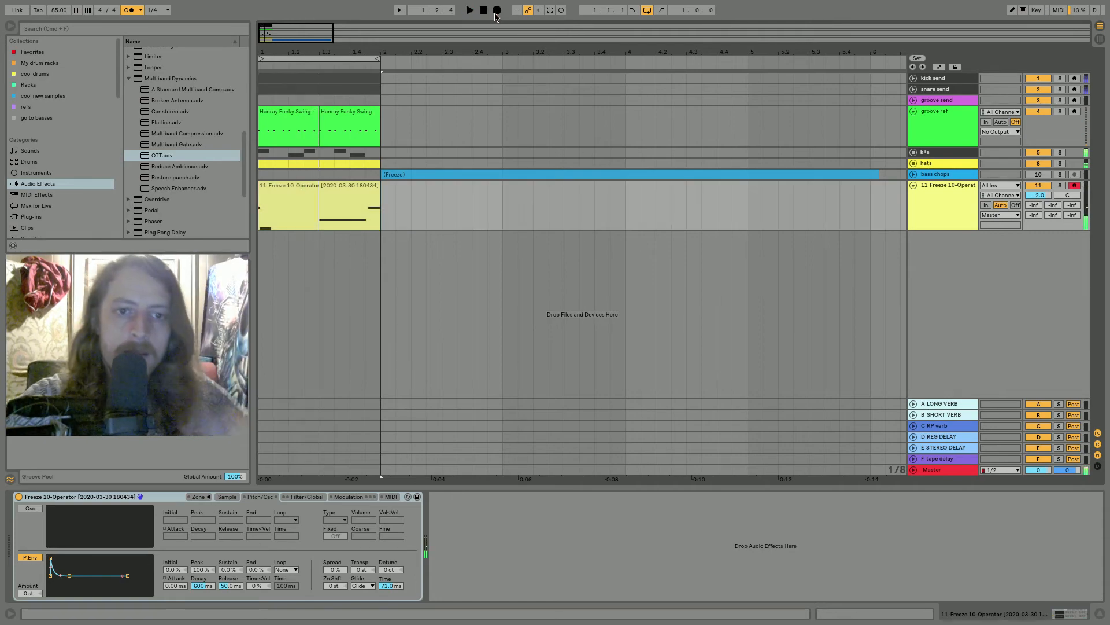
Step: Quantize all notes of the recorded bassline and extend the clip to two bars to include the earlier take
double_click(342, 204)
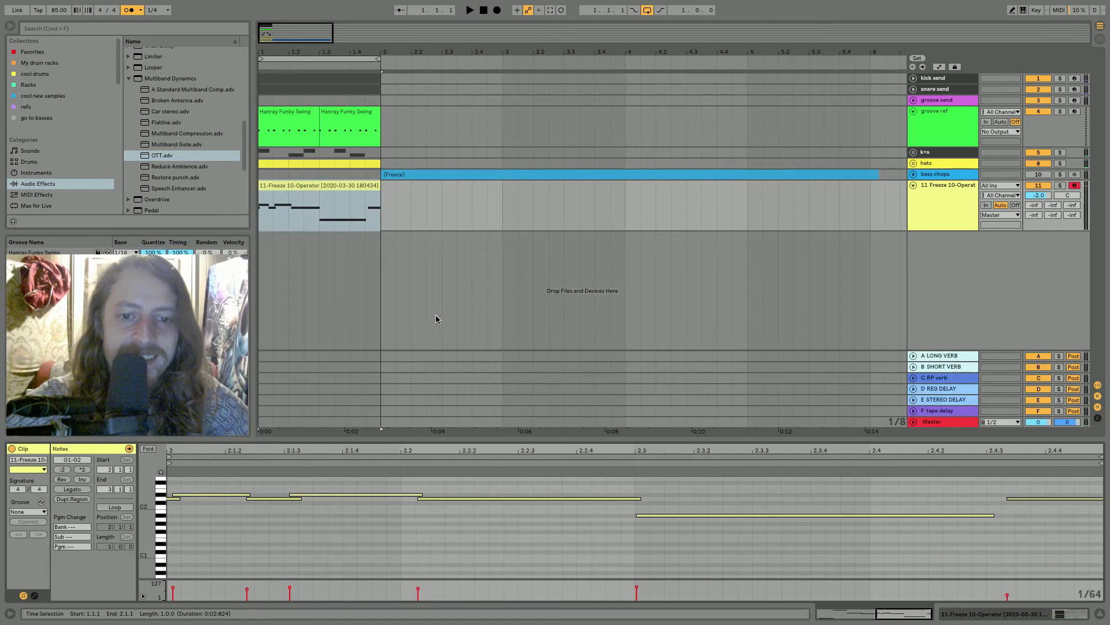
key(super+a)
key(super+u)
key(space)
key(space)
key(space)
key(space)
drag(353, 452, 353, 422)
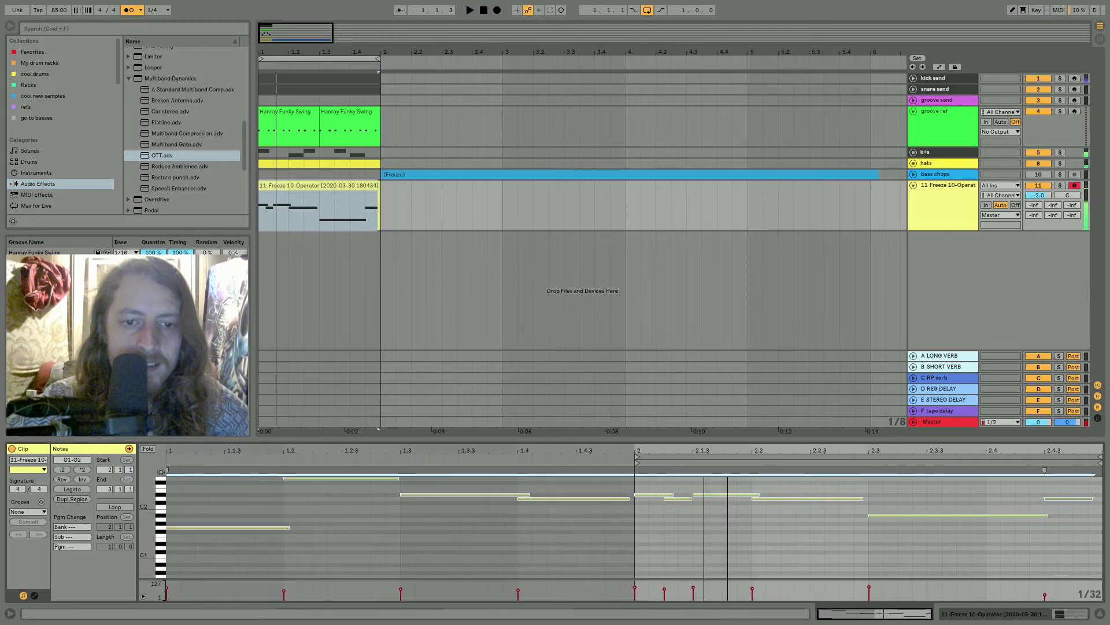
mouse_move(641, 466)
mouse_down()
mouse_move(488, 462)
mouse_move(2, 397)
mouse_up()
Step: Duplicate the k+s and hats clips into bar 2 and extend the arrangement loop to two bars
drag(382, 159, 255, 150)
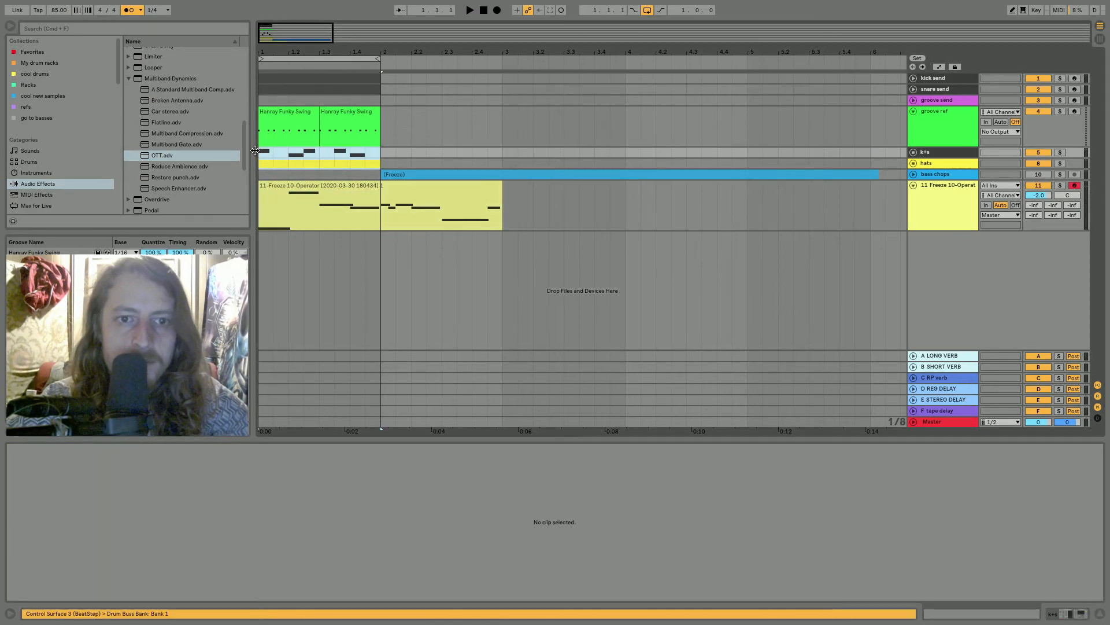
key(super+d)
click(260, 163)
key(space)
drag(376, 59, 502, 59)
key(space)
Step: Duplicate the kick send and snare send clips into bar 2 and play the loop
click(383, 92)
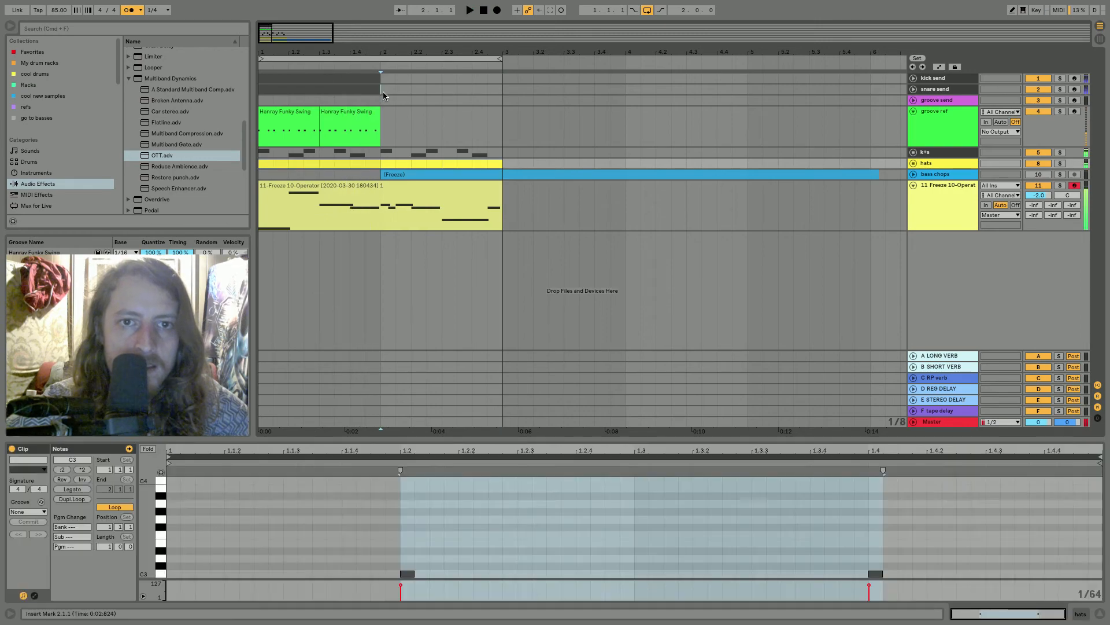
drag(383, 91, 248, 79)
drag(382, 80, 251, 85)
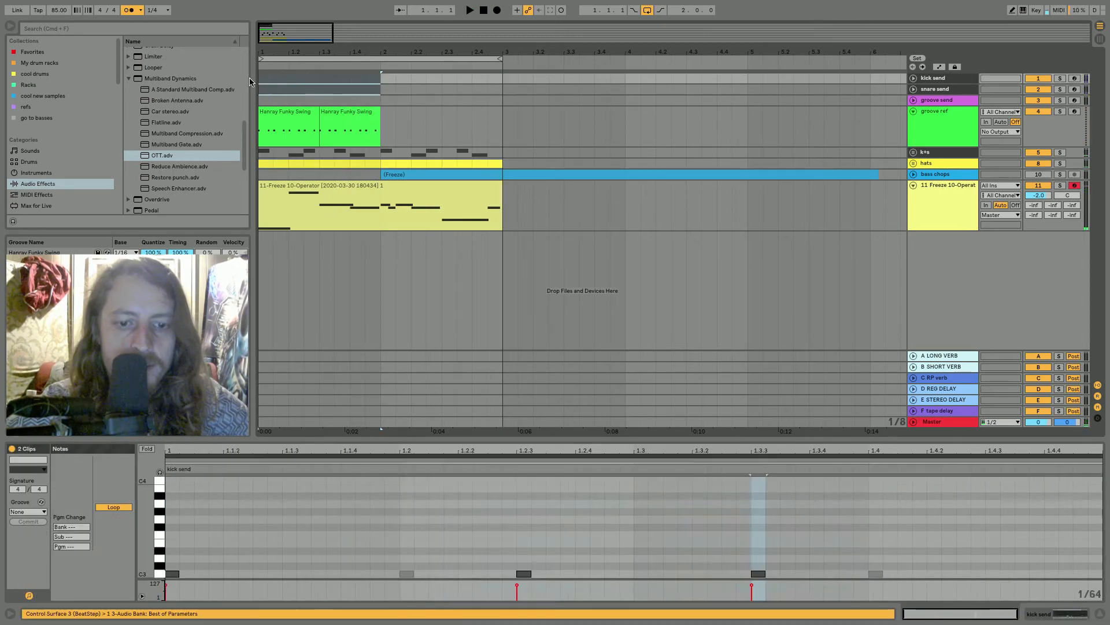
key(super+d)
click(276, 142)
key(space)
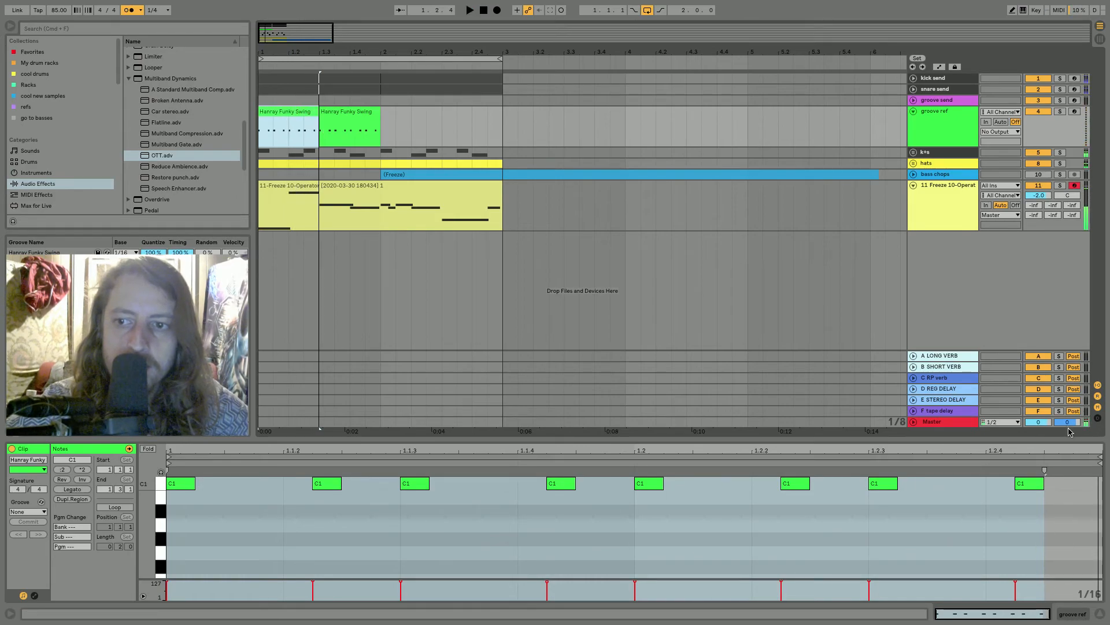
Step: Try the master track's volume at -8.0 dB during playback
drag(1039, 422, 1039, 438)
key(space)
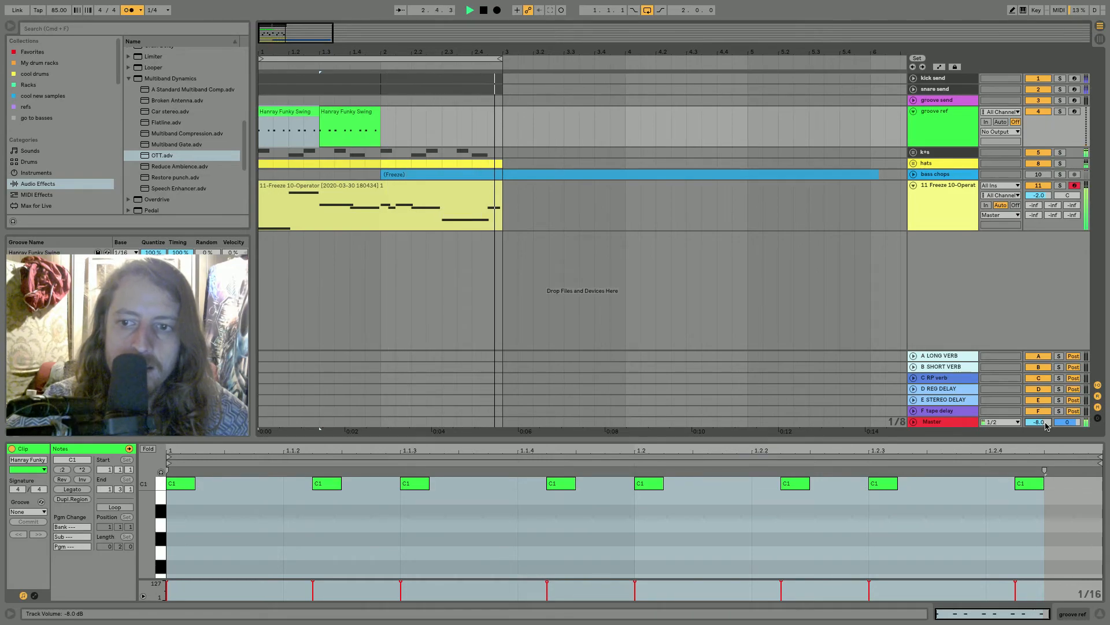
Step: Apply Legato to all bassline notes and lengthen them slightly so that they overlap
click(433, 199)
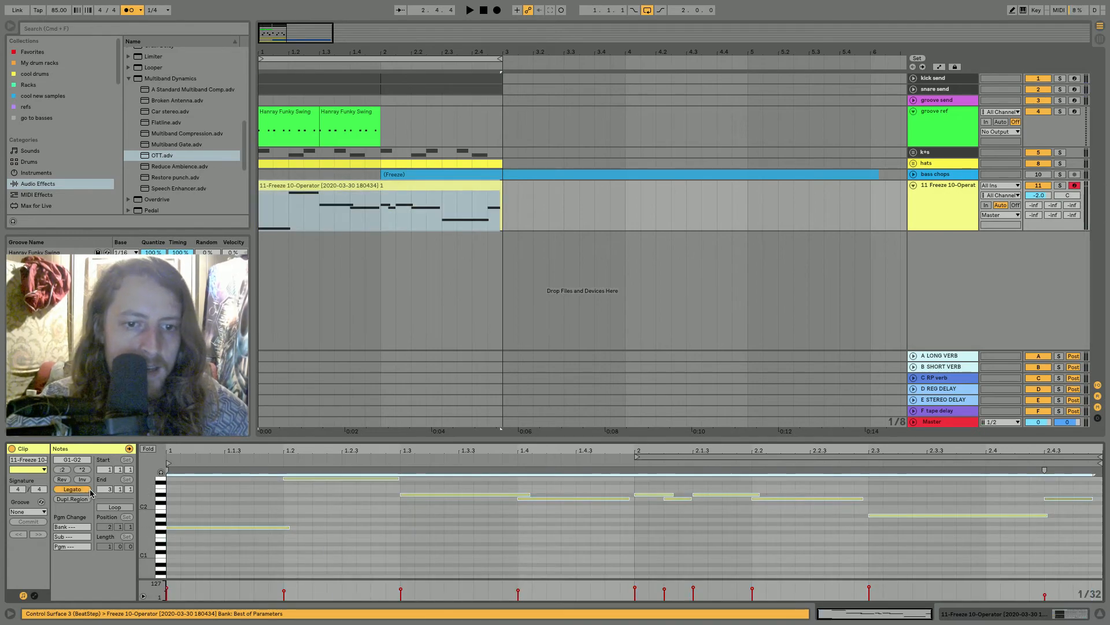
drag(283, 526, 293, 525)
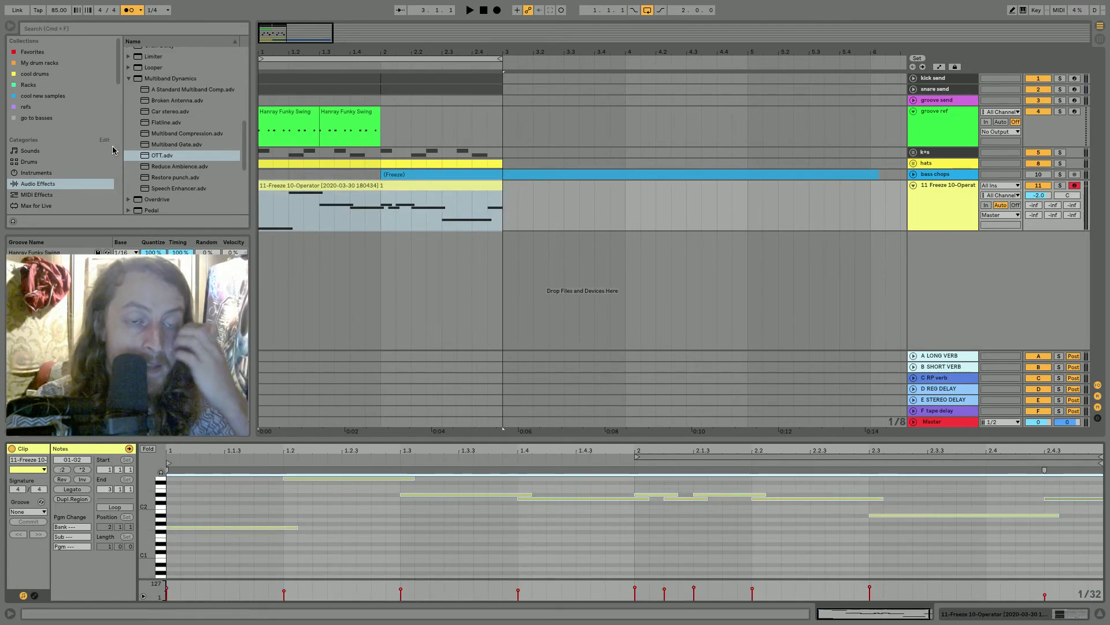
Step: Transfer the kick and snare sidechain Compressors from the hats' Operator track to the hats group track
click(940, 166)
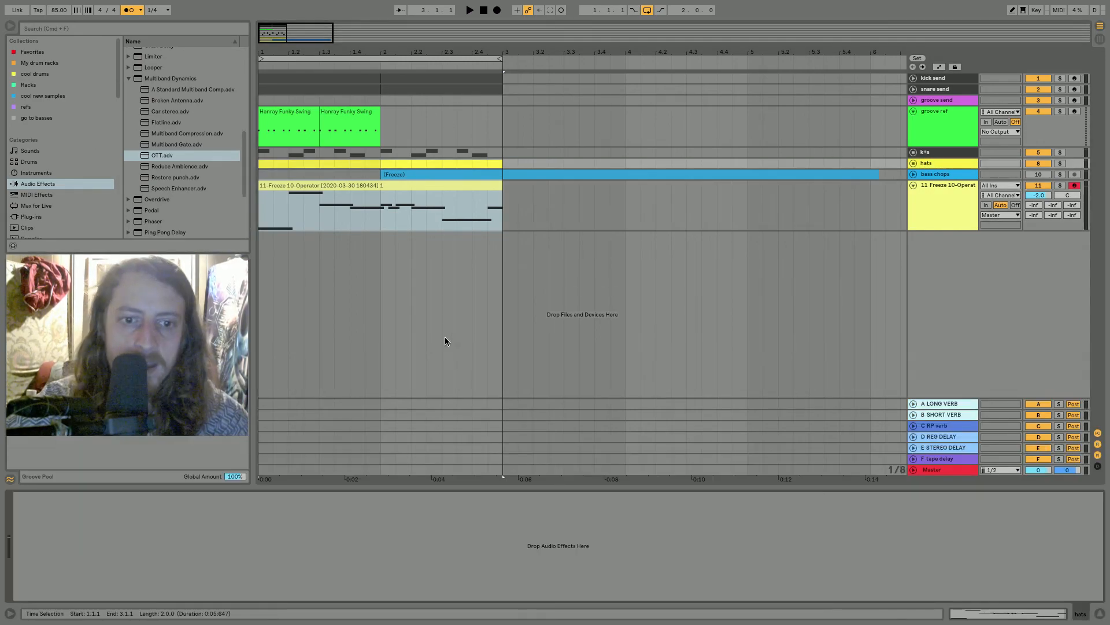
click(914, 163)
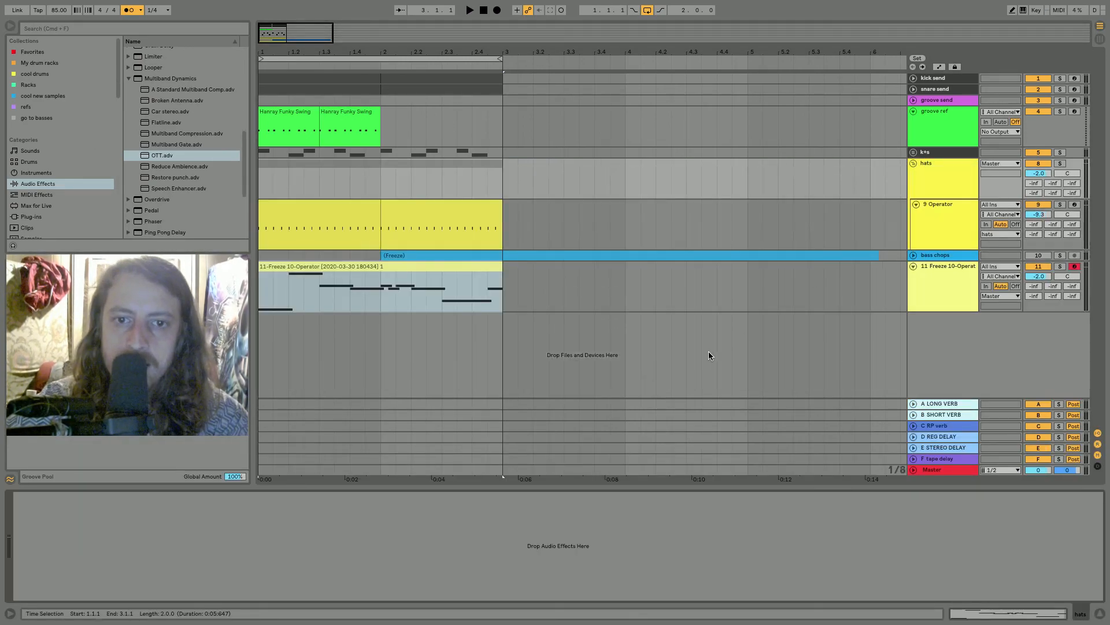
click(942, 207)
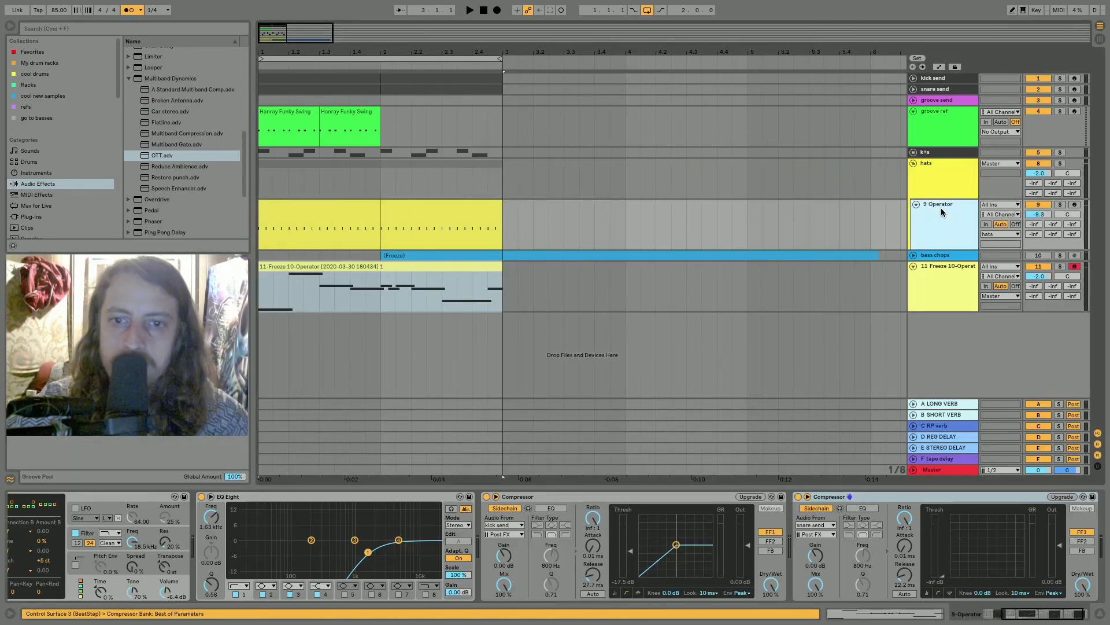
click(543, 499)
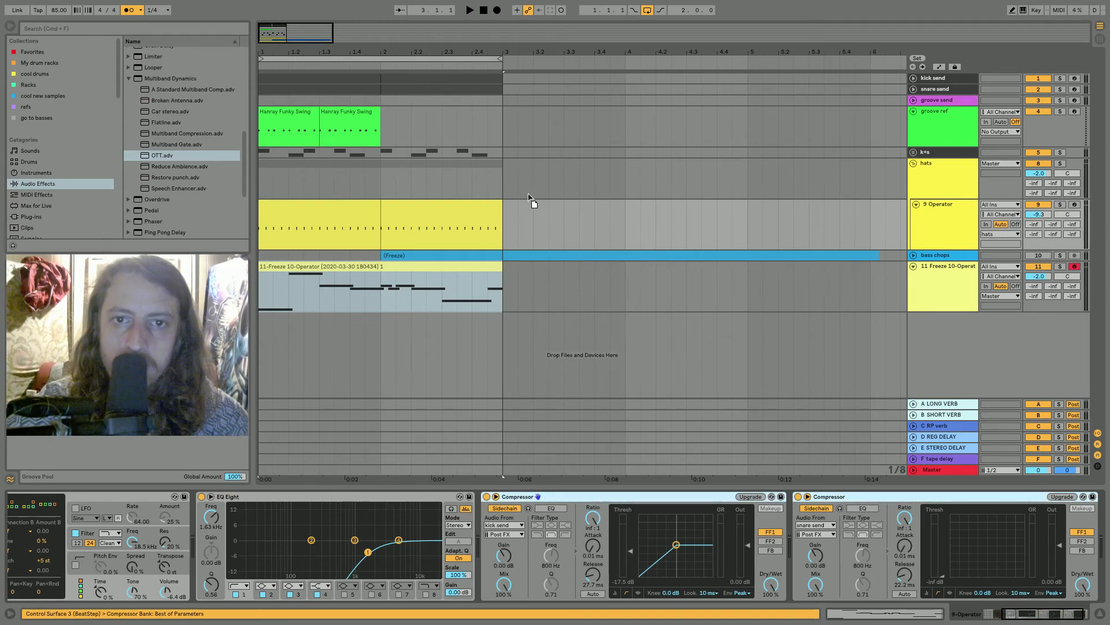
click(508, 177)
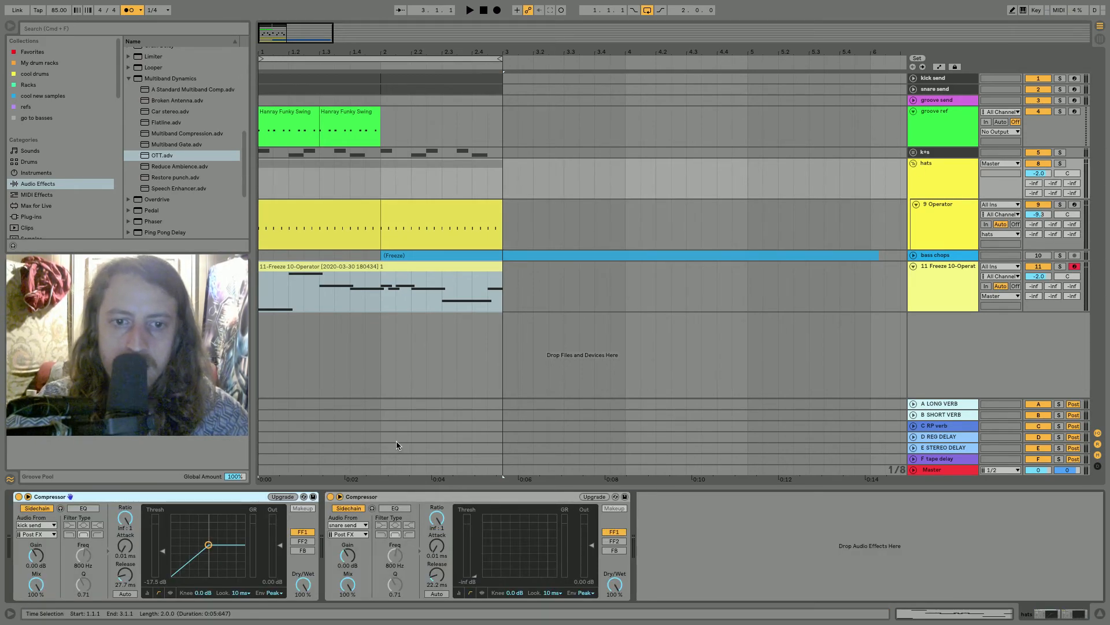
Step: Copy both sidechain Compressors from the hats group onto the bass Sampler track and collapse the hats group
click(372, 500)
click(215, 498)
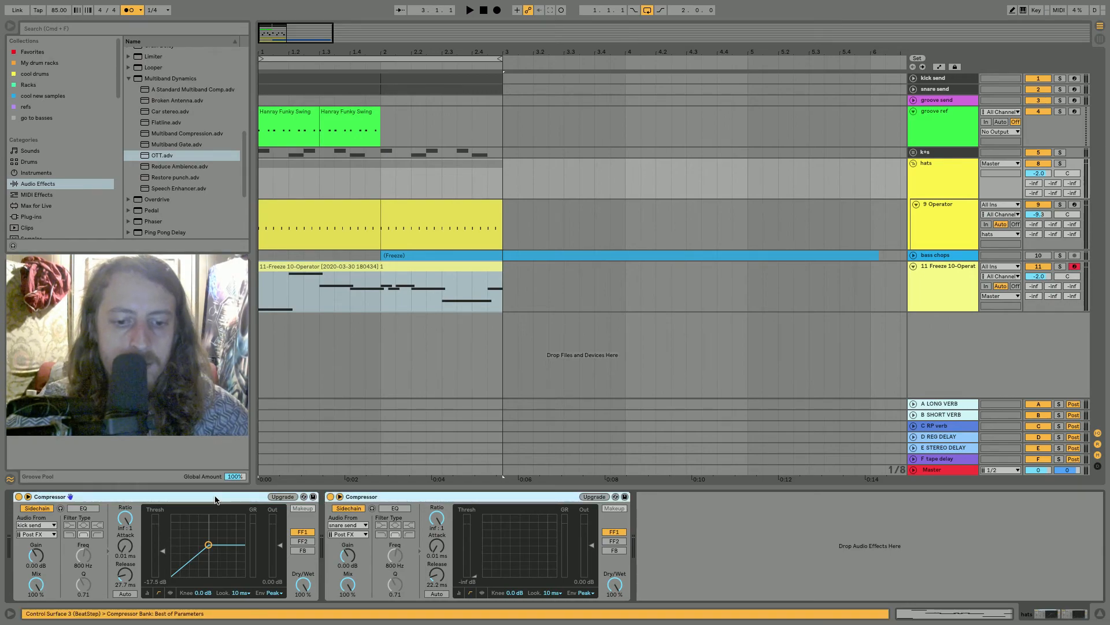
click(347, 272)
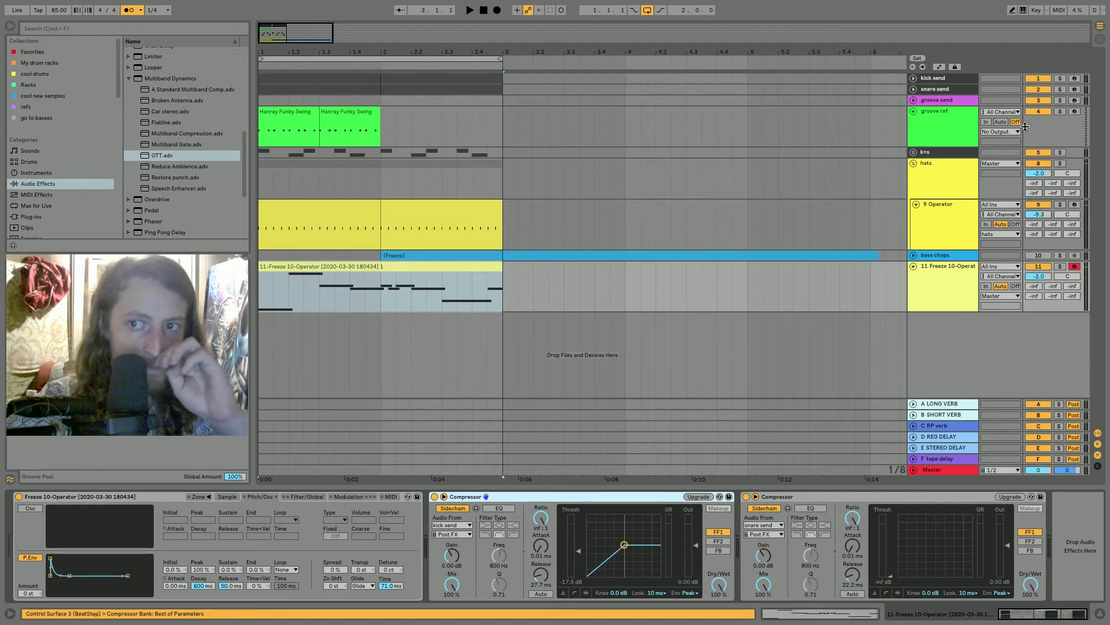
click(939, 174)
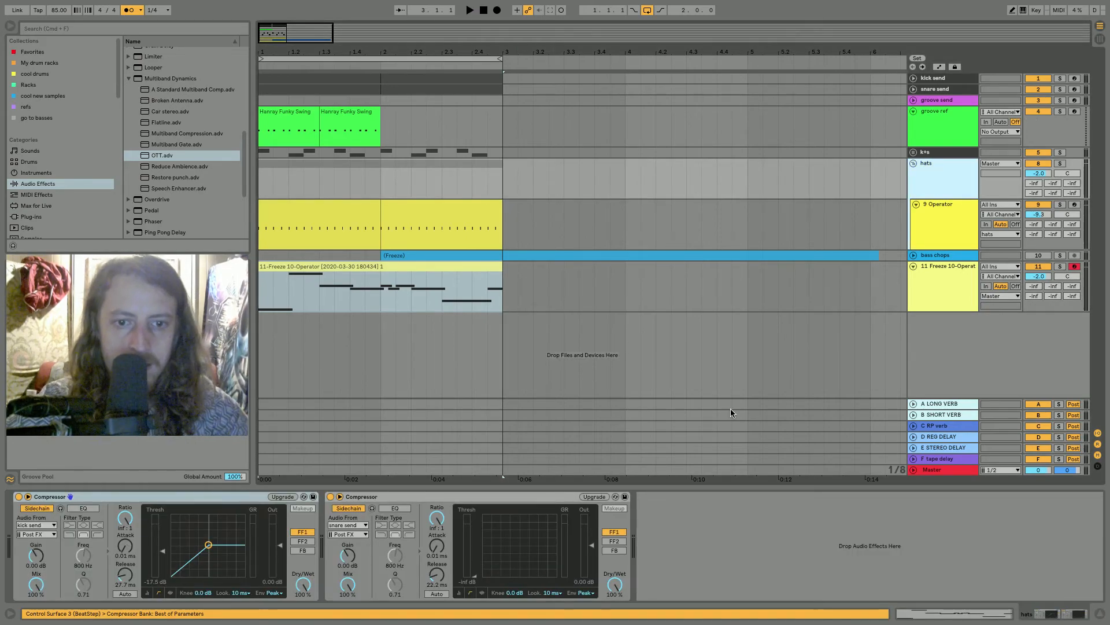
click(914, 163)
click(315, 195)
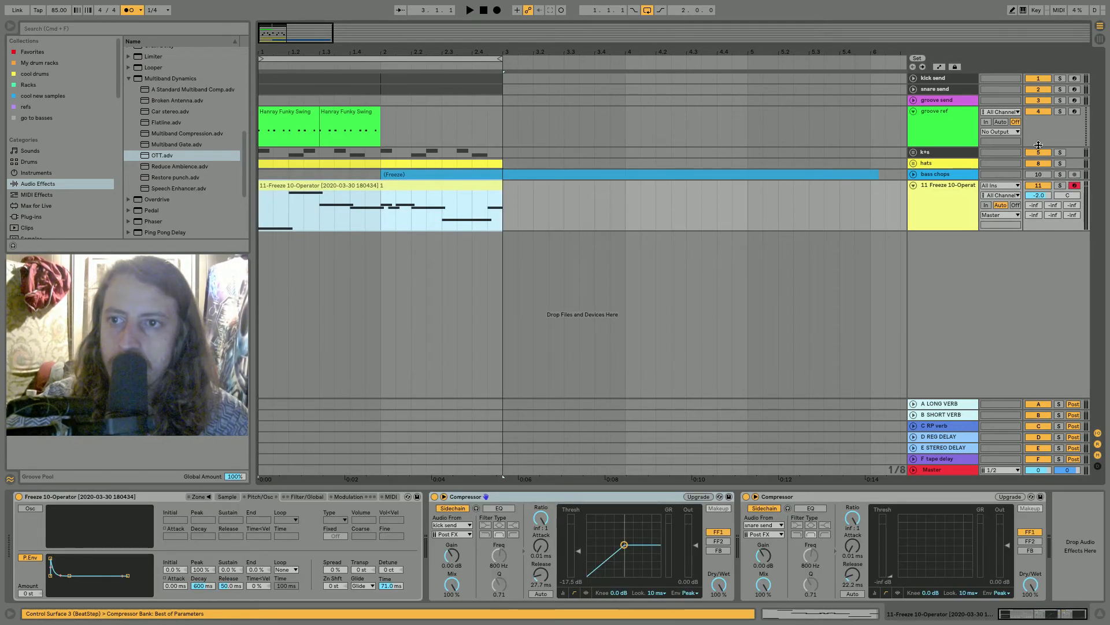
Step: Solo the k+s group with the bass track and set the kick sidechain Compressor's threshold to -41.4 dB during playback
click(1059, 153)
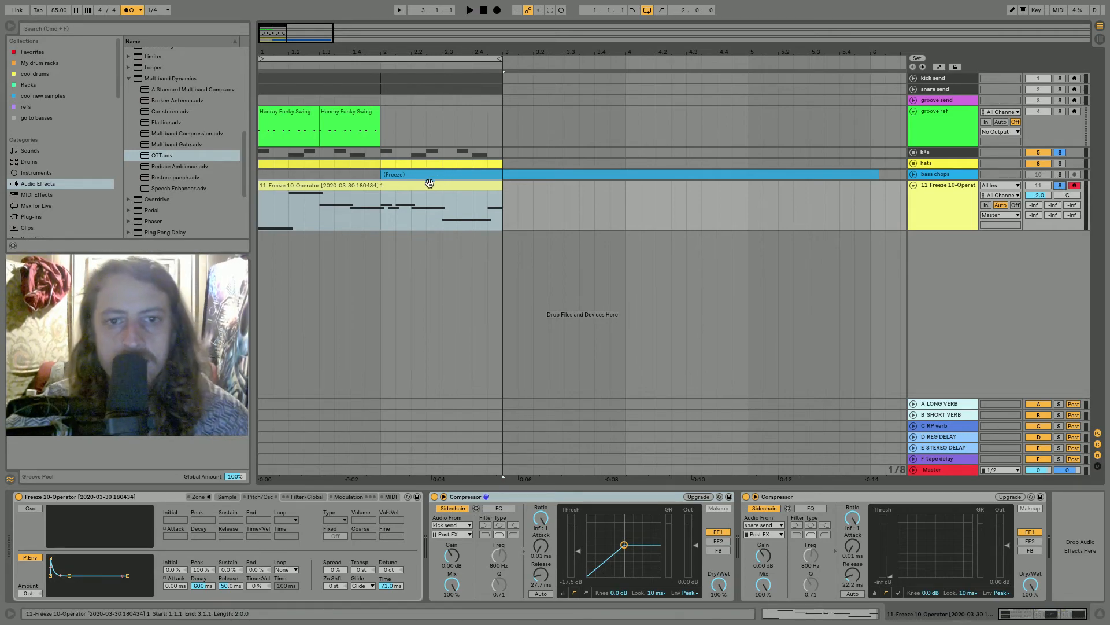
click(399, 183)
key(space)
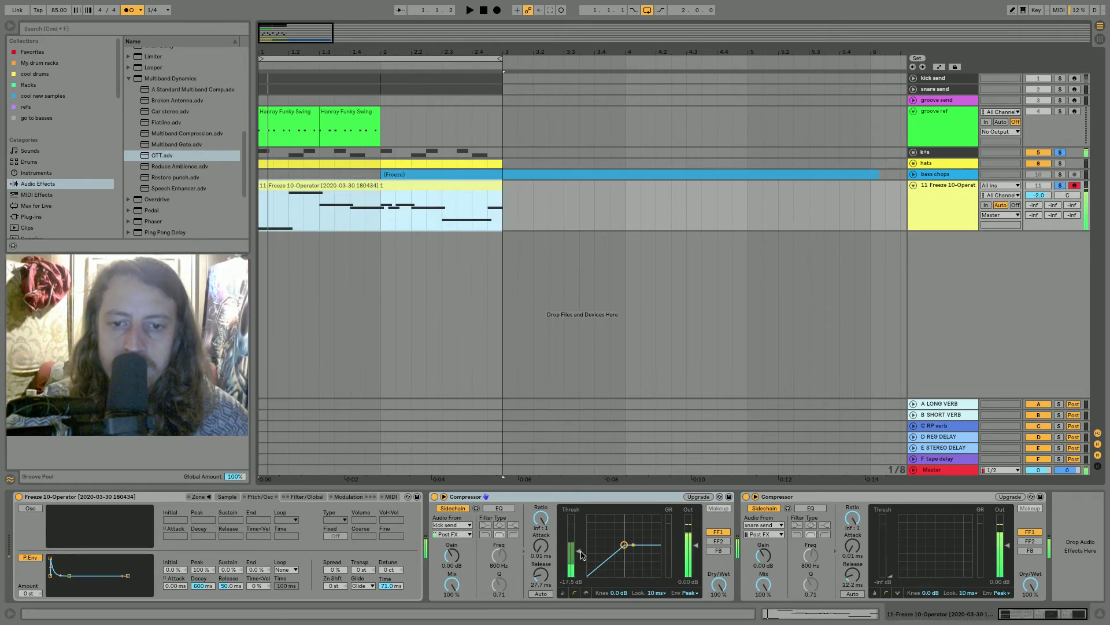
key(space)
key(space)
key(space)
key(space)
key(space)
key(space)
key(space)
key(space)
Step: Set the bass Compressors' release to 15.5 ms for the kick sidechain and 19.8 ms for the snare sidechain
drag(545, 575, 578, 568)
key(space)
key(space)
key(space)
key(space)
key(space)
key(space)
key(space)
drag(852, 575, 853, 576)
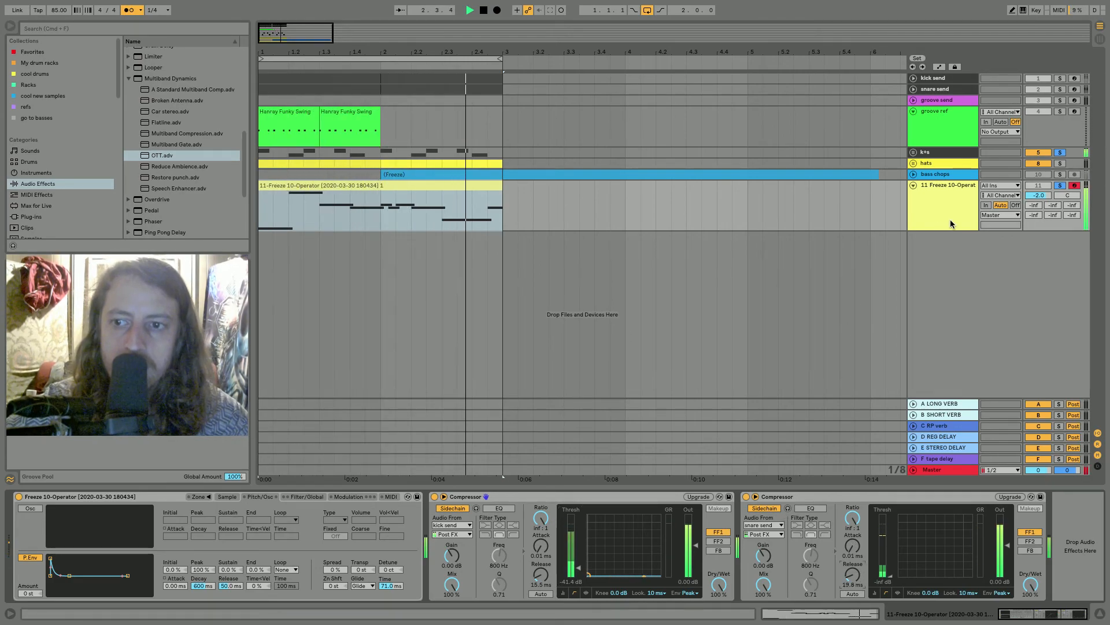
Step: Add a Limiter after the Utility on the master track and play the loop
click(943, 471)
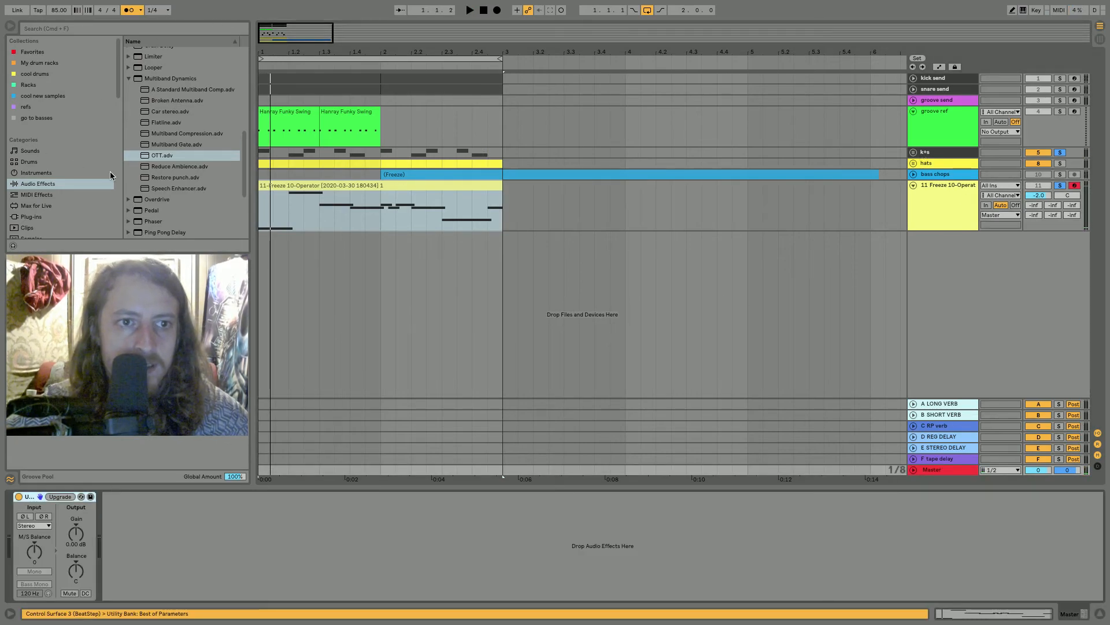
click(129, 79)
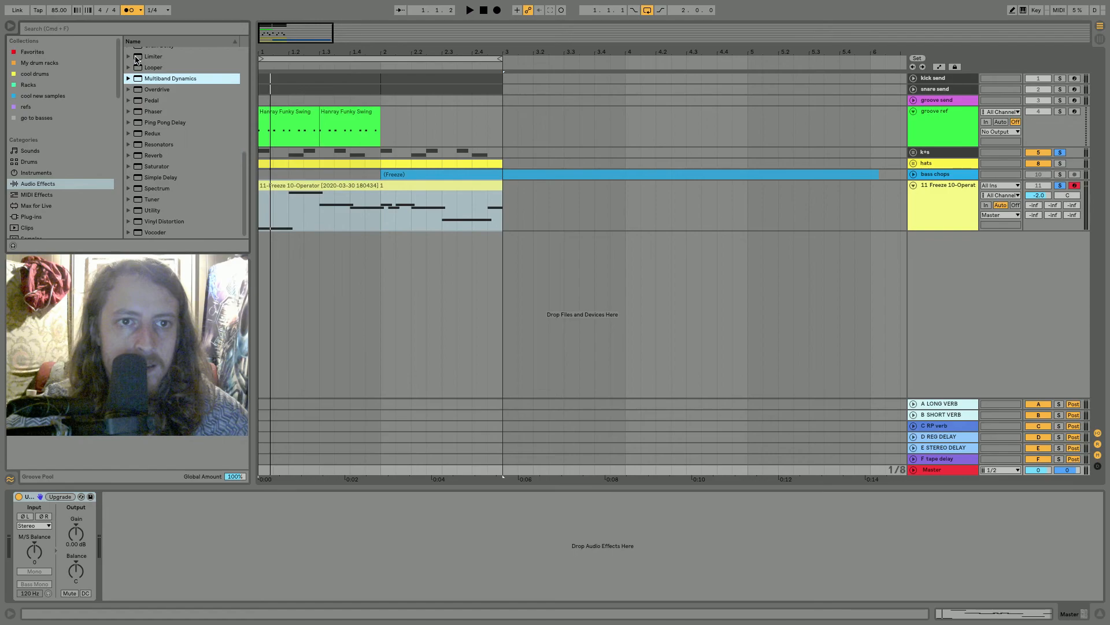
drag(137, 58, 262, 350)
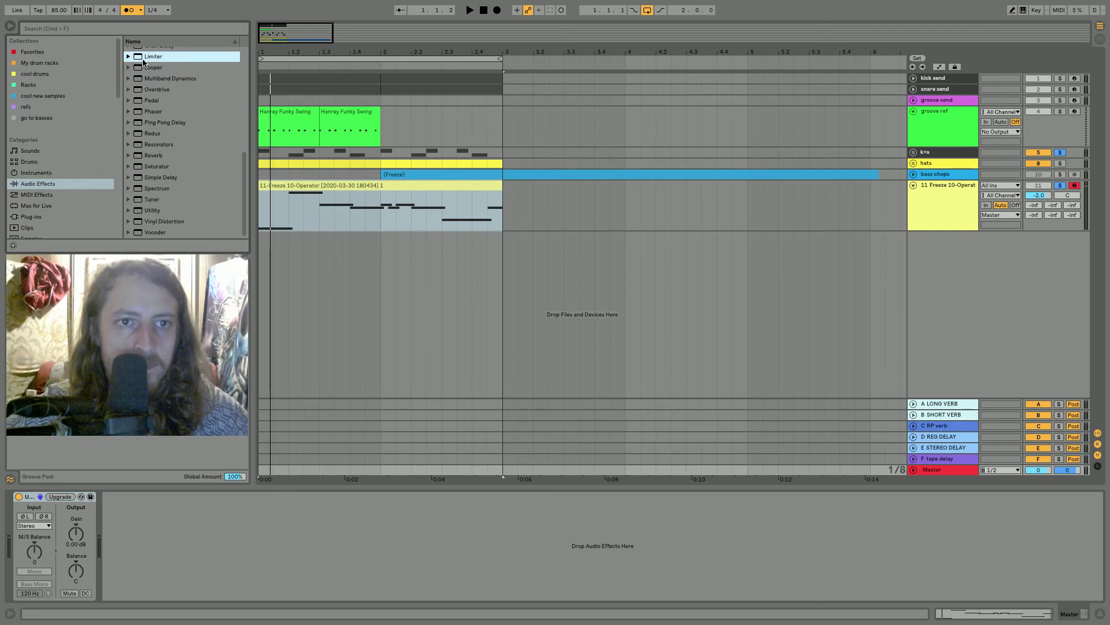
drag(269, 564, 236, 509)
key(space)
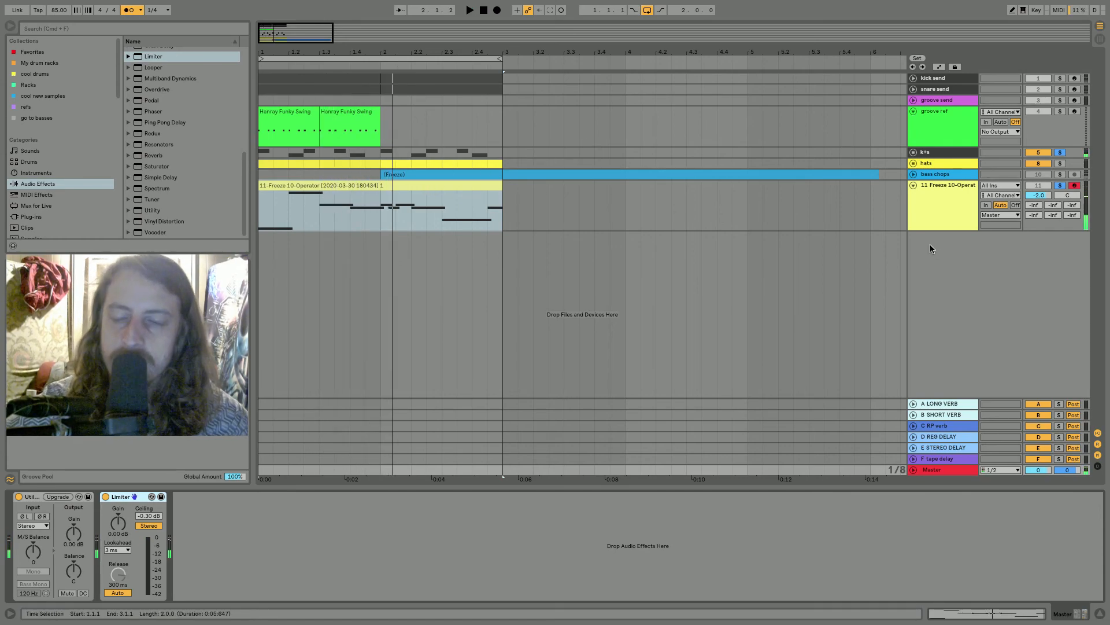
Step: Expand the k+s group and lower the bass track's volume to -3.5 dB while playing the loop
click(914, 152)
click(939, 154)
key(space)
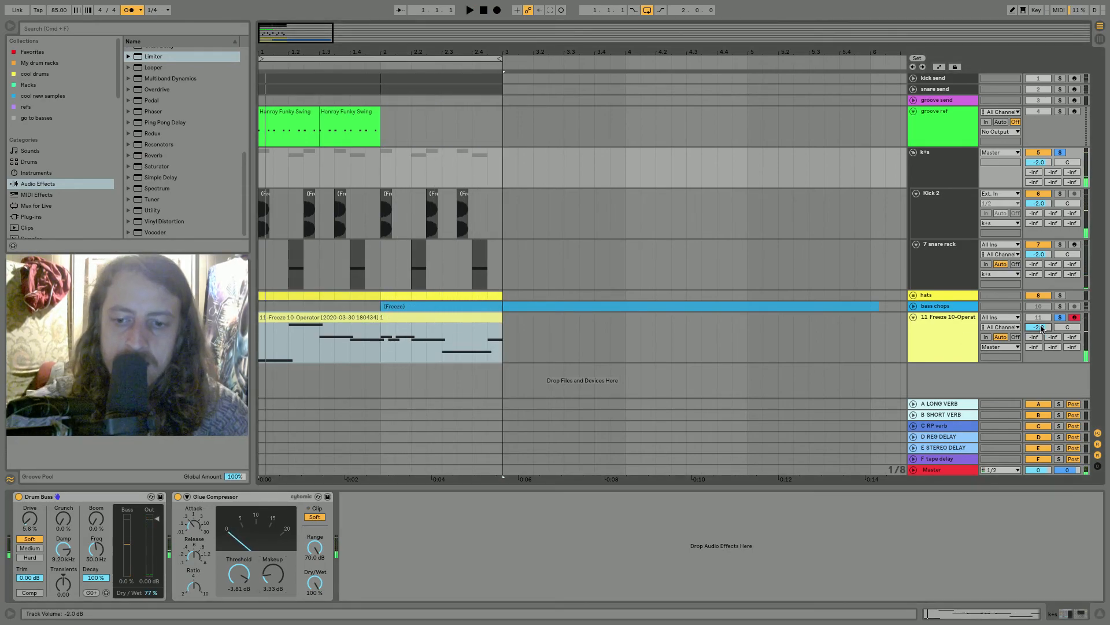
key(space)
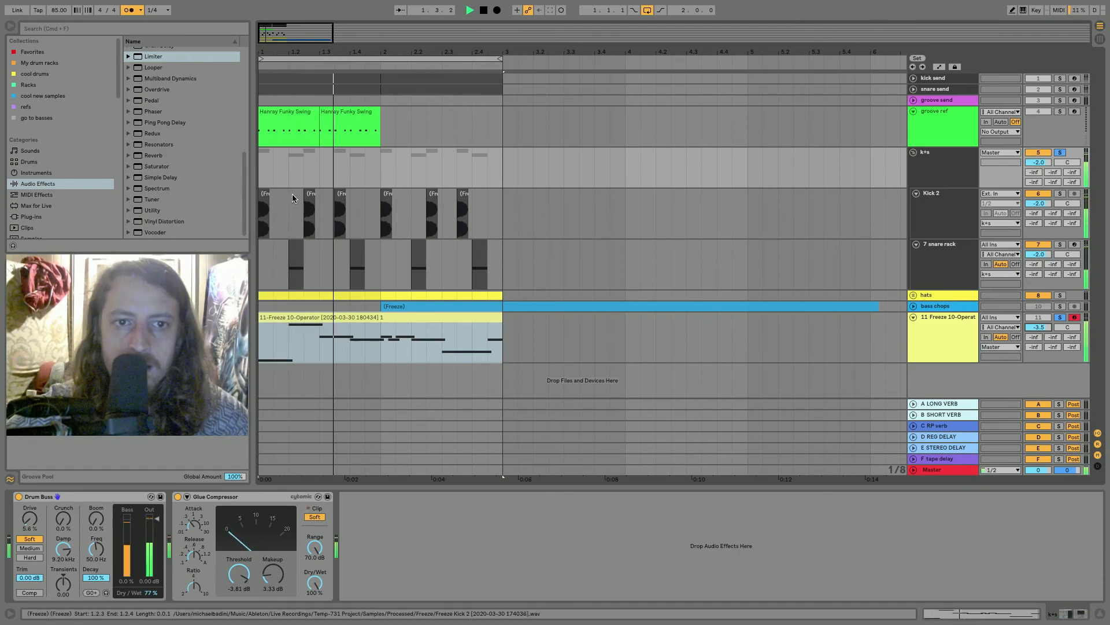
Step: Solo the Kick 2 track and listen to it on its own
click(791, 214)
click(1060, 194)
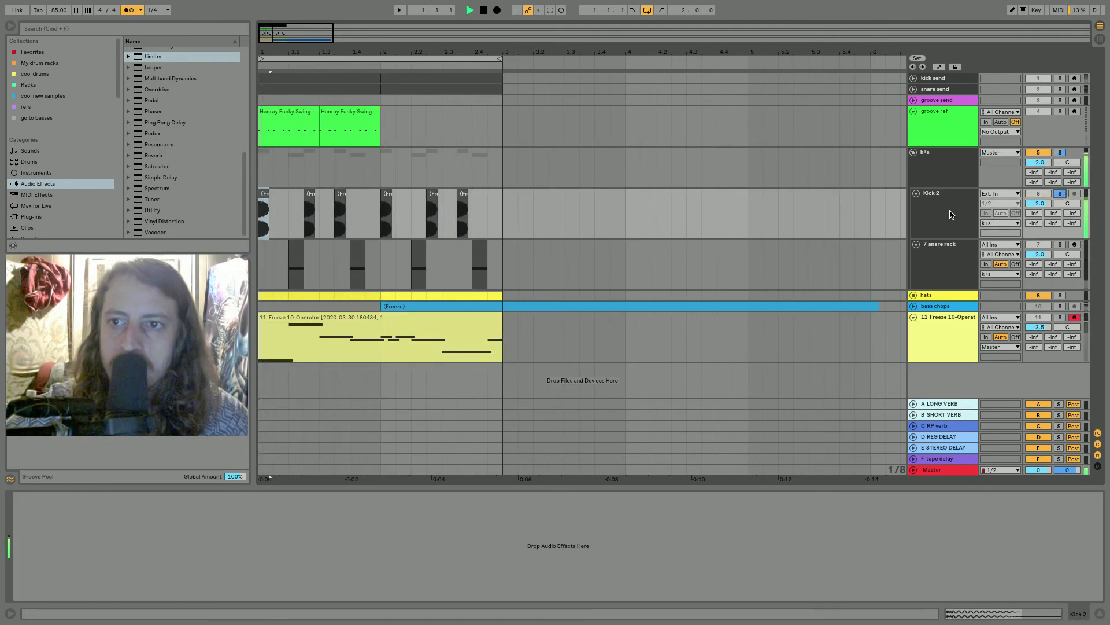
Step: Trim the end of the first kick clip on the Kick 2 track so that it lasts one sixteenth
click(938, 215)
key(space)
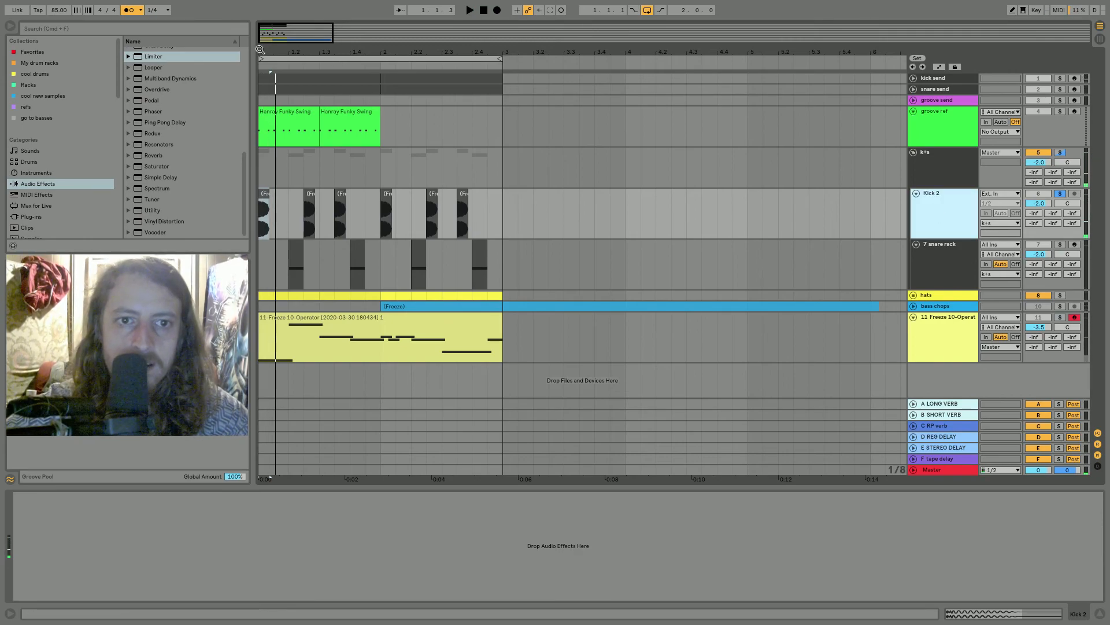
drag(259, 50, 260, 110)
key(space)
key(space)
drag(353, 195, 305, 193)
Step: Audition the shortened first kick repeatedly to judge how its tail cuts off
key(space)
key(space)
key(space)
key(space)
key(space)
key(space)
key(space)
key(space)
key(space)
key(space)
Step: Split the second kick clip at 1.2.4 and delete its tail, leaving one sixteenth
drag(682, 206, 715, 204)
key(super+e)
click(729, 195)
key(Delete)
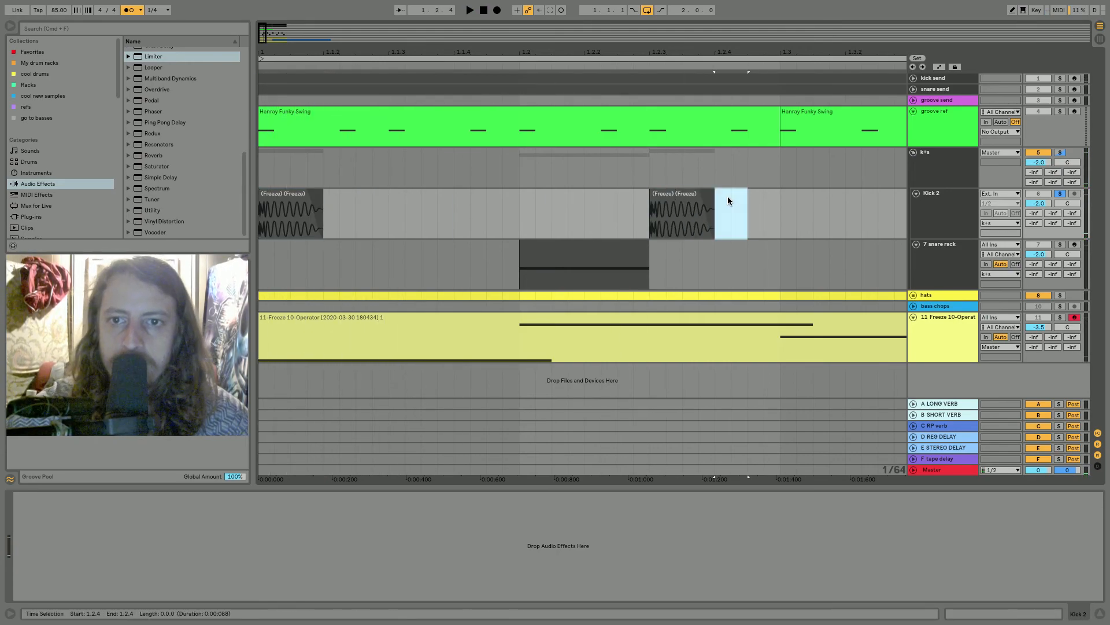
drag(735, 48, 389, 23)
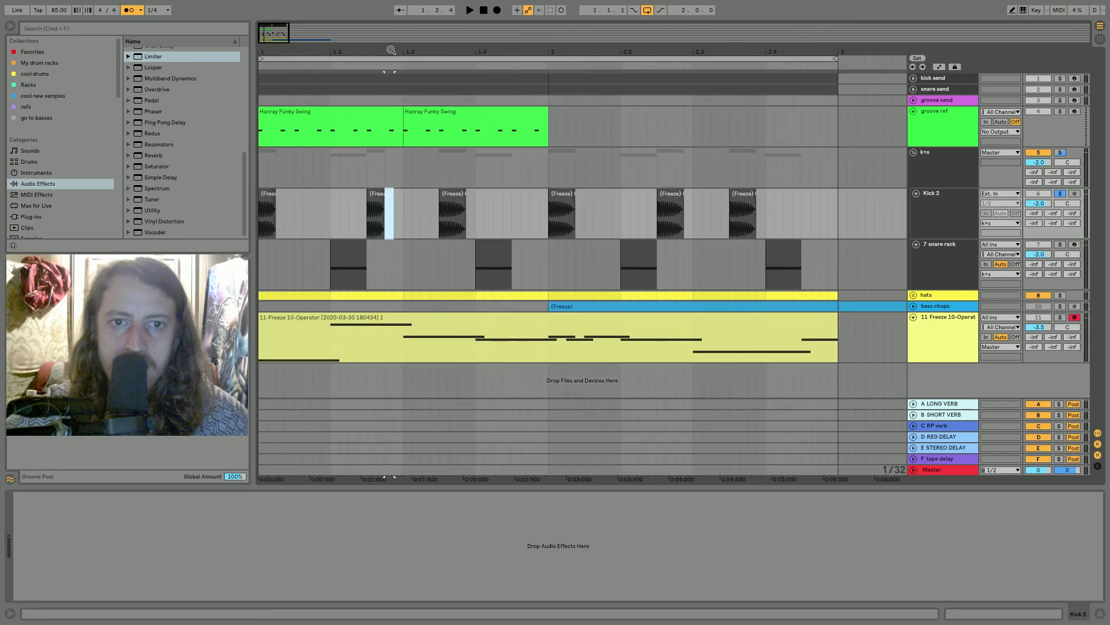
Step: Cut the tails off the remaining four kick clips on the Kick 2 track so each lasts one sixteenth
click(375, 196)
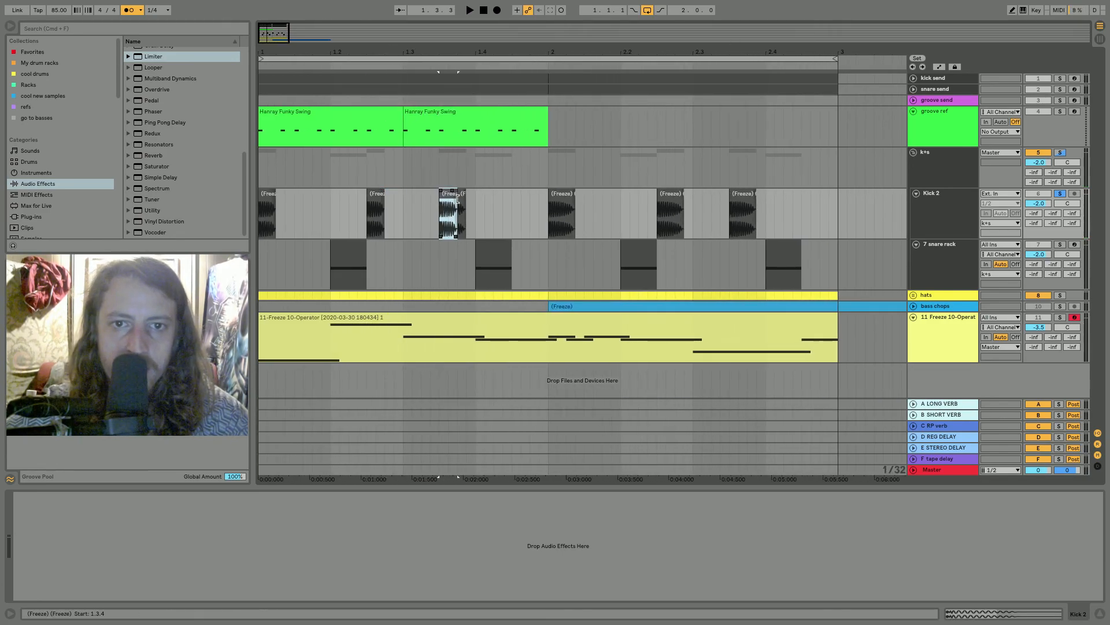
click(460, 198)
drag(459, 203, 741, 199)
click(570, 196)
key(Delete)
click(677, 197)
key(Delete)
click(754, 197)
key(Delete)
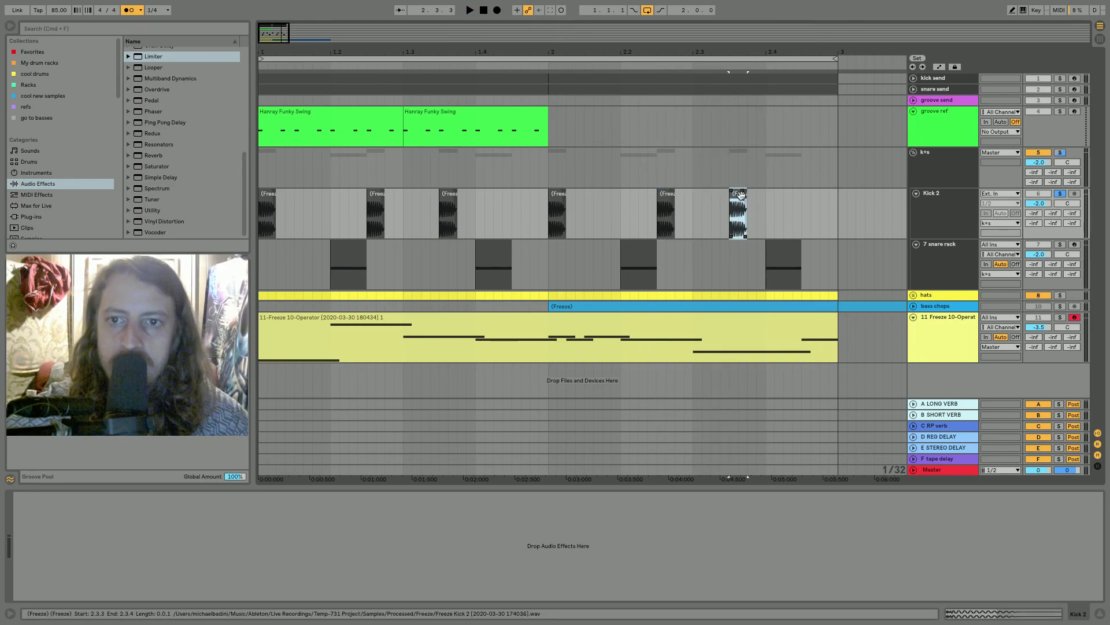
Step: Play the shortened kicks and add a Saturator to the Kick 2 track with Soft Clip on and drive at 0.57 dB
click(268, 213)
key(space)
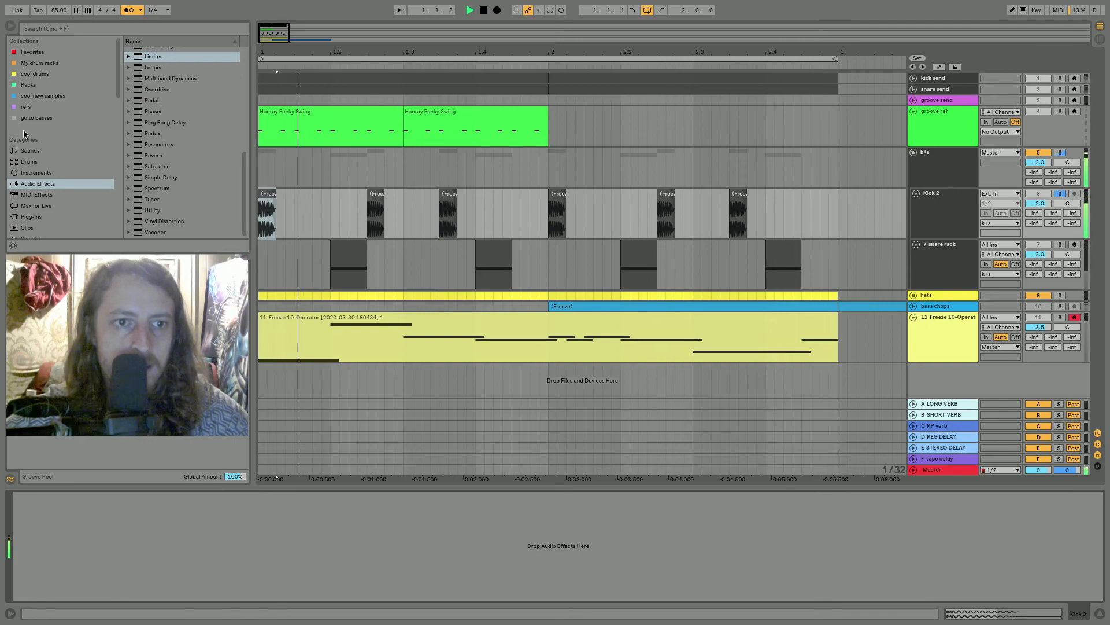
drag(145, 177, 301, 228)
click(126, 527)
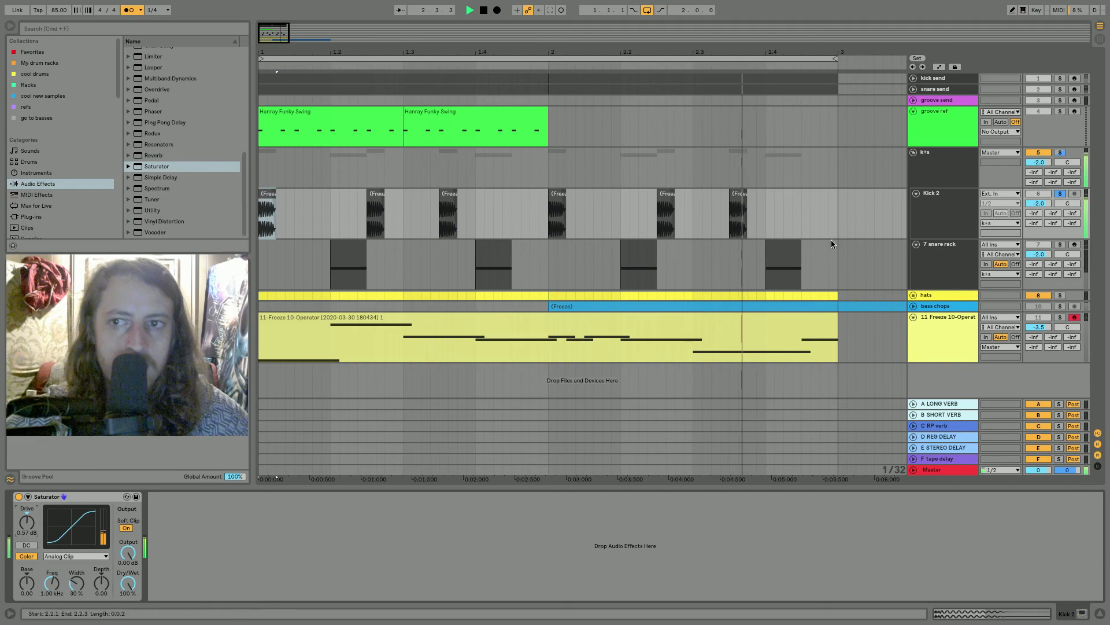
Step: Unsolo the kick and k+s group, listen to the full loop, and select the bass clip
click(1062, 152)
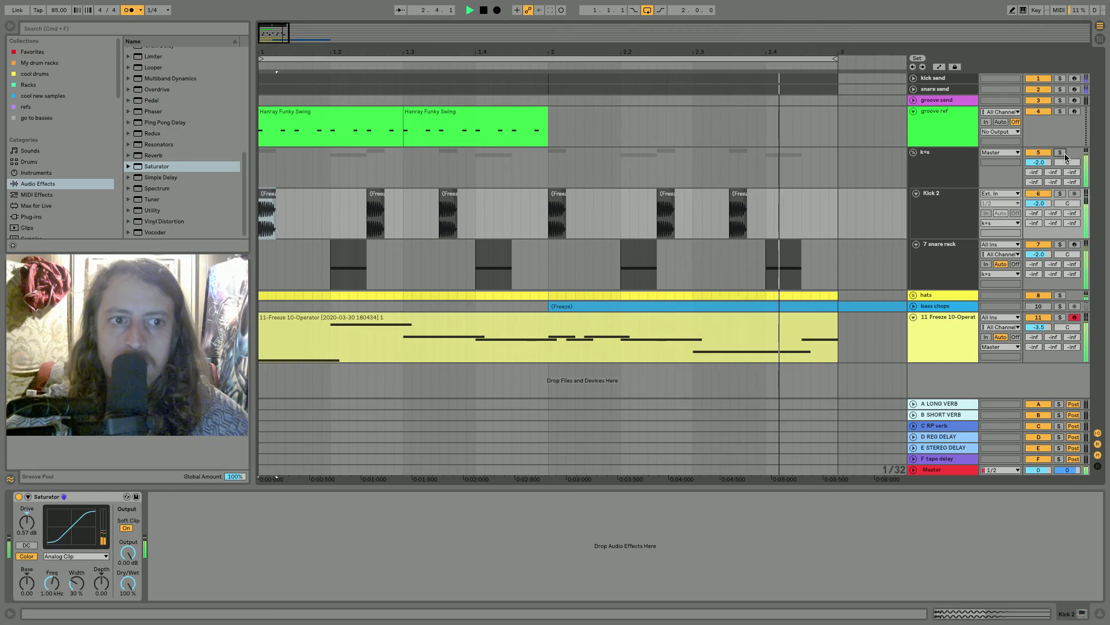
key(space)
click(541, 317)
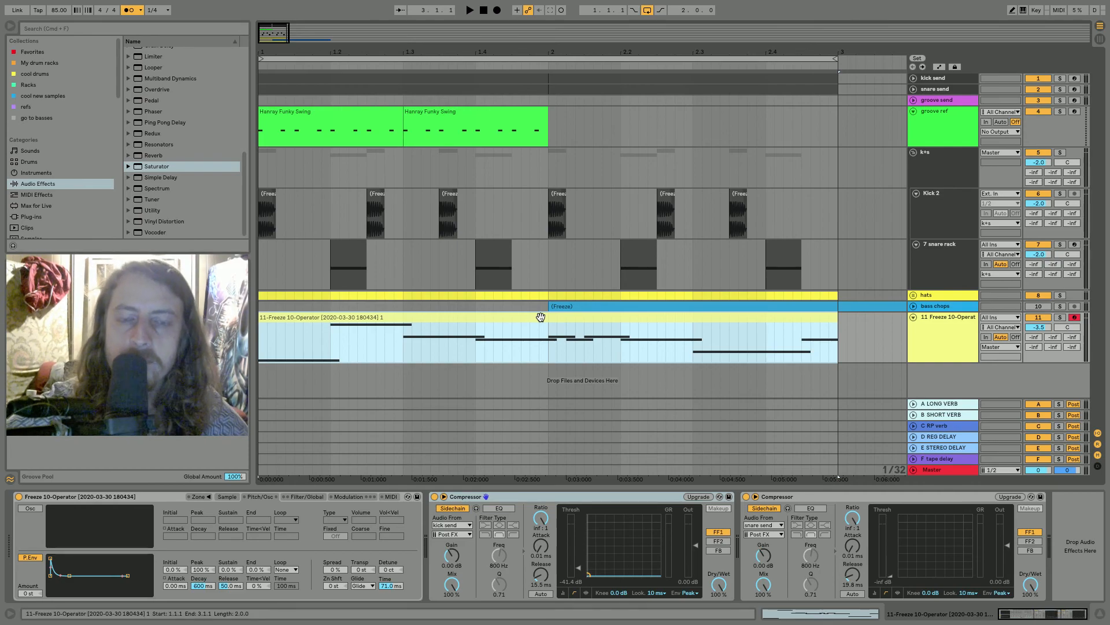
Step: Duplicate both Hanray Funky Swing clips on the groove ref track so they also fill the second bar
click(473, 109)
shift+click(376, 119)
key(ctrl+d)
click(376, 130)
click(370, 116)
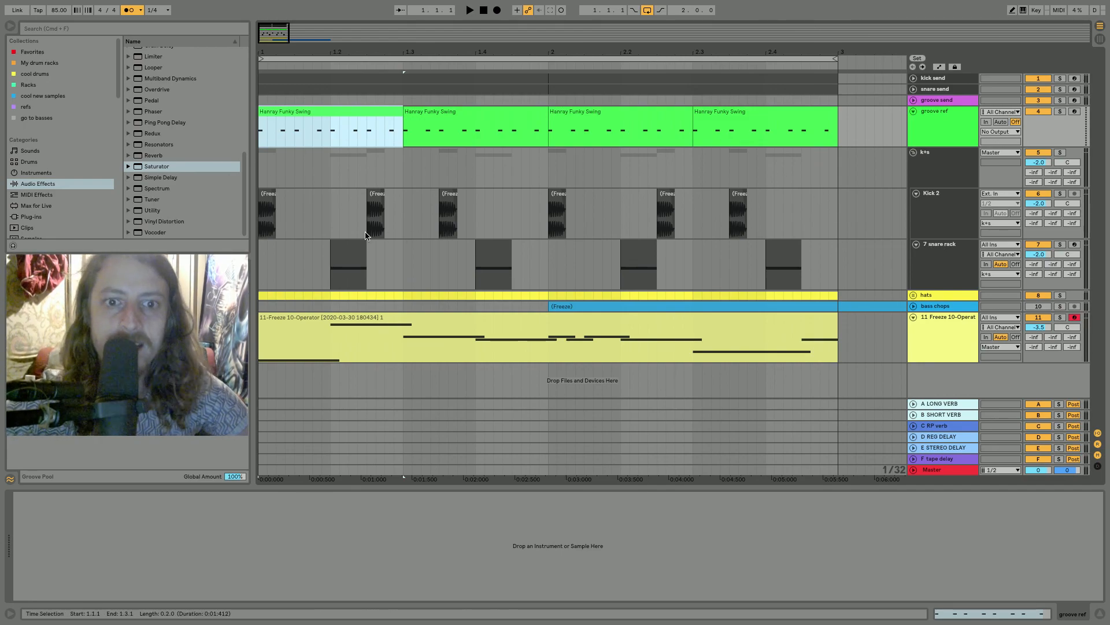
click(342, 345)
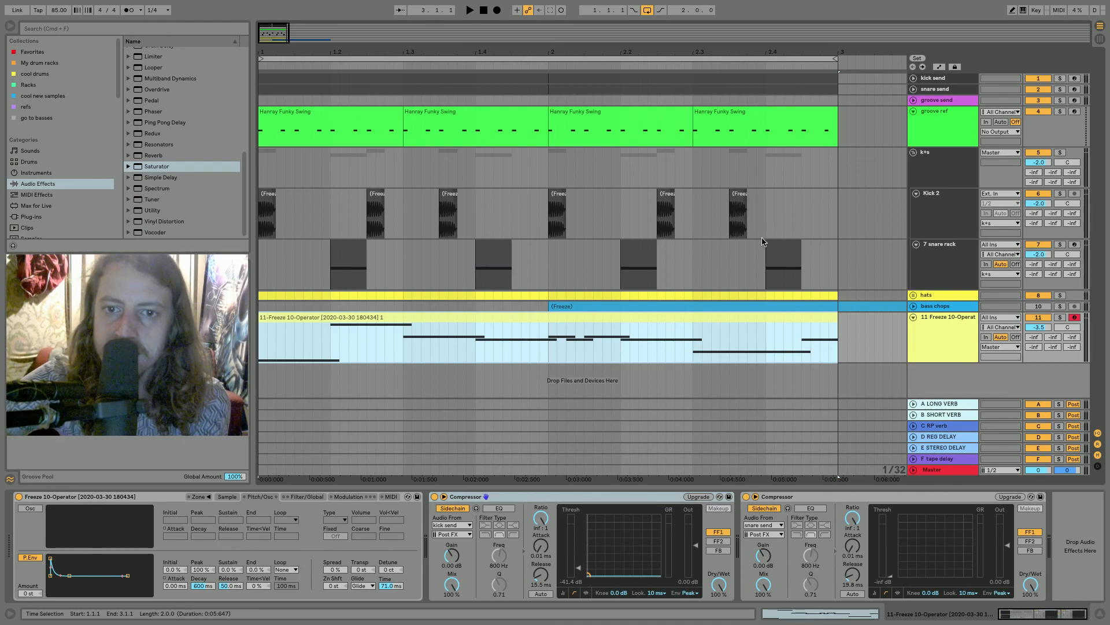
click(367, 321)
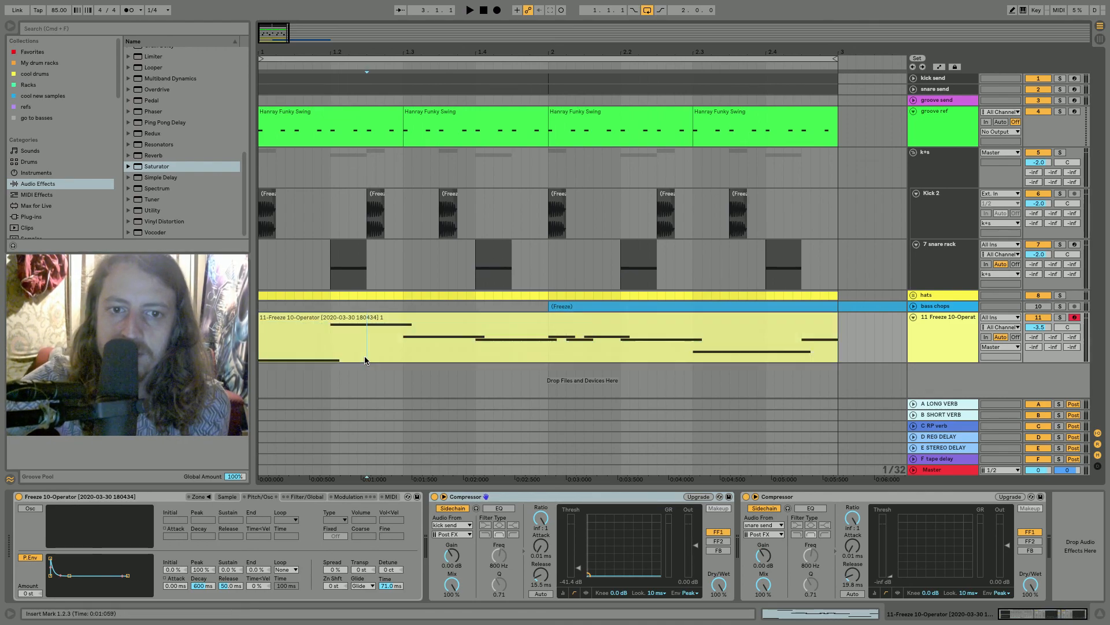
click(529, 327)
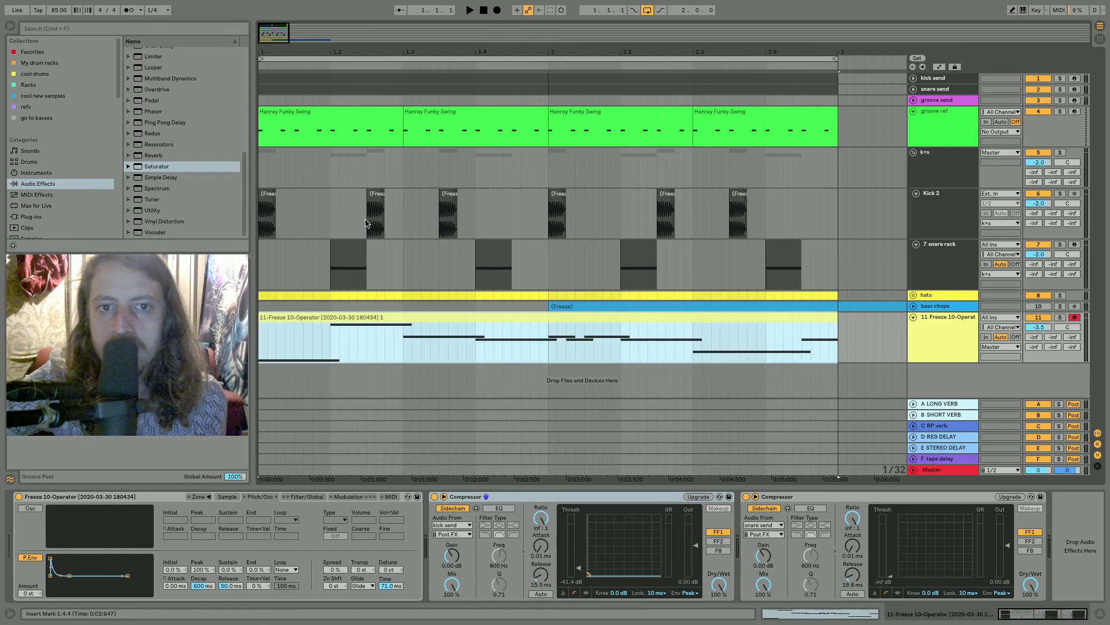